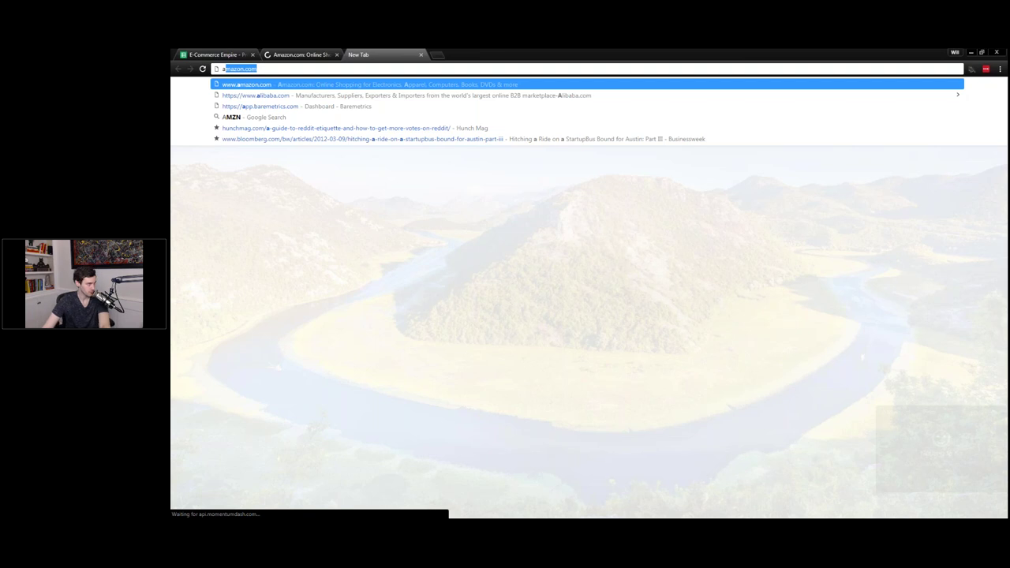
# Step: Load alibaba.com in the new tab and return to the Product Research Workbook spreadsheet
pyautogui.write('libaba')
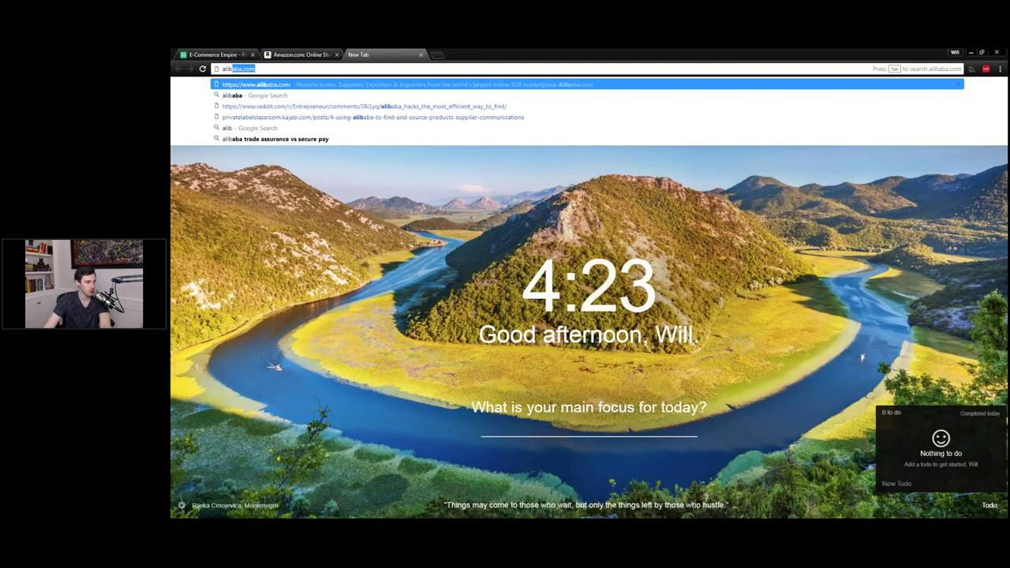
pyautogui.press('Return')
pyautogui.hotkey('ctrl', '1')
# Step: Examine the list of anonymous viewers currently in the Product Research Workbook
pyautogui.click(900, 94)
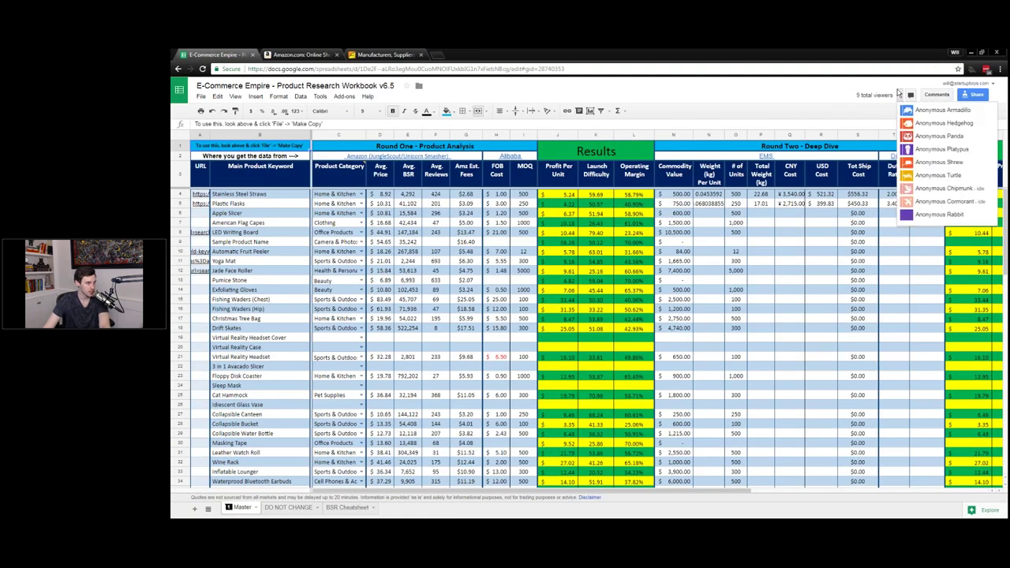
pyautogui.click(900, 95)
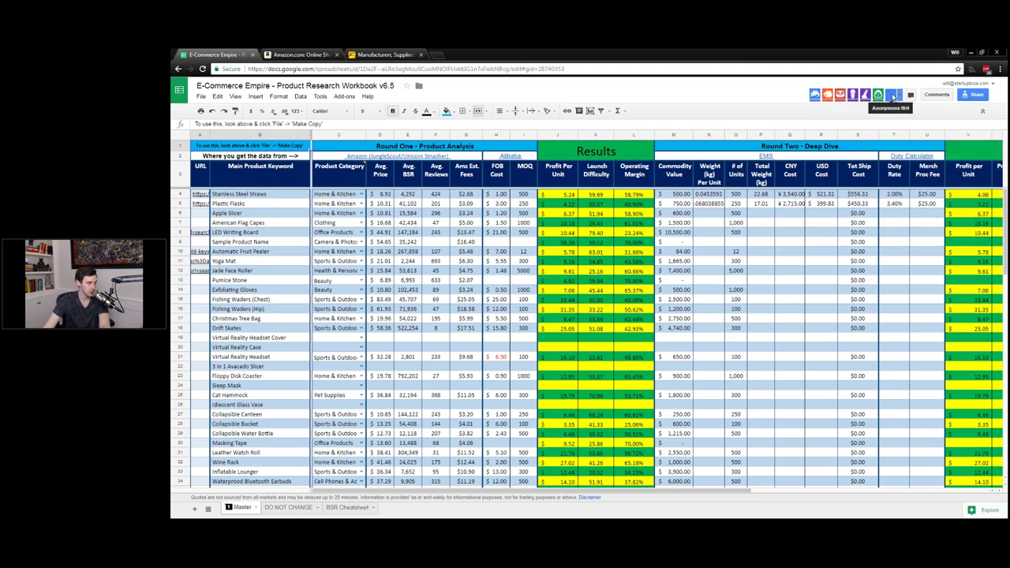
pyautogui.click(900, 96)
pyautogui.click(898, 96)
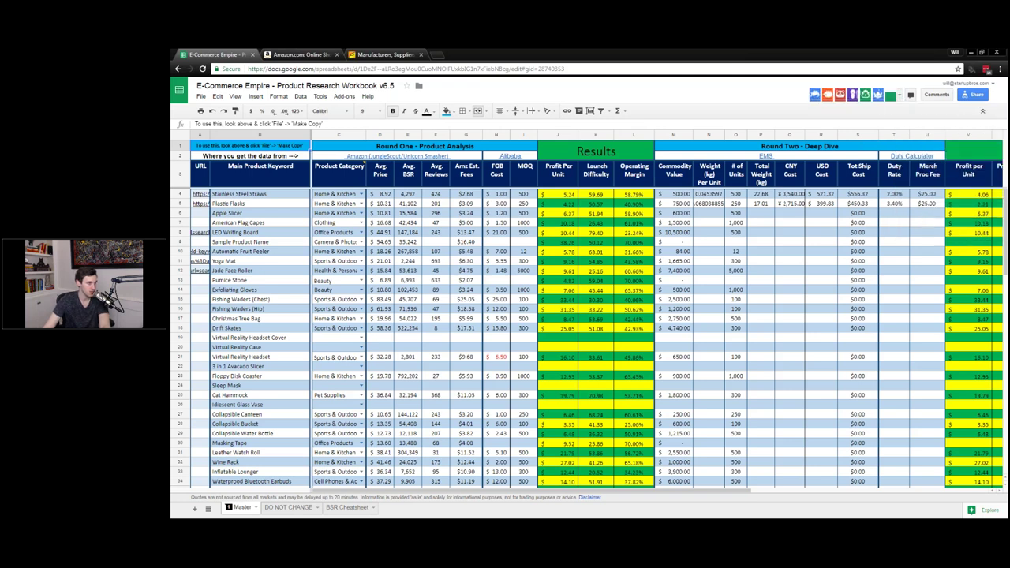
pyautogui.click(899, 96)
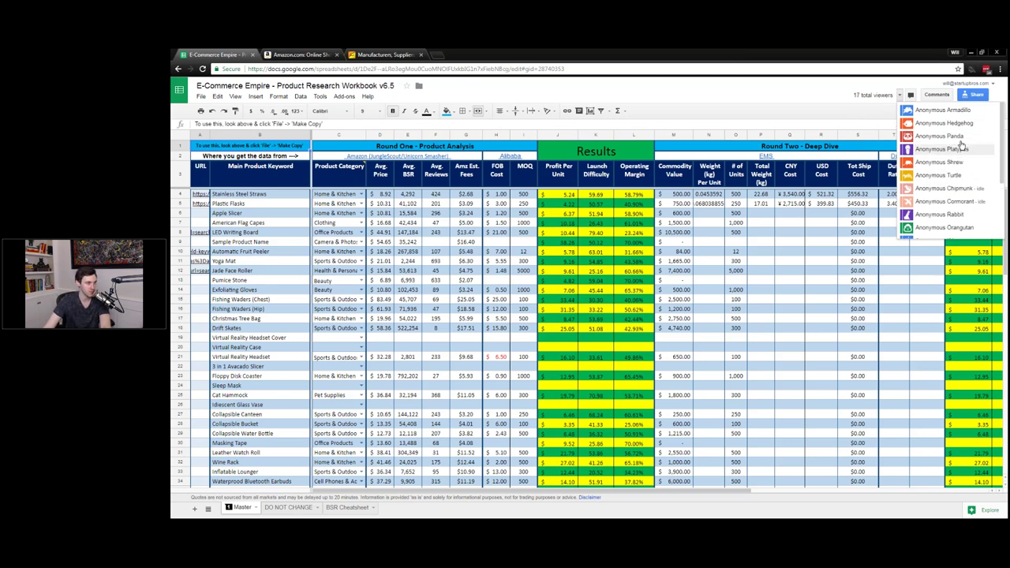
pyautogui.click(900, 95)
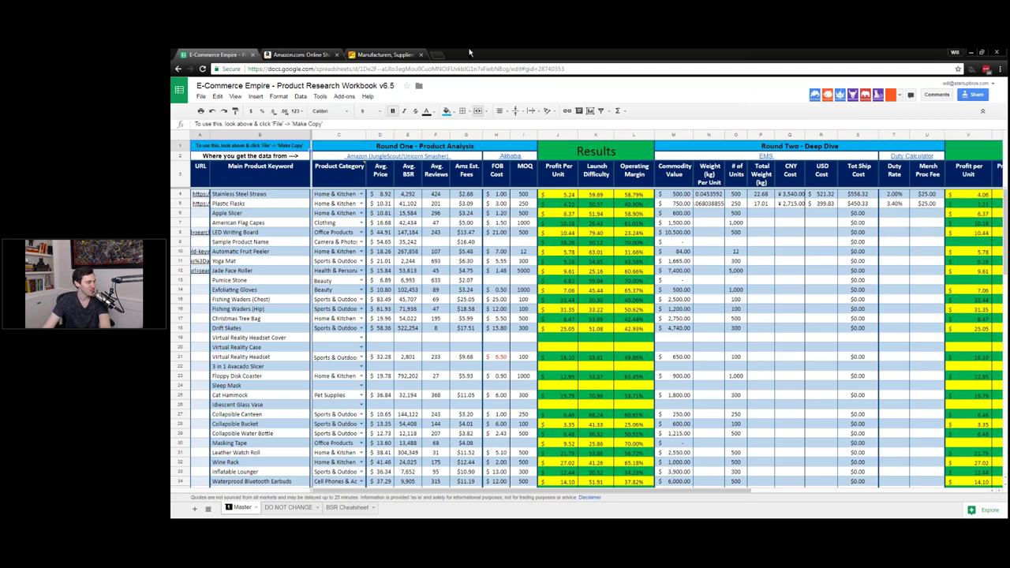
# Step: Switch from the workbook to Amazon and search for "gun holster"
pyautogui.click(393, 194)
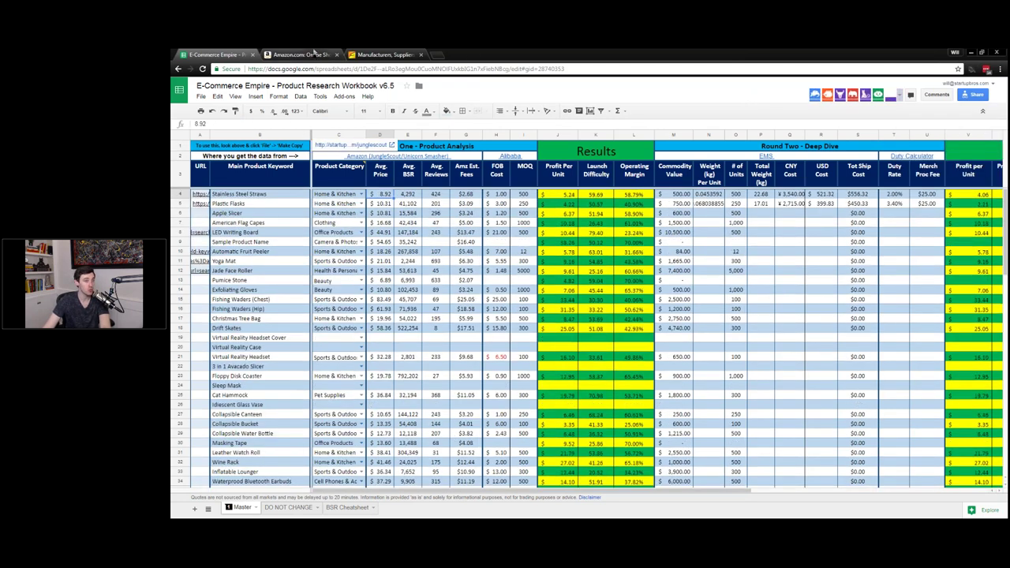
pyautogui.click(314, 54)
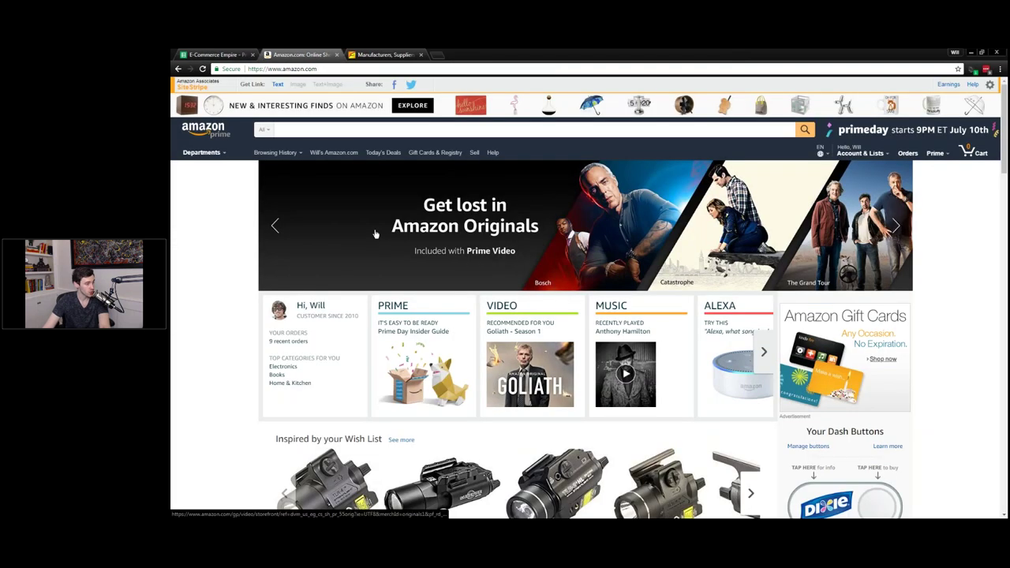
pyautogui.click(364, 129)
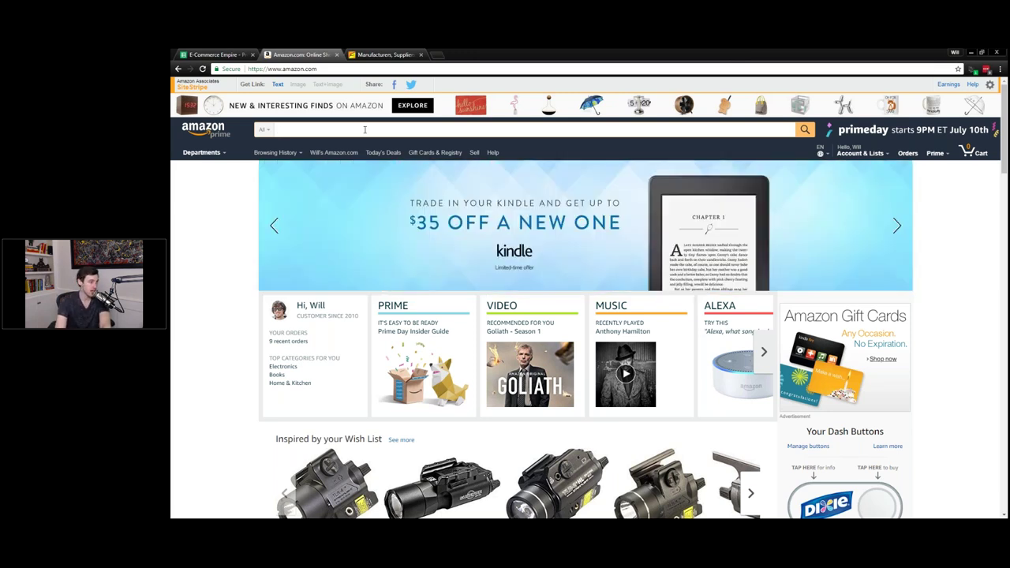
pyautogui.write('gun holster')
pyautogui.press('Return')
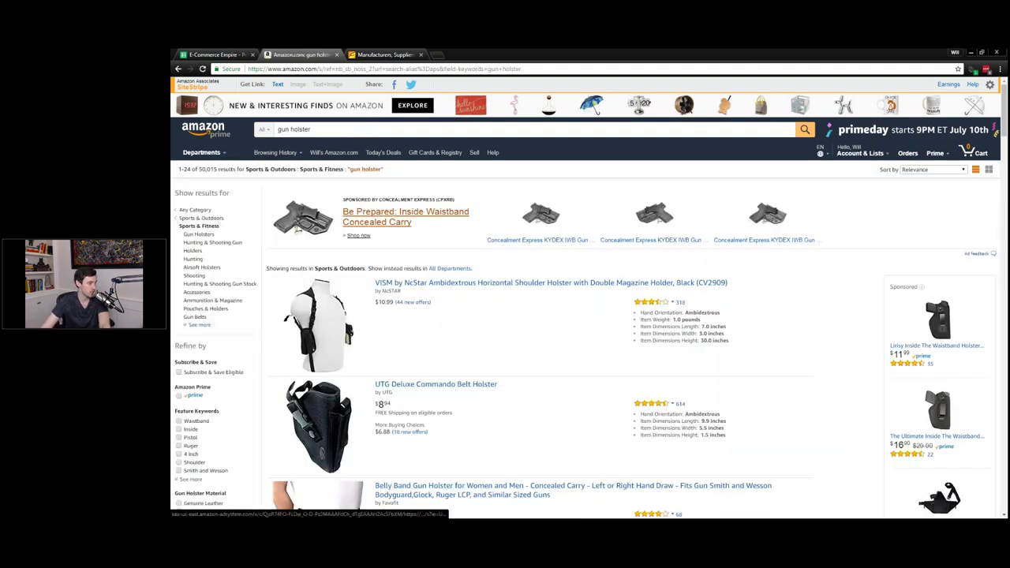
# Step: Browse the gun holster results and open the UTG Deluxe Commando Belt Holster and the Favofit belly band holster in new tabs
pyautogui.scroll(-1, 298, 227)
pyautogui.scroll(-3, 298, 228)
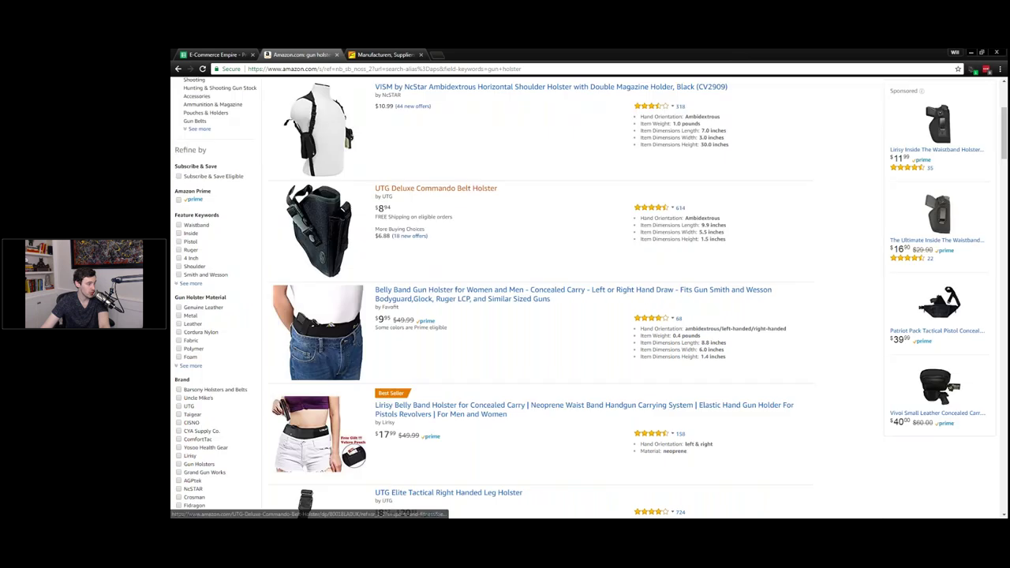
pyautogui.scroll(-1, 298, 227)
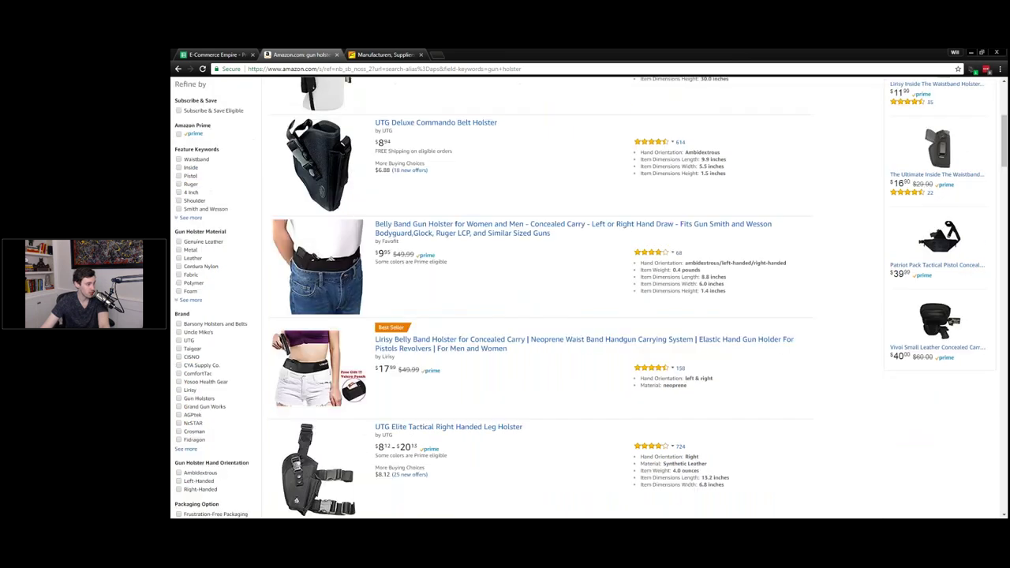
pyautogui.scroll(4, 390, 384)
pyautogui.middleClick(389, 384)
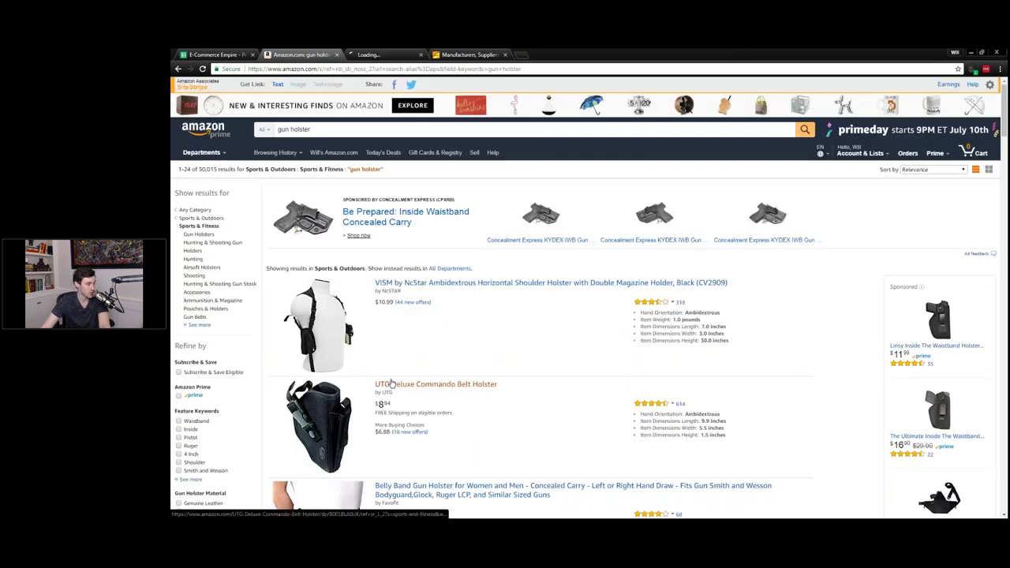
pyautogui.scroll(-1, 390, 383)
pyautogui.scroll(-1, 412, 313)
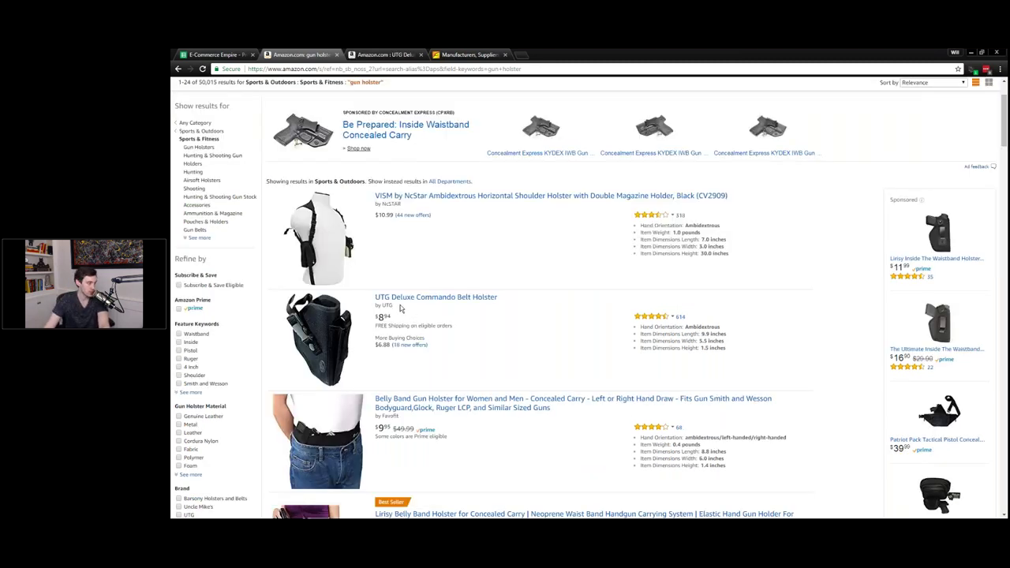
pyautogui.middleClick(476, 403)
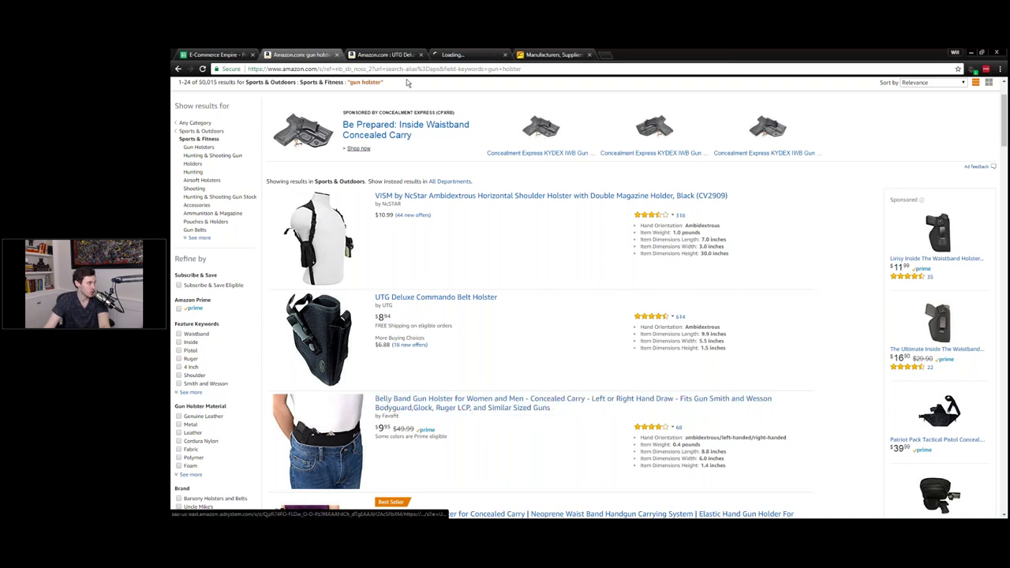
# Step: View the UTG Deluxe Commando Belt Holster page, then close both holster product tabs
pyautogui.click(386, 55)
pyautogui.moveTo(521, 258); pyautogui.dragTo(480, 217)
pyautogui.click(614, 258)
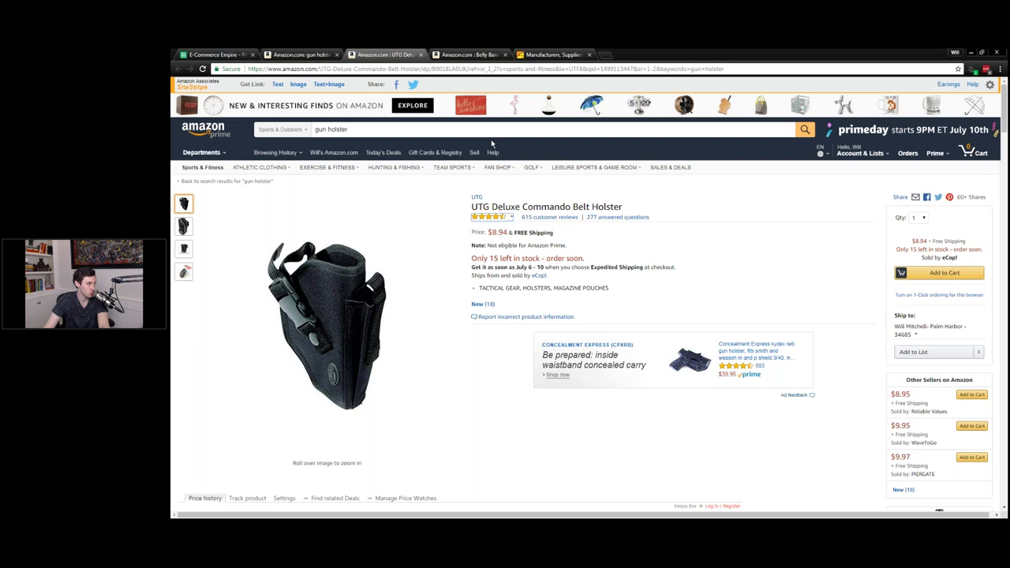
pyautogui.middleClick(386, 54)
pyautogui.middleClick(387, 54)
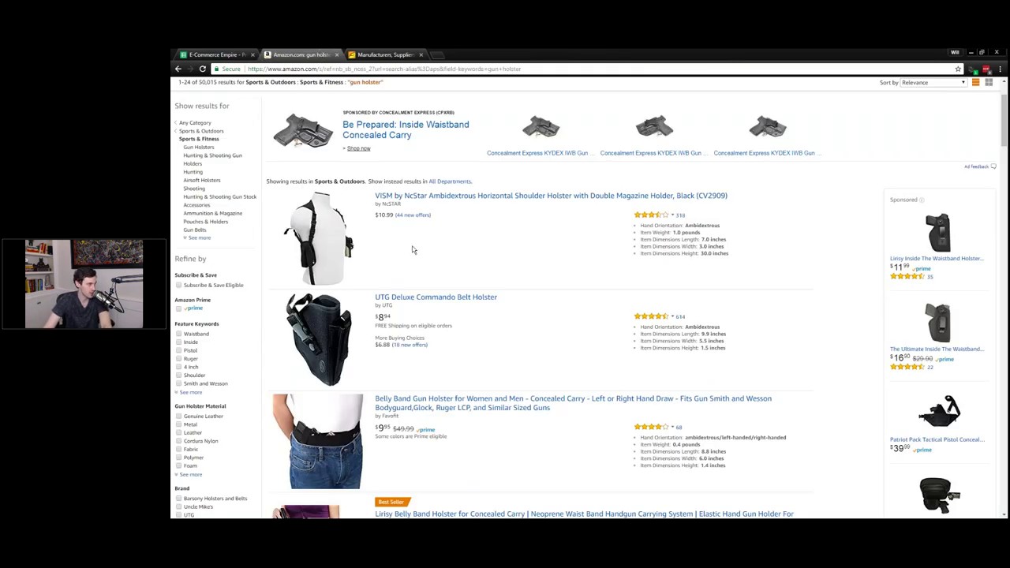
# Step: Return to the Amazon home page and look over its product recommendations
pyautogui.scroll(3, 412, 249)
pyautogui.click(224, 128)
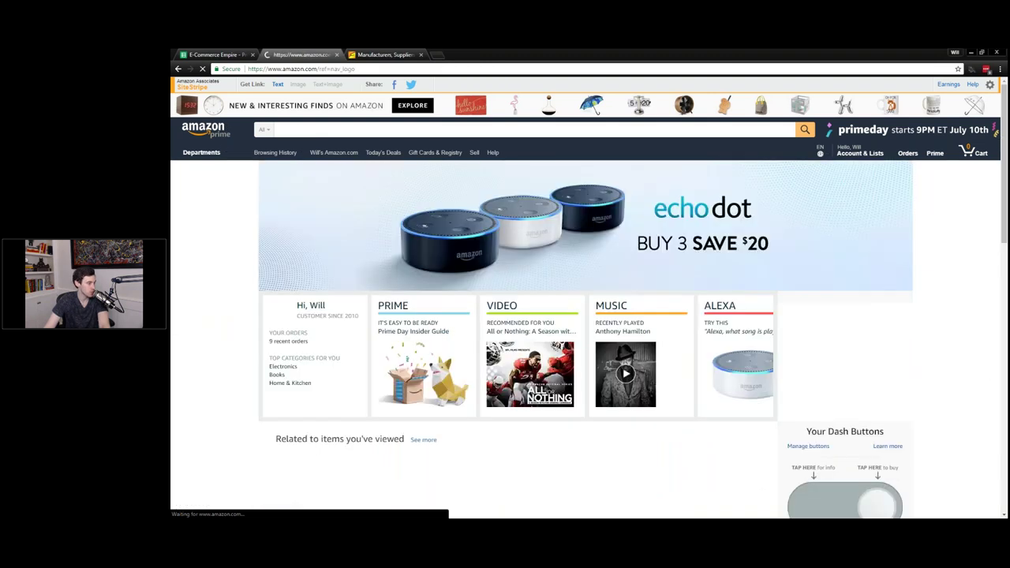
pyautogui.scroll(-3, 379, 357)
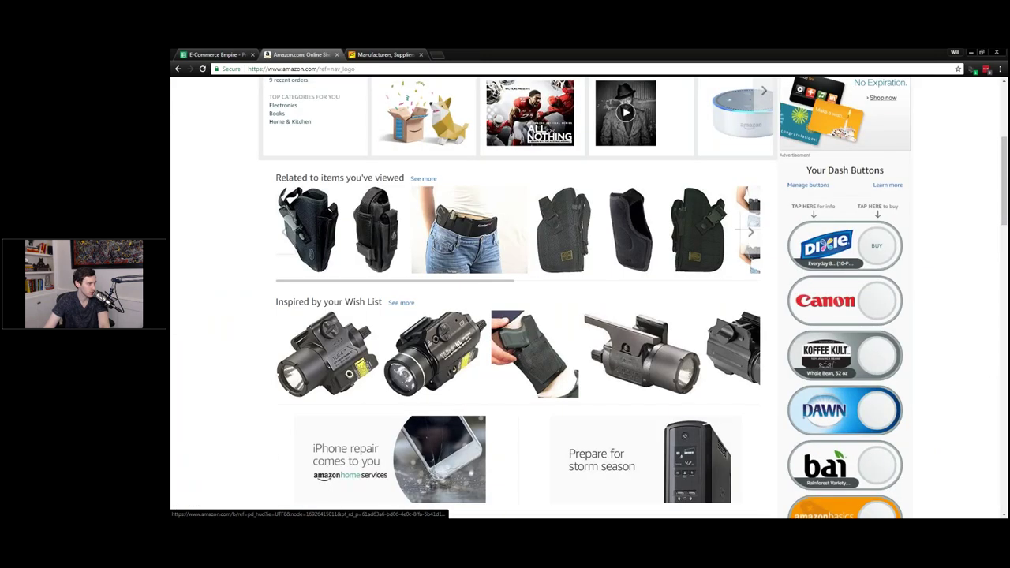
pyautogui.scroll(-10, 347, 164)
pyautogui.scroll(15, 347, 164)
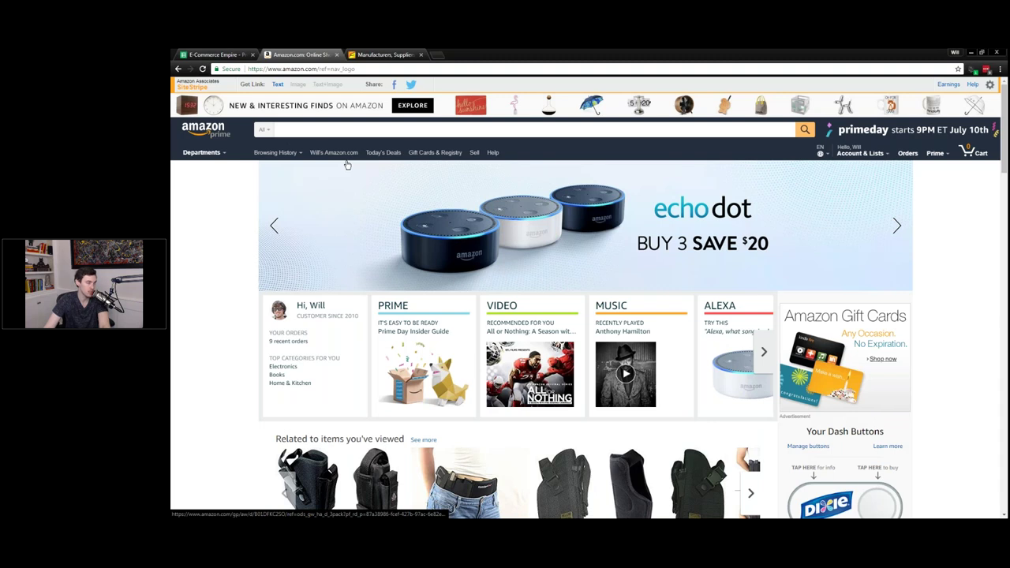
# Step: Open Amazon's Today's Deals and browse the listed products for ideas
pyautogui.click(383, 152)
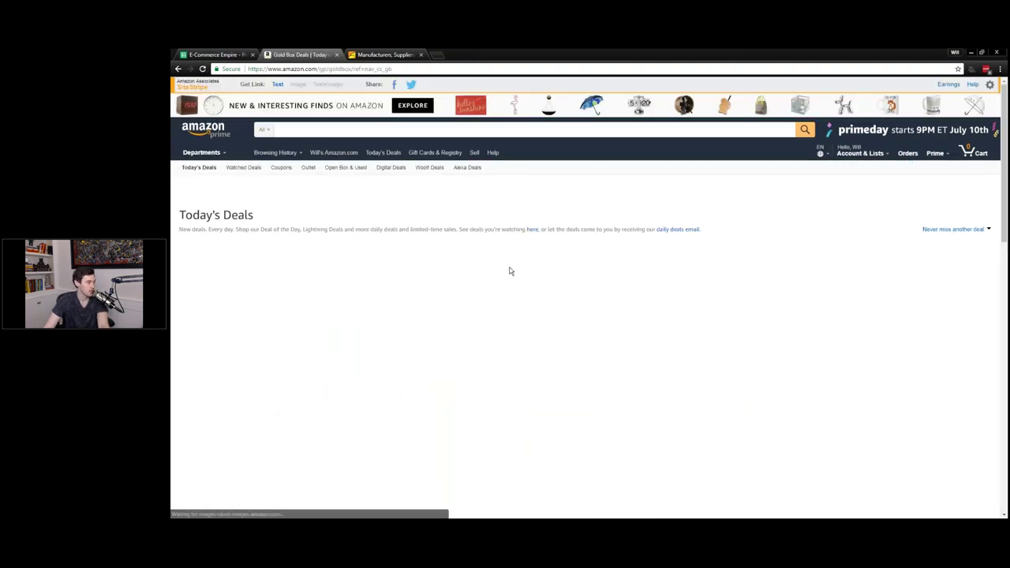
pyautogui.scroll(-3, 504, 272)
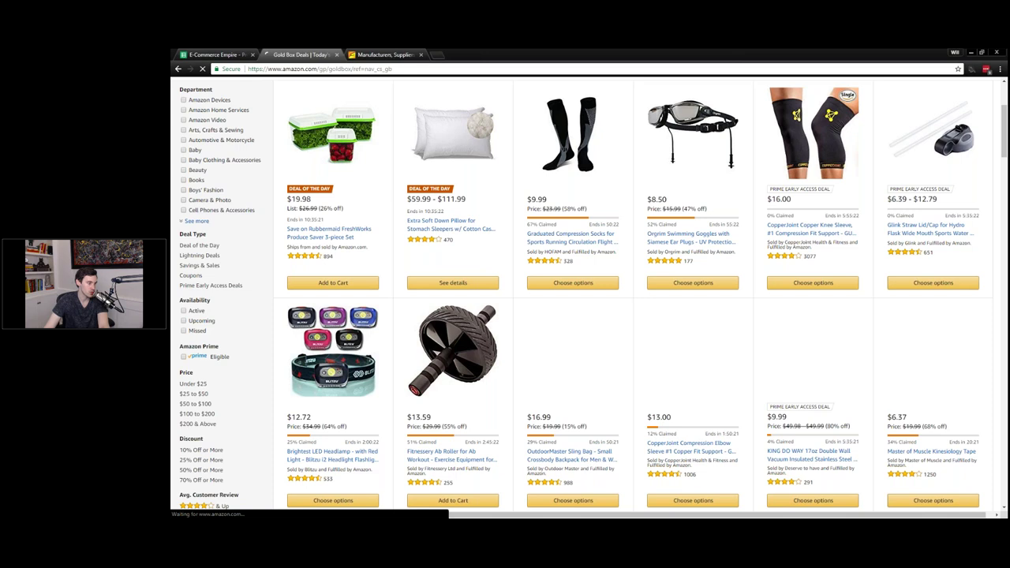
pyautogui.scroll(3, 505, 272)
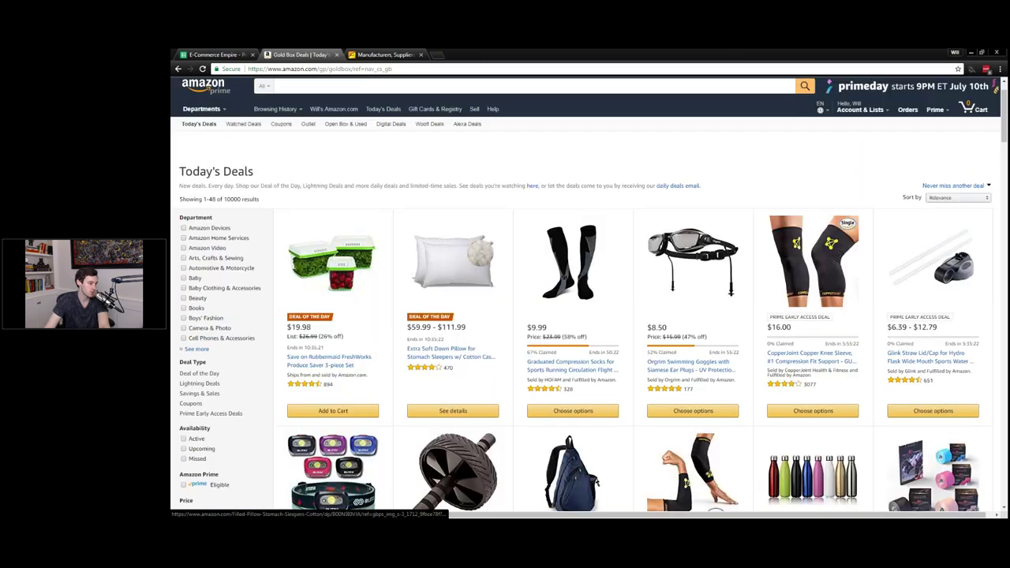
pyautogui.scroll(-1, 582, 205)
pyautogui.scroll(-1, 582, 205)
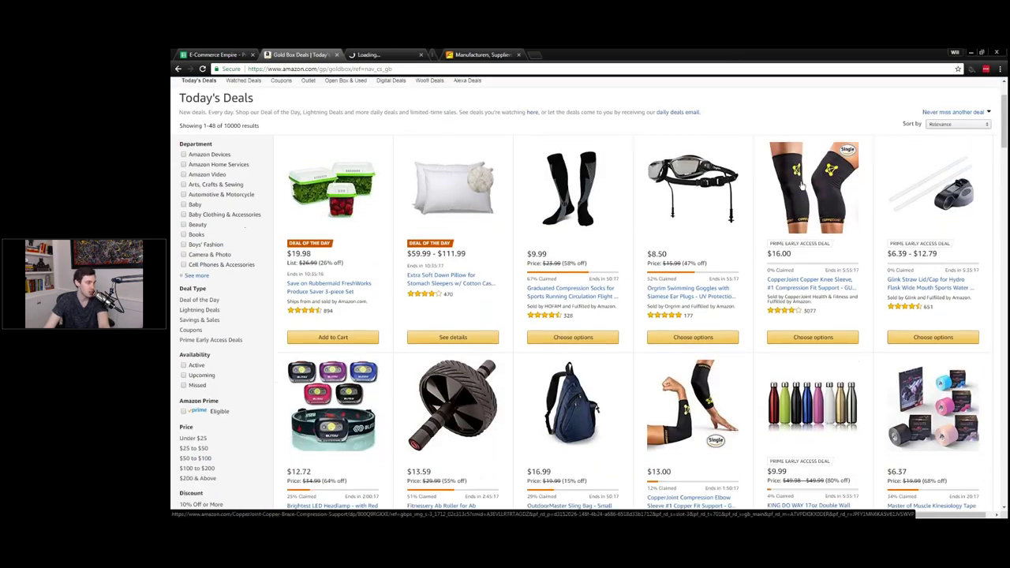
# Step: Open the graduated compression socks, CopperJoint knee sleeve and Glink straw lid deals in separate new tabs
pyautogui.keyDown('ctrl'); pyautogui.click(572, 181); pyautogui.keyUp('ctrl')
pyautogui.keyDown('ctrl'); pyautogui.click(813, 185); pyautogui.keyUp('ctrl')
pyautogui.keyDown('ctrl'); pyautogui.click(931, 189); pyautogui.keyUp('ctrl')
# Step: Look through the product pages for the knee sleeve, compression socks and Glink straw lid
pyautogui.click(469, 53)
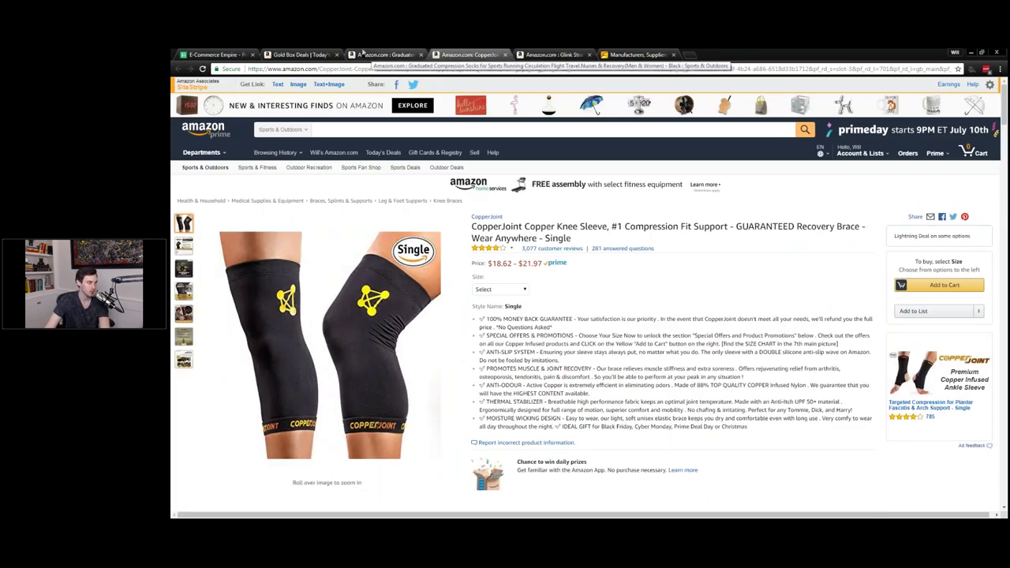
pyautogui.click(363, 53)
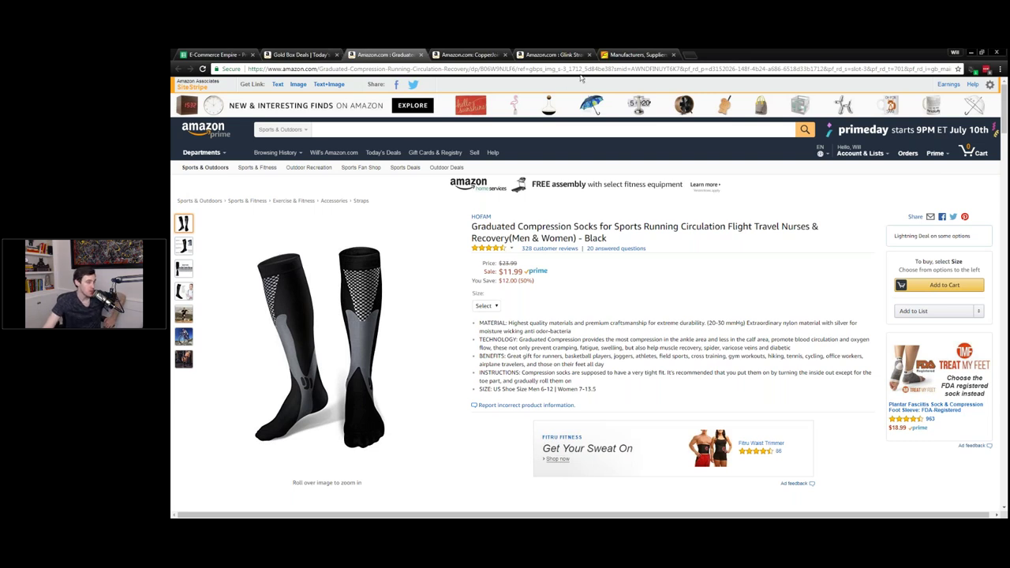
pyautogui.click(471, 53)
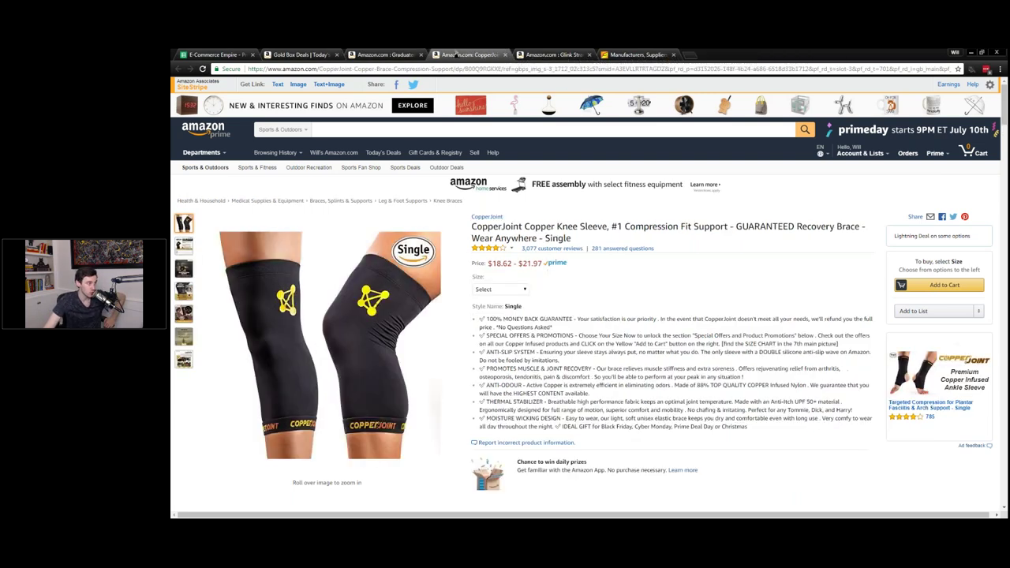
pyautogui.click(552, 54)
pyautogui.click(387, 53)
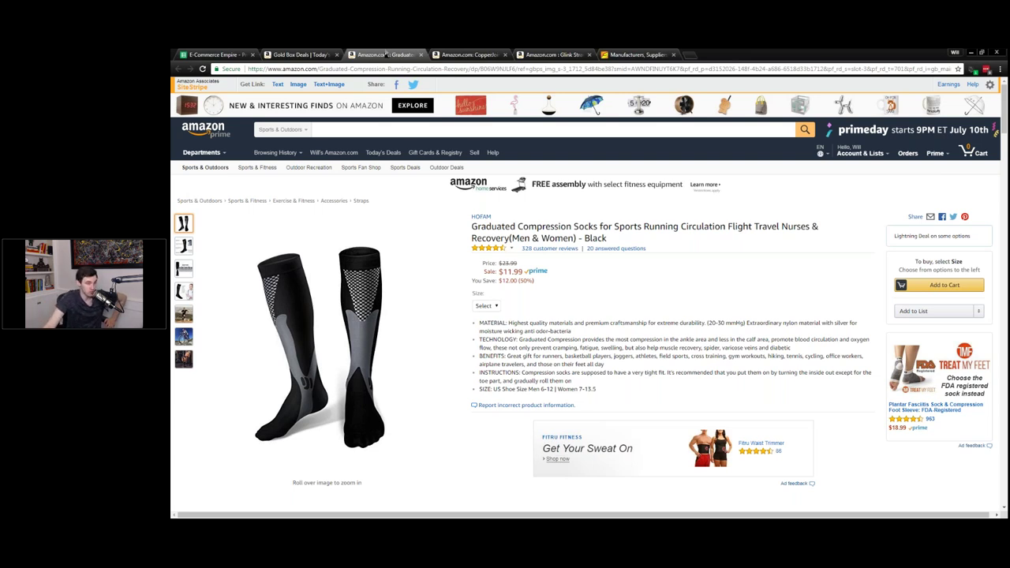
# Step: Close the three deal product tabs to get back to Today's Deals
pyautogui.middleClick(387, 54)
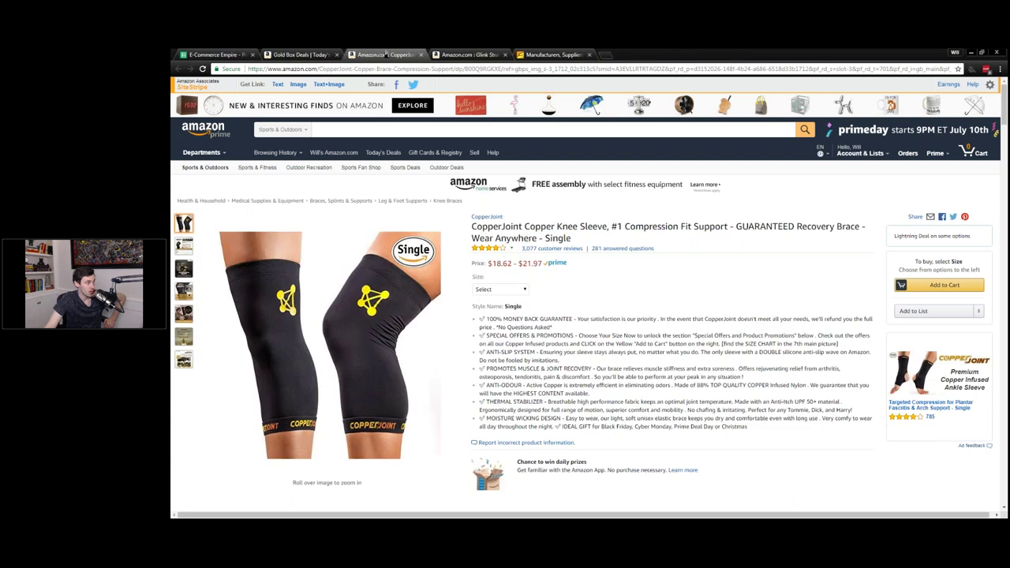
pyautogui.middleClick(387, 54)
pyautogui.middleClick(387, 54)
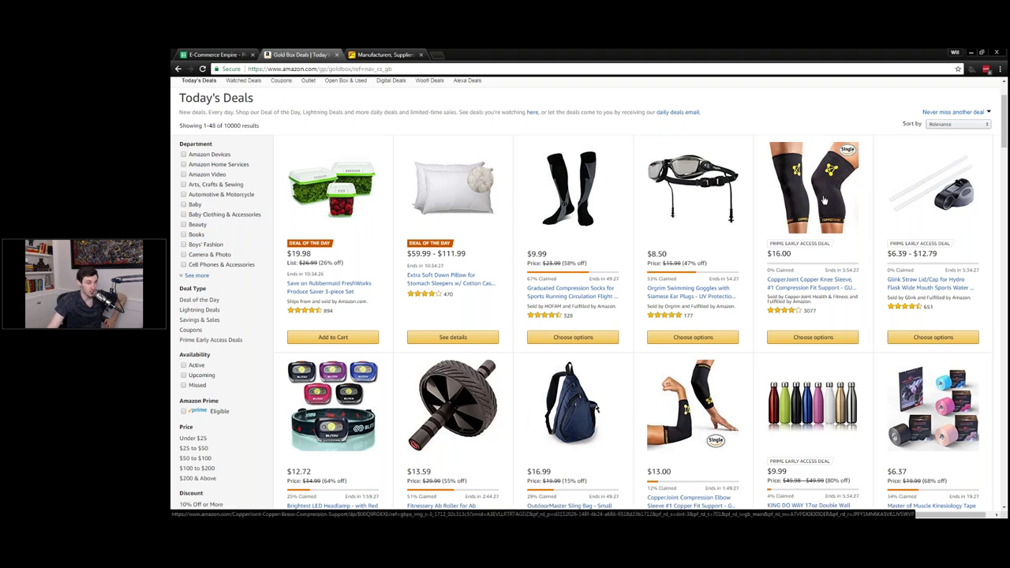
# Step: Return to the workbook and highlight the Avg. Price and Avg. BSR columns for the upper product rows
pyautogui.click(222, 54)
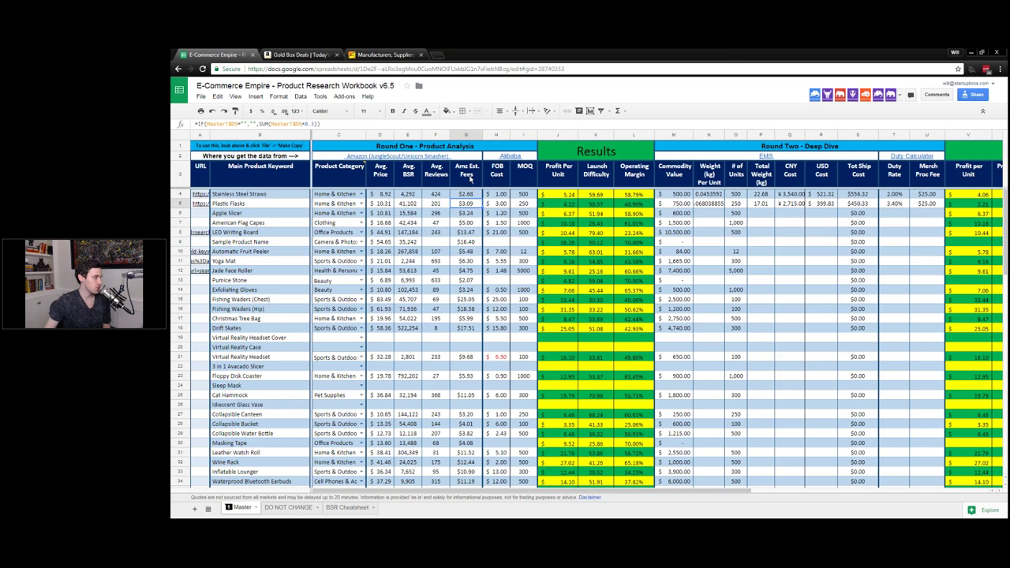
pyautogui.click(382, 184)
pyautogui.moveTo(385, 195); pyautogui.dragTo(382, 350)
pyautogui.moveTo(410, 175); pyautogui.dragTo(408, 347)
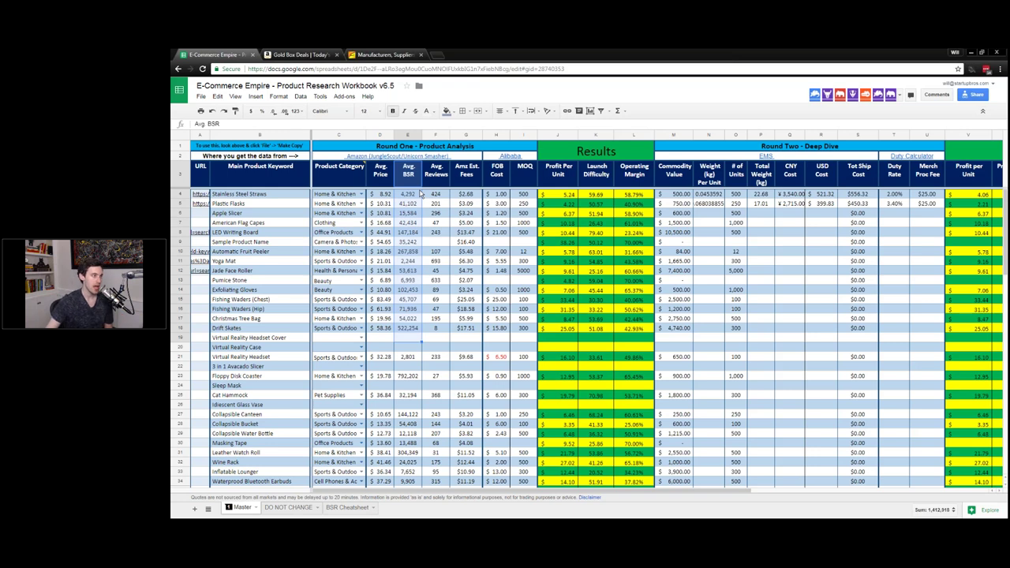
# Step: Examine the Launch Difficulty values down to Collapsible Canteen and for LED Writing Board, then return to Amazon's Today's Deals
pyautogui.click(603, 204)
pyautogui.moveTo(605, 204); pyautogui.dragTo(592, 414)
pyautogui.click(590, 416)
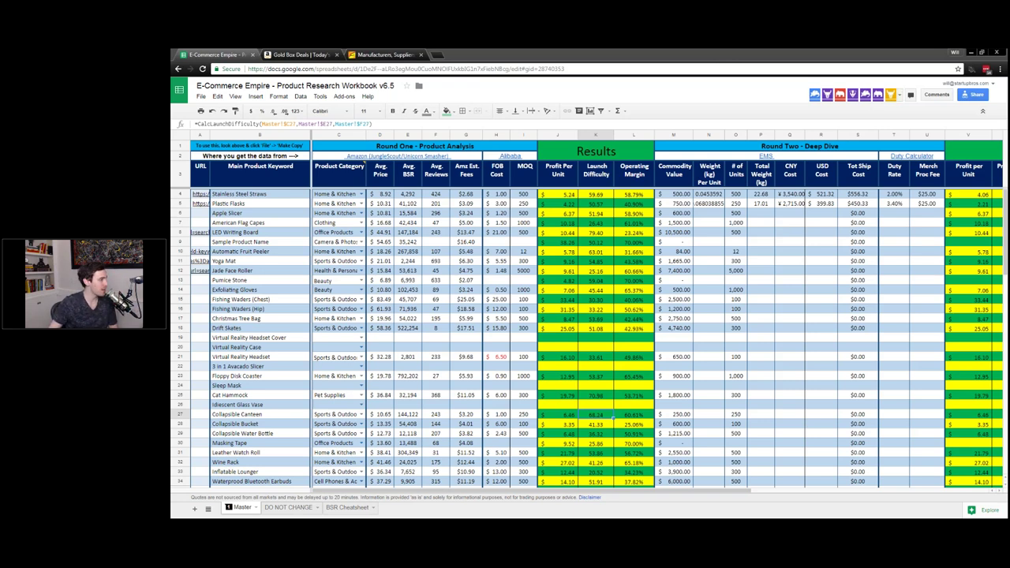
pyautogui.click(597, 233)
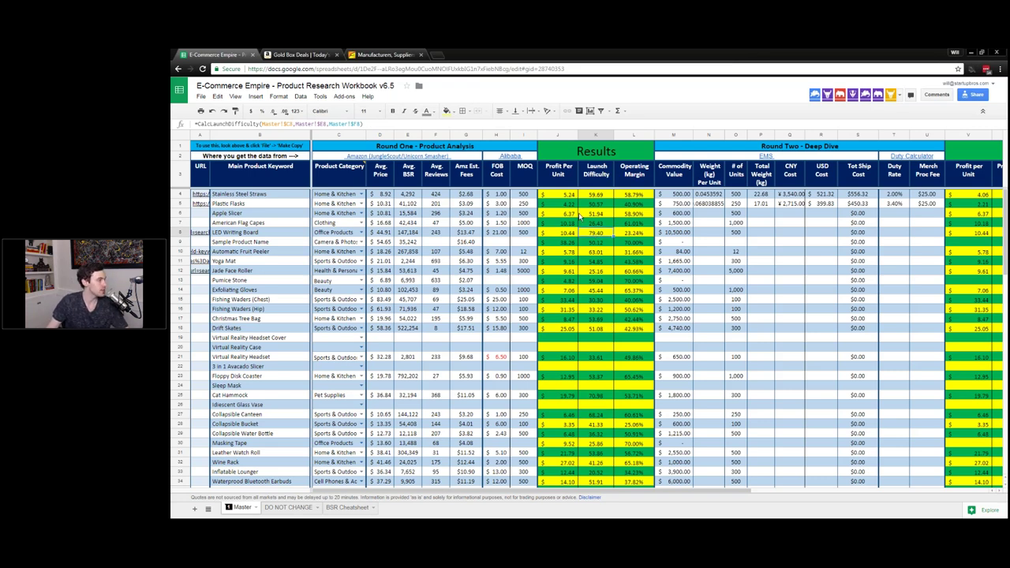
pyautogui.click(323, 54)
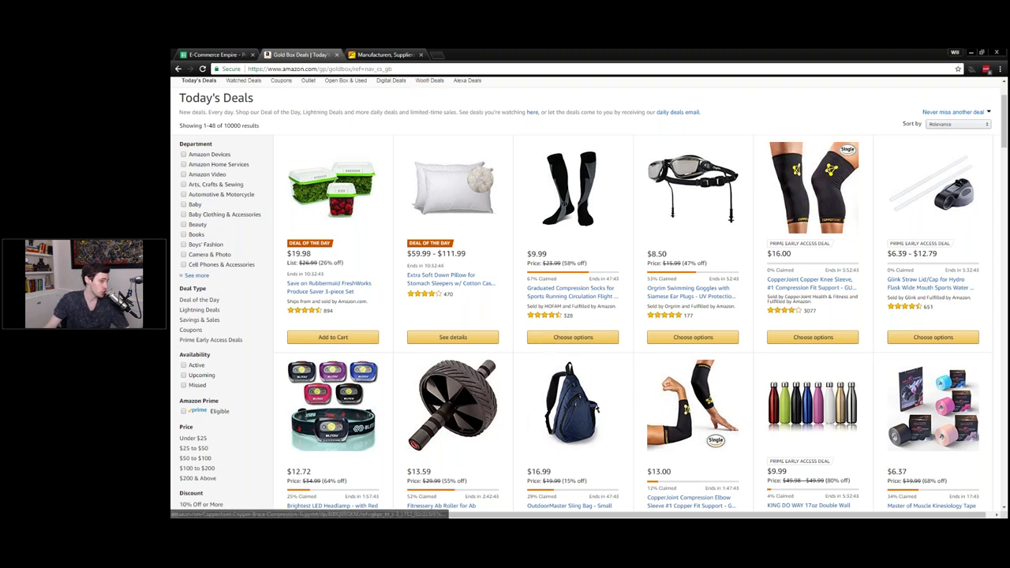
# Step: Return to the workbook and look through the product rows and their Results columns down to Wooden Wall Clock
pyautogui.click(227, 55)
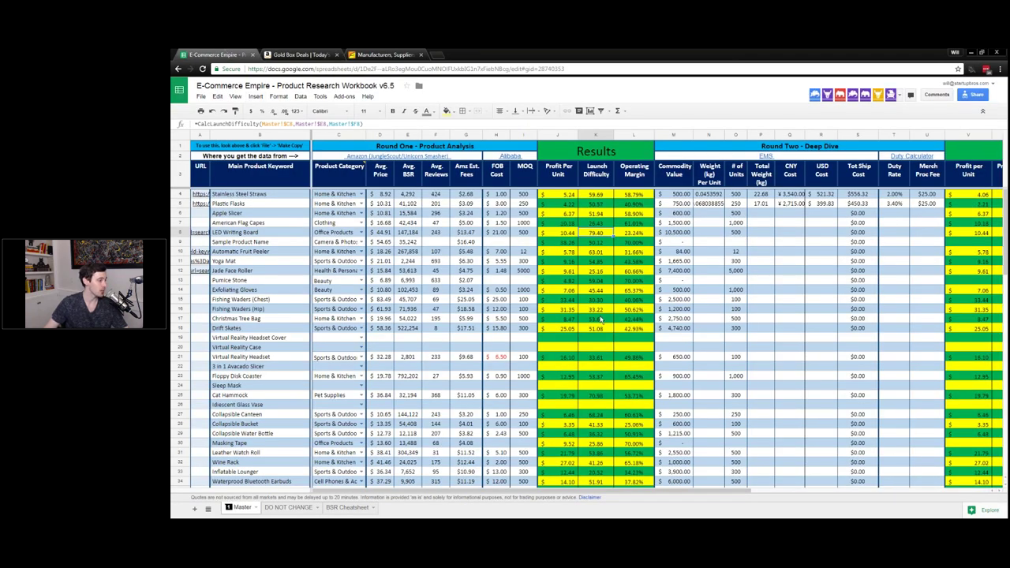
pyautogui.scroll(-5, 600, 318)
pyautogui.scroll(-5, 599, 318)
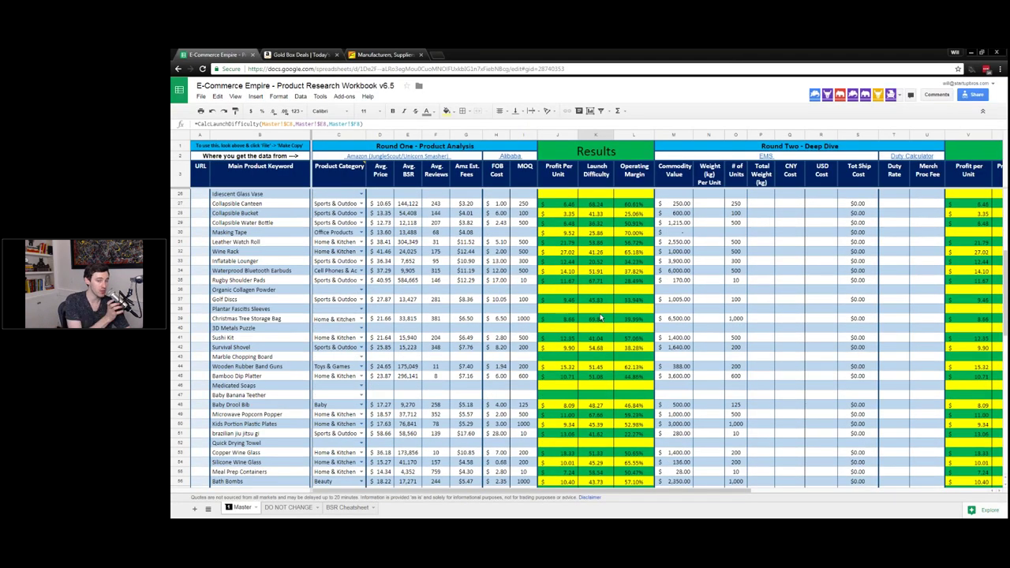
pyautogui.scroll(-3, 600, 318)
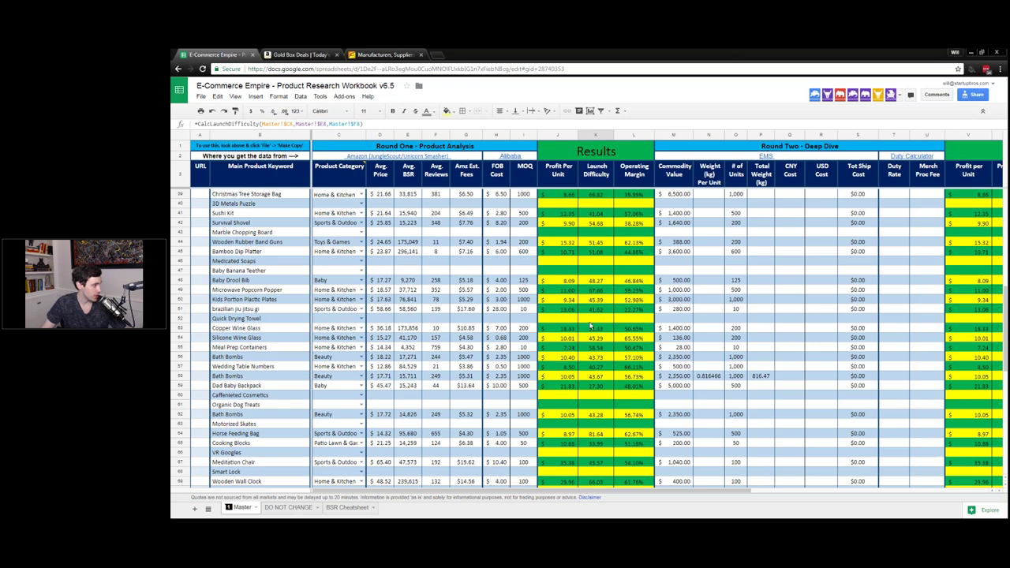
# Step: Point out the Amazon (JungleScout/Unicorn Smasher) and Alibaba data sources by selecting their cells and the Round One columns they feed
pyautogui.click(461, 157)
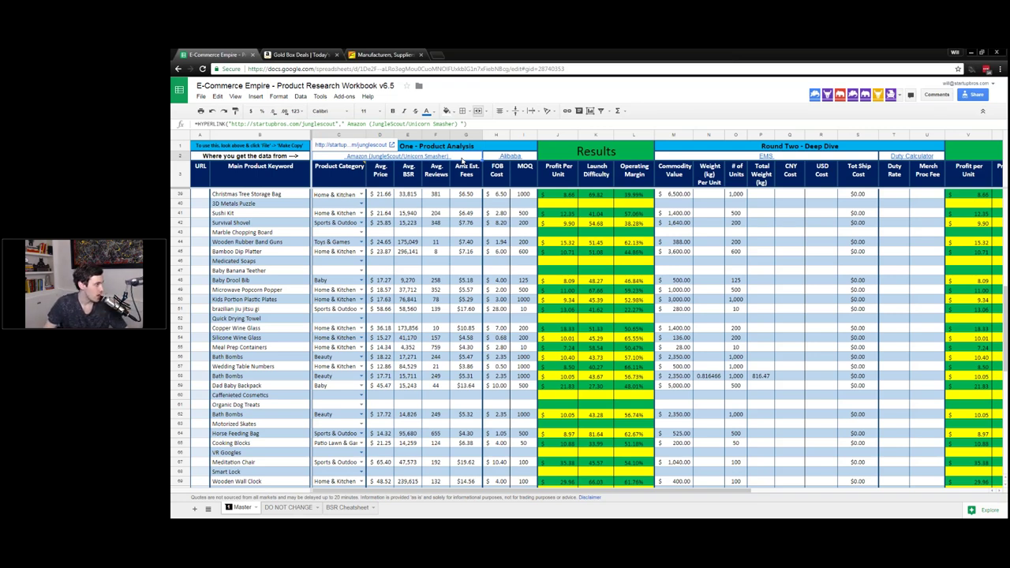
pyautogui.click(219, 157)
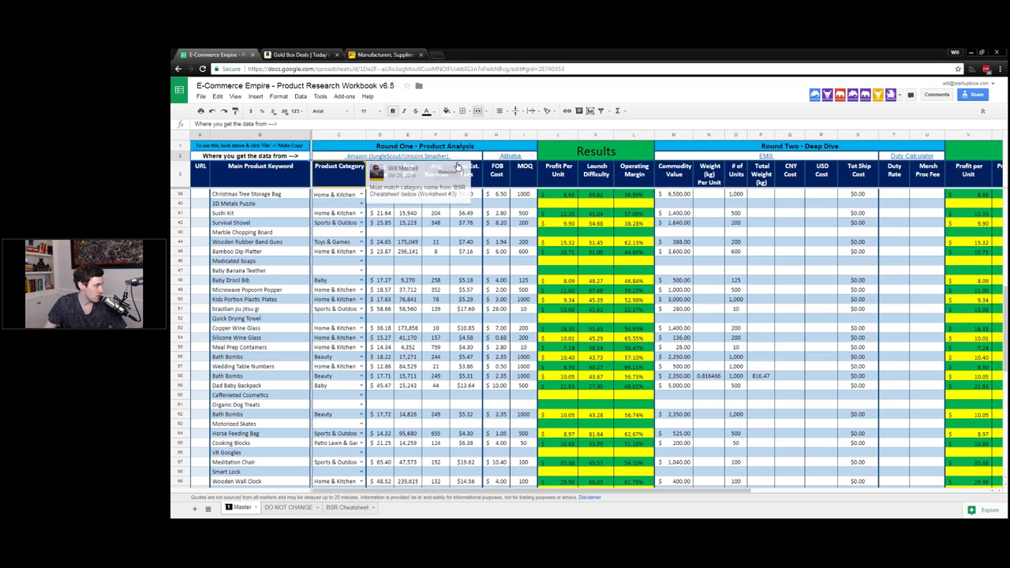
pyautogui.click(398, 156)
pyautogui.moveTo(450, 209); pyautogui.dragTo(427, 304)
pyautogui.moveTo(513, 157); pyautogui.dragTo(509, 323)
pyautogui.moveTo(455, 156); pyautogui.dragTo(442, 158)
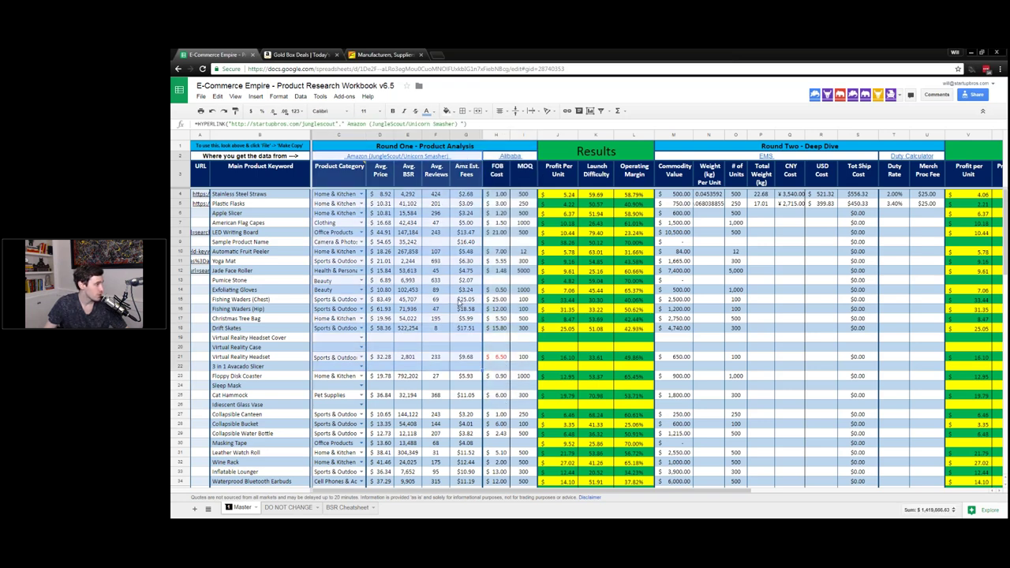
# Step: Check the Amazon deals and Alibaba pages, then go back to the Avg. Price column in the workbook
pyautogui.click(300, 54)
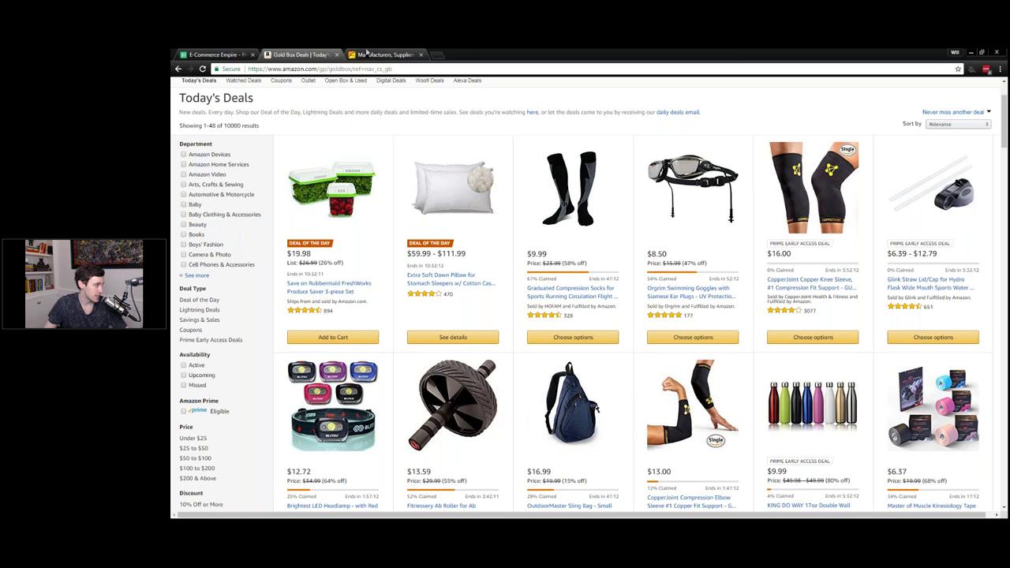
pyautogui.click(371, 55)
pyautogui.click(213, 55)
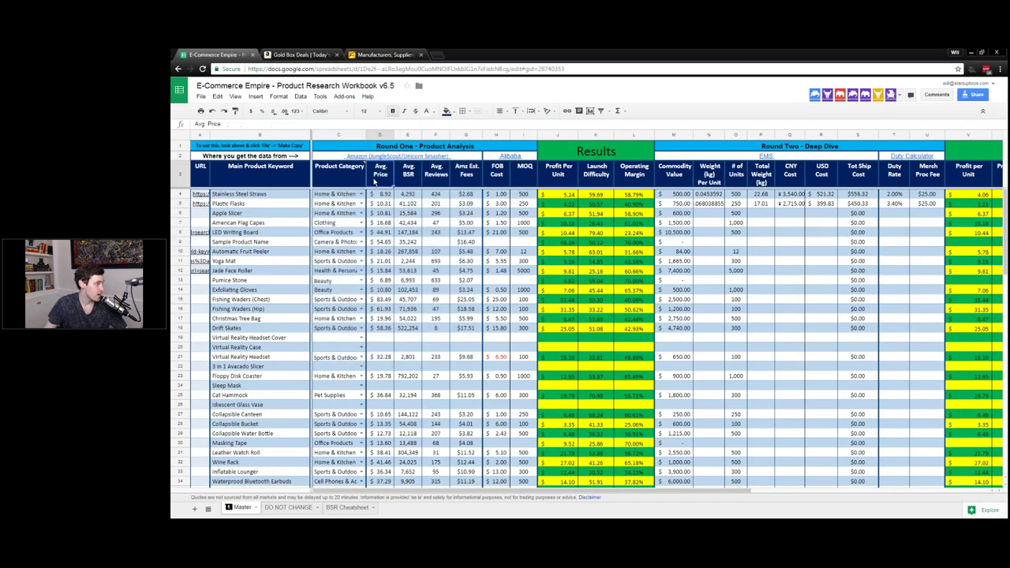
# Step: Go from Today's Deals to Amazon's home page, with a brief check of the workbook's Amazon data-source link
pyautogui.click(300, 54)
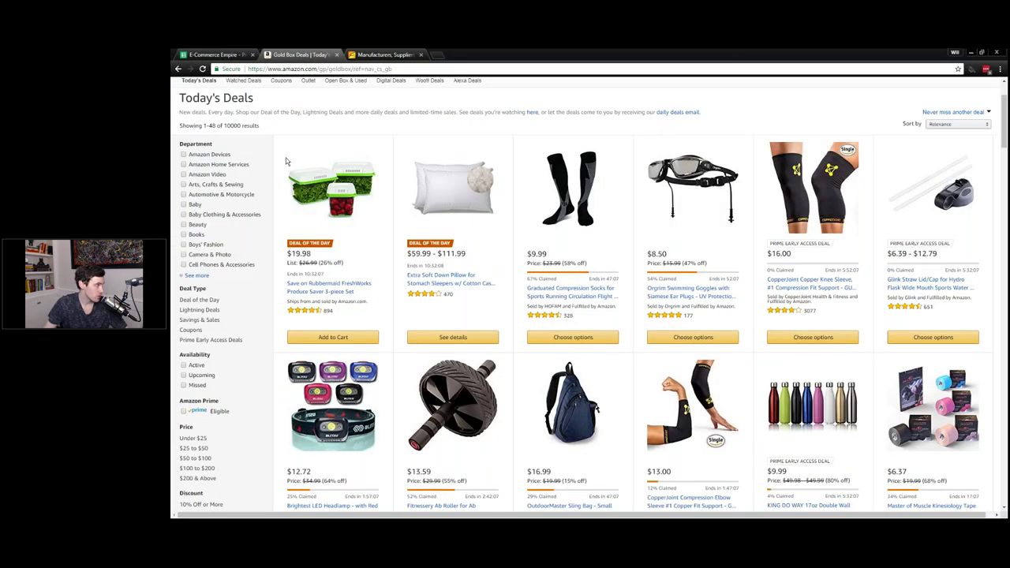
pyautogui.press('F5')
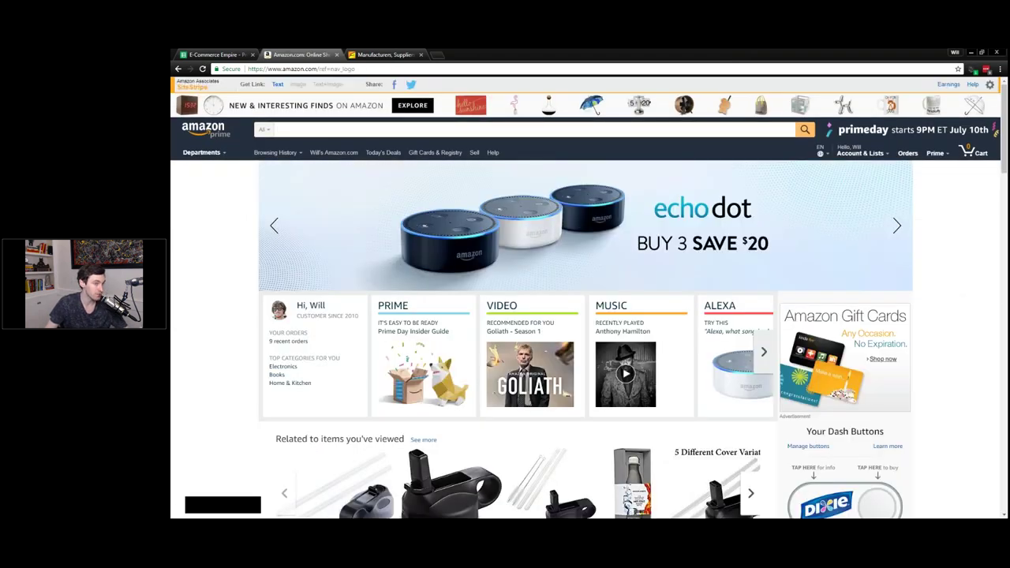
pyautogui.click(222, 55)
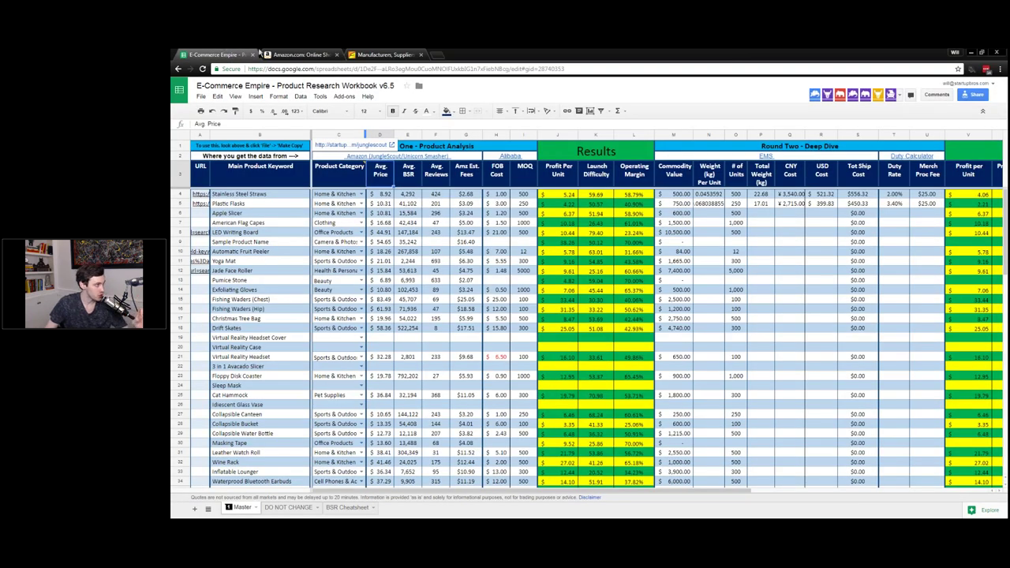
pyautogui.click(302, 55)
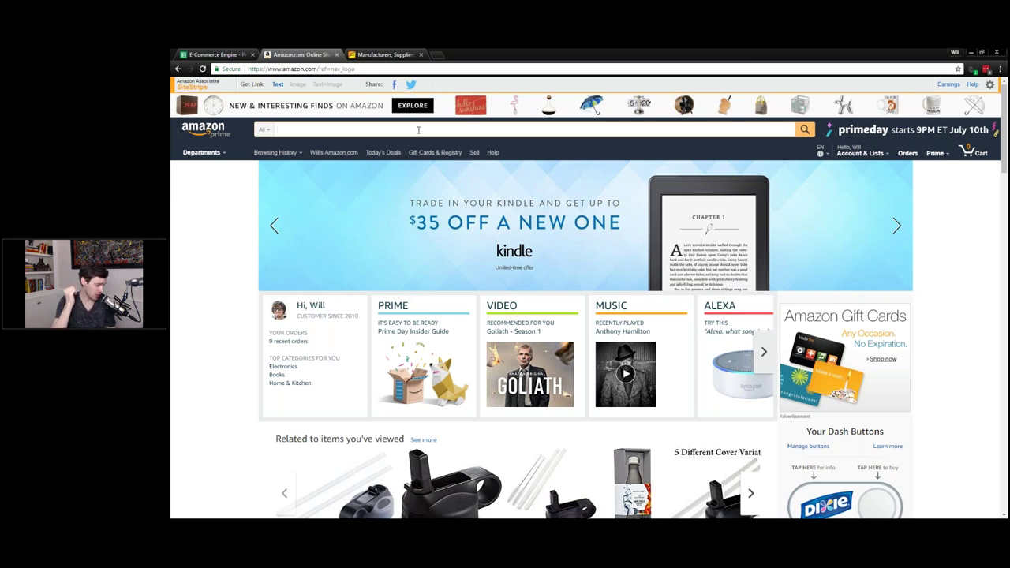
# Step: Search Amazon for "coffee travel mug", chosen from the suggestions for "coffee"
pyautogui.write('coffee')
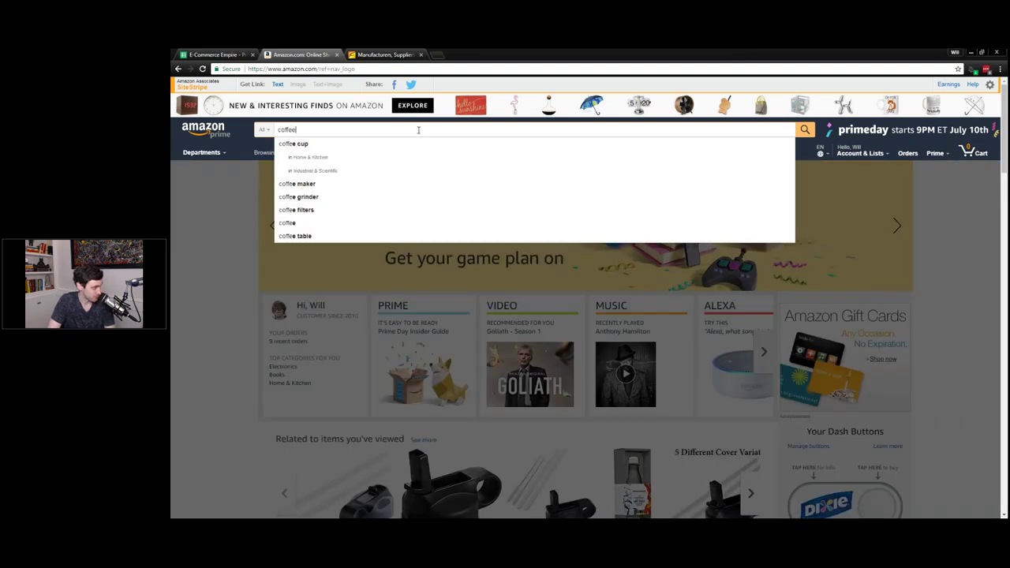
pyautogui.press('Down')
pyautogui.press('Down')
pyautogui.press('Down')
pyautogui.press('Down')
pyautogui.press('Down')
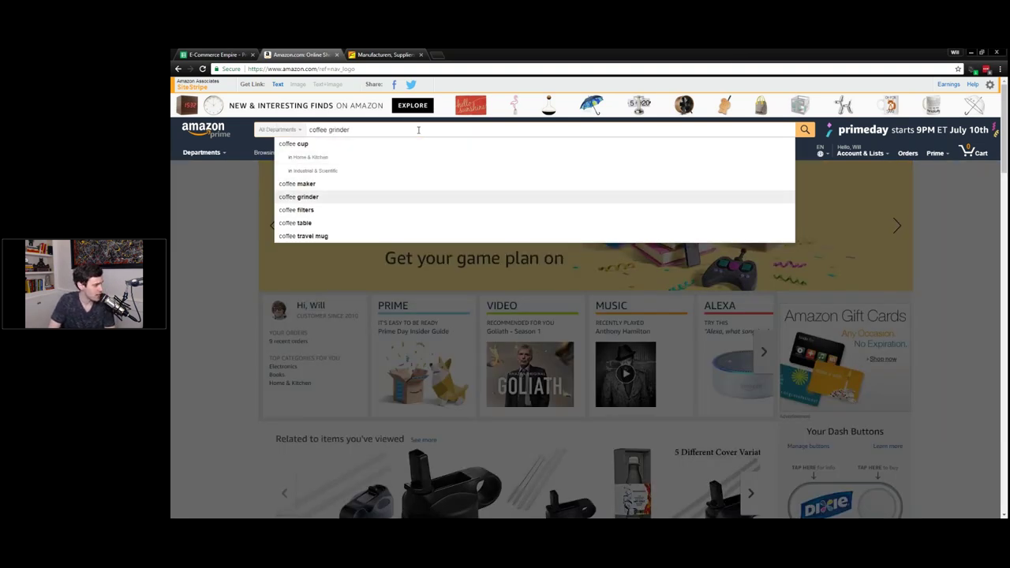
pyautogui.press('Down')
pyautogui.press('Down')
pyautogui.press('Down')
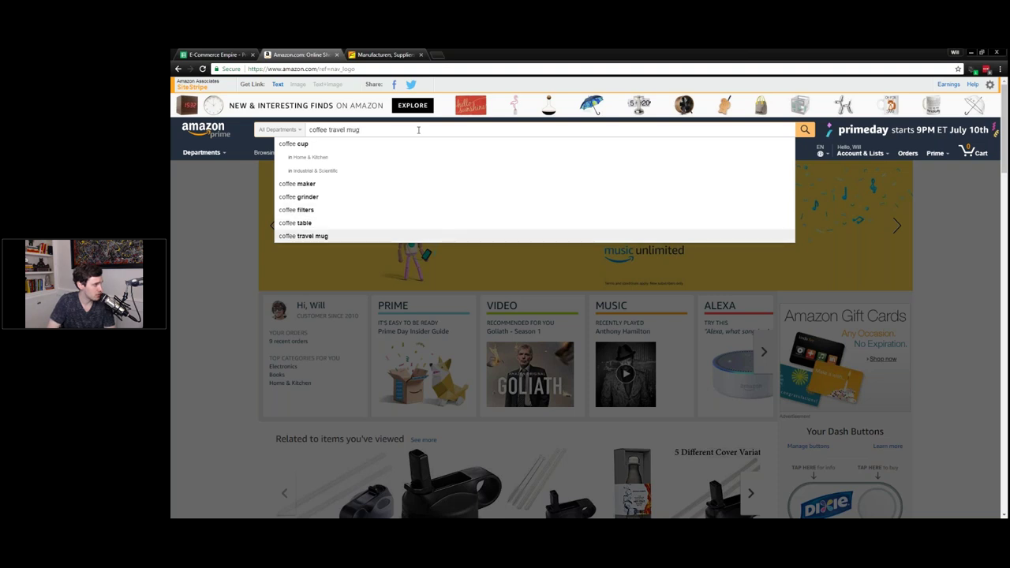
pyautogui.press('Return')
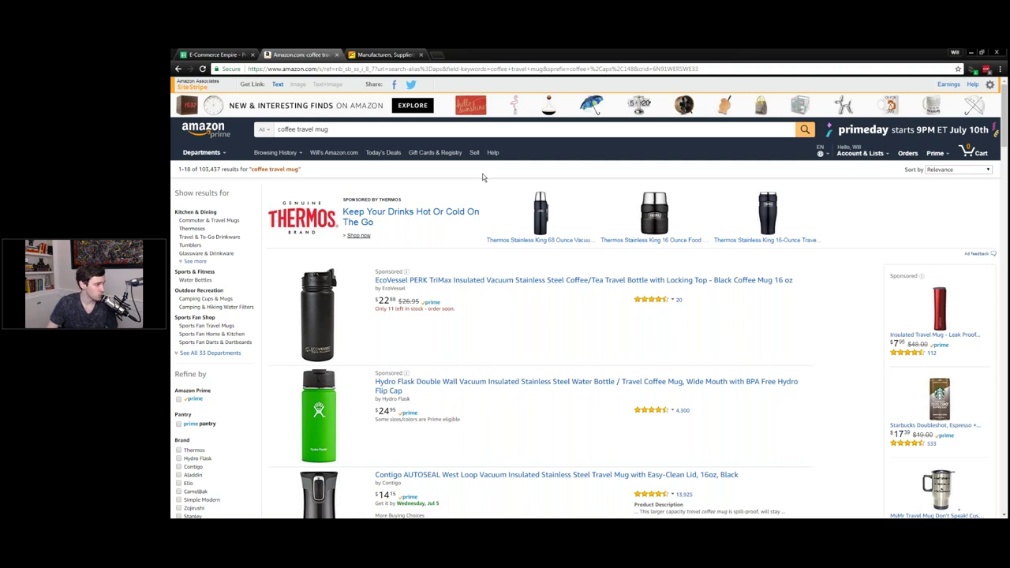
# Step: Skim the first coffee travel mug results and highlight the search phrase
pyautogui.scroll(-1, 484, 178)
pyautogui.scroll(-1, 484, 178)
pyautogui.moveTo(270, 282); pyautogui.dragTo(540, 409)
pyautogui.scroll(-2, 485, 329)
pyautogui.click(540, 409)
pyautogui.scroll(3, 540, 409)
pyautogui.tripleClick(319, 129)
pyautogui.click(318, 130)
pyautogui.tripleClick(342, 129)
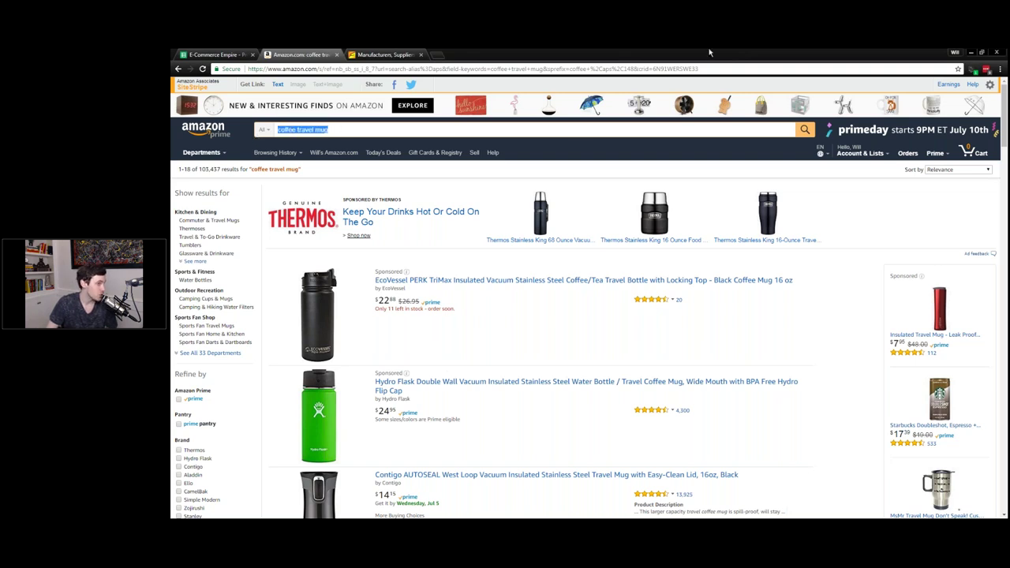
pyautogui.click(831, 281)
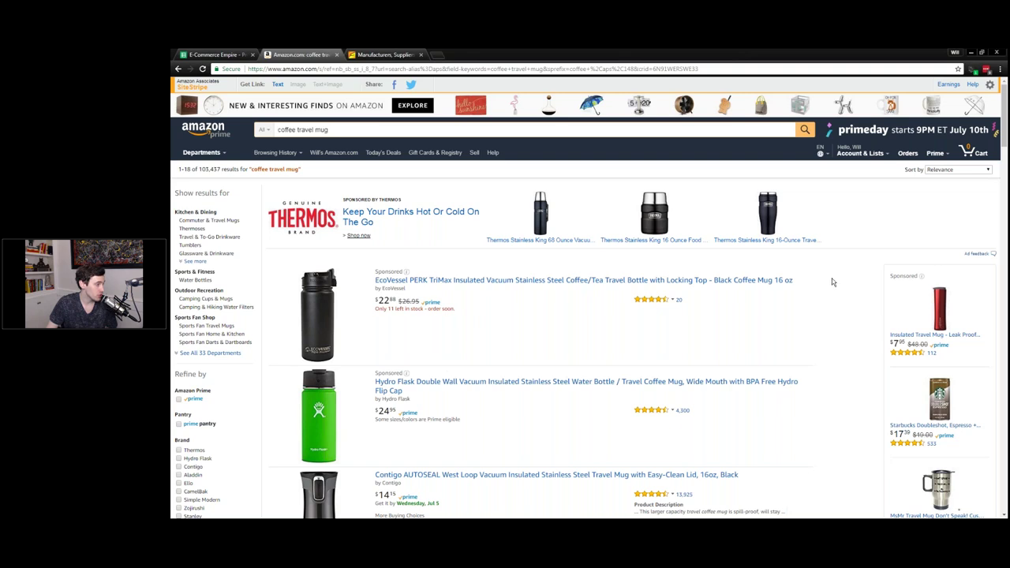
# Step: Browse the coffee travel mug listings down to the Stanley and Zojirushi mugs, returning to the start of the results
pyautogui.scroll(-1, 831, 281)
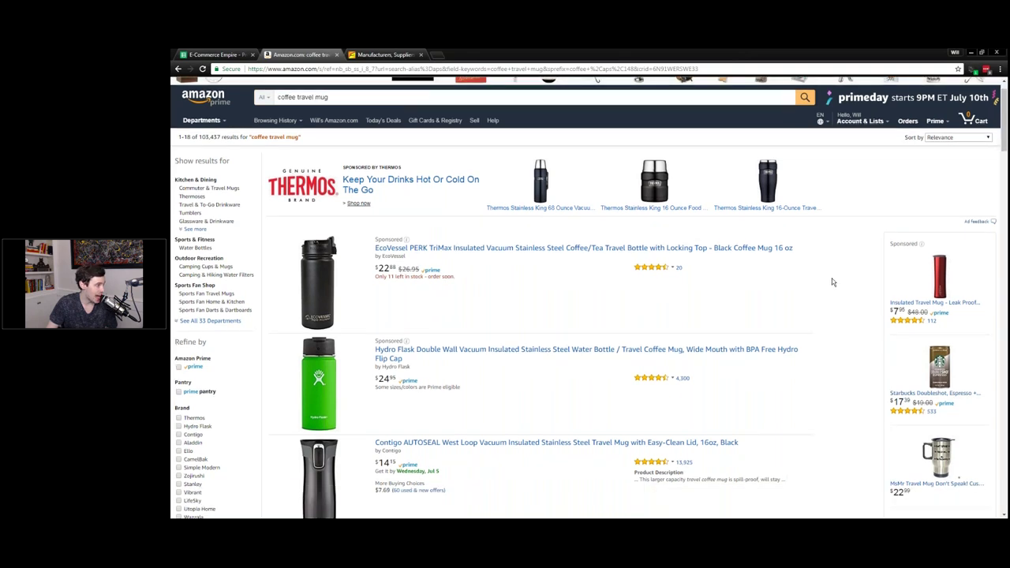
pyautogui.scroll(-3, 831, 282)
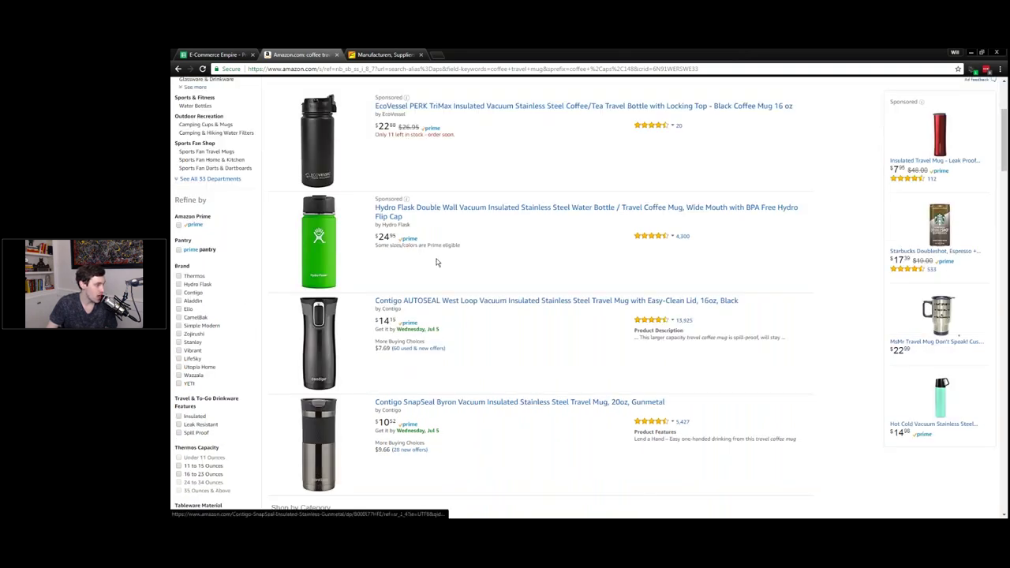
pyautogui.scroll(-1, 436, 262)
pyautogui.scroll(-5, 436, 262)
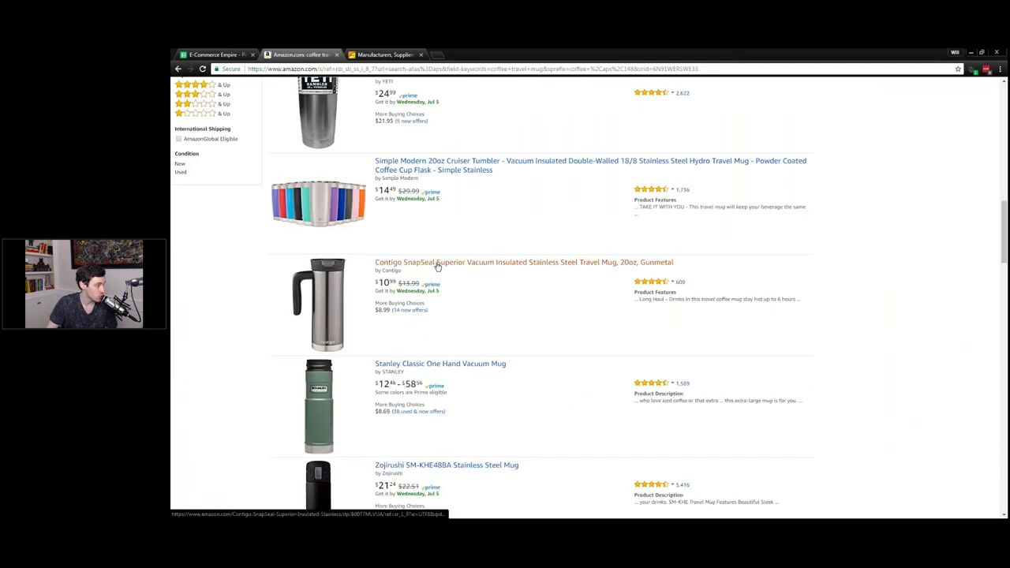
pyautogui.scroll(10, 437, 262)
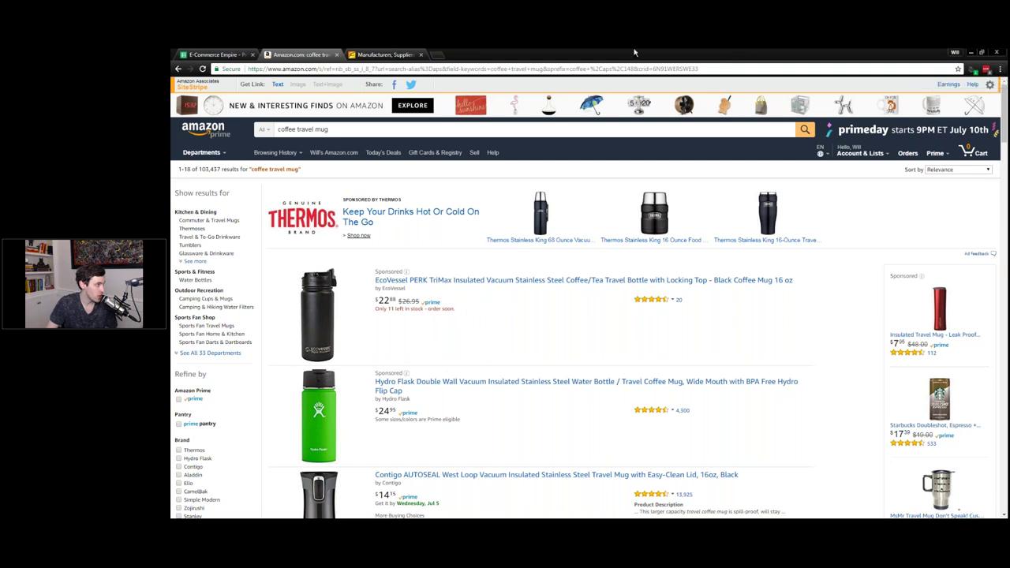
# Step: Run the Jungle Scout Pro extension on the coffee travel mug results and compare its table with the listings
pyautogui.click(1000, 69)
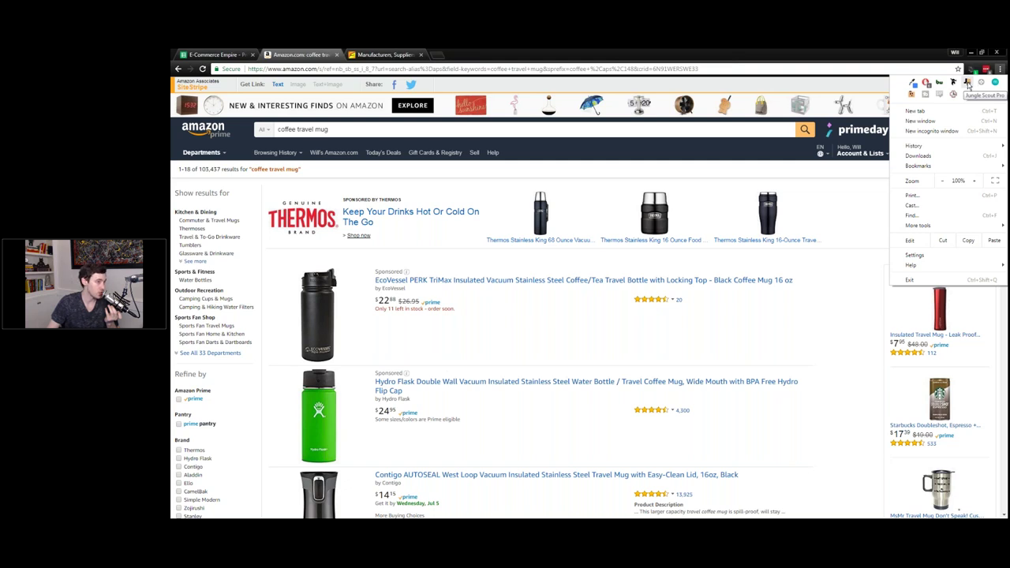
pyautogui.click(969, 85)
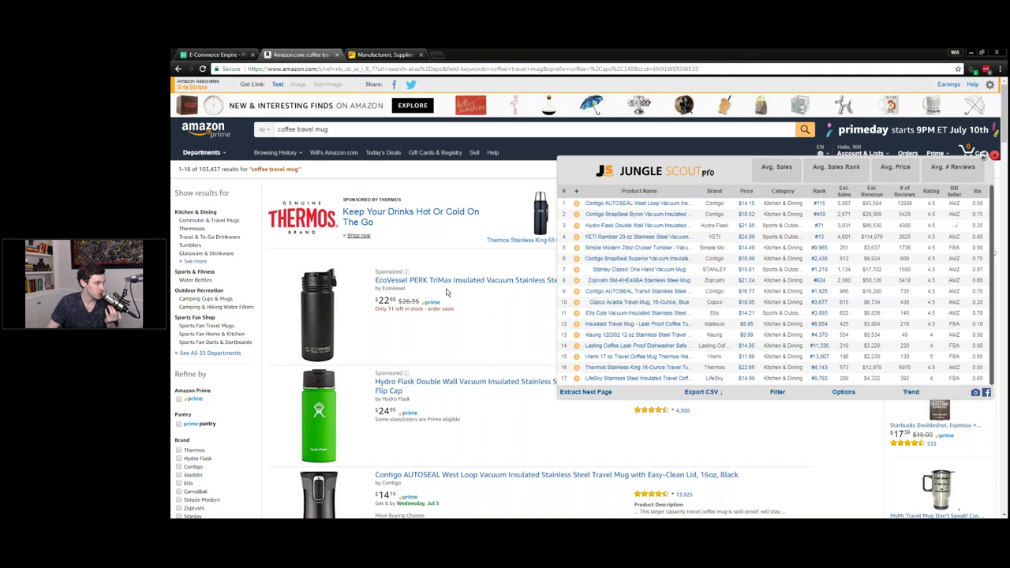
pyautogui.scroll(-1, 446, 293)
pyautogui.scroll(-10, 446, 292)
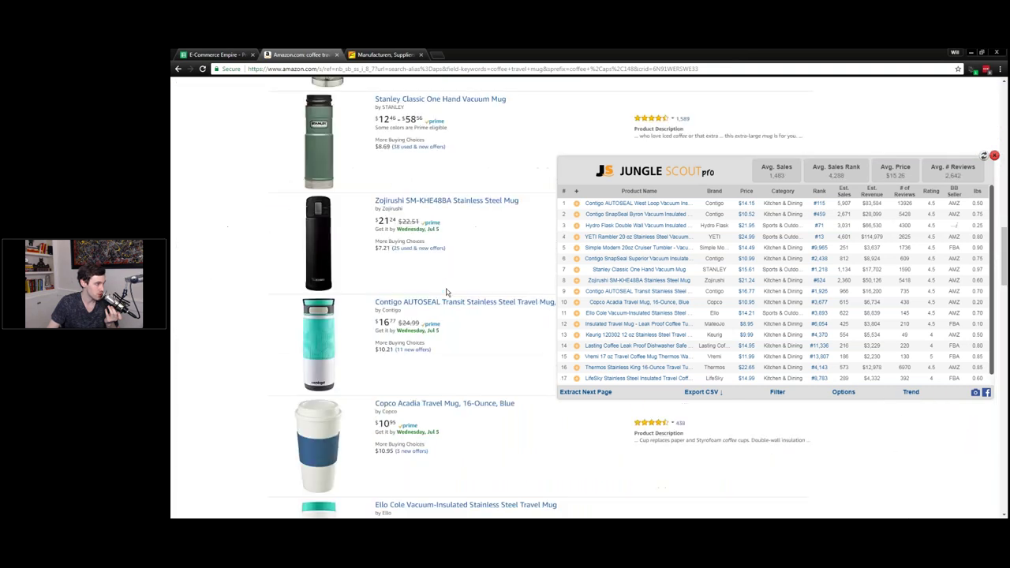
pyautogui.scroll(-10, 446, 293)
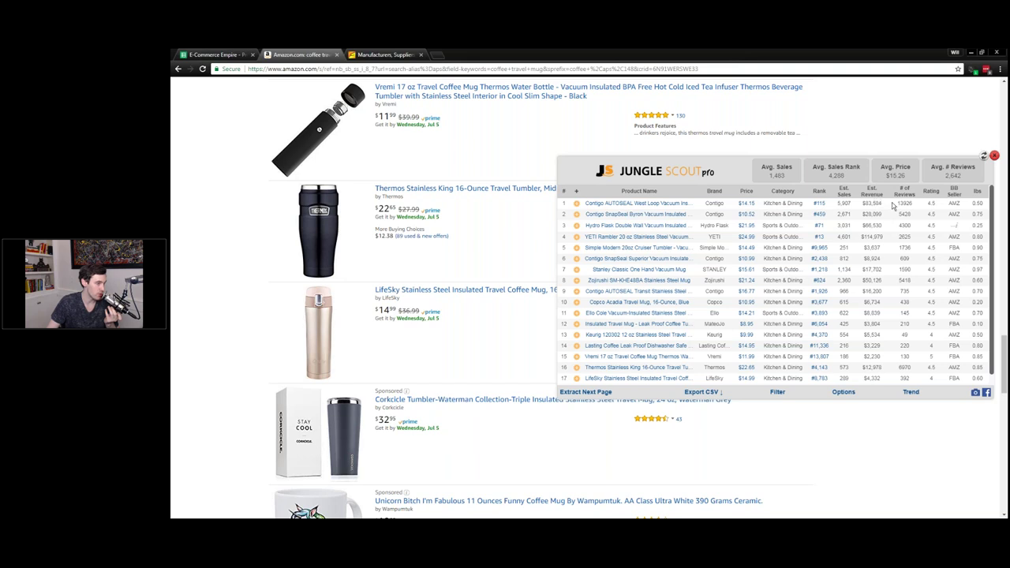
pyautogui.scroll(2, 440, 355)
pyautogui.scroll(10, 440, 355)
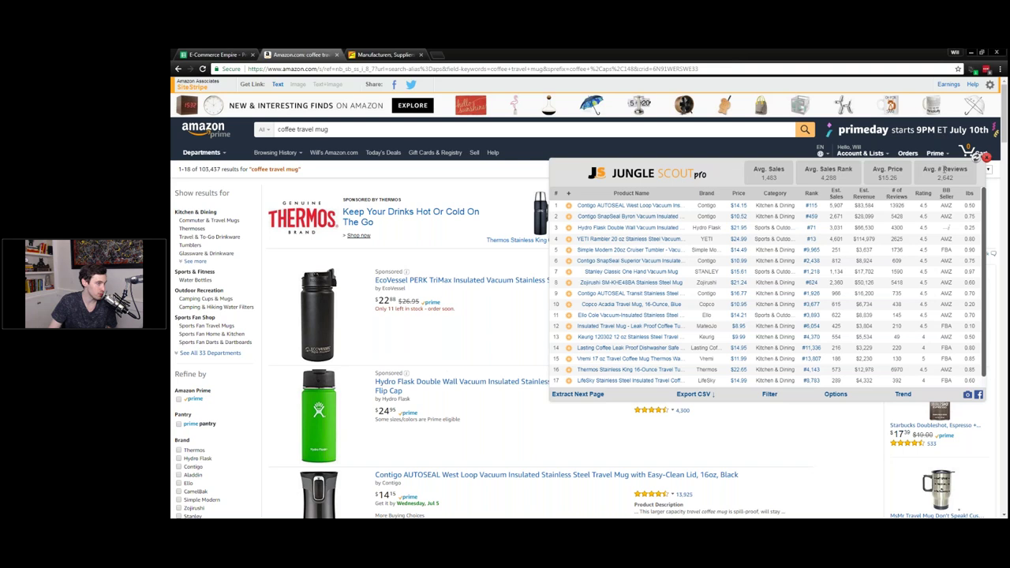
# Step: Close the Jungle Scout Pro table, look over the mug listings again and highlight the search phrase
pyautogui.scroll(-5, 453, 302)
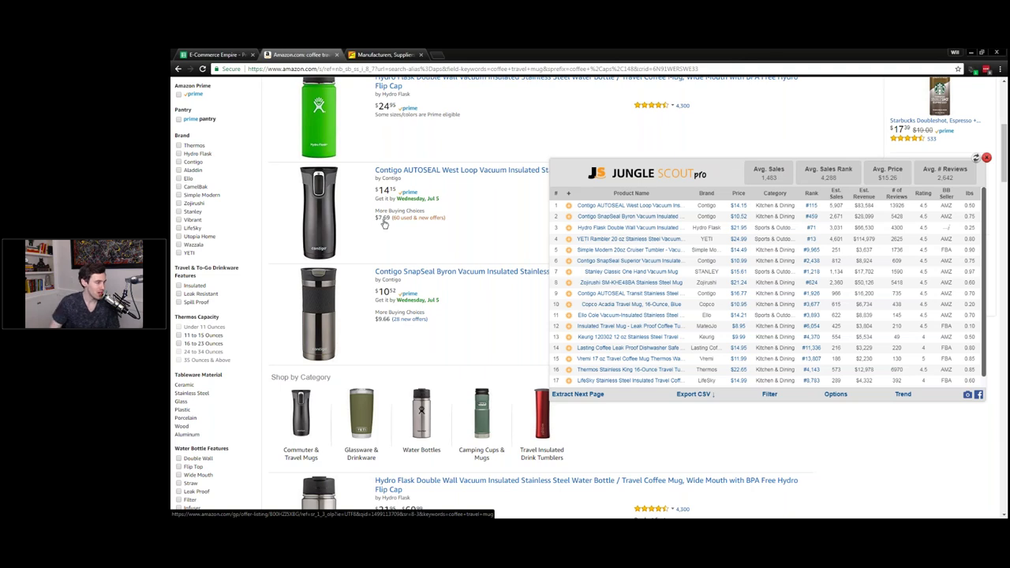
pyautogui.click(986, 158)
pyautogui.scroll(-1, 477, 235)
pyautogui.scroll(-8, 477, 235)
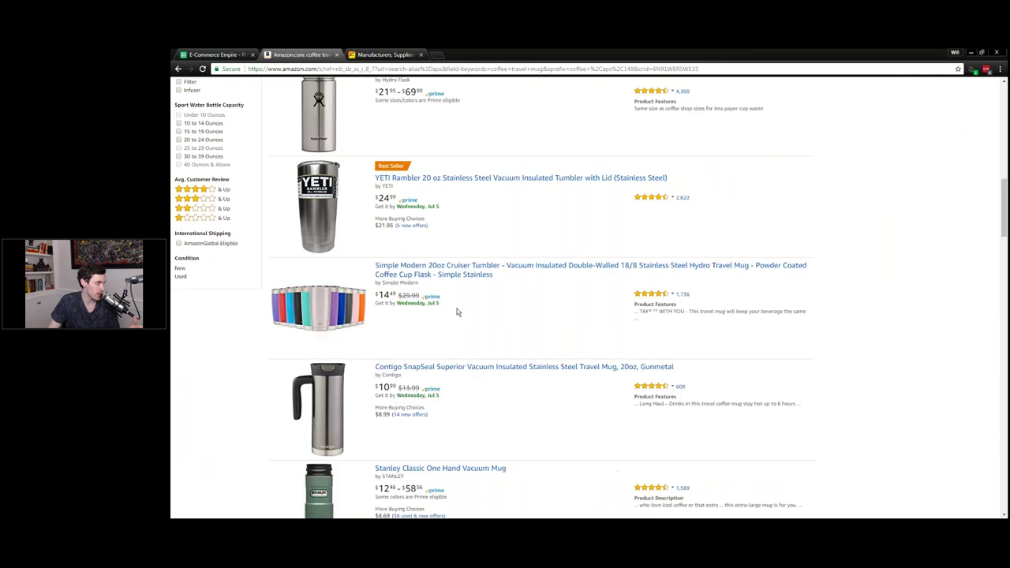
pyautogui.scroll(10, 469, 422)
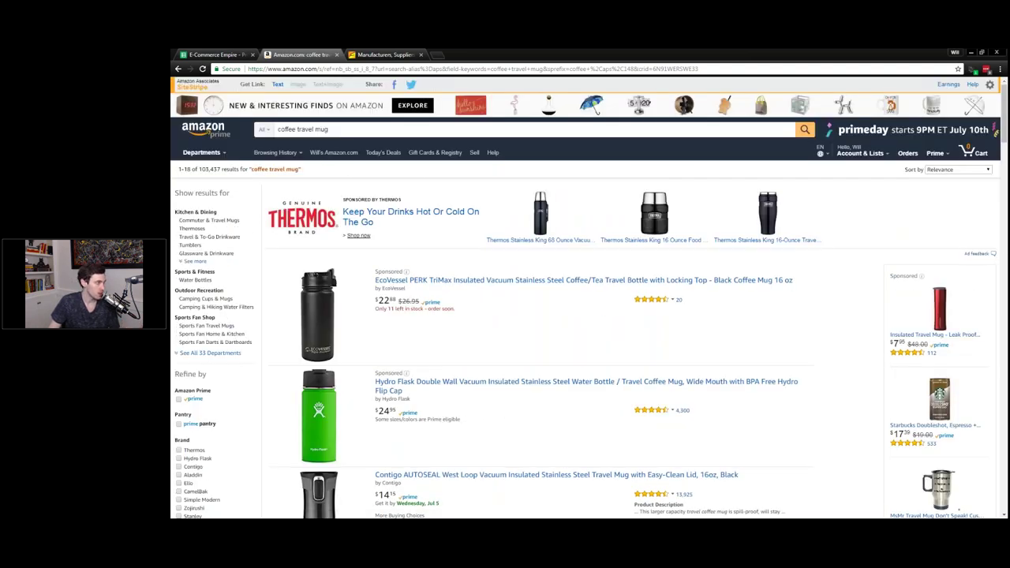
pyautogui.click(276, 126)
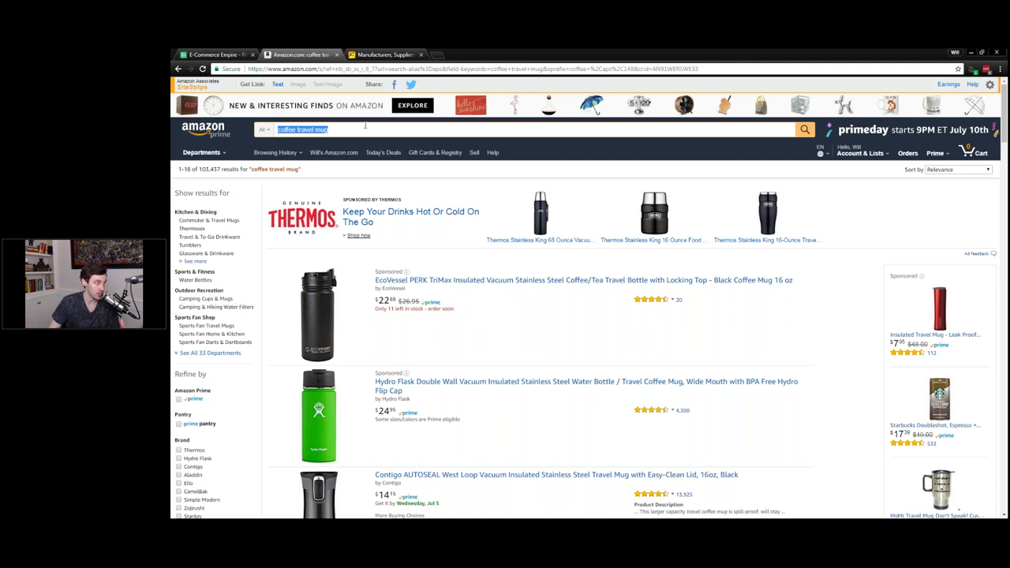
pyautogui.press('Right')
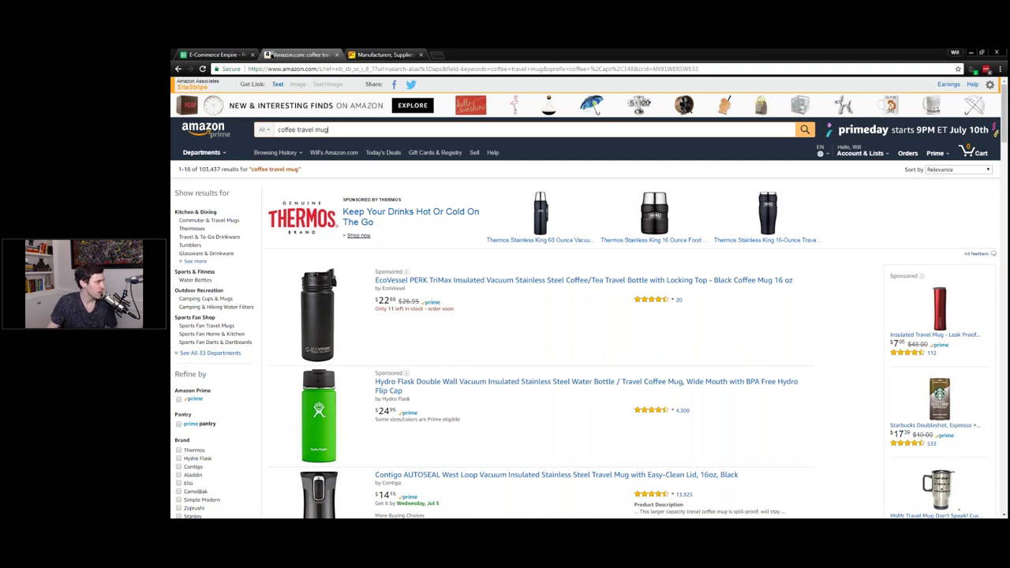
# Step: Open the workbook's Jungle Scout data-source link in a new tab and return to the workbook
pyautogui.click(214, 55)
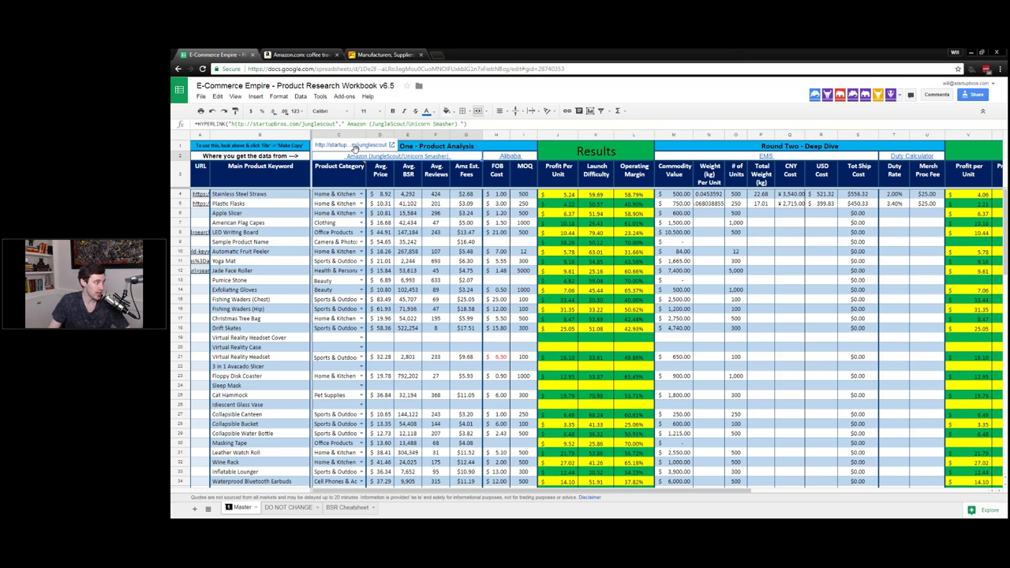
pyautogui.click(355, 146)
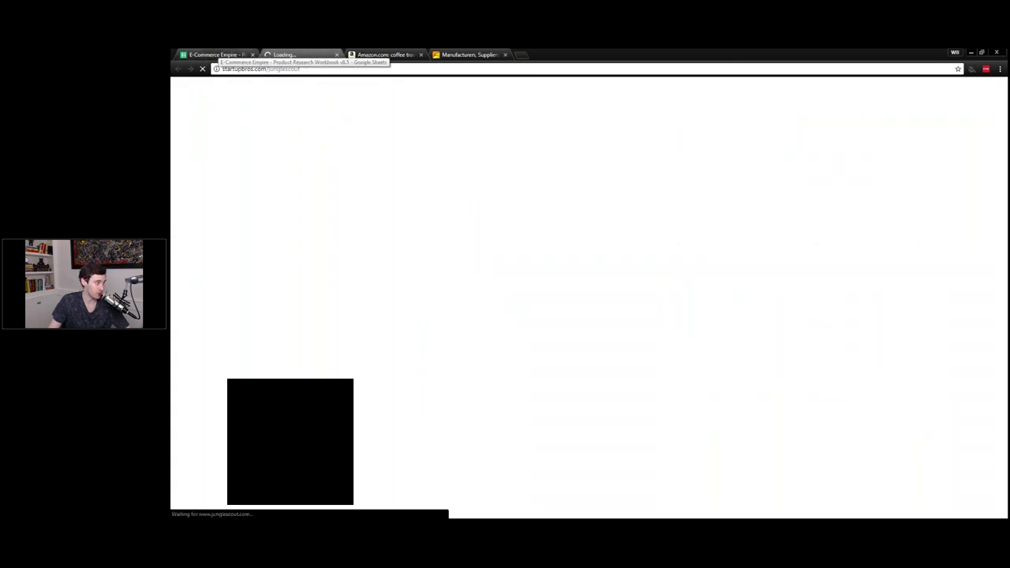
pyautogui.click(212, 54)
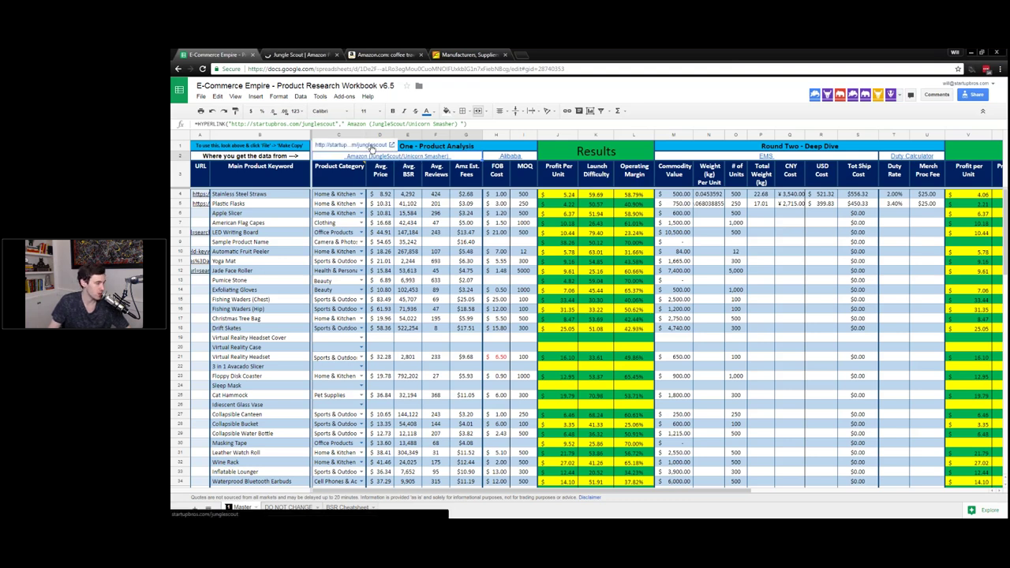
# Step: Open the Unicorn Smasher website in its own tab and highlight the tool's name in the page heading
pyautogui.click(523, 54)
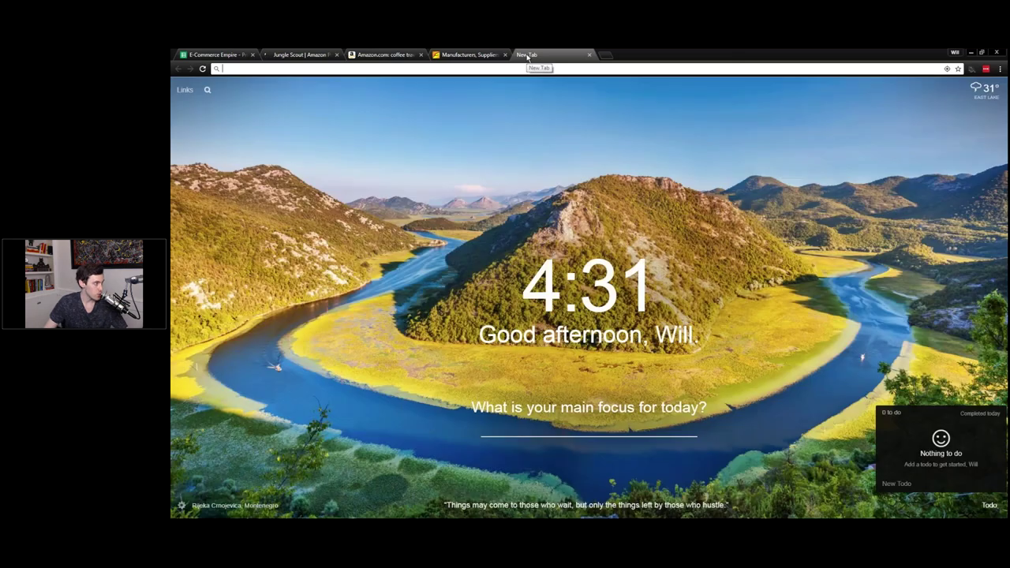
pyautogui.hotkey('ctrl', 'shift', 't')
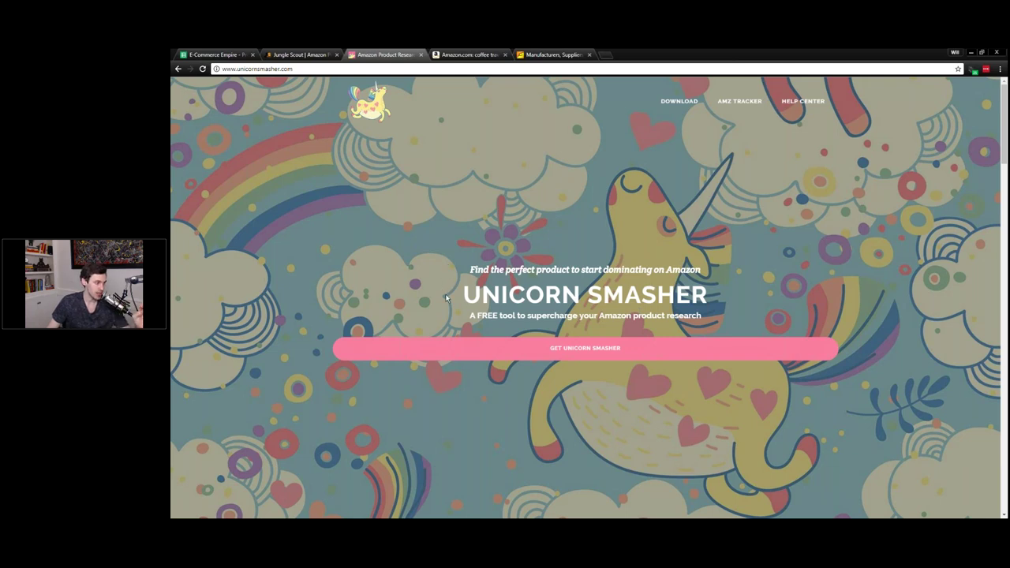
pyautogui.moveTo(447, 299); pyautogui.dragTo(706, 294)
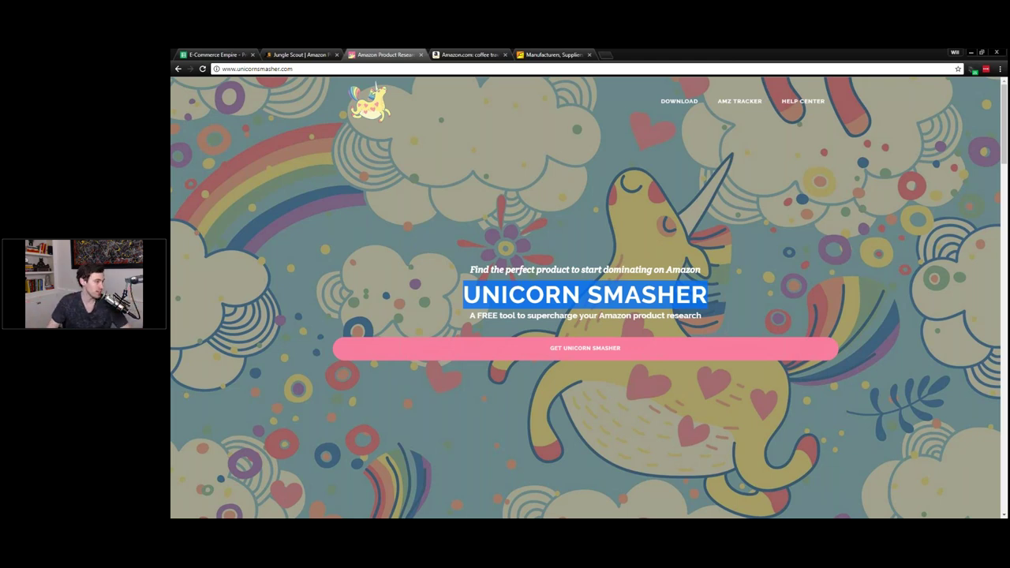
pyautogui.click(621, 269)
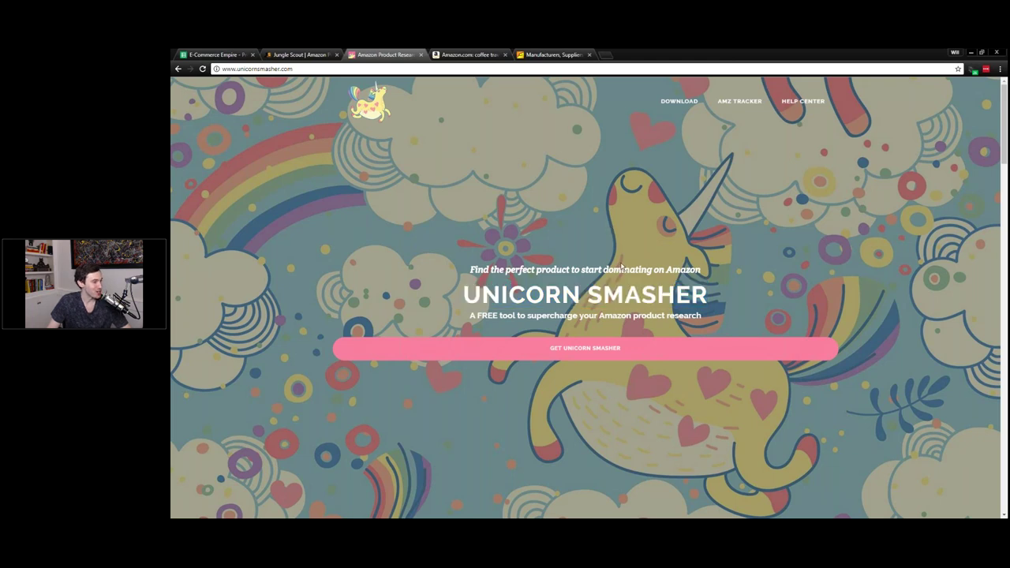
pyautogui.moveTo(438, 293); pyautogui.dragTo(708, 293)
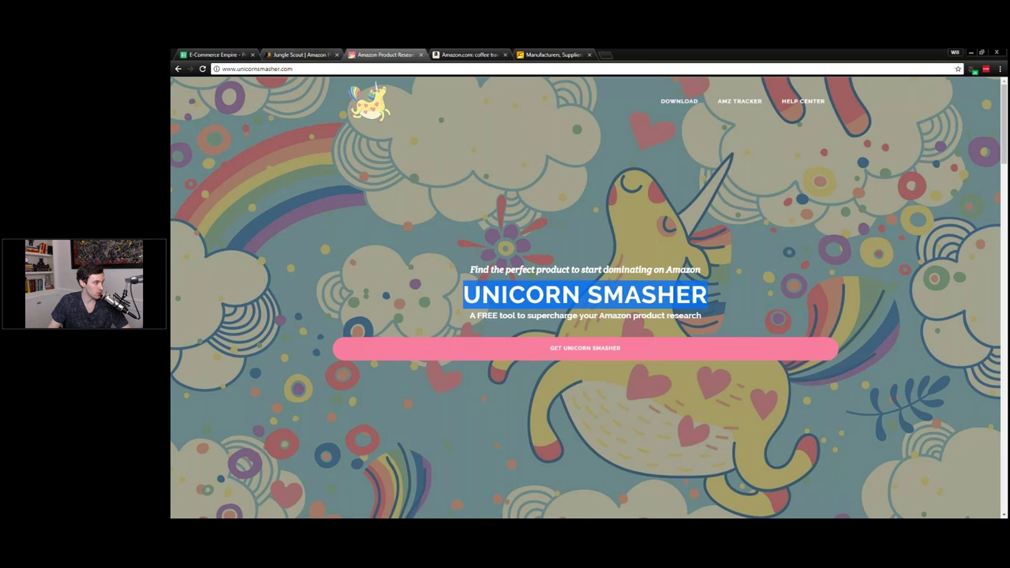
# Step: Look over the Jungle Scout homepage headline and read down the Unicorn Smasher page to its product selection sections
pyautogui.click(300, 54)
pyautogui.moveTo(357, 141); pyautogui.dragTo(828, 135)
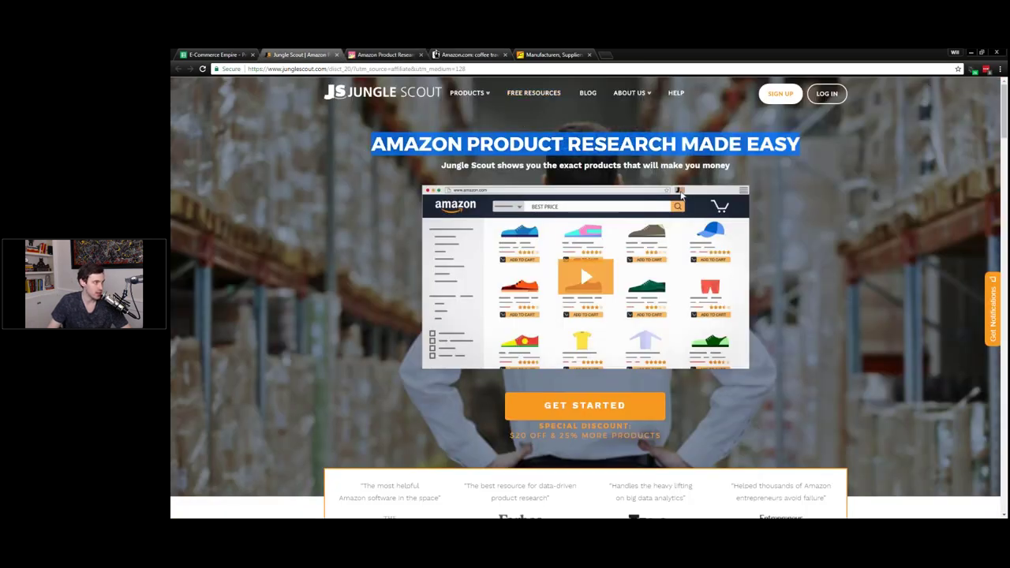
pyautogui.hotkey('ctrl', 'Tab')
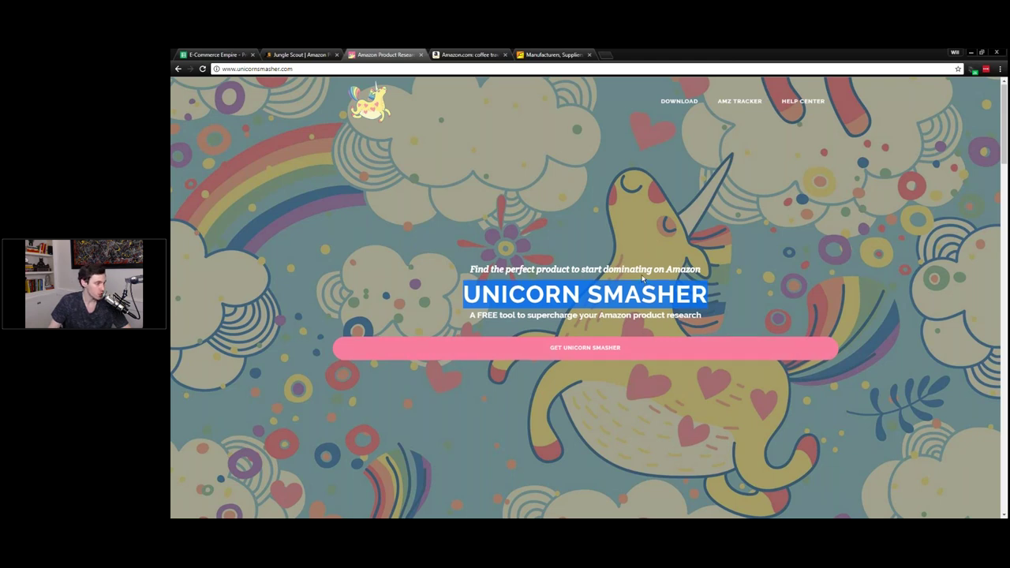
pyautogui.scroll(-10, 642, 280)
pyautogui.scroll(-6, 644, 266)
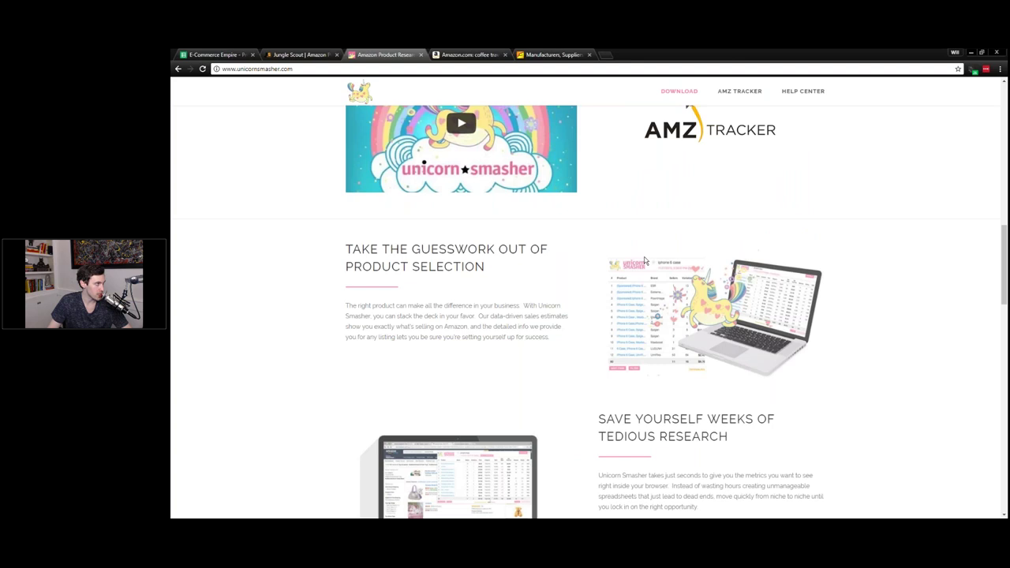
# Step: Close both research tool websites and briefly run the Jungle Scout Pro extension on the coffee travel mug results
pyautogui.click(420, 55)
pyautogui.click(336, 54)
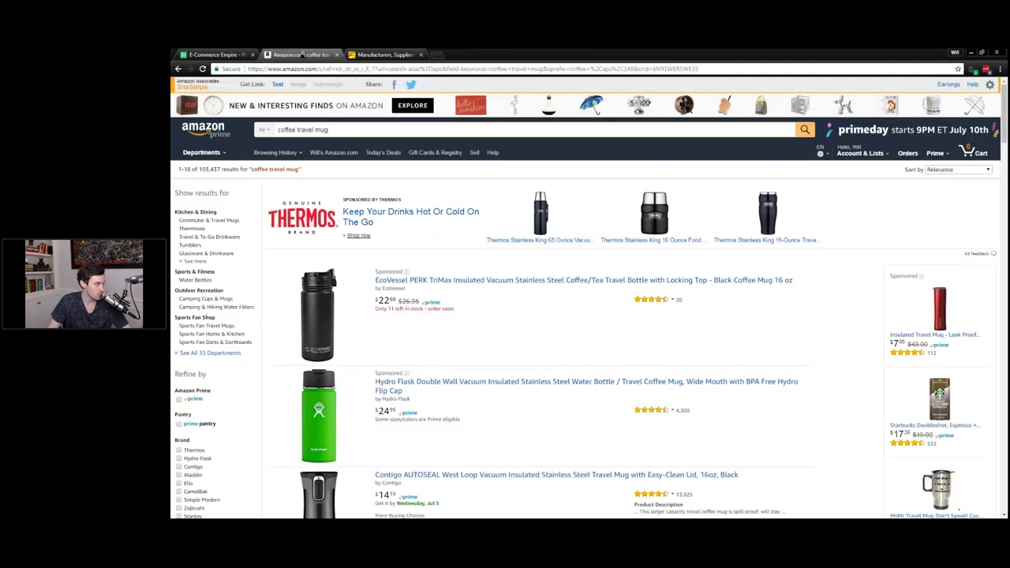
pyautogui.click(999, 69)
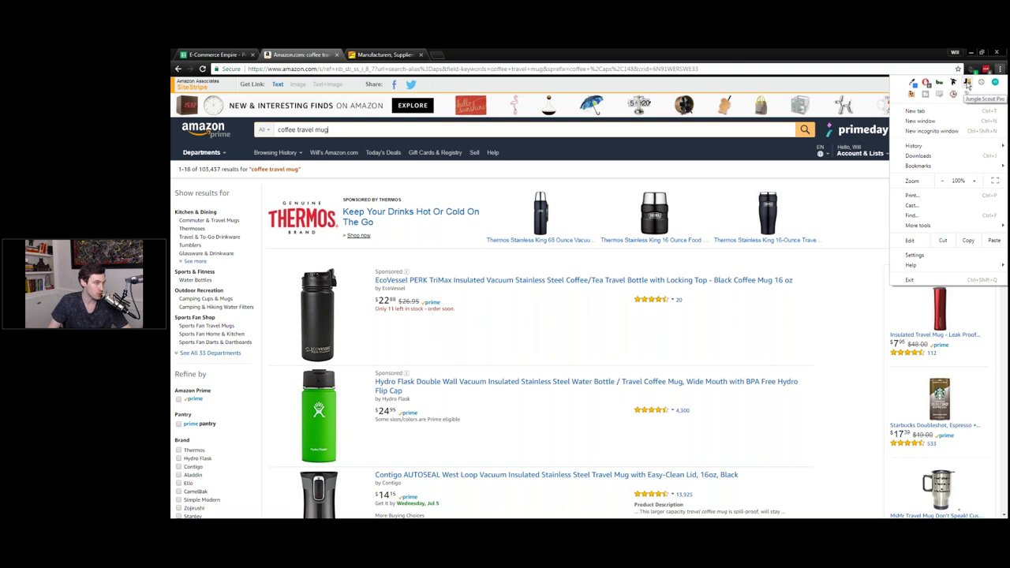
pyautogui.click(967, 83)
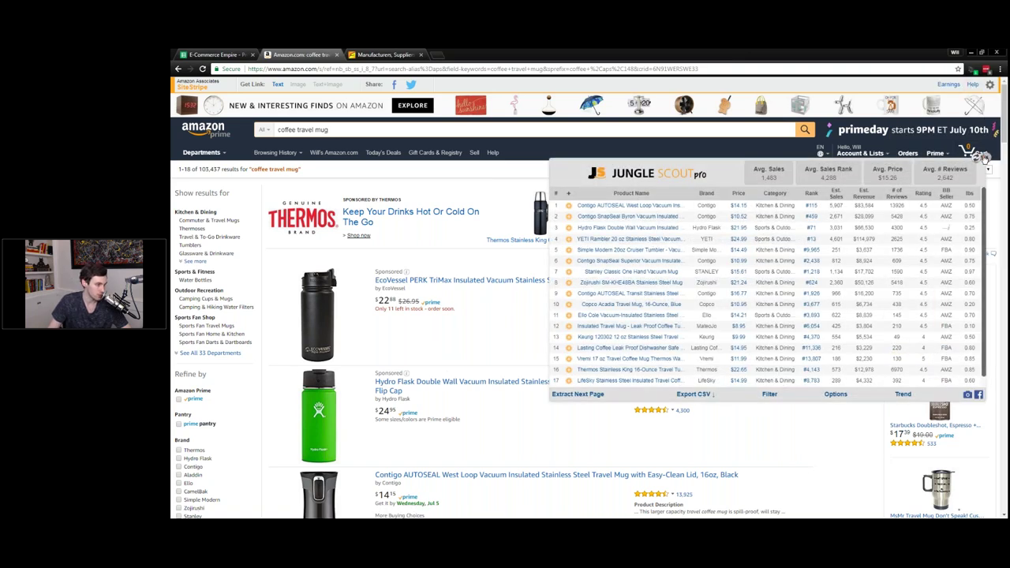
pyautogui.click(986, 157)
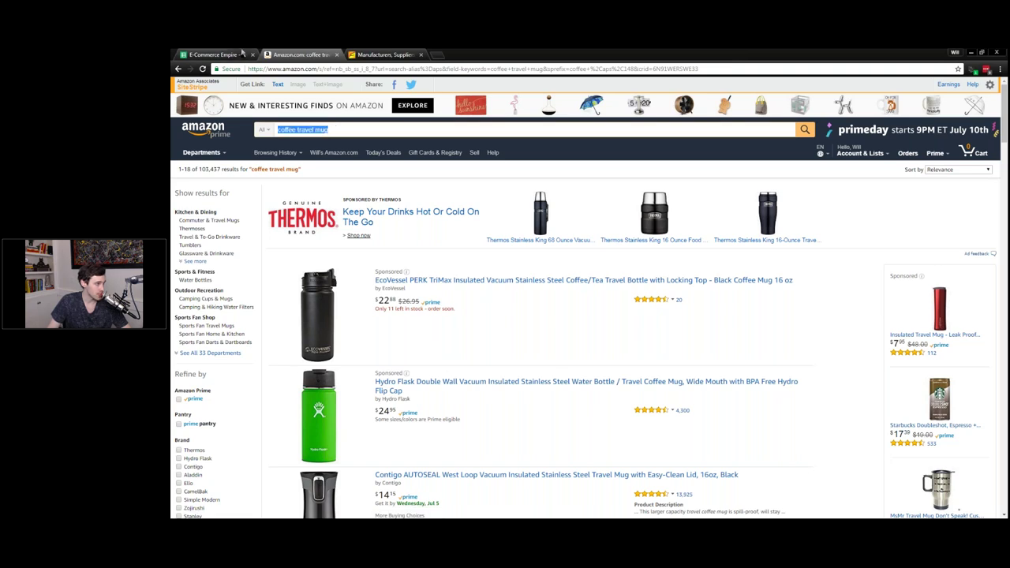
# Step: Return to the research workbook and enter Hammock Bag as the main product keyword in the row below Squishies
pyautogui.click(213, 54)
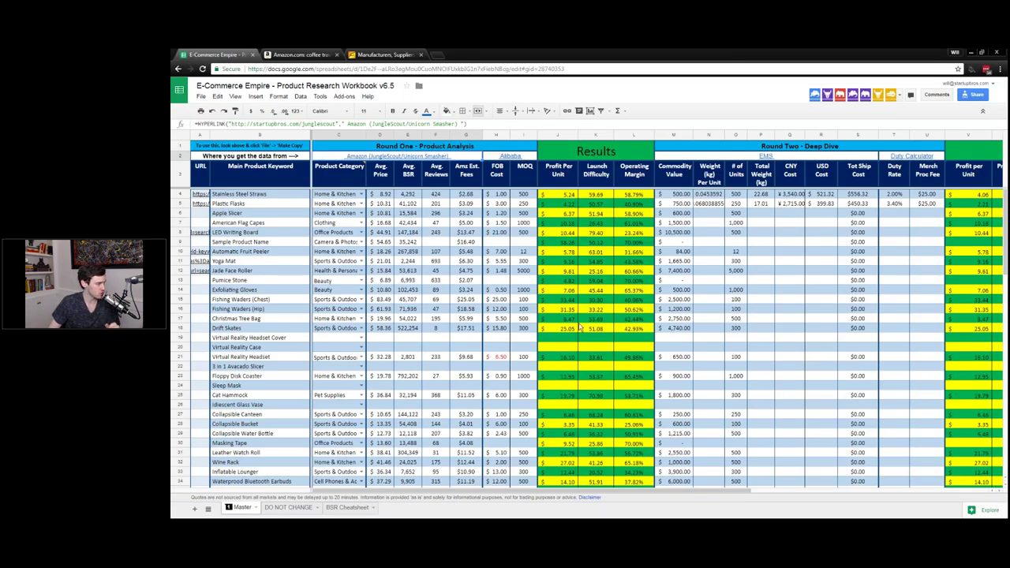
pyautogui.scroll(-4, 580, 326)
pyautogui.scroll(-7, 276, 378)
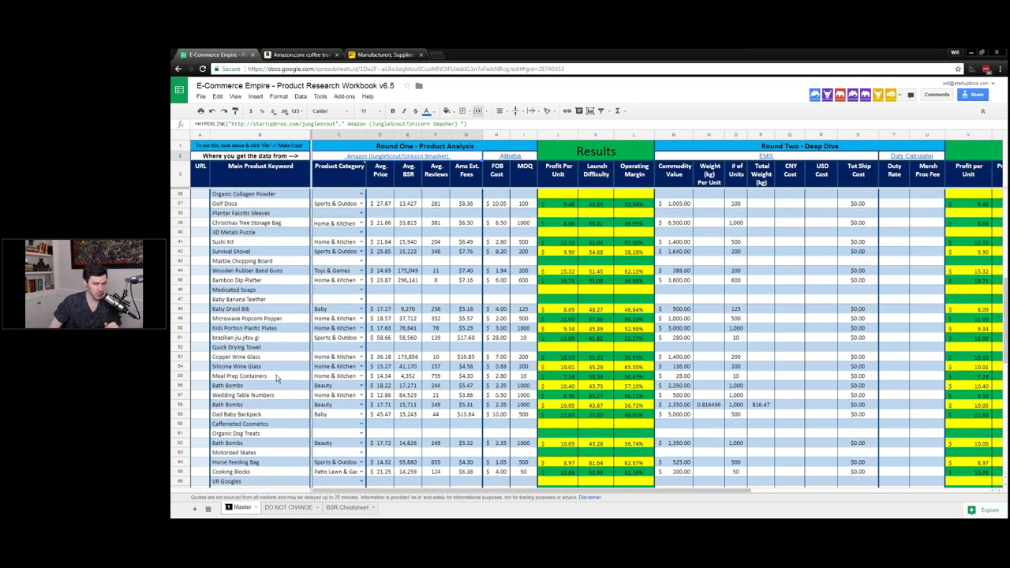
pyautogui.scroll(-9, 276, 375)
pyautogui.click(271, 426)
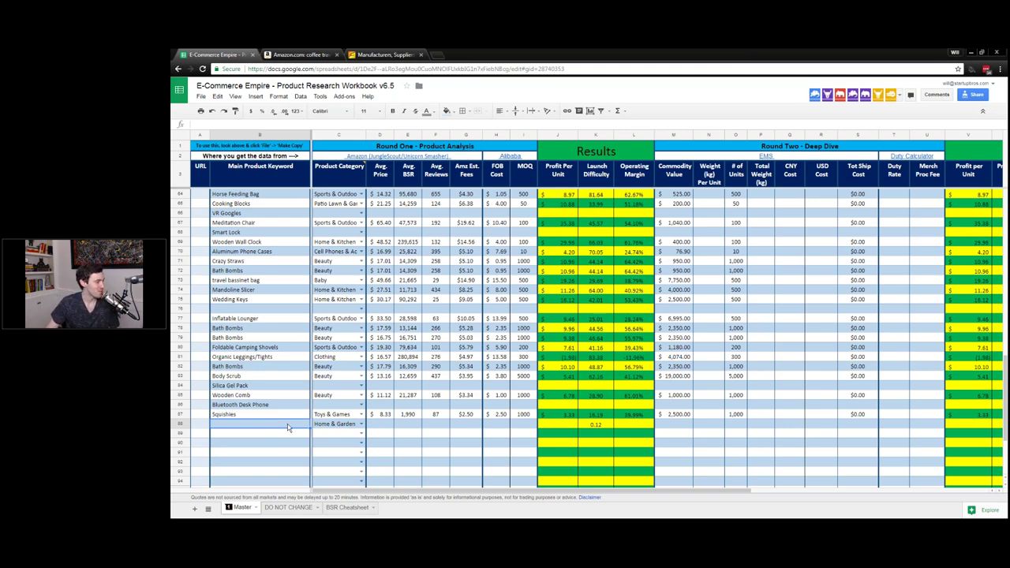
pyautogui.click(323, 430)
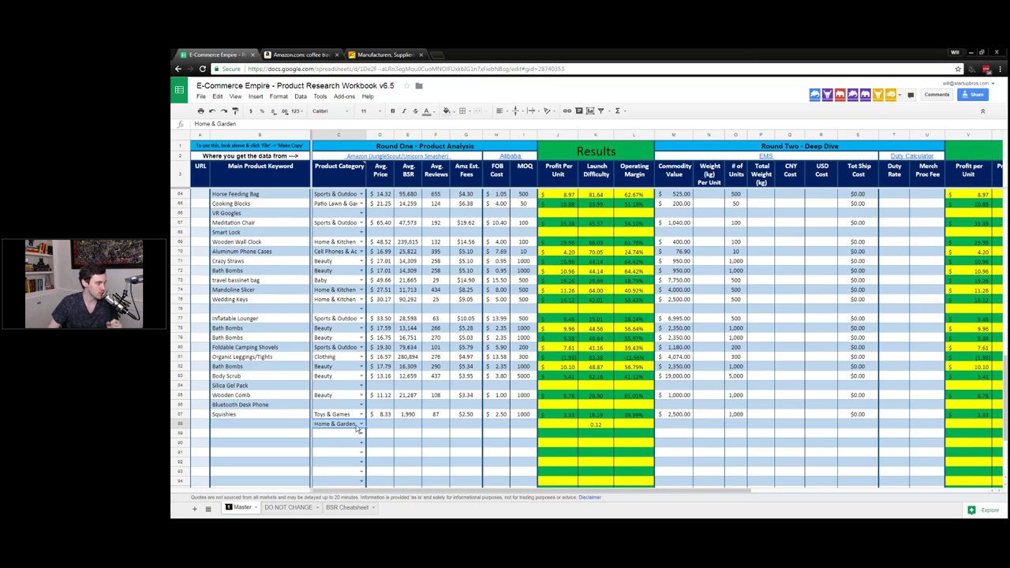
pyautogui.click(276, 427)
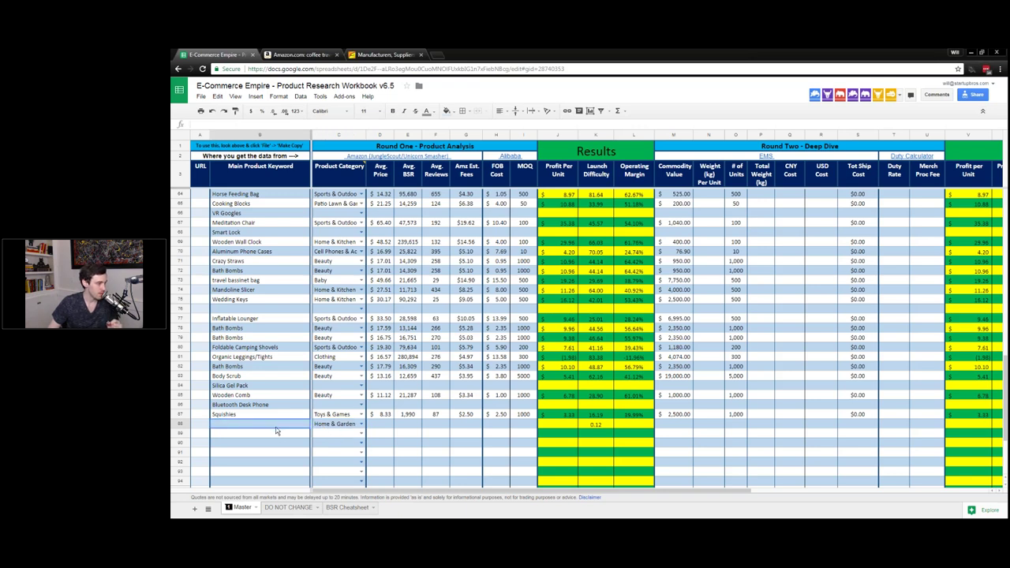
pyautogui.scroll(-3, 276, 430)
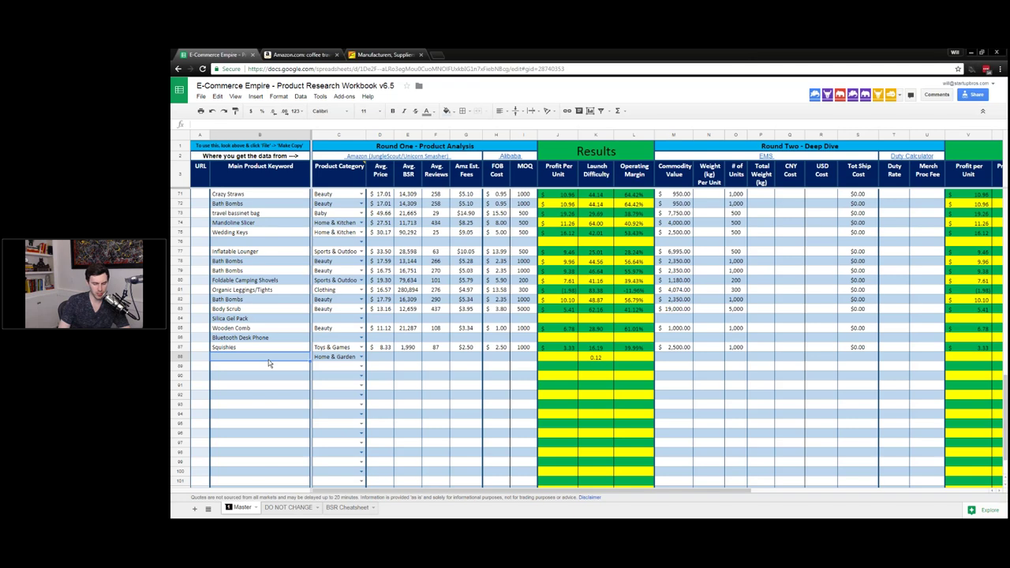
pyautogui.write('Hammock Bag')
pyautogui.press('Return')
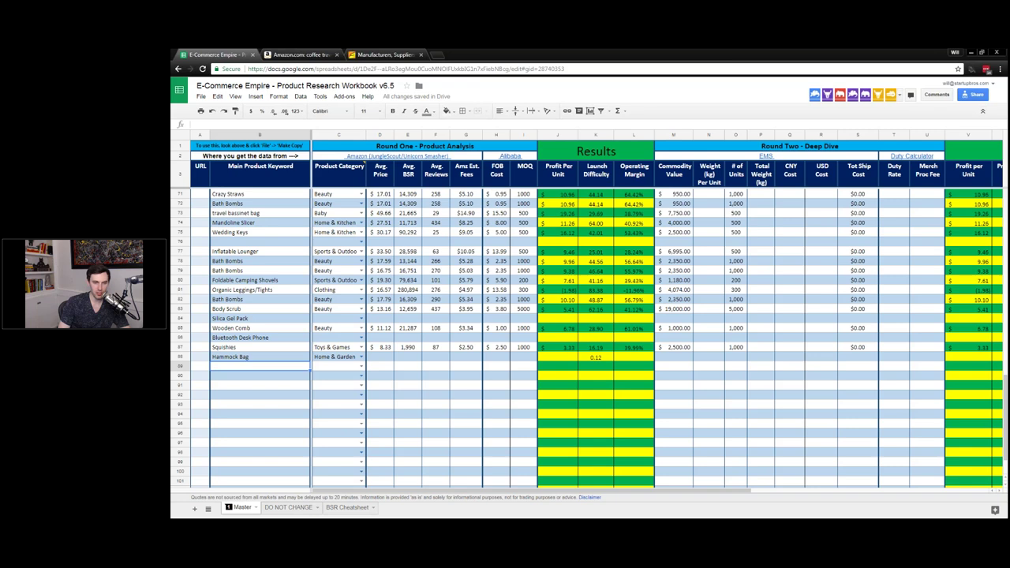
# Step: Add Meditation Pillow and Travel Sofa as main product keywords in the two rows below Hammock Bag
pyautogui.write('Medita')
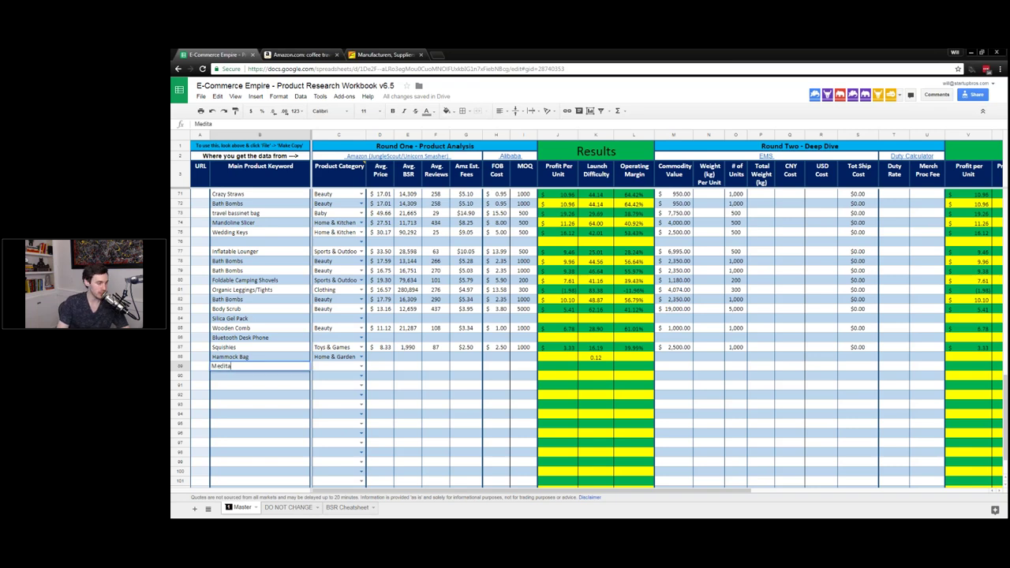
pyautogui.write('tion Pillow')
pyautogui.press('Return')
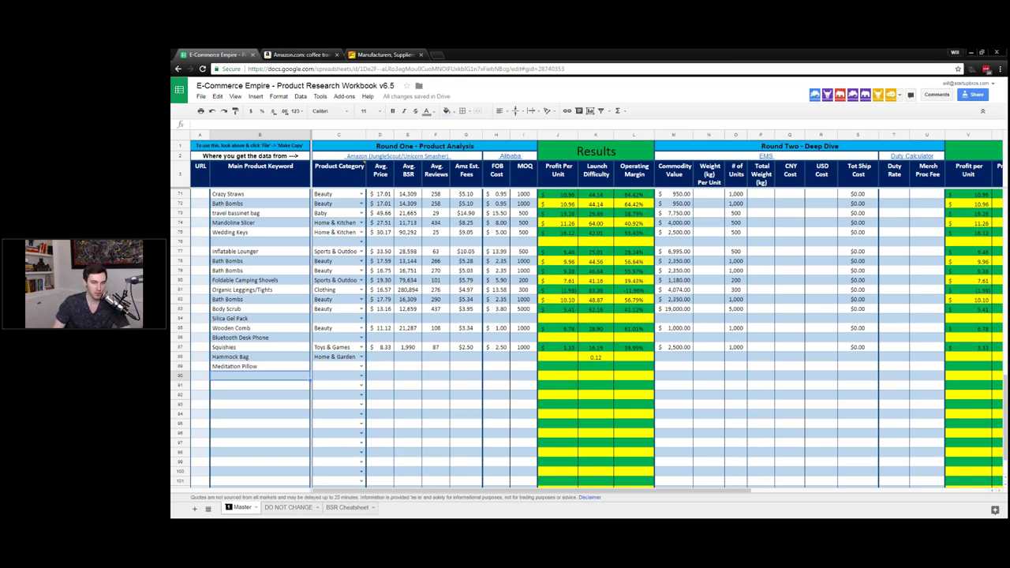
pyautogui.write('Travel Sofa')
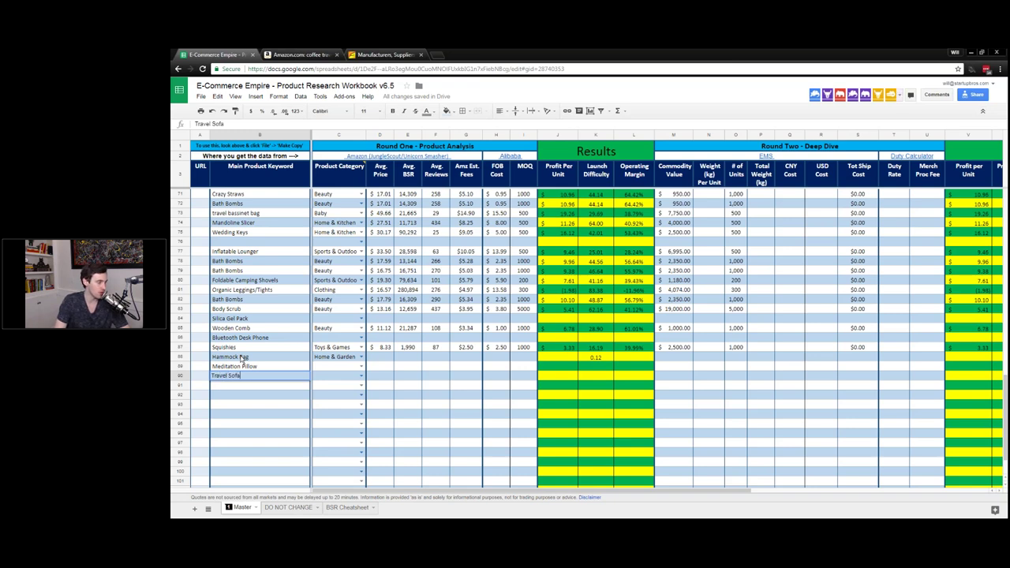
pyautogui.press('Return')
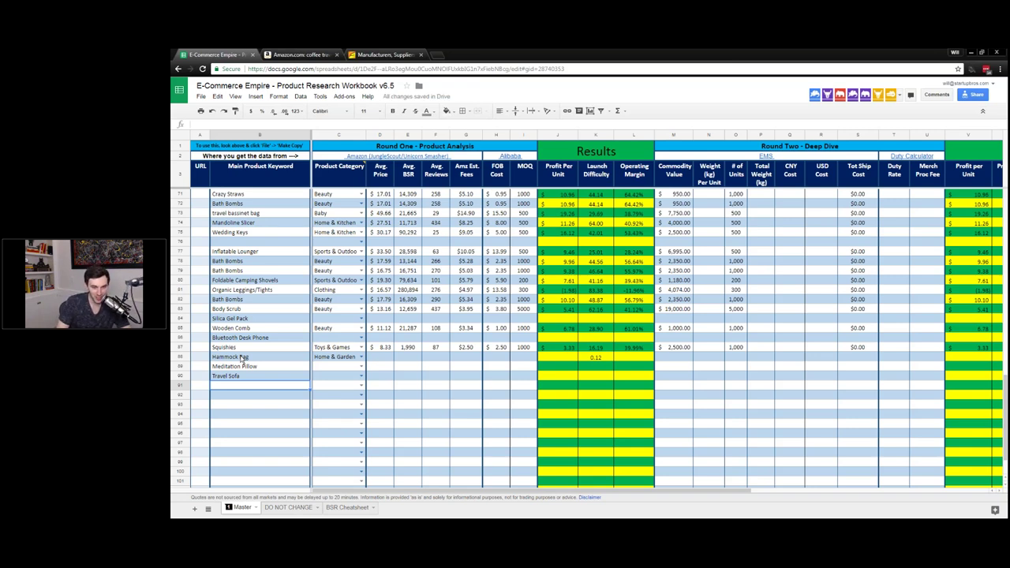
# Step: Add Crystal Soil, Bath Bombs and Bath Salts as main product keywords in the rows below Travel Sofa
pyautogui.write('Crystal Soil')
pyautogui.press('Return')
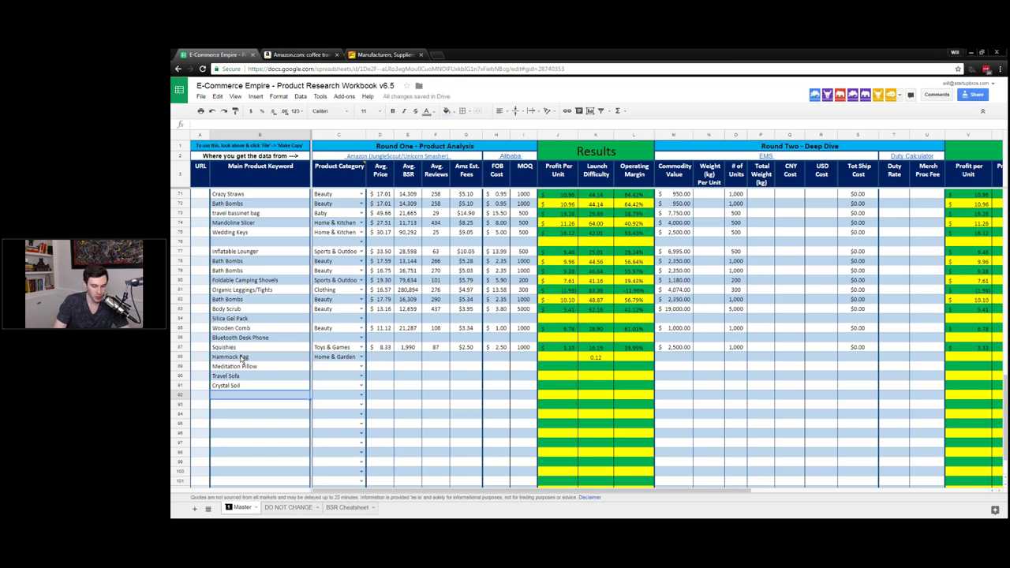
pyautogui.write('Bath Bombs')
pyautogui.press('Return')
pyautogui.write('Bath Salts')
pyautogui.press('Return')
# Step: Go back up through the new entries and highlight the keywords from Hammock Bag through Bath Salts
pyautogui.press('Up')
pyautogui.press('Up')
pyautogui.press('Up')
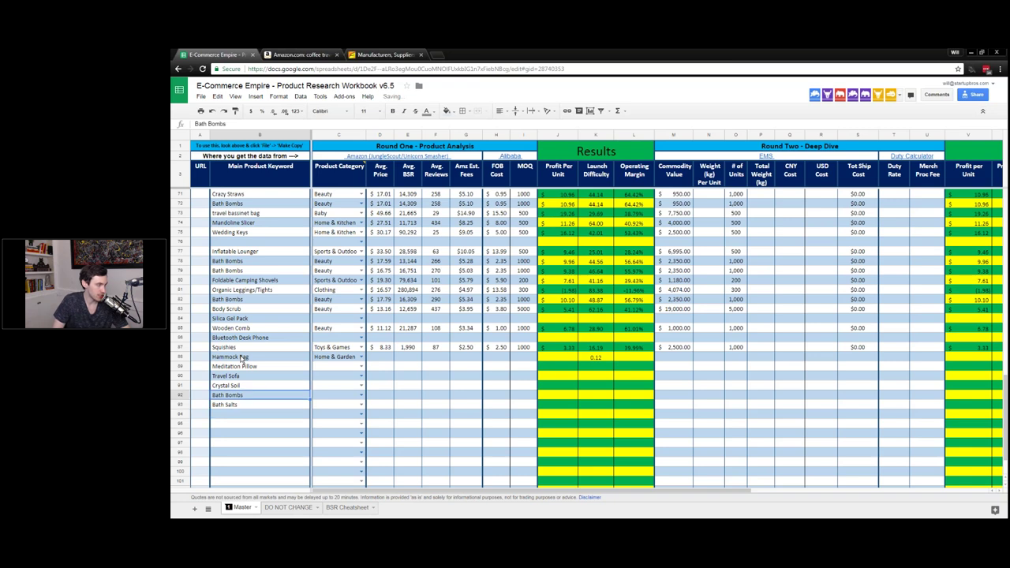
pyautogui.press('Up')
pyautogui.press('Up')
pyautogui.press('Right')
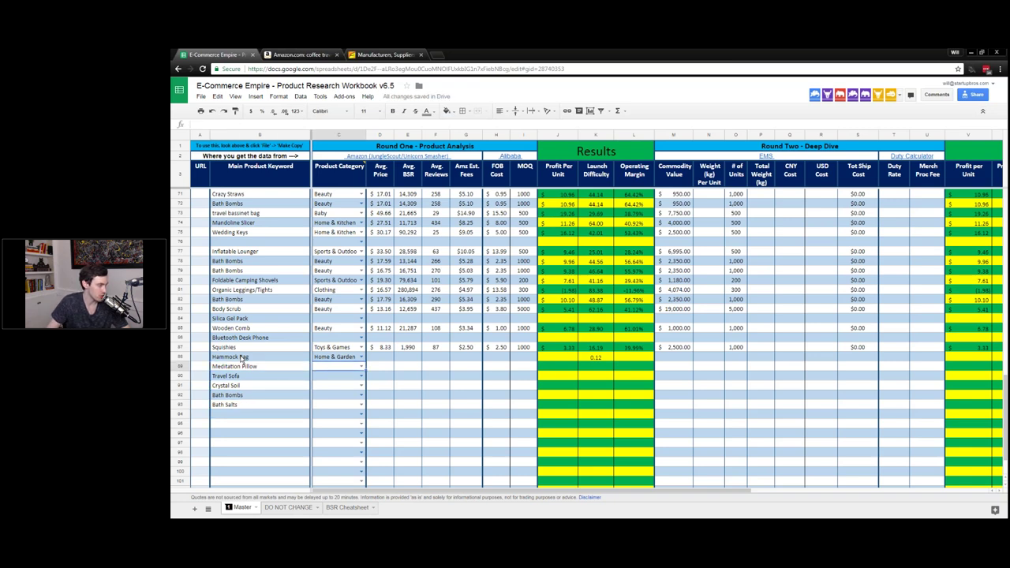
pyautogui.moveTo(276, 359); pyautogui.dragTo(272, 406)
# Step: Split the Amazon and Alibaba tabs into a separate window and place it side by side with the workbook
pyautogui.moveTo(560, 56); pyautogui.dragTo(175, 265)
pyautogui.moveTo(290, 55); pyautogui.dragTo(1006, 63)
pyautogui.moveTo(303, 62); pyautogui.dragTo(714, 61)
# Step: Point out the Hammock Bag to Travel Sofa keywords and their empty Round One data cells
pyautogui.click(266, 374)
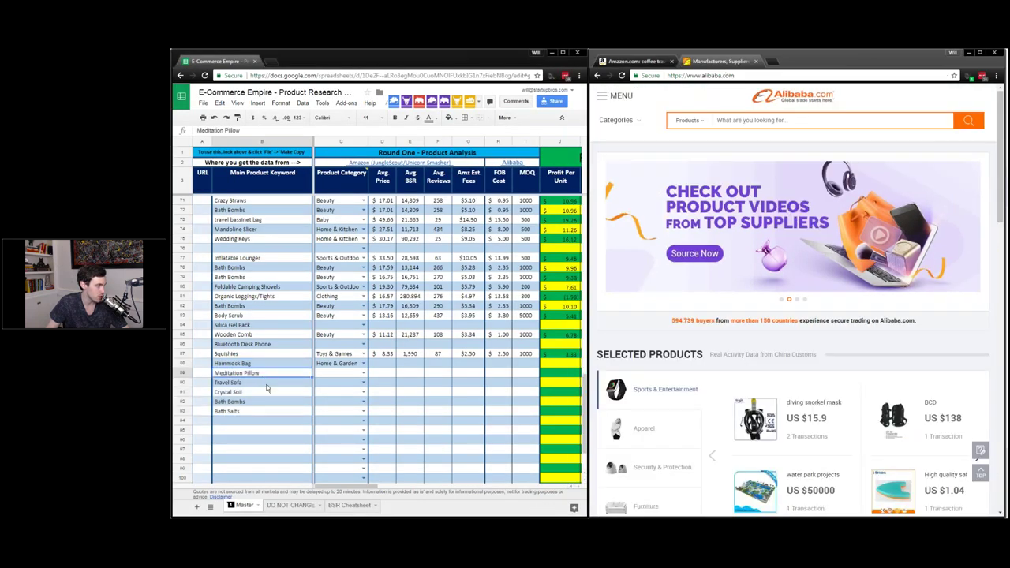
pyautogui.moveTo(251, 365); pyautogui.dragTo(253, 383)
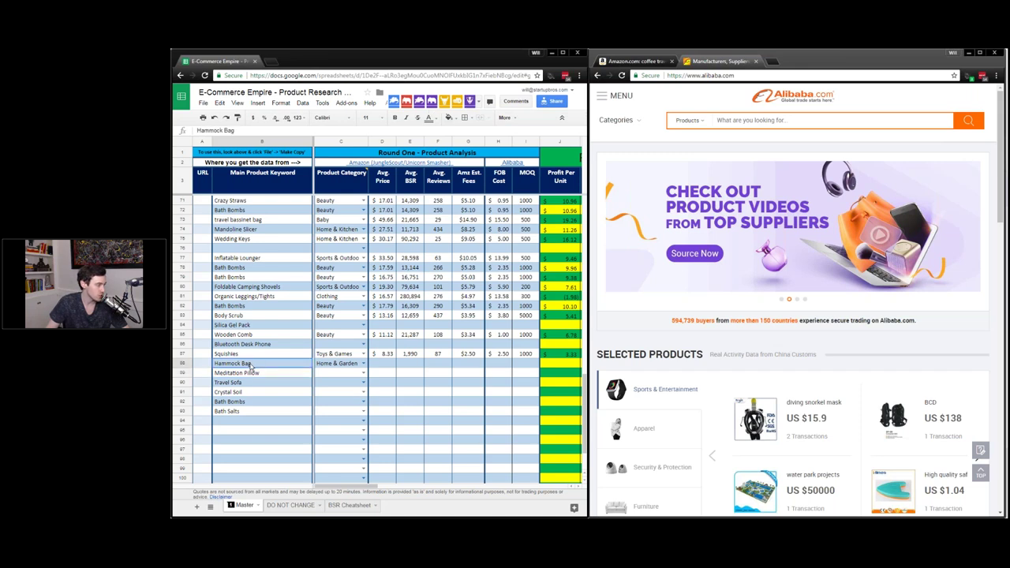
pyautogui.moveTo(344, 378); pyautogui.dragTo(528, 387)
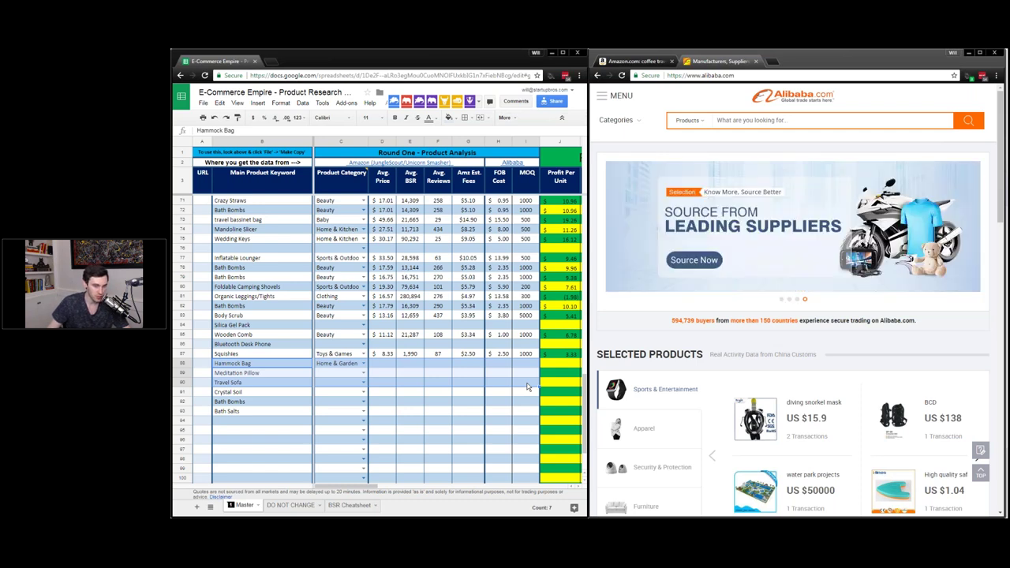
pyautogui.click(394, 385)
pyautogui.click(230, 363)
# Step: Switch to Amazon and search for the workbook keyword, starting with "meditation" and refining it to "meditation pillow"
pyautogui.click(635, 61)
pyautogui.tripleClick(745, 139)
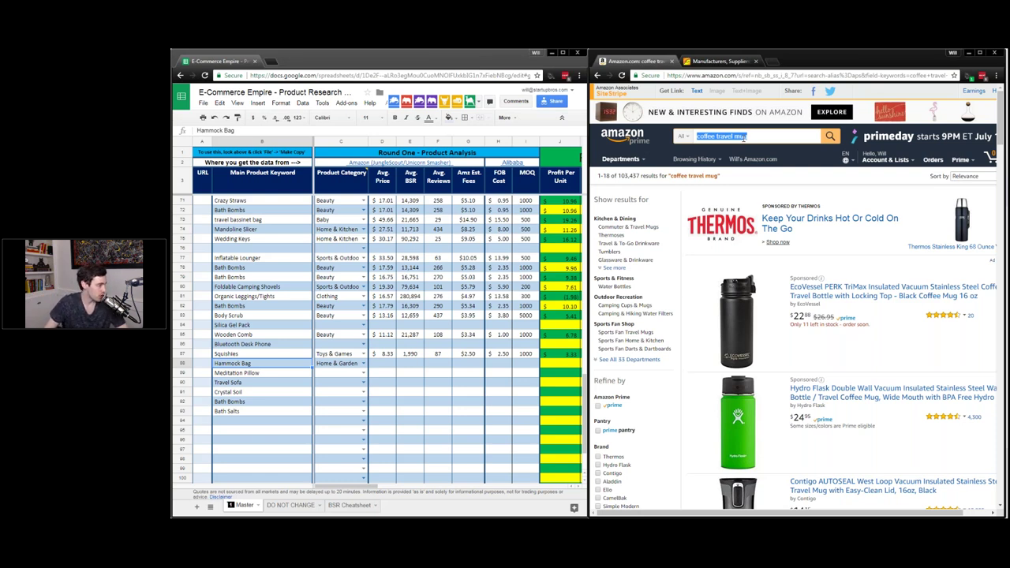
pyautogui.click(285, 374)
pyautogui.click(752, 133)
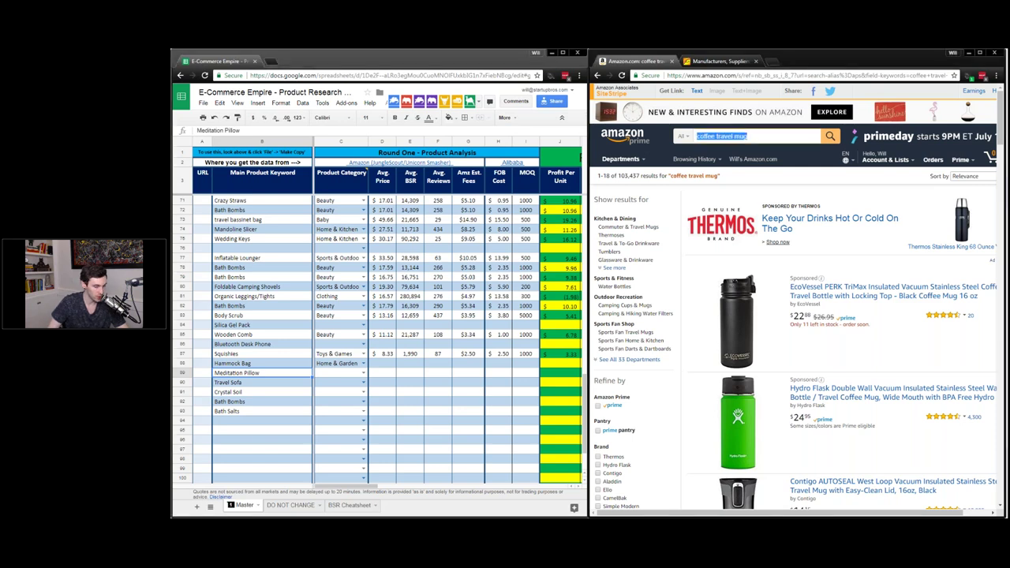
pyautogui.write('meditation')
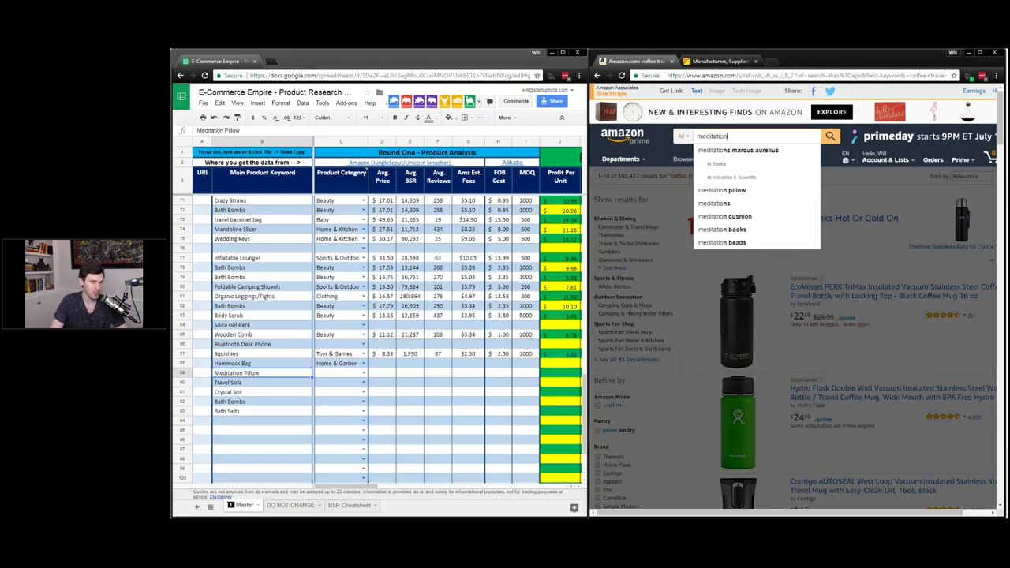
pyautogui.press('Return')
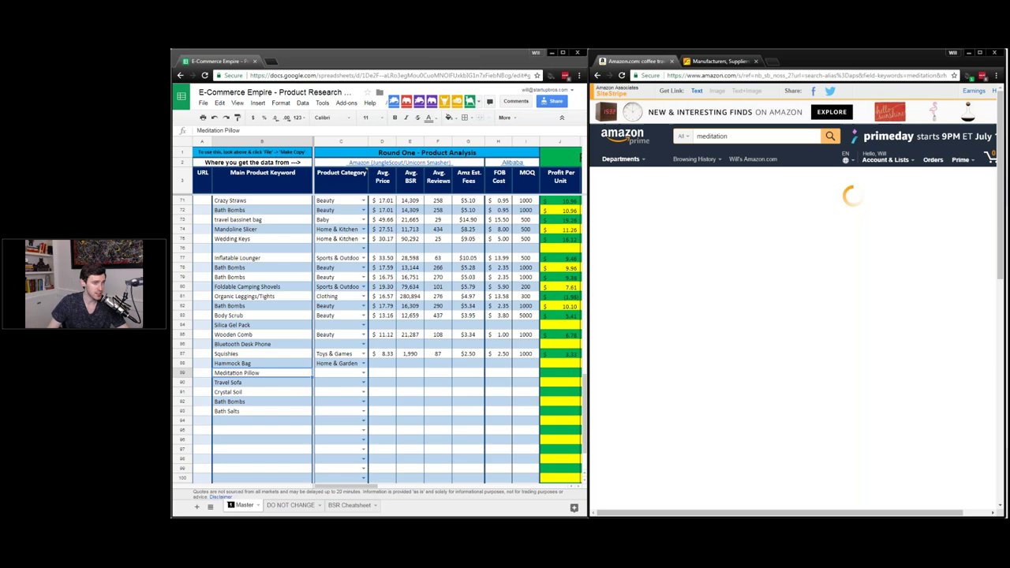
pyautogui.click(773, 137)
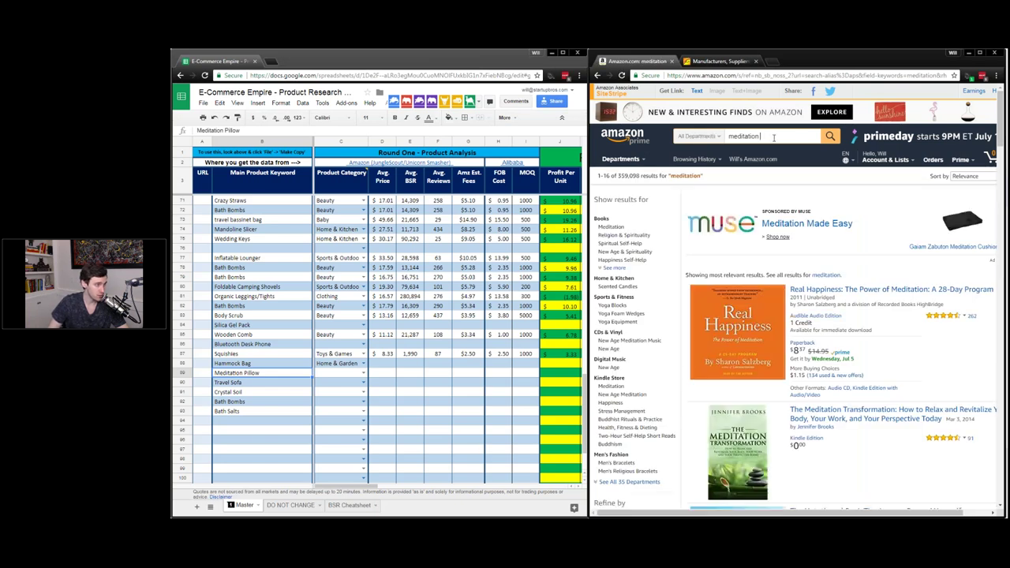
pyautogui.write('pillow')
pyautogui.press('Return')
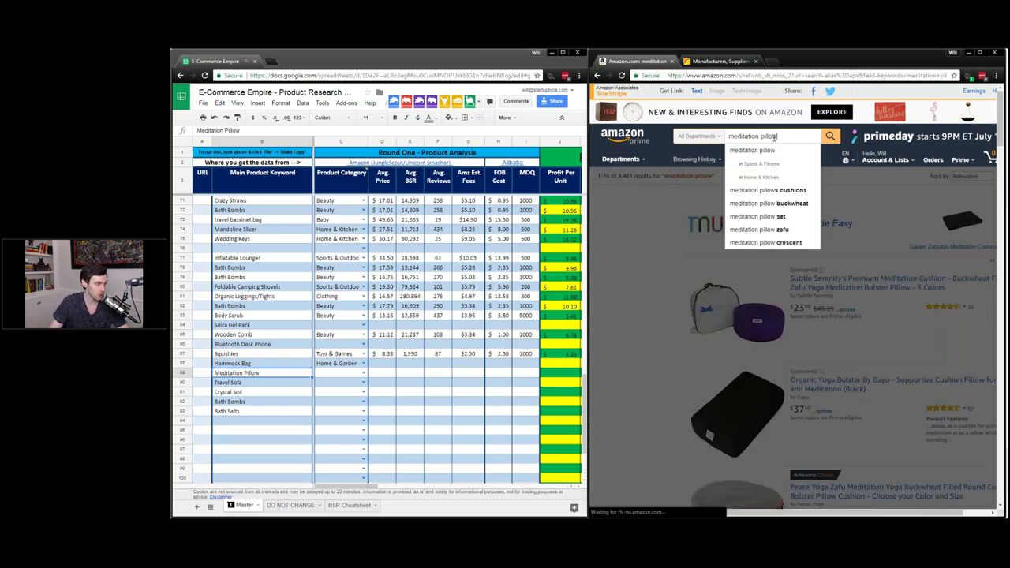
# Step: Run Jungle Scout on the Amazon "meditation pillow" results and reposition its report so the average figures are readable
pyautogui.click(996, 75)
pyautogui.press('Escape')
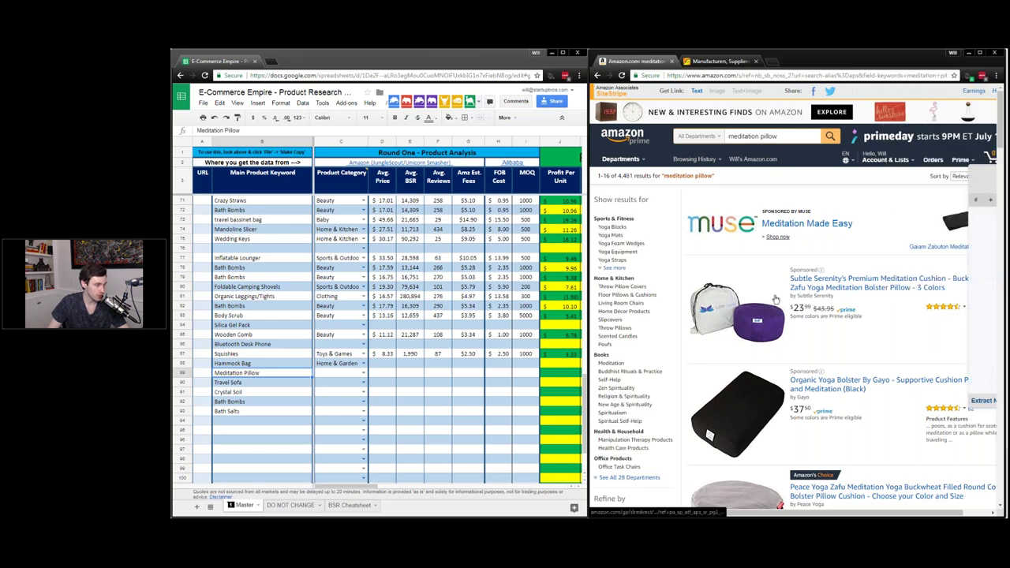
pyautogui.scroll(-2, 776, 299)
pyautogui.scroll(-5, 775, 299)
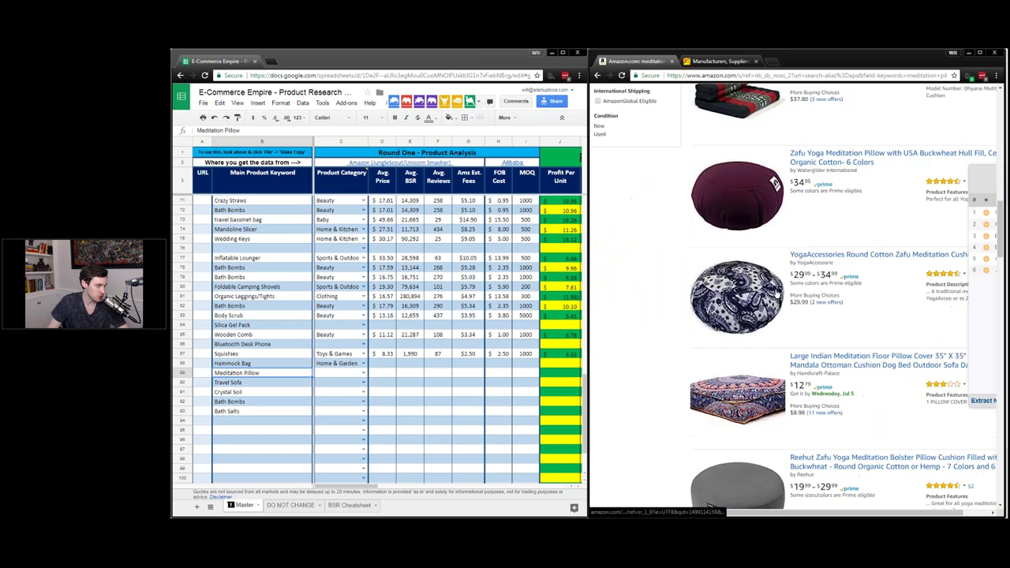
pyautogui.scroll(-15, 724, 384)
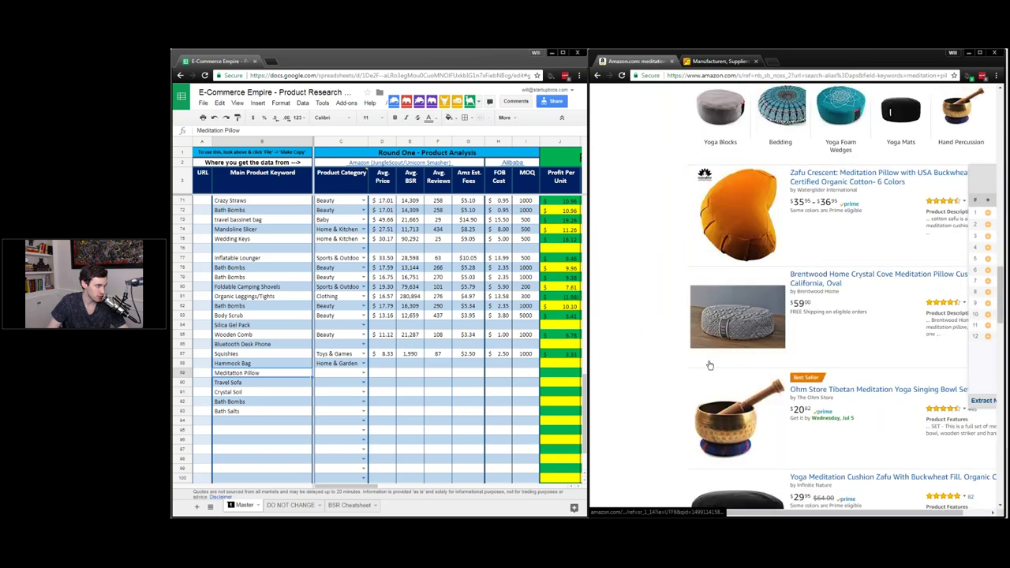
pyautogui.scroll(10, 723, 383)
pyautogui.scroll(2, 723, 383)
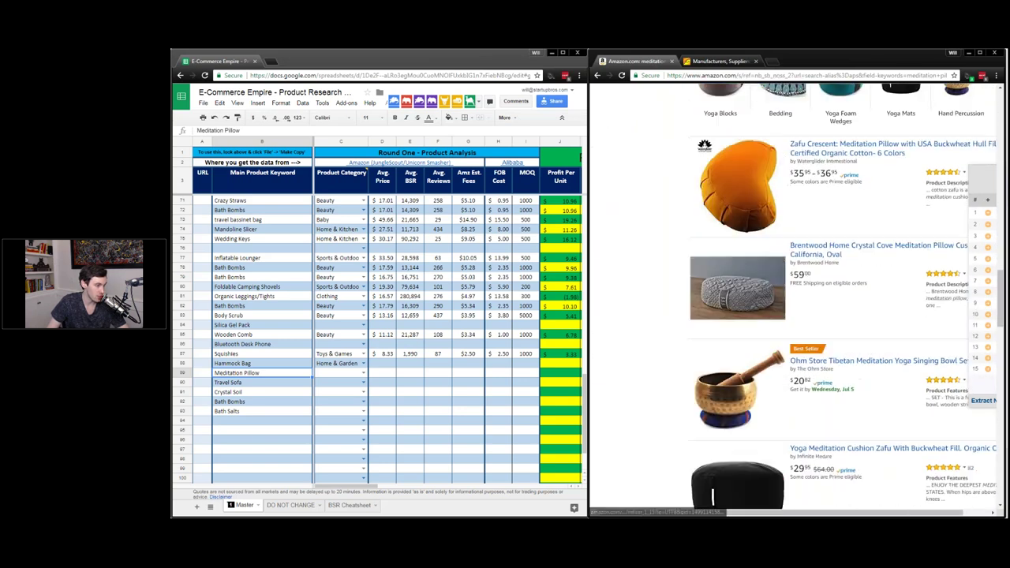
pyautogui.scroll(-5, 785, 354)
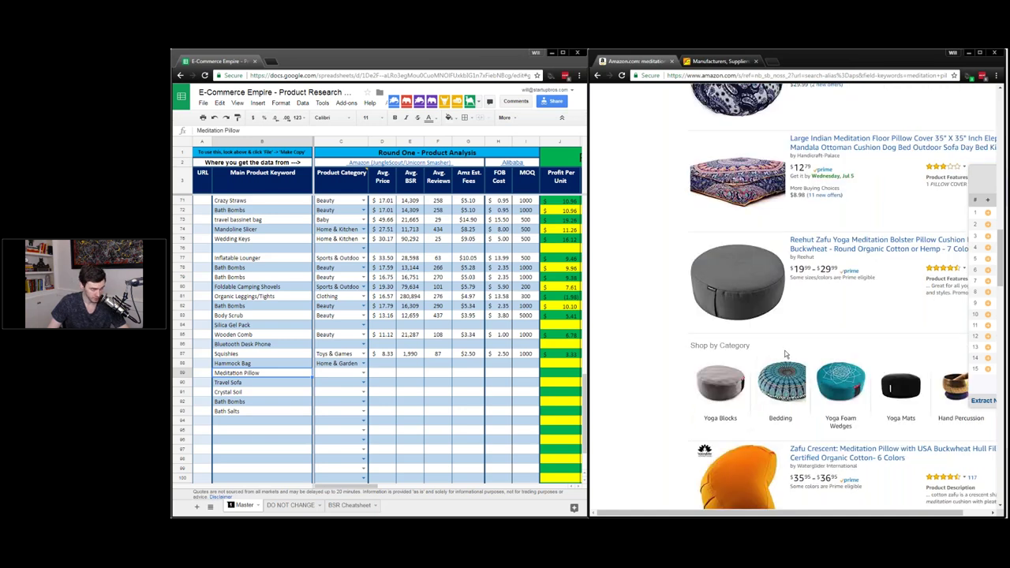
pyautogui.scroll(10, 785, 354)
pyautogui.scroll(5, 880, 207)
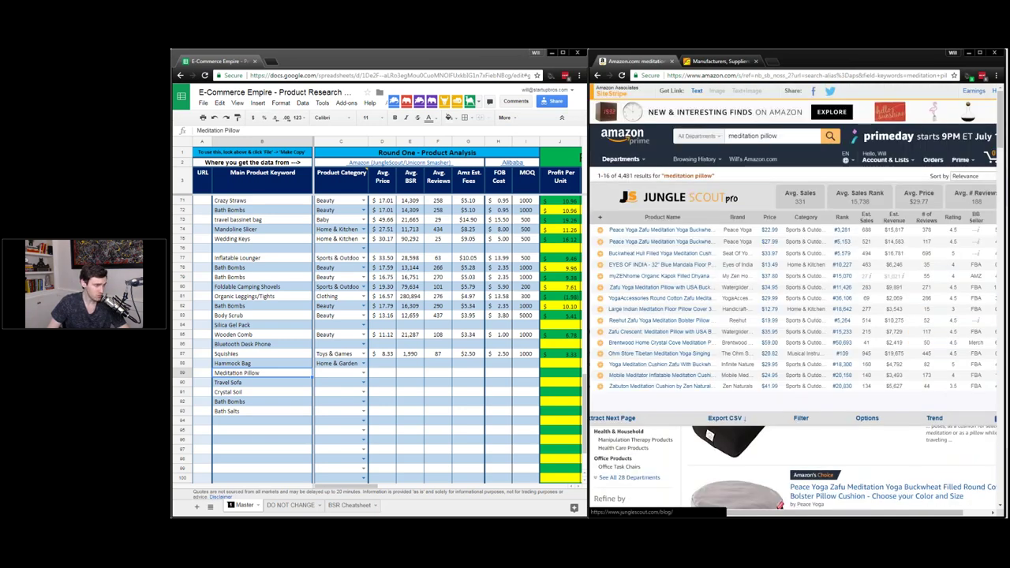
pyautogui.moveTo(880, 206); pyautogui.dragTo(868, 226)
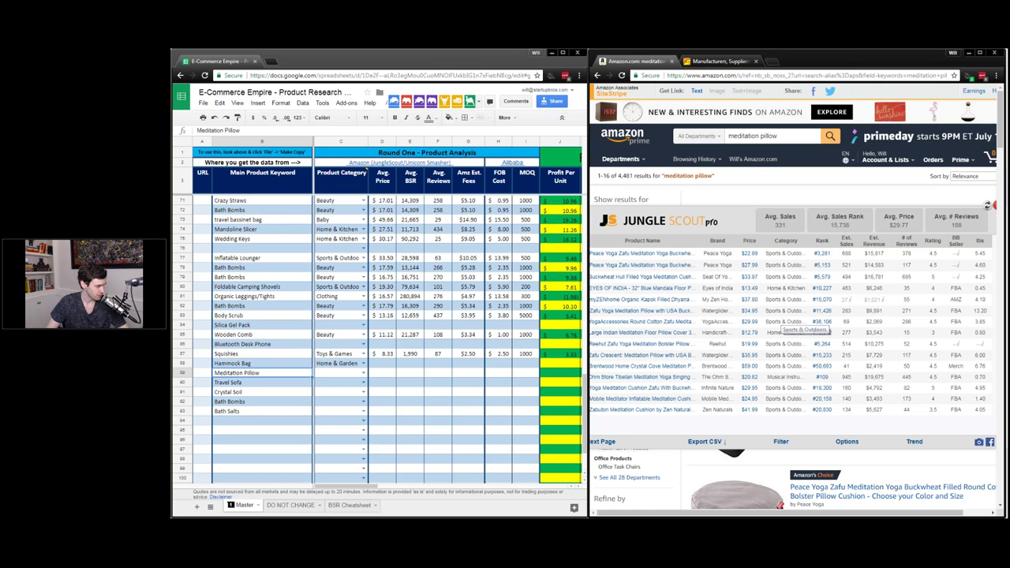
# Step: Set the Product Category of Meditation Pillow to Sports & Outdoors in the workbook
pyautogui.click(363, 373)
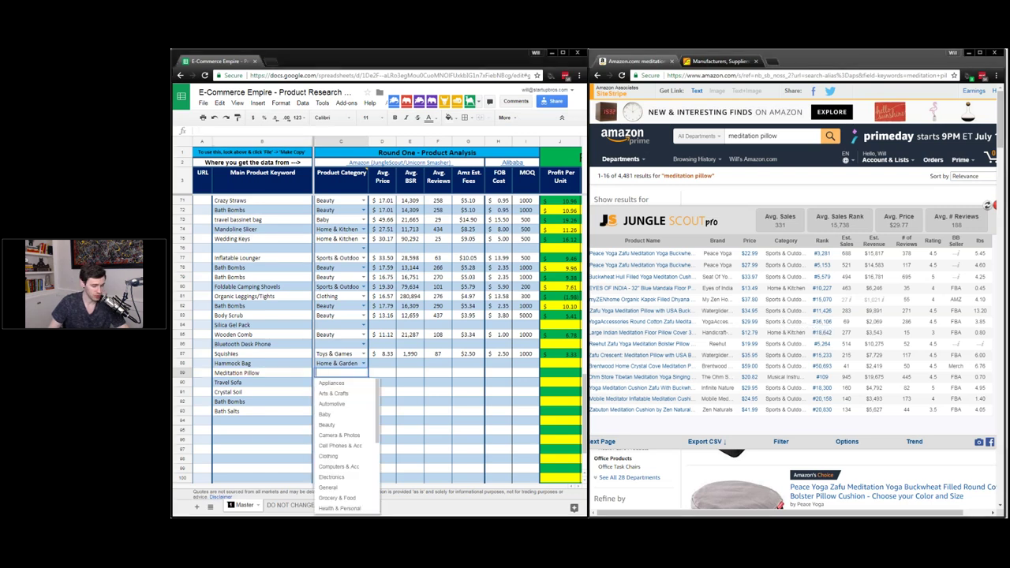
pyautogui.write('sport')
pyautogui.click(336, 383)
# Step: Fill in the Meditation Pillow row with average price 29.77, average BSR 15738 and average reviews 188
pyautogui.click(379, 378)
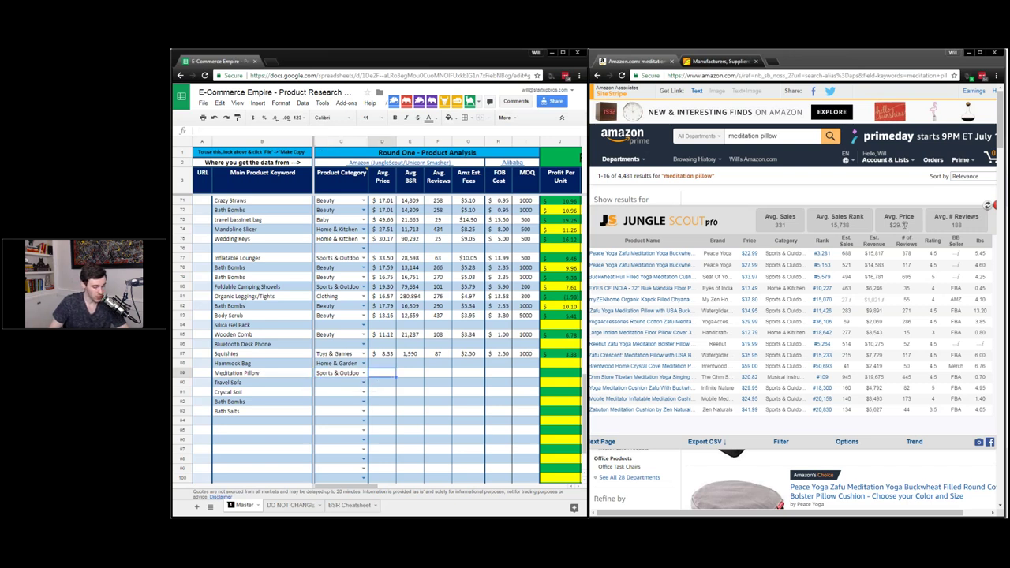
pyautogui.write('29.77')
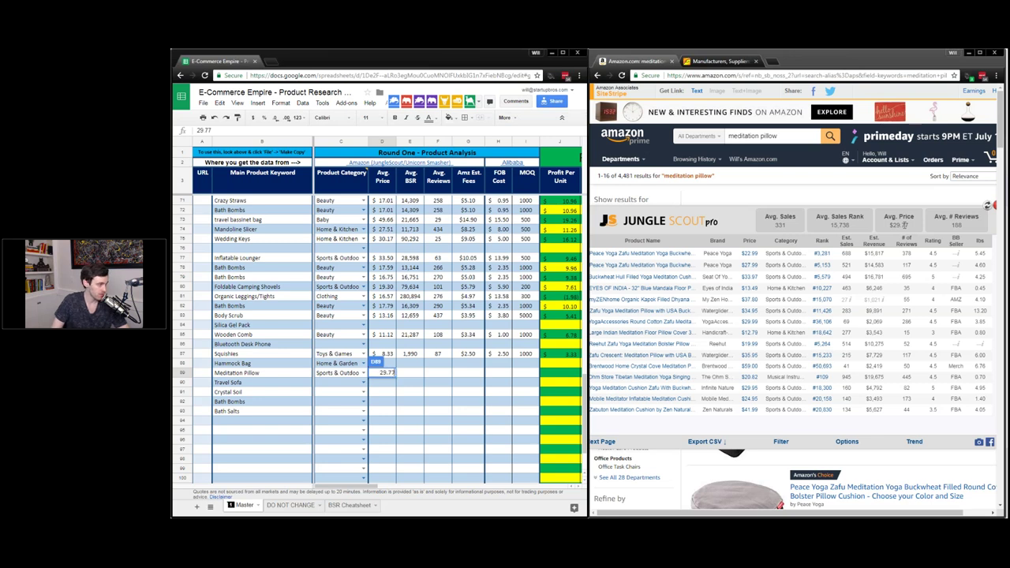
pyautogui.press('Tab')
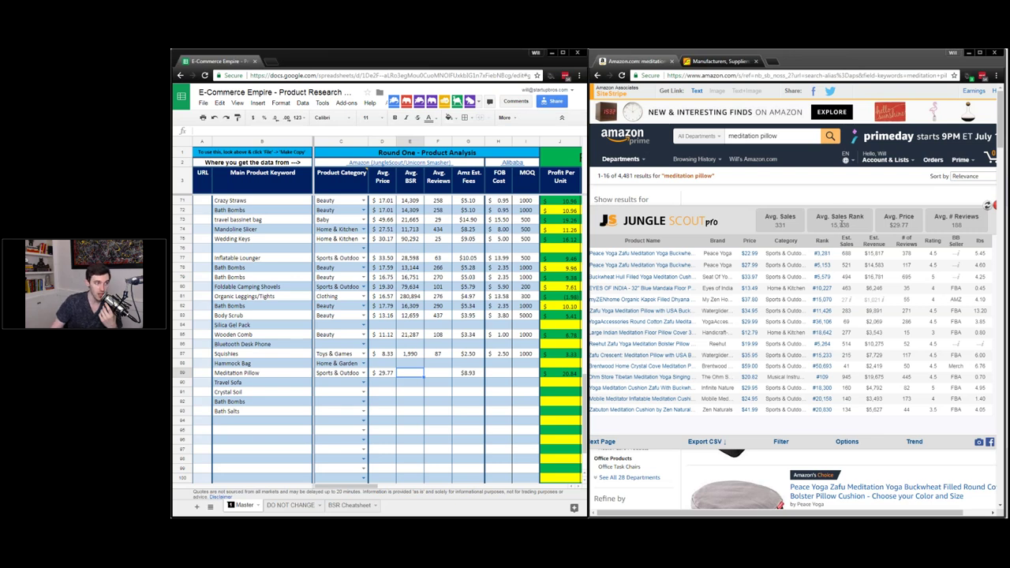
pyautogui.write('15738')
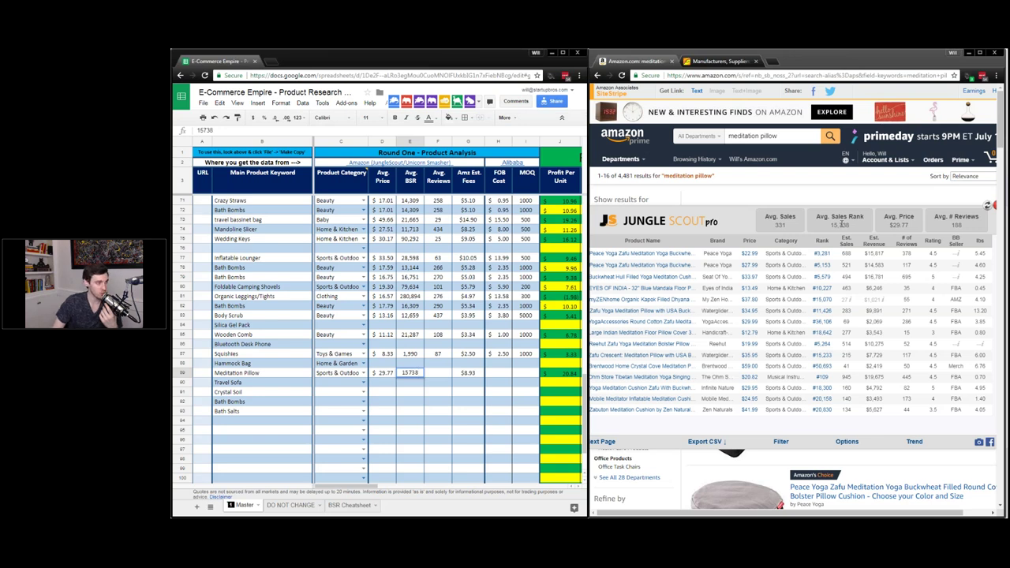
pyautogui.press('Tab')
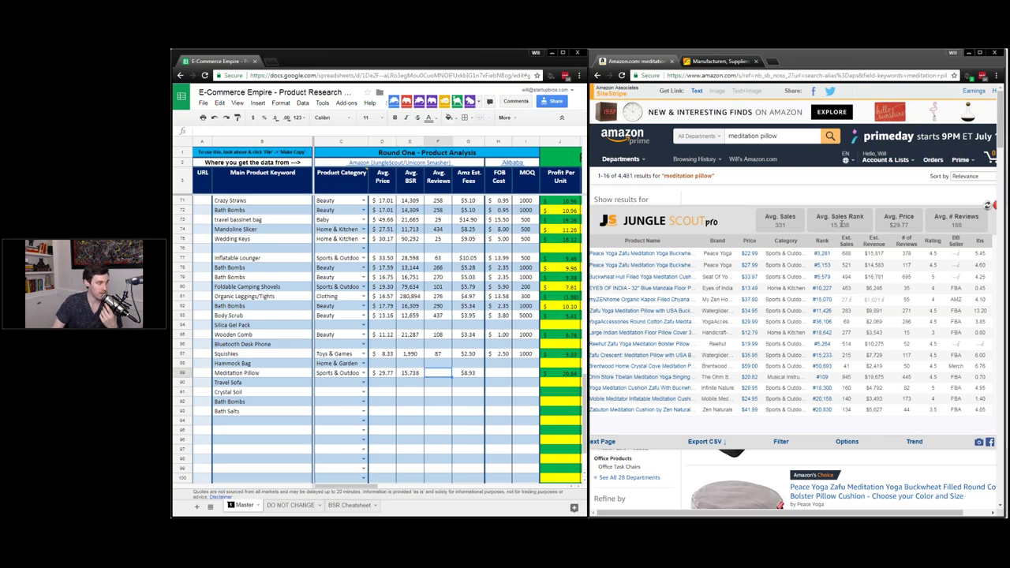
pyautogui.write('188')
pyautogui.press('Tab')
pyautogui.press('Tab')
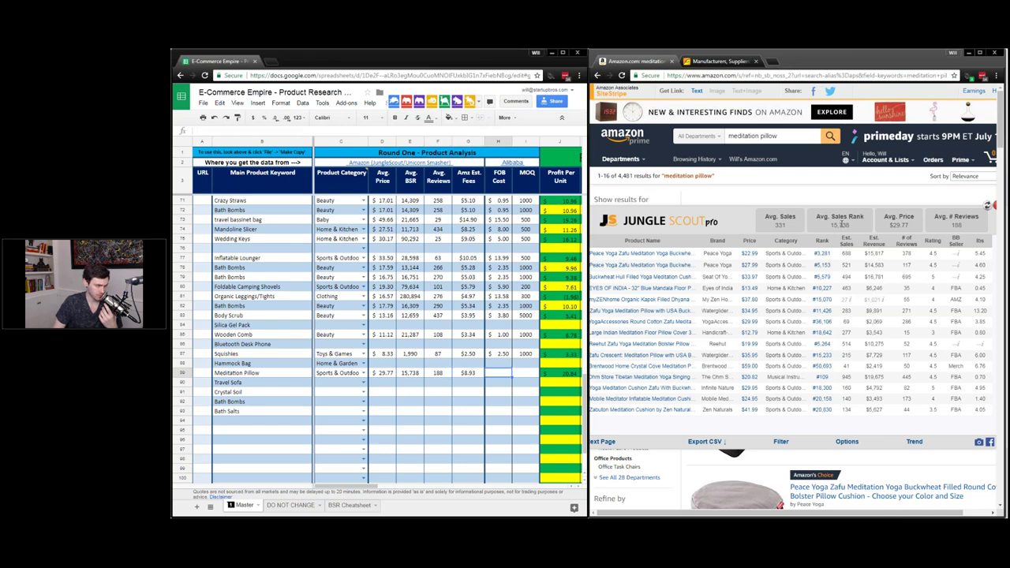
# Step: Close the Jungle Scout report and search Amazon for the next workbook keyword, "travel sofa"
pyautogui.click(252, 386)
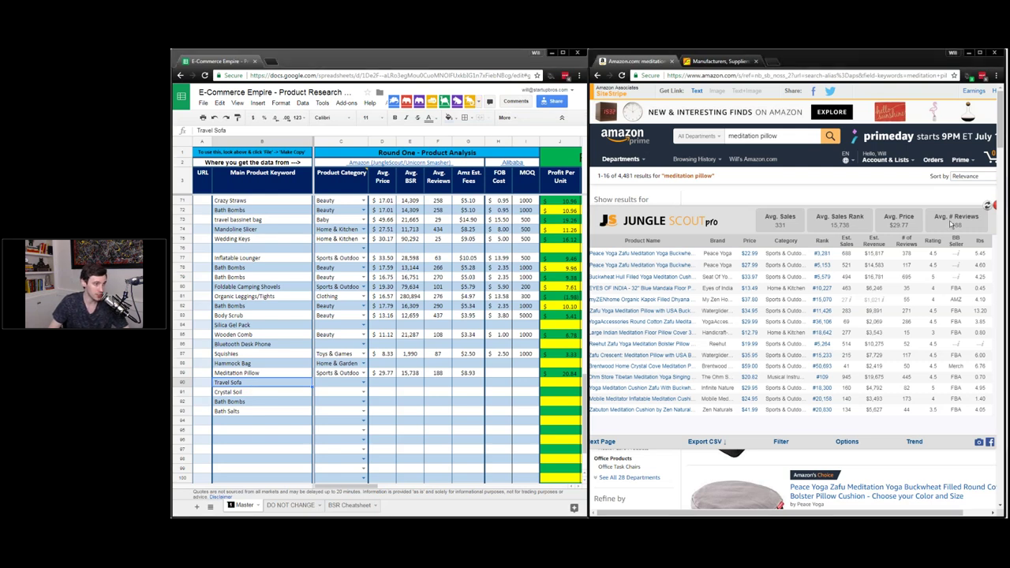
pyautogui.click(994, 205)
pyautogui.click(776, 137)
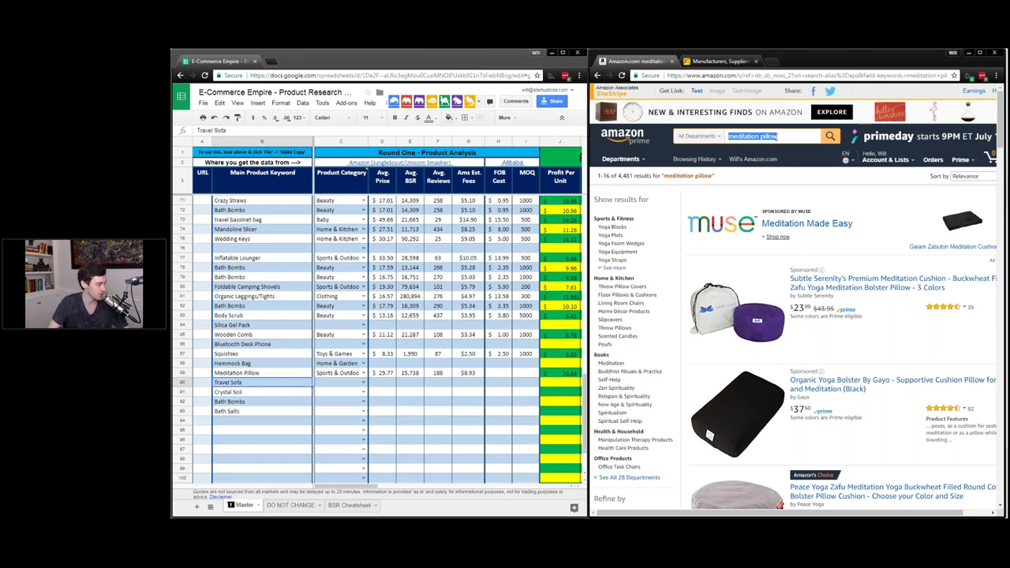
pyautogui.write('travel sofa')
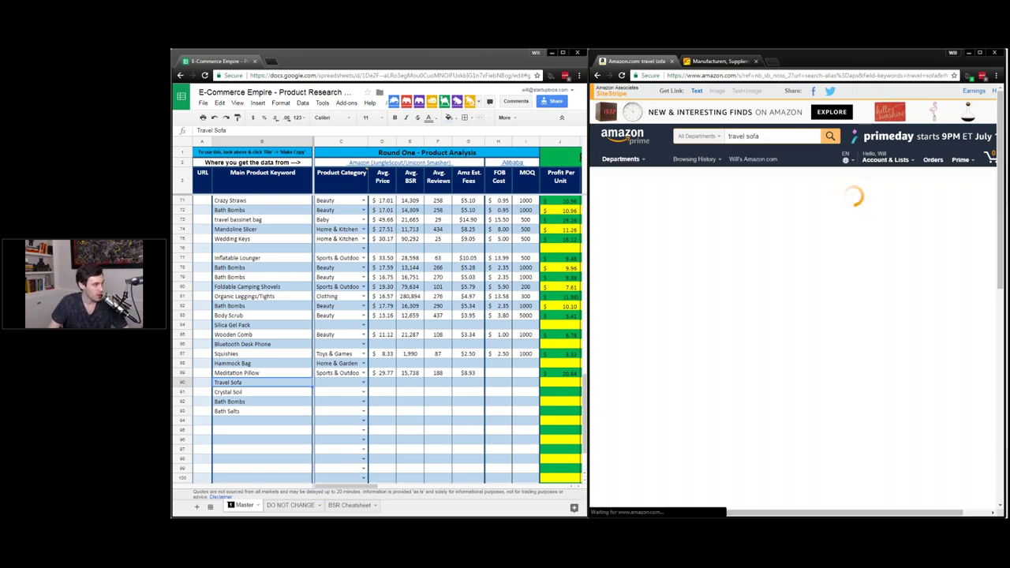
# Step: Look through the Amazon "travel sofa" results to judge how well the listed products match the keyword
pyautogui.scroll(-1, 793, 300)
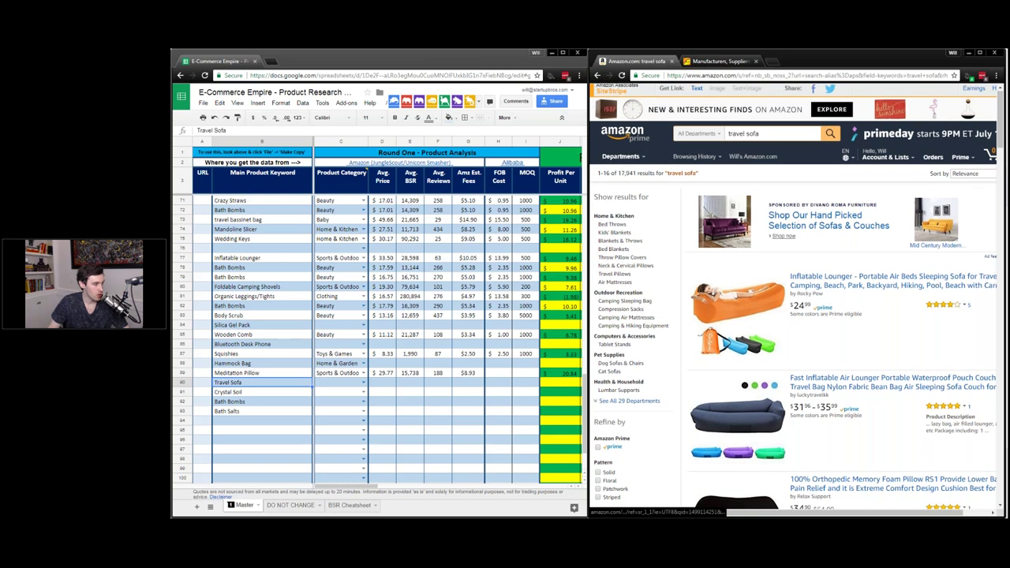
pyautogui.scroll(-3, 762, 316)
pyautogui.scroll(-10, 762, 316)
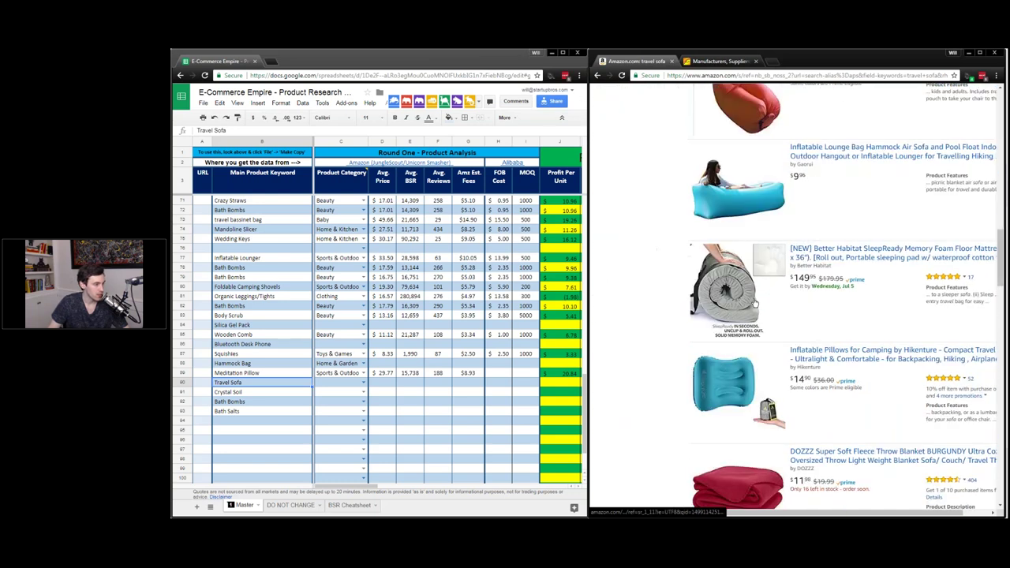
pyautogui.scroll(-15, 754, 302)
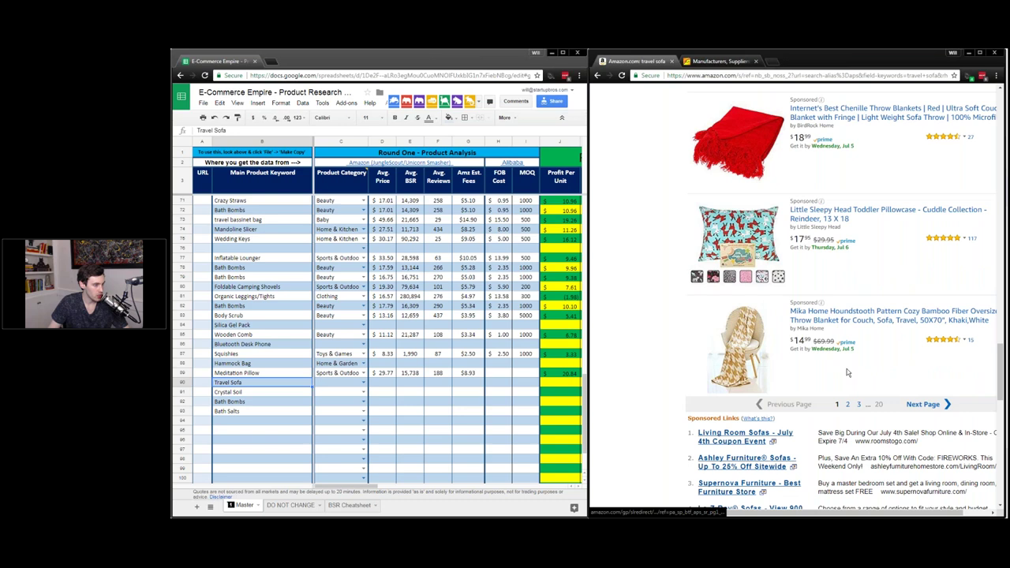
pyautogui.scroll(20, 847, 372)
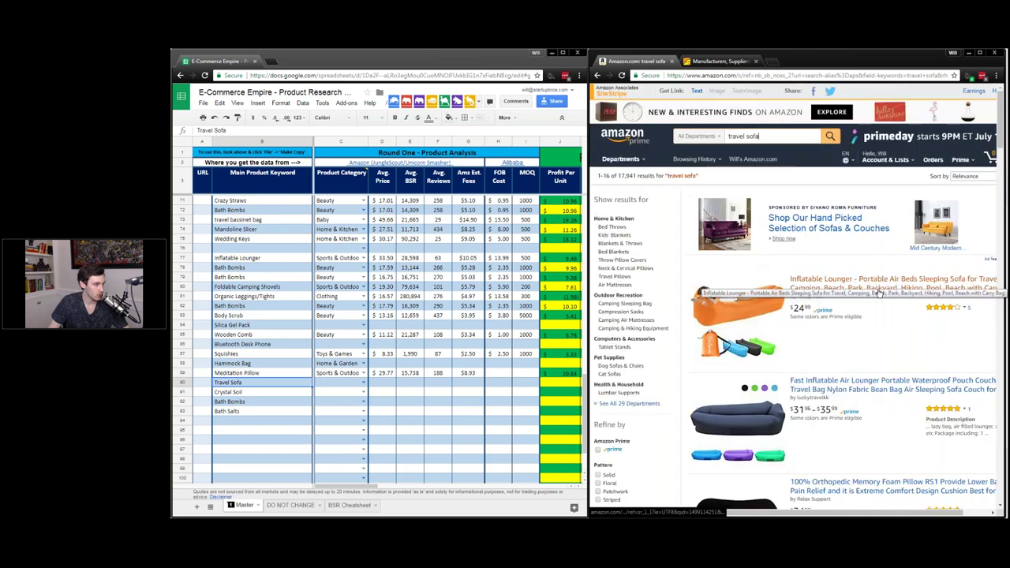
pyautogui.scroll(-1, 879, 292)
pyautogui.scroll(-8, 706, 280)
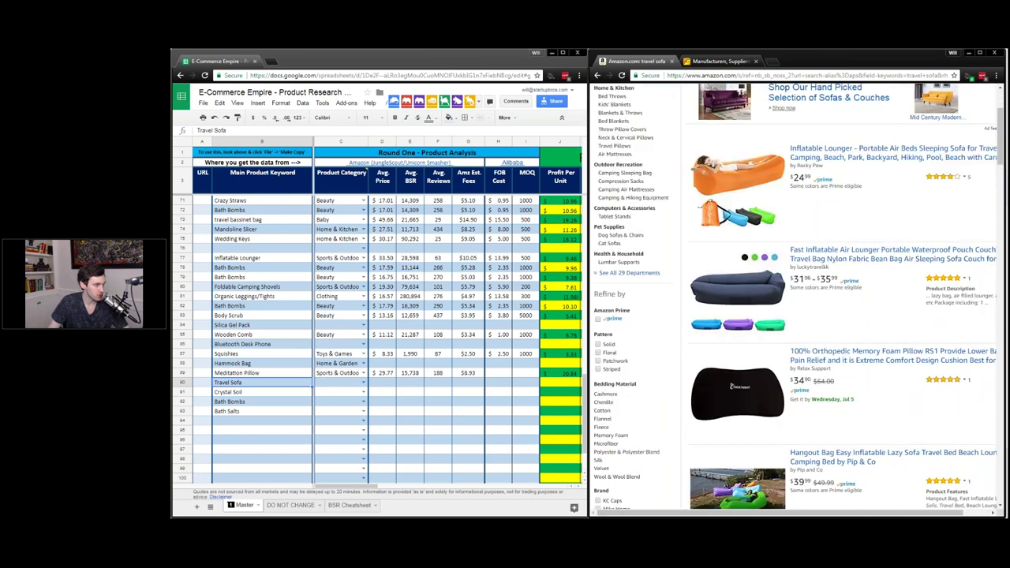
pyautogui.scroll(9, 752, 501)
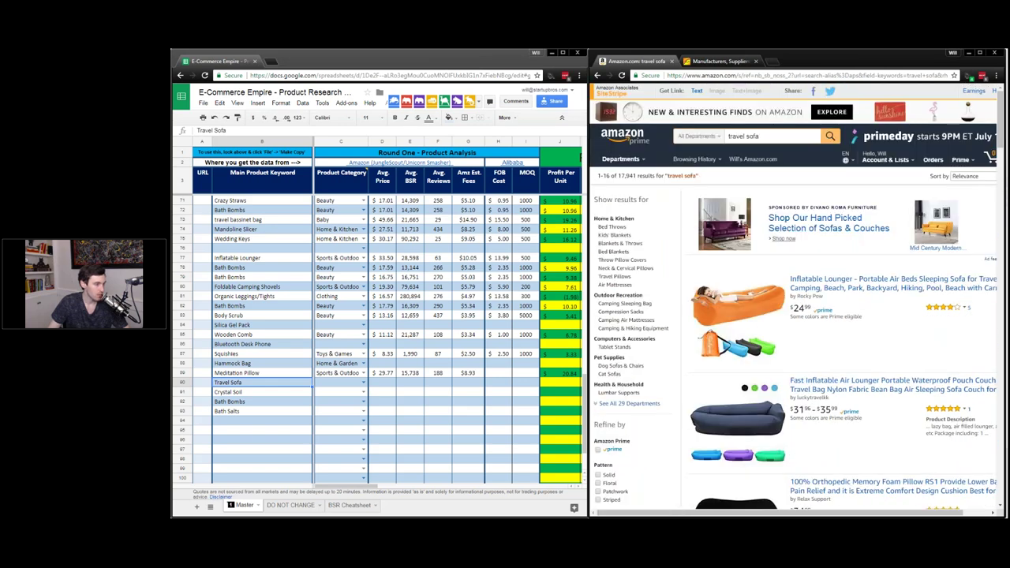
pyautogui.scroll(-8, 885, 315)
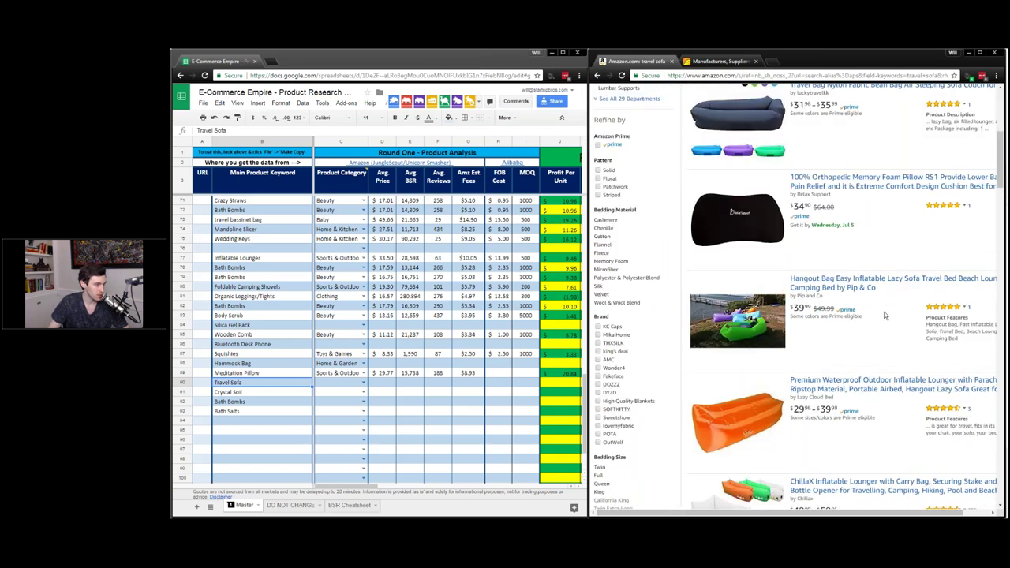
pyautogui.scroll(8, 885, 316)
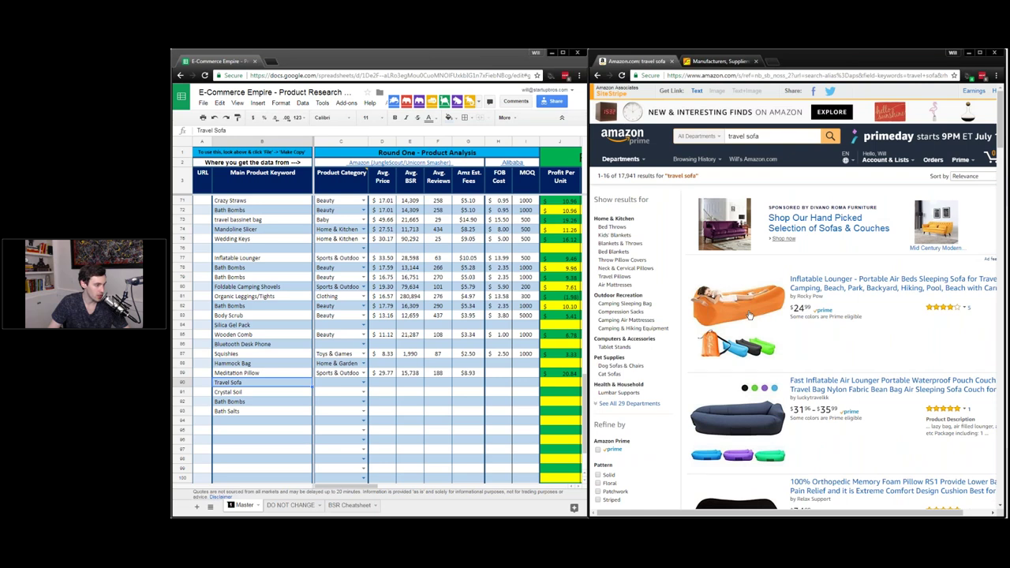
pyautogui.scroll(-8, 749, 316)
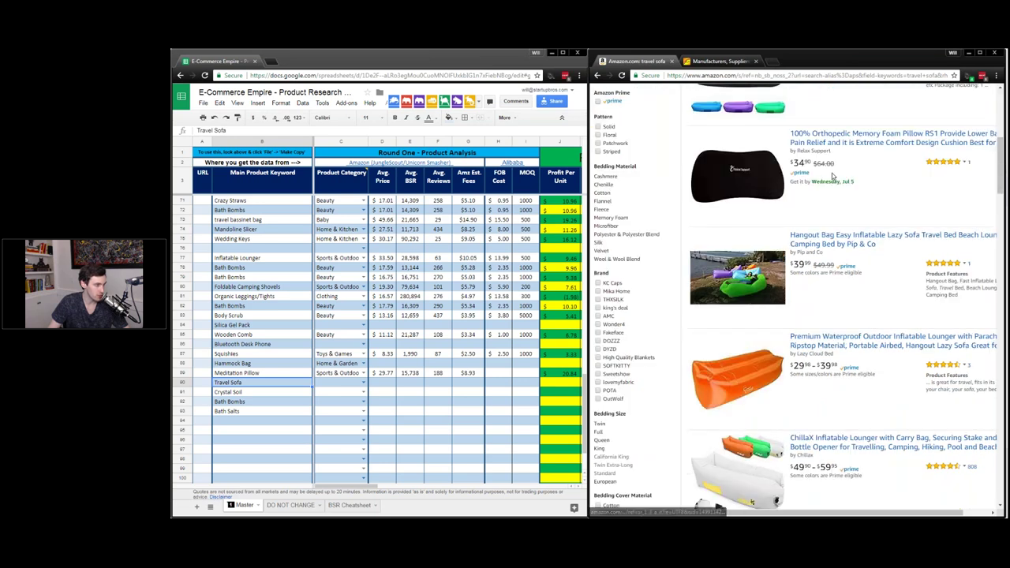
# Step: Point out unrelated listings among the travel sofa results, such as the orthopedic memory foam pillow and the toddler pillowcase
pyautogui.moveTo(833, 174); pyautogui.dragTo(743, 155)
pyautogui.click(904, 169)
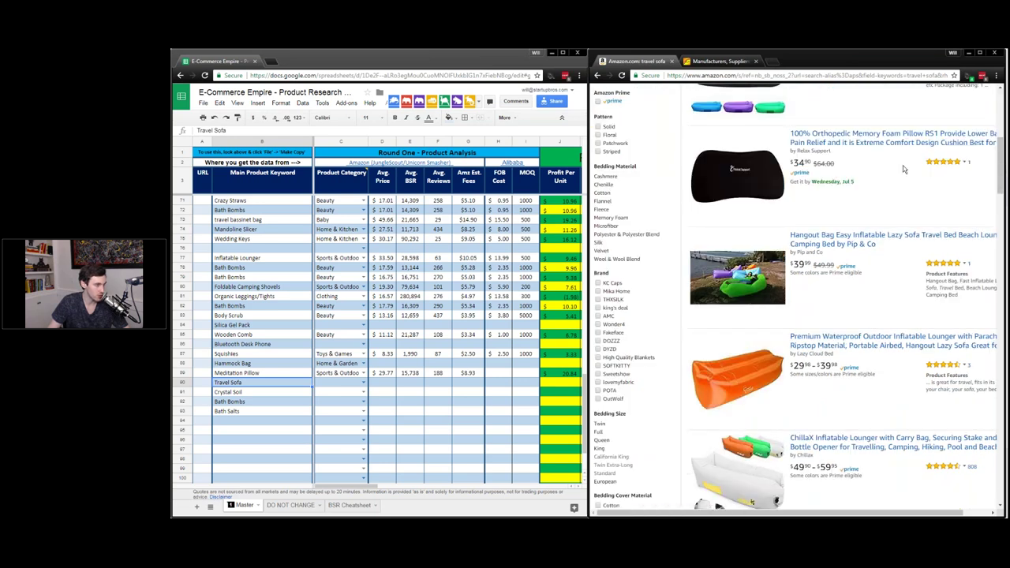
pyautogui.scroll(-10, 904, 168)
pyautogui.scroll(-15, 797, 300)
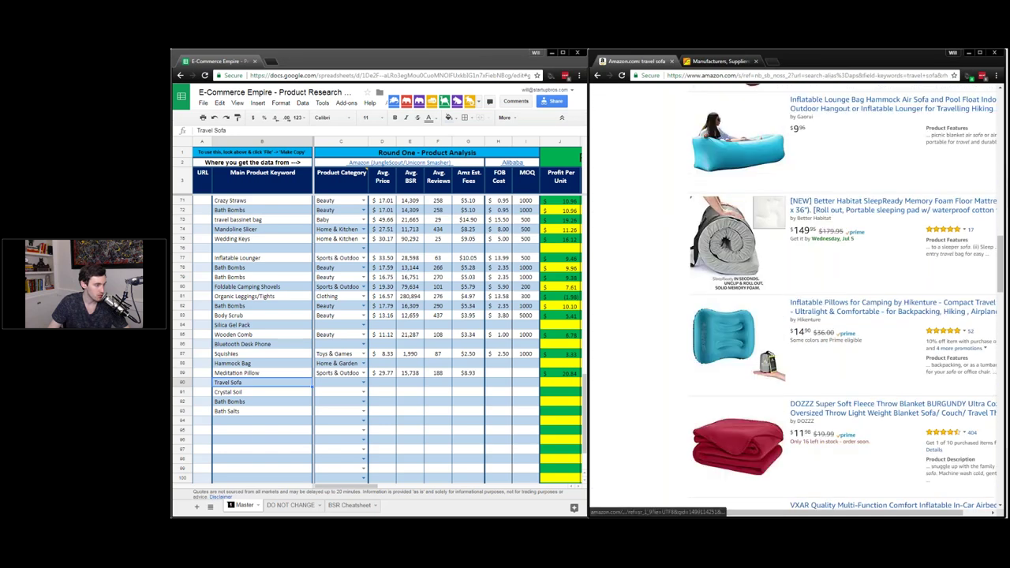
pyautogui.scroll(-2, 828, 442)
pyautogui.moveTo(789, 369); pyautogui.dragTo(838, 403)
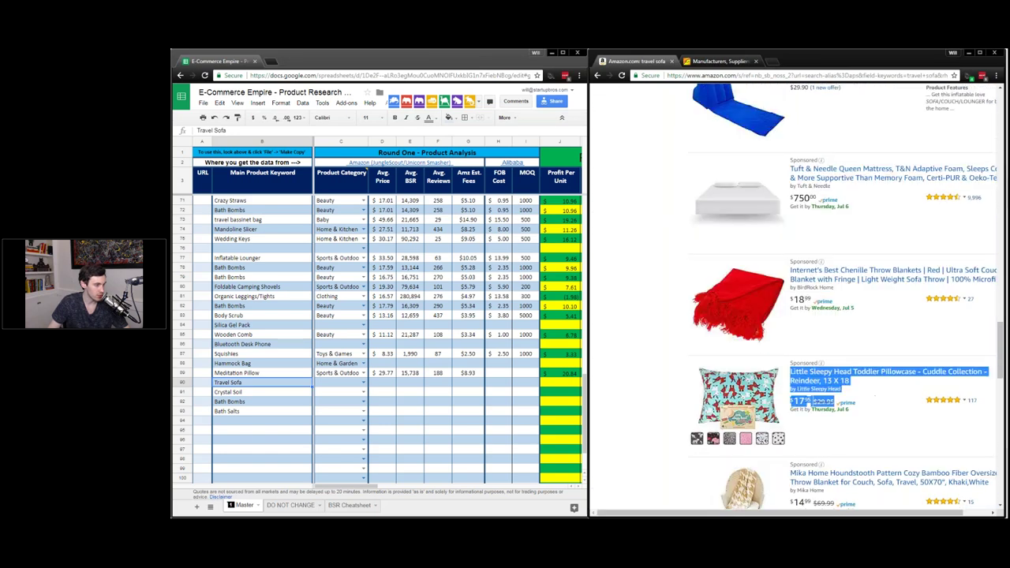
pyautogui.scroll(1, 875, 310)
pyautogui.scroll(3, 874, 310)
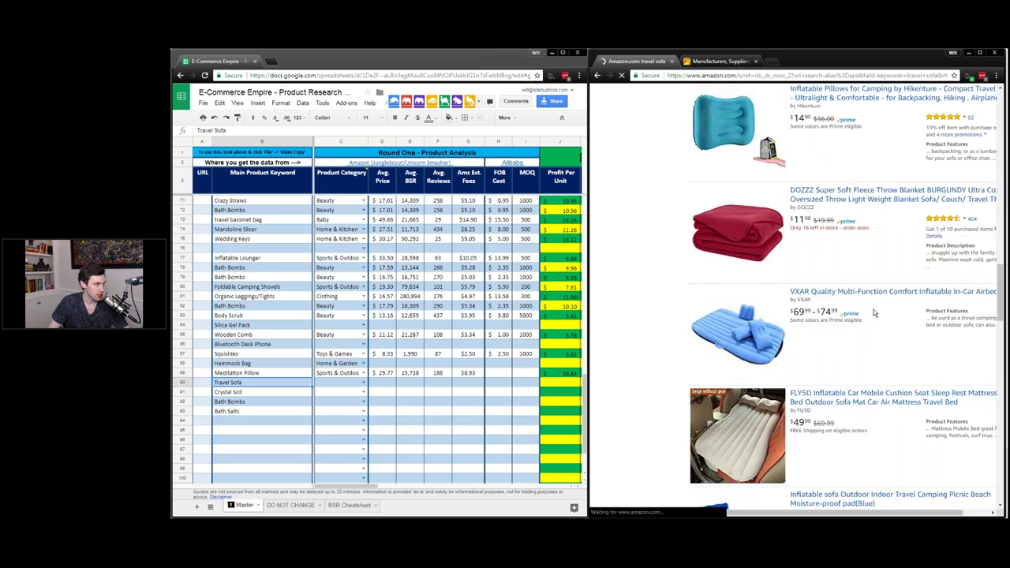
# Step: Return to the travel sofa results and highlight the memory foam pillow, toddler pillowcase and houndstooth throw blanket as off-topic listings
pyautogui.click(598, 75)
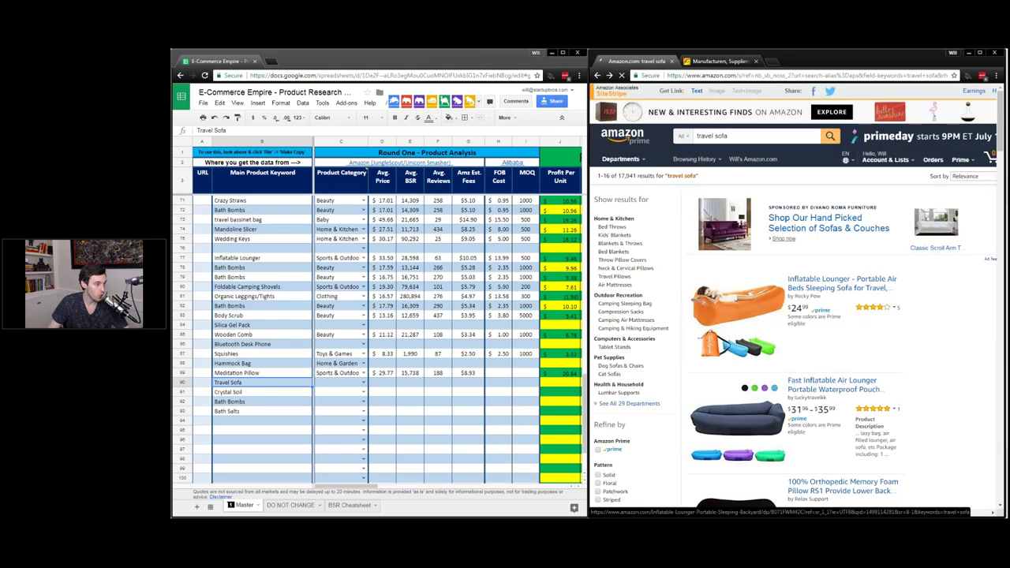
pyautogui.scroll(-1, 836, 315)
pyautogui.moveTo(790, 176); pyautogui.dragTo(836, 208)
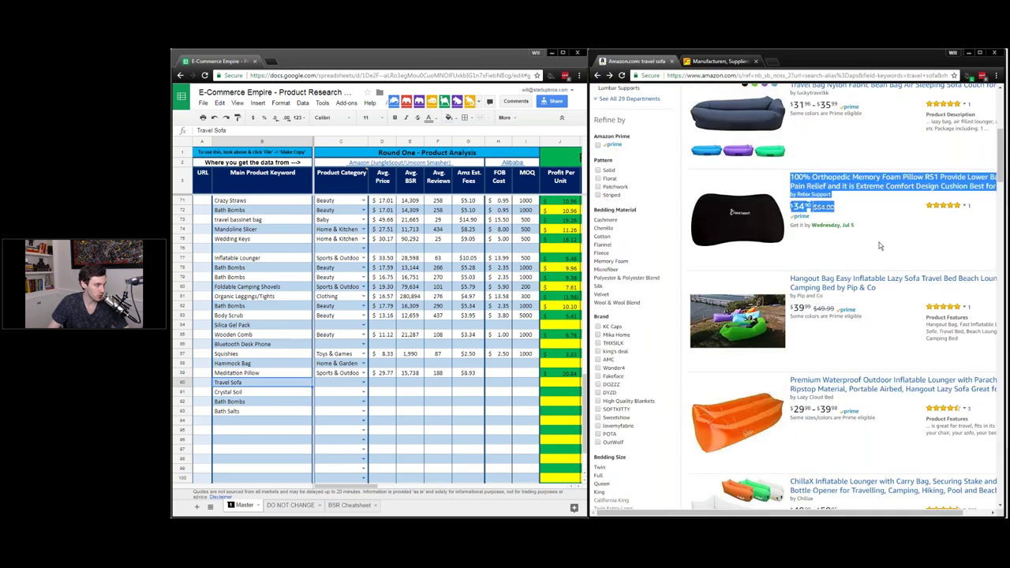
pyautogui.scroll(-6, 881, 246)
pyautogui.scroll(-15, 847, 254)
pyautogui.moveTo(855, 251); pyautogui.dragTo(786, 103)
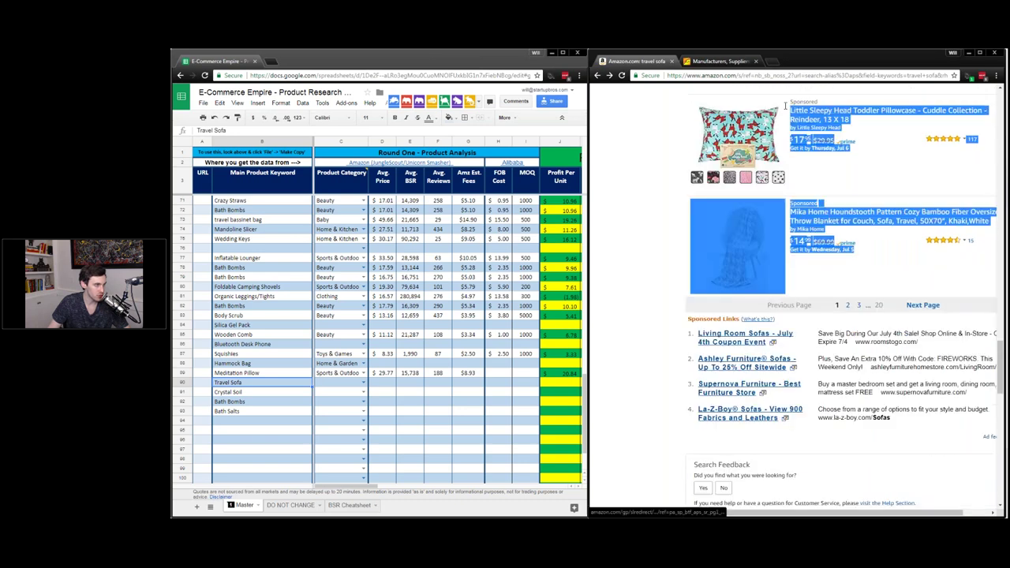
pyautogui.scroll(3, 837, 237)
pyautogui.click(786, 103)
pyautogui.scroll(3, 797, 300)
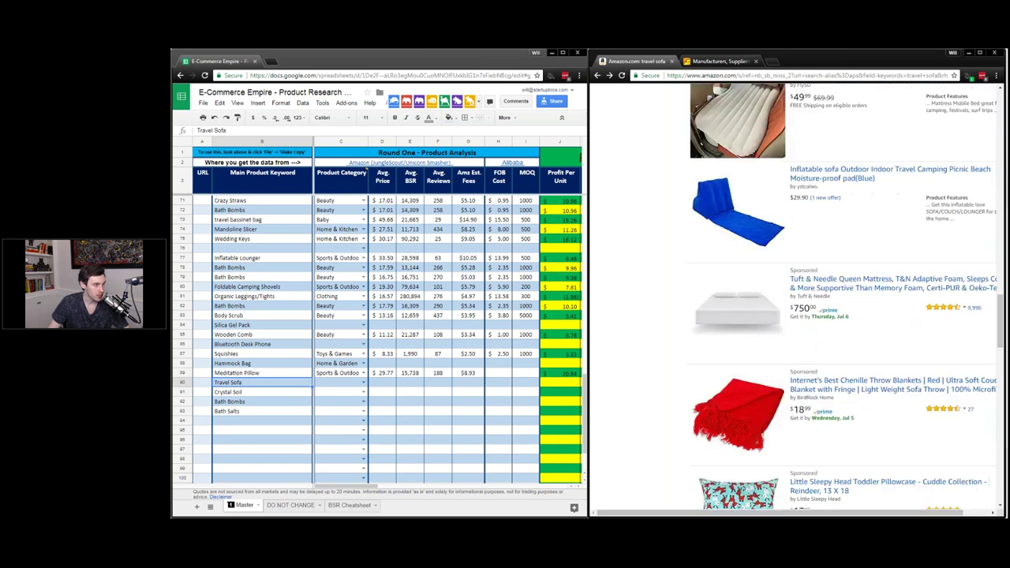
pyautogui.scroll(10, 797, 300)
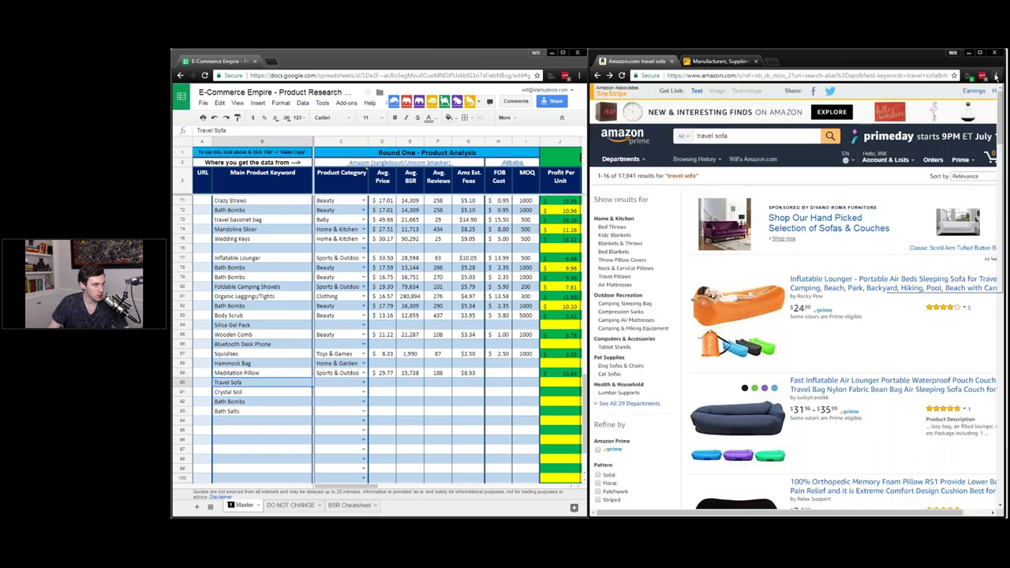
# Step: Run the Jungle Scout report on the travel sofa results and compare its rows with the Amazon listings
pyautogui.click(970, 75)
pyautogui.moveTo(660, 224); pyautogui.dragTo(617, 126)
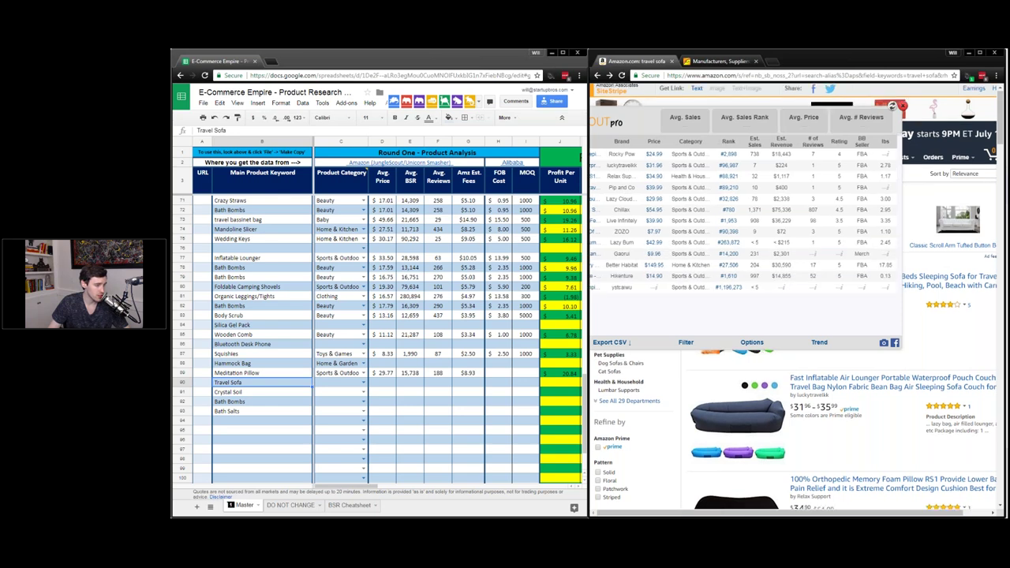
pyautogui.scroll(-5, 945, 341)
pyautogui.scroll(-4, 944, 341)
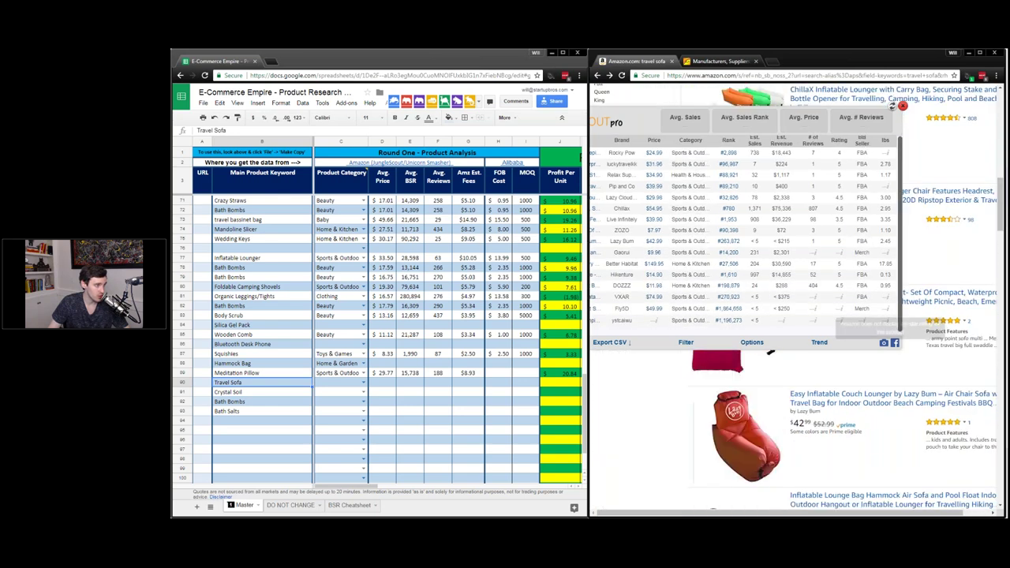
pyautogui.scroll(-4, 944, 341)
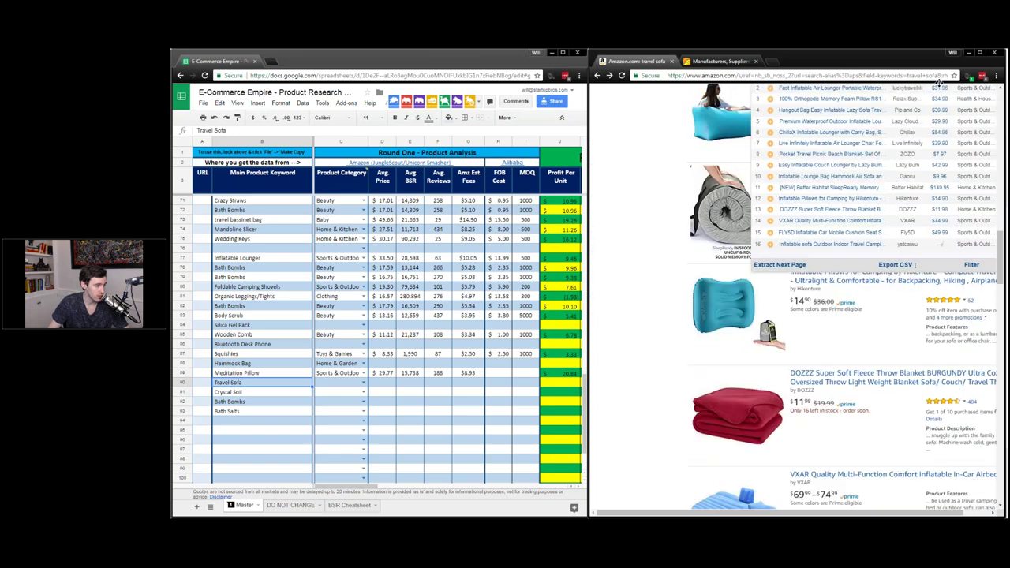
pyautogui.scroll(-3, 730, 421)
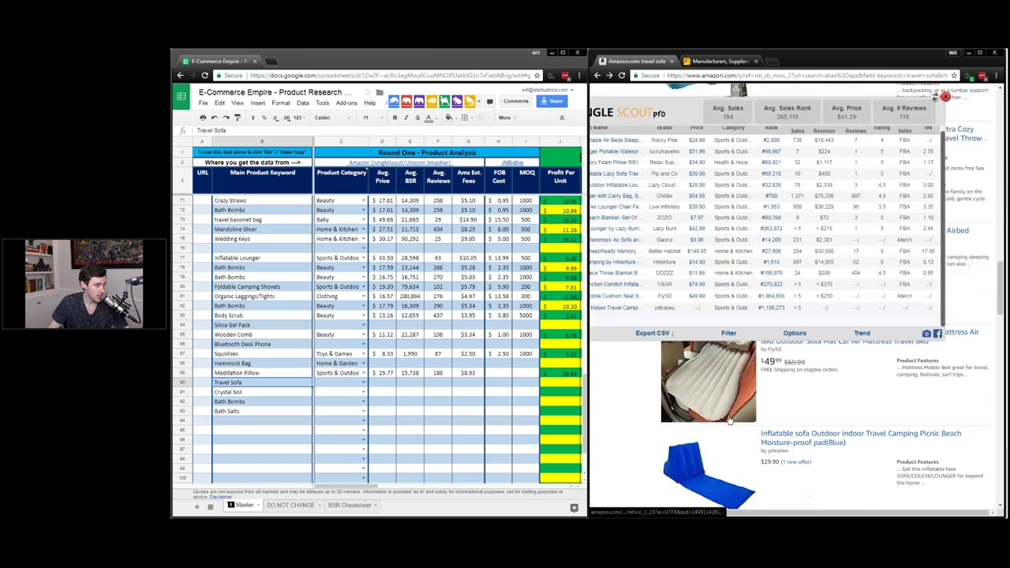
# Step: Check the FLY5D inflatable car mattress listing in a separate tab, closing it when done
pyautogui.middleClick(730, 420)
pyautogui.click(719, 62)
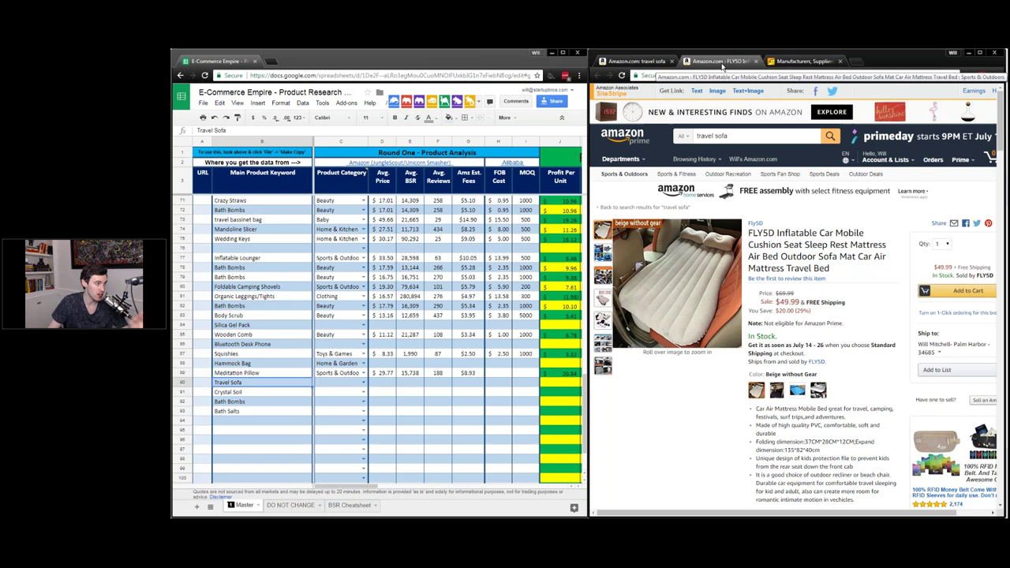
pyautogui.click(755, 60)
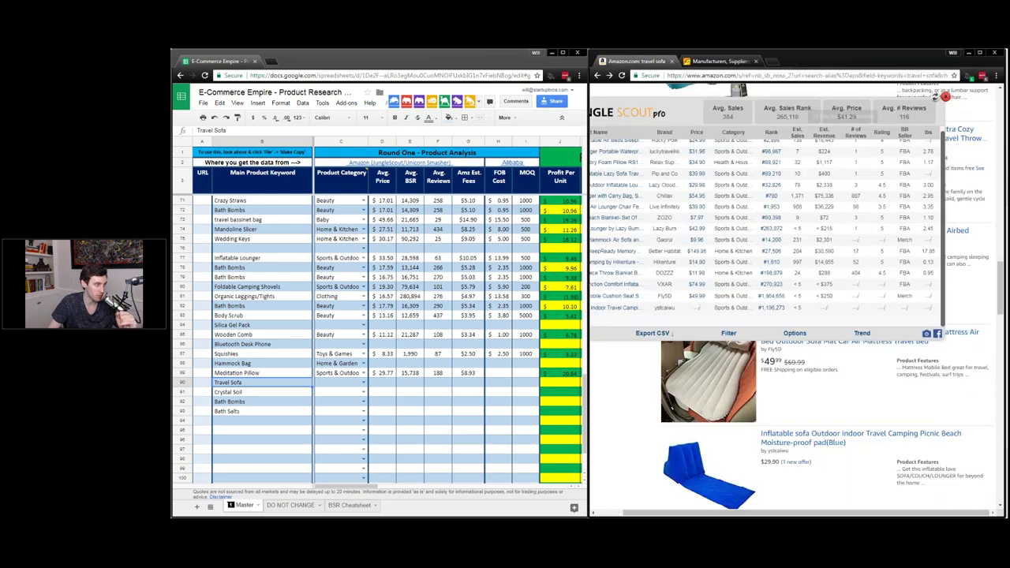
# Step: Fill in the Travel Sofa row with the category Sports & Outdoors and an average price of 41.29
pyautogui.click(944, 96)
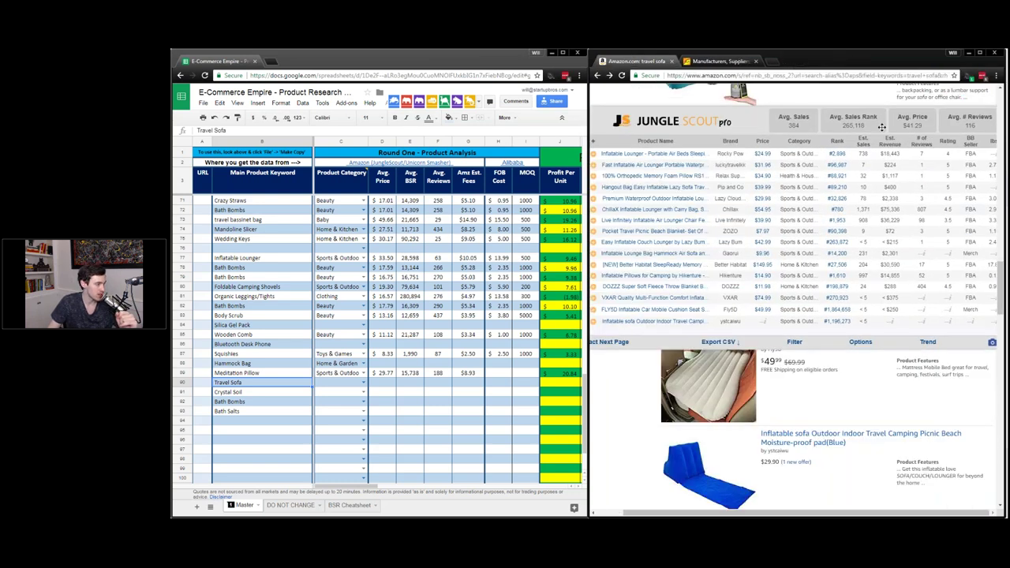
pyautogui.moveTo(881, 127); pyautogui.dragTo(866, 157)
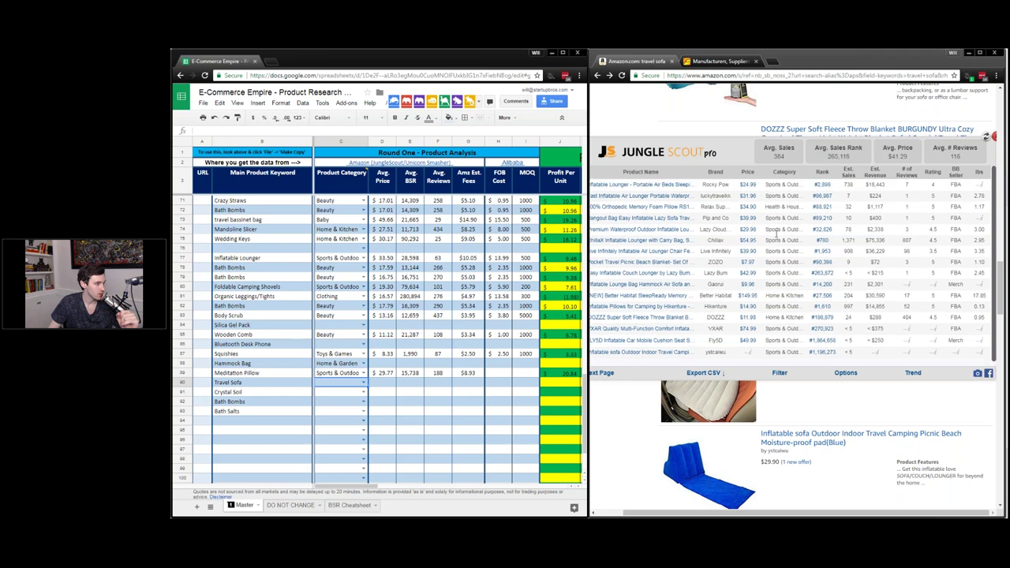
pyautogui.click(363, 381)
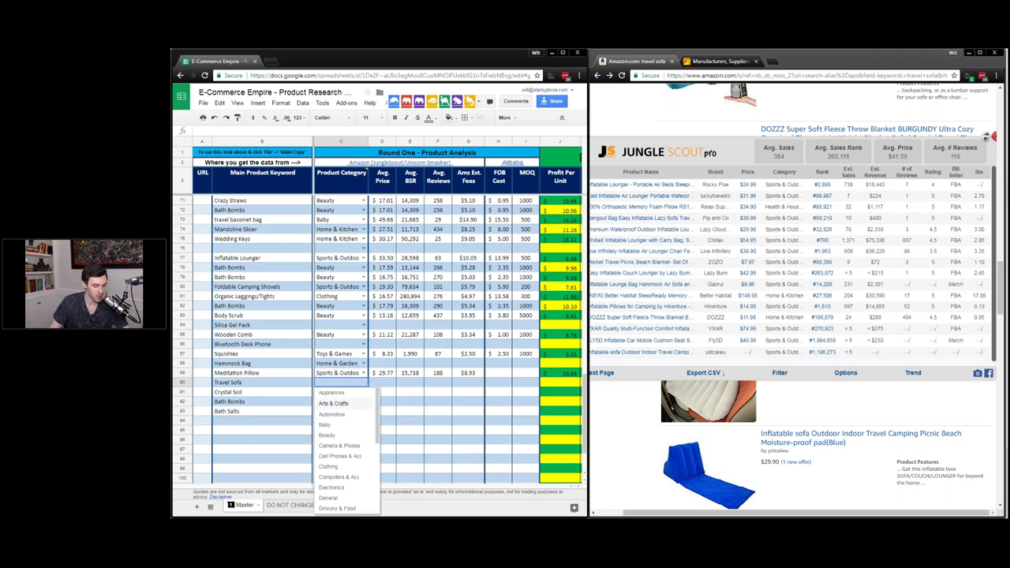
pyautogui.write('spo')
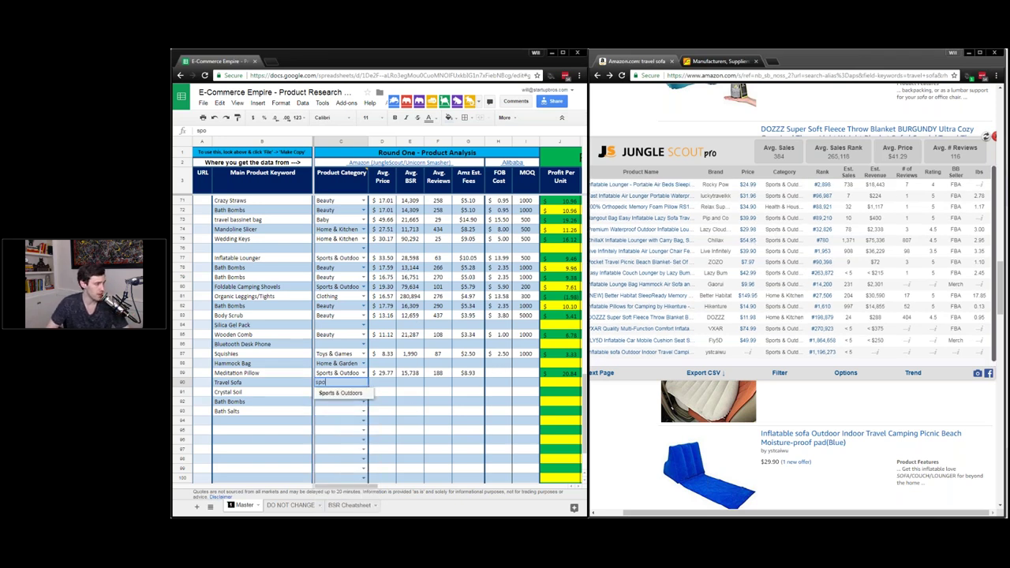
pyautogui.press('Return')
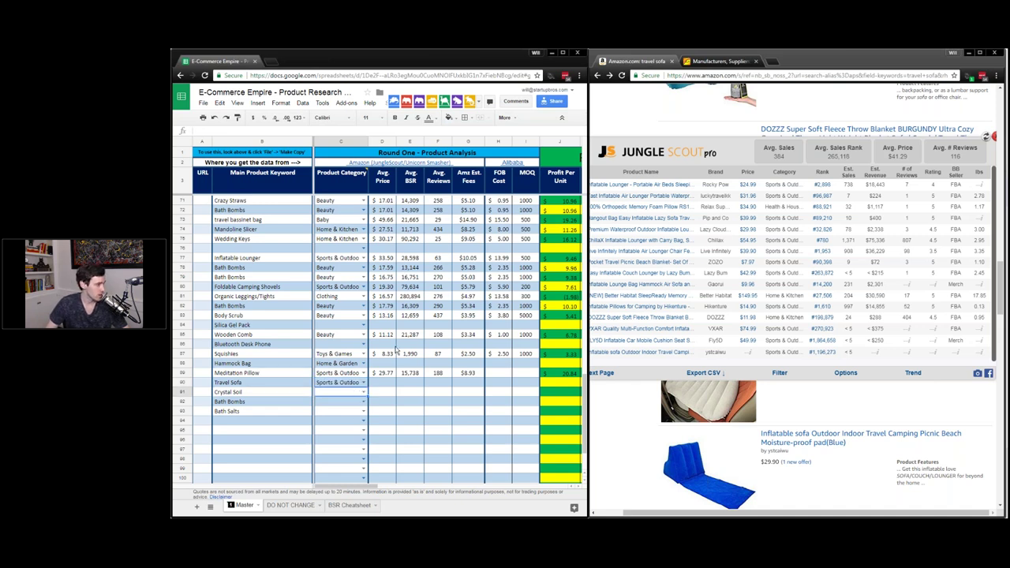
pyautogui.click(382, 381)
pyautogui.write('41.29')
pyautogui.press('Return')
pyautogui.press('Up')
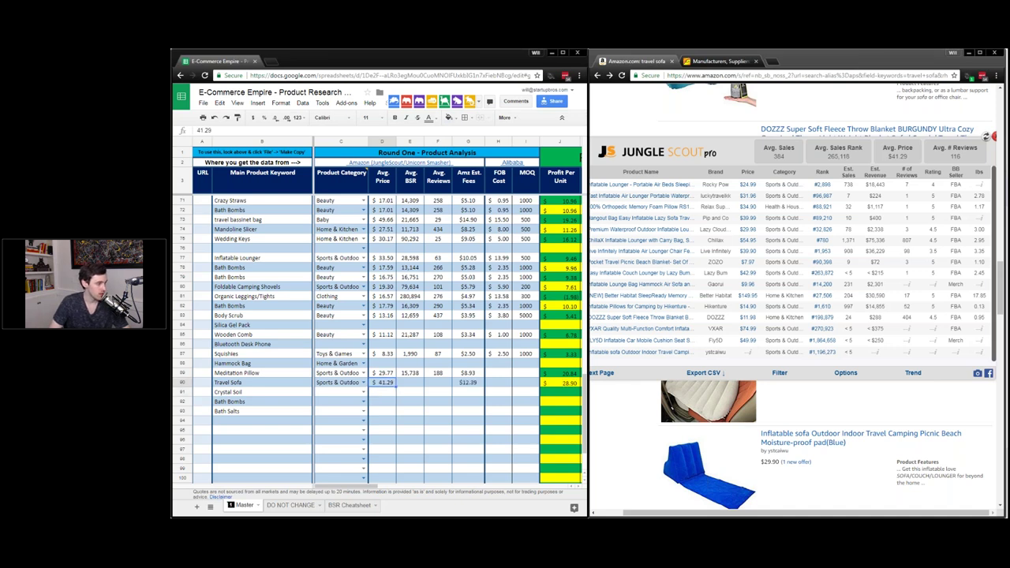
# Step: Enter an average BSR of 265118 and average reviews of 116 for Travel Sofa
pyautogui.click(410, 382)
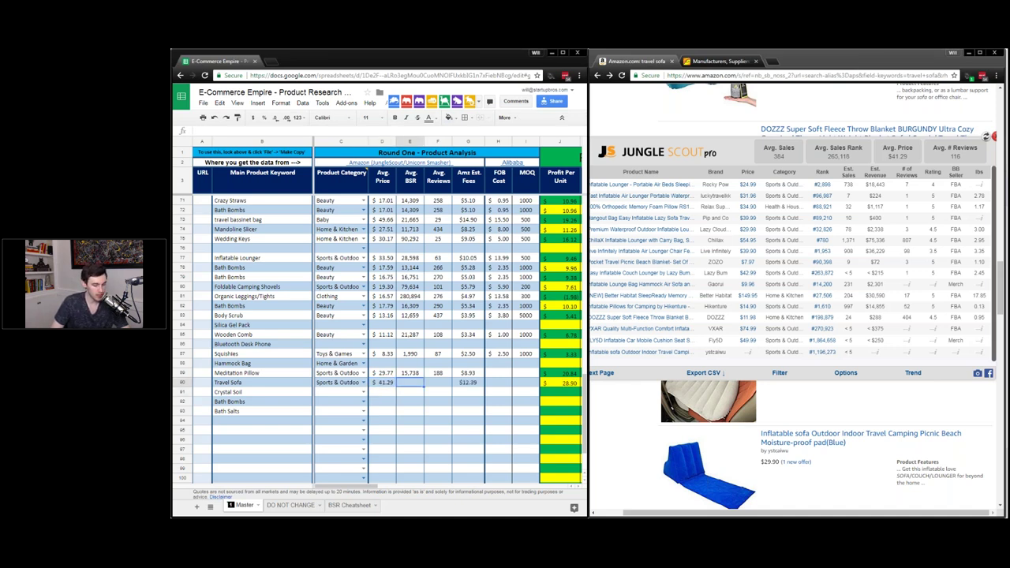
pyautogui.write('265')
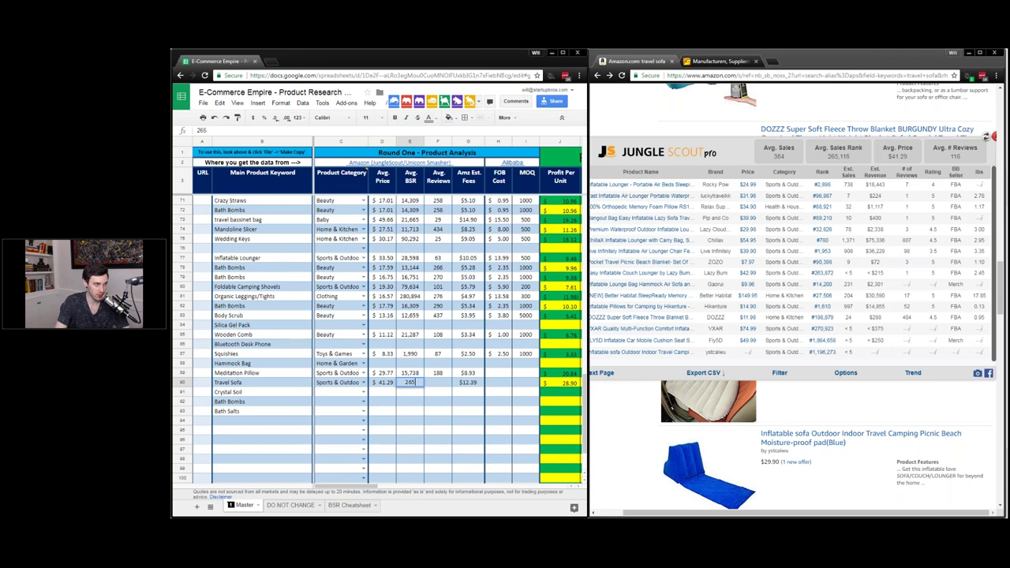
pyautogui.write('118')
pyautogui.press('Tab')
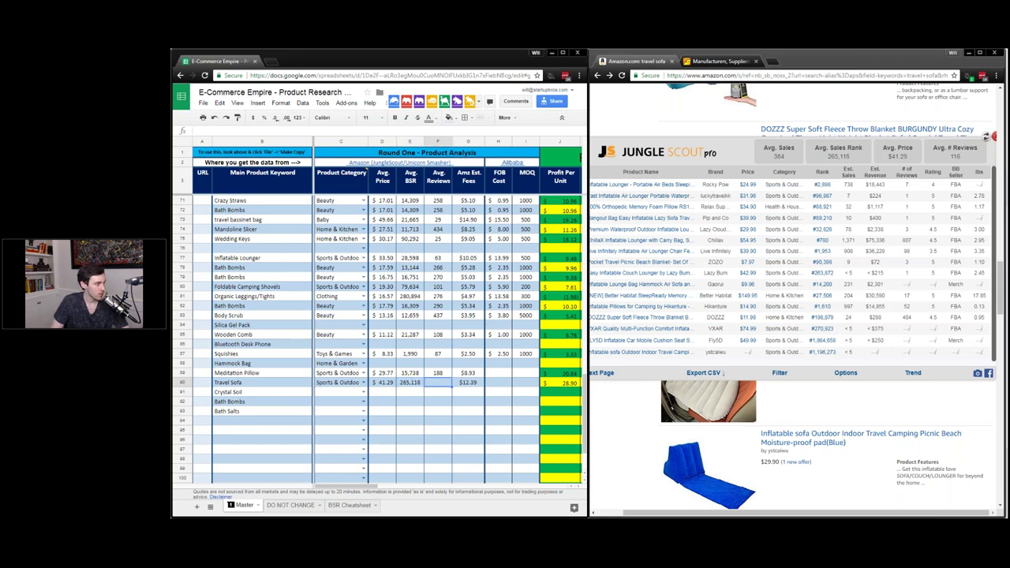
pyautogui.write('116')
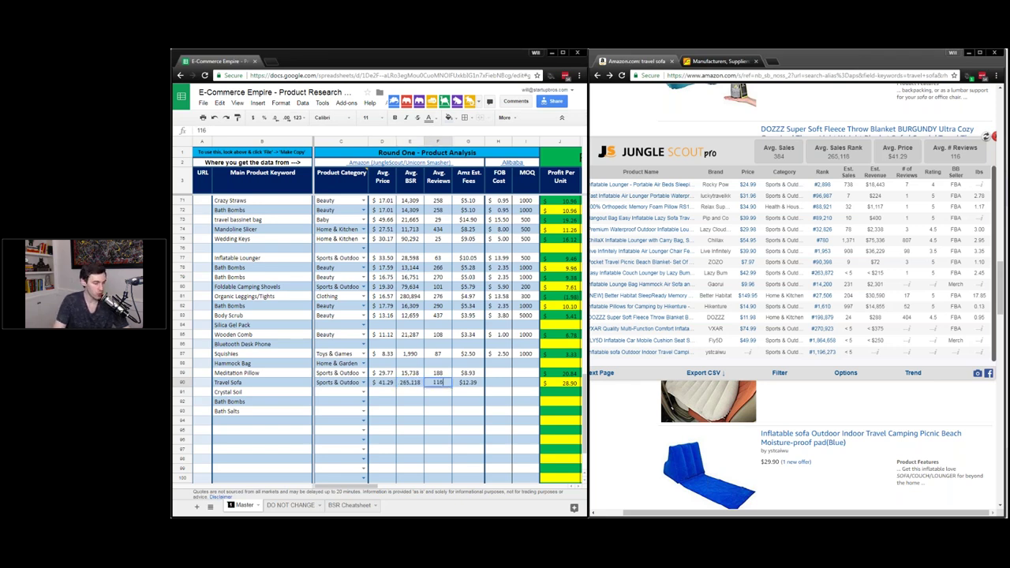
pyautogui.press('Return')
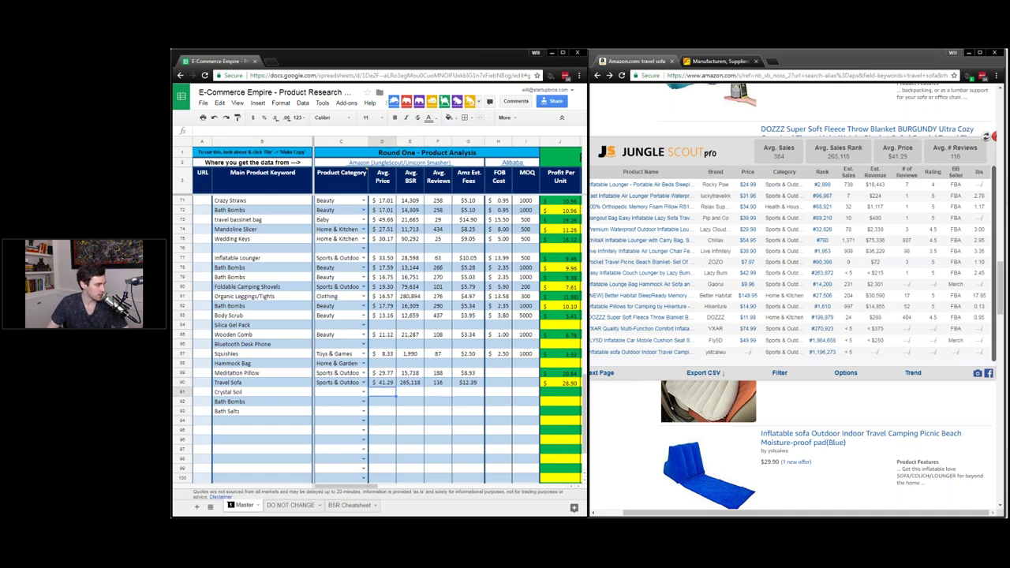
# Step: Close the Jungle Scout report and search Amazon for "crystal soil"
pyautogui.scroll(10, 789, 442)
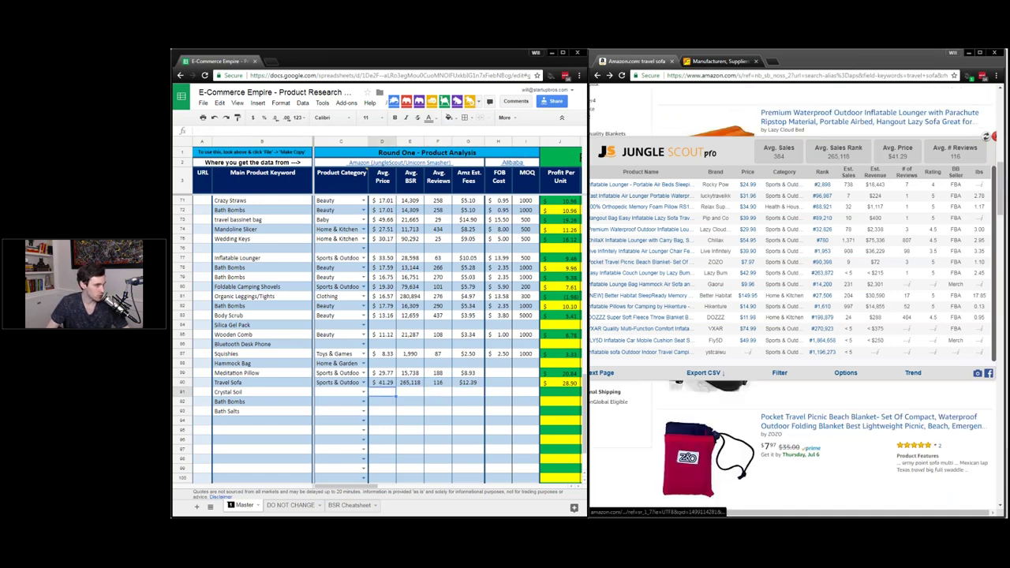
pyautogui.click(994, 138)
pyautogui.tripleClick(745, 137)
pyautogui.write('crystal soil')
pyautogui.press('Return')
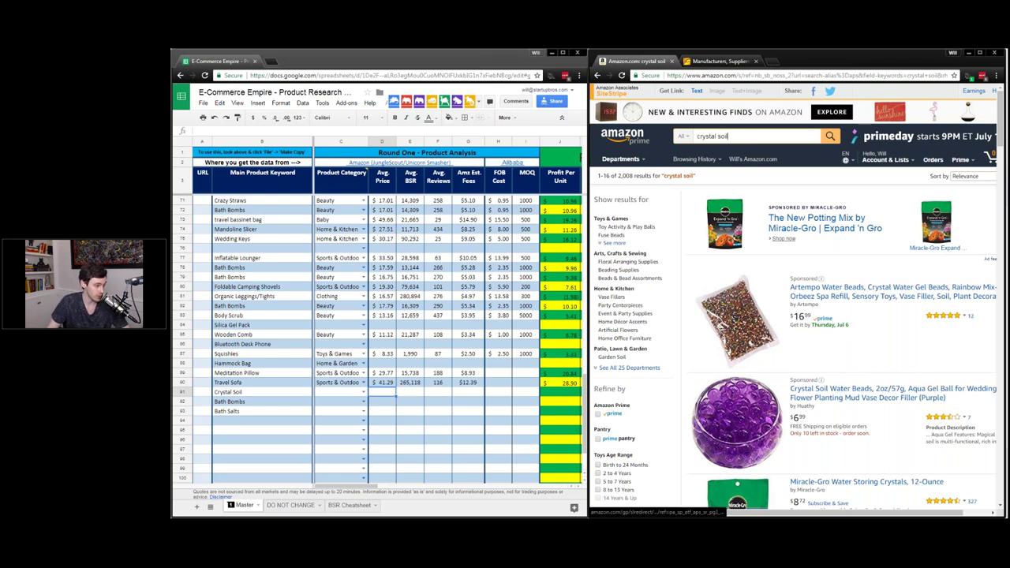
# Step: Look through the first page of crystal soil results to see which products and prices are listed
pyautogui.scroll(-1, 825, 331)
pyautogui.scroll(-5, 826, 331)
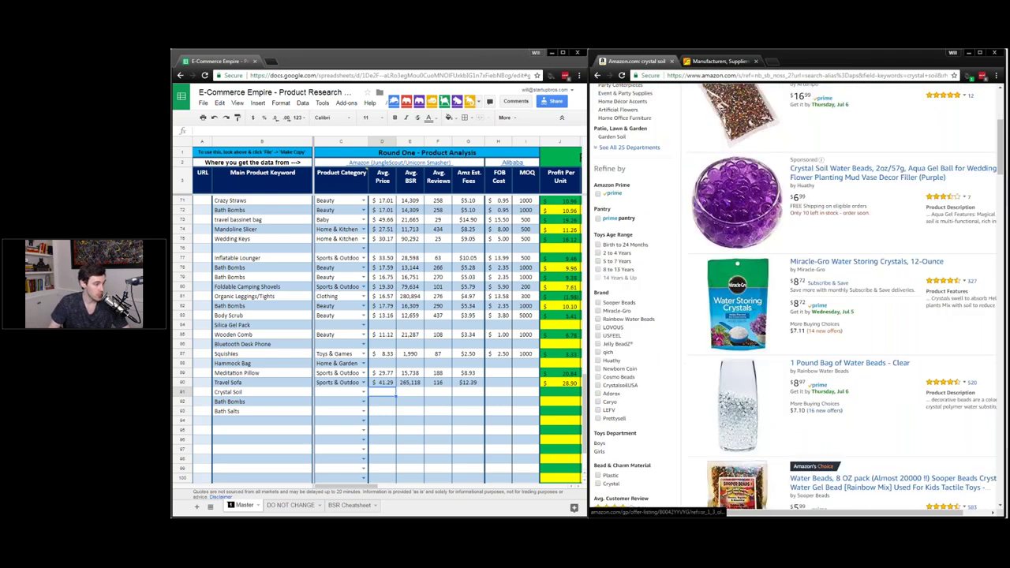
pyautogui.scroll(-3, 879, 184)
pyautogui.scroll(-3, 880, 184)
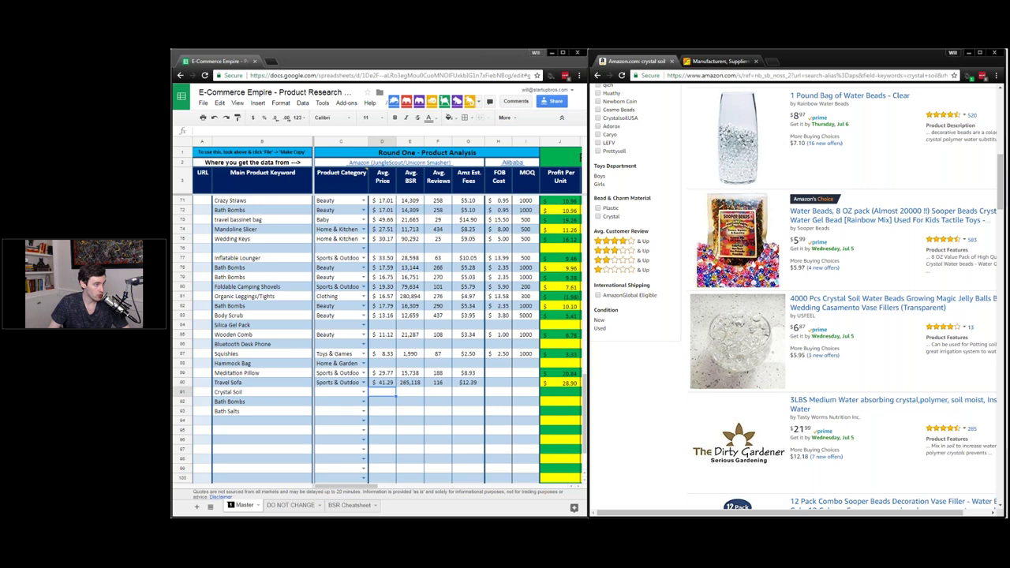
pyautogui.scroll(-4, 797, 300)
pyautogui.scroll(7, 849, 243)
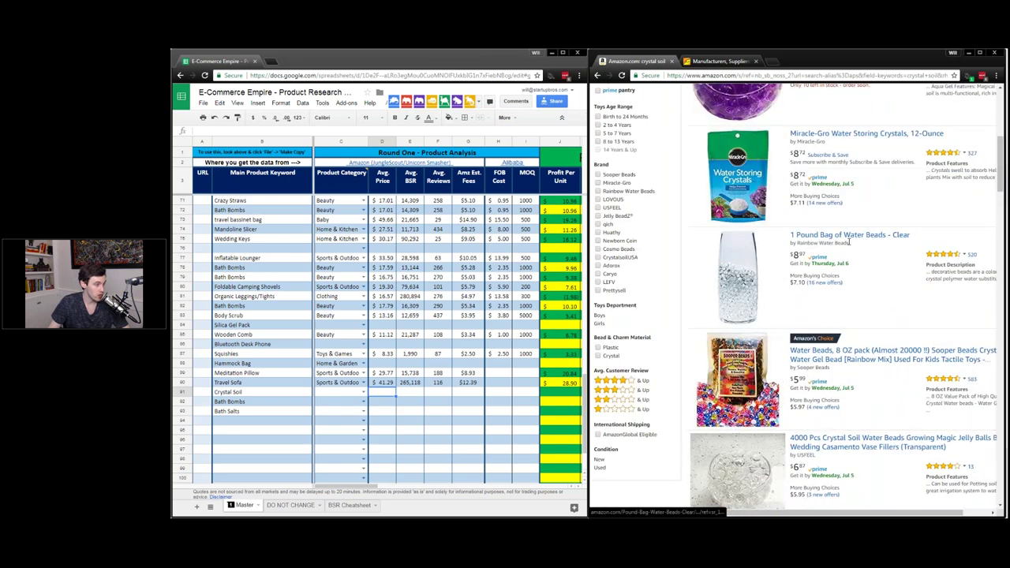
pyautogui.scroll(-9, 849, 243)
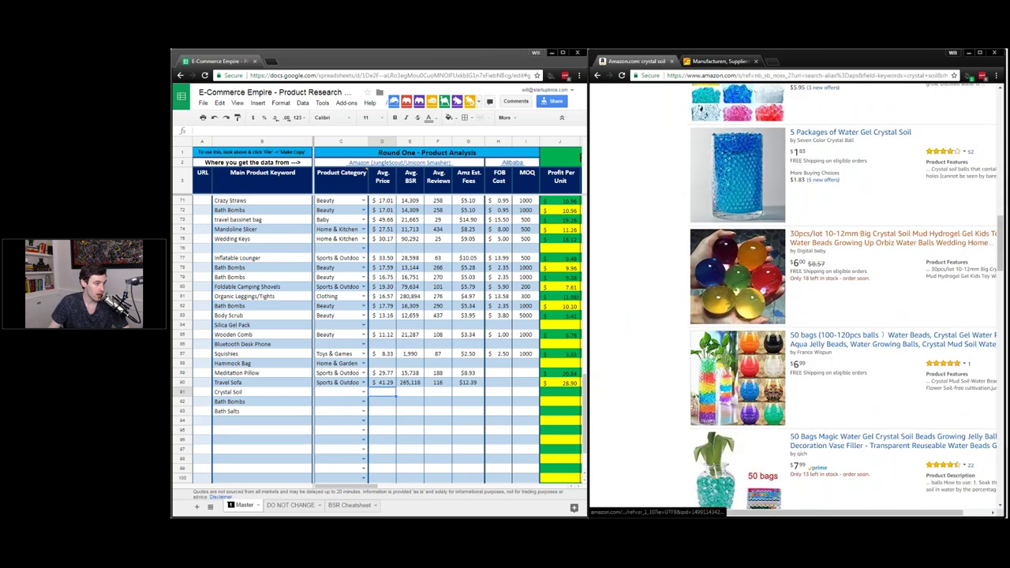
pyautogui.scroll(-6, 797, 299)
pyautogui.scroll(-5, 845, 230)
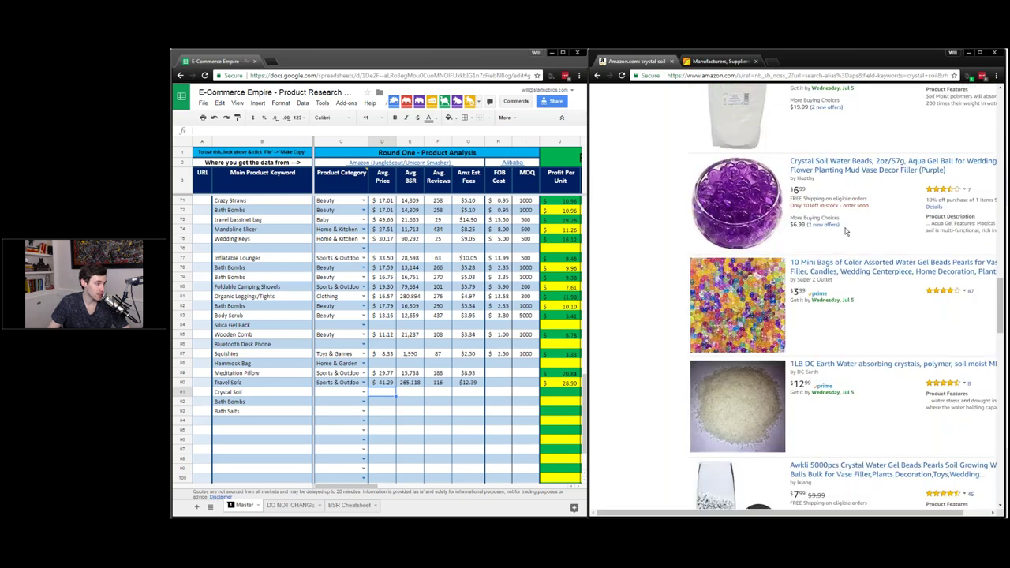
pyautogui.scroll(-10, 845, 231)
pyautogui.scroll(2, 837, 237)
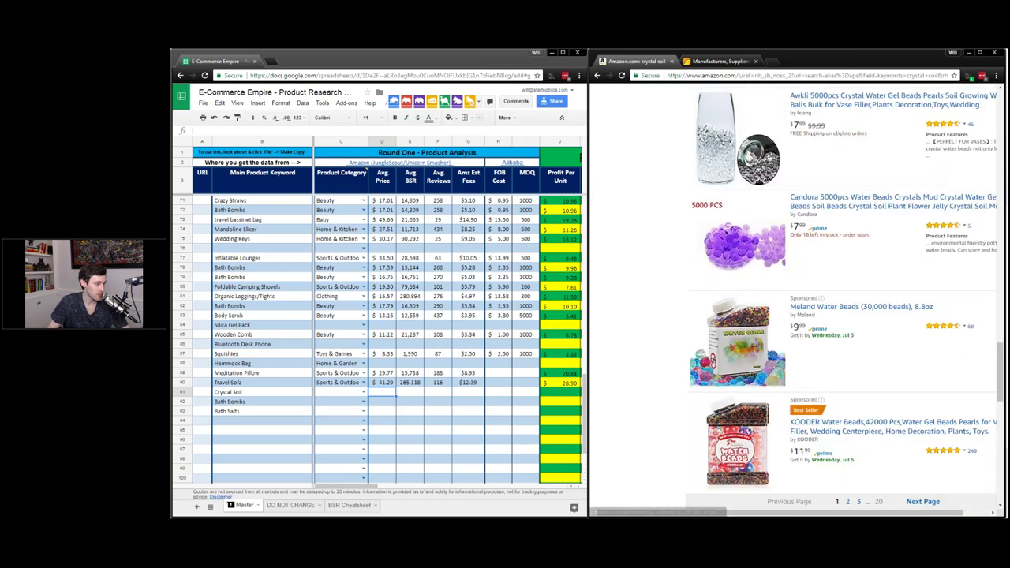
# Step: Highlight the prices of the Meland, Candora and Awkli water bead listings to examine the price level
pyautogui.scroll(1, 798, 348)
pyautogui.scroll(3, 803, 321)
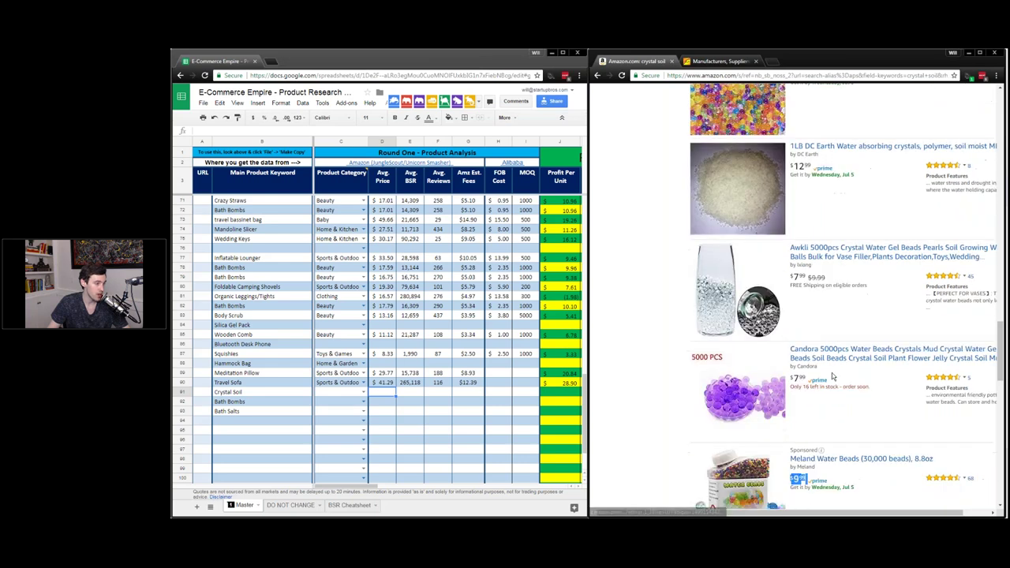
pyautogui.scroll(1, 803, 322)
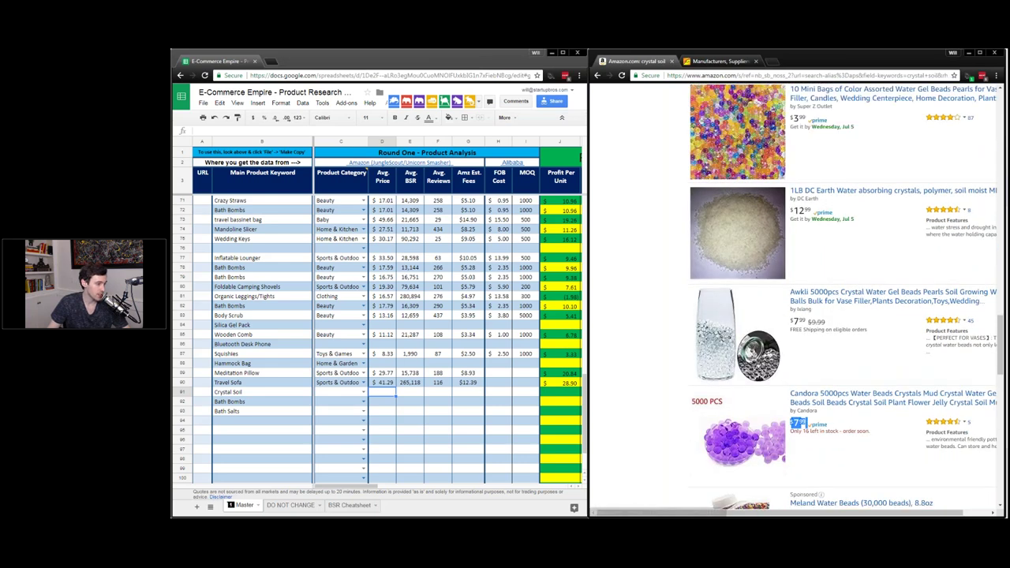
pyautogui.scroll(1, 797, 423)
pyautogui.moveTo(826, 364); pyautogui.dragTo(792, 339)
pyautogui.scroll(1, 792, 340)
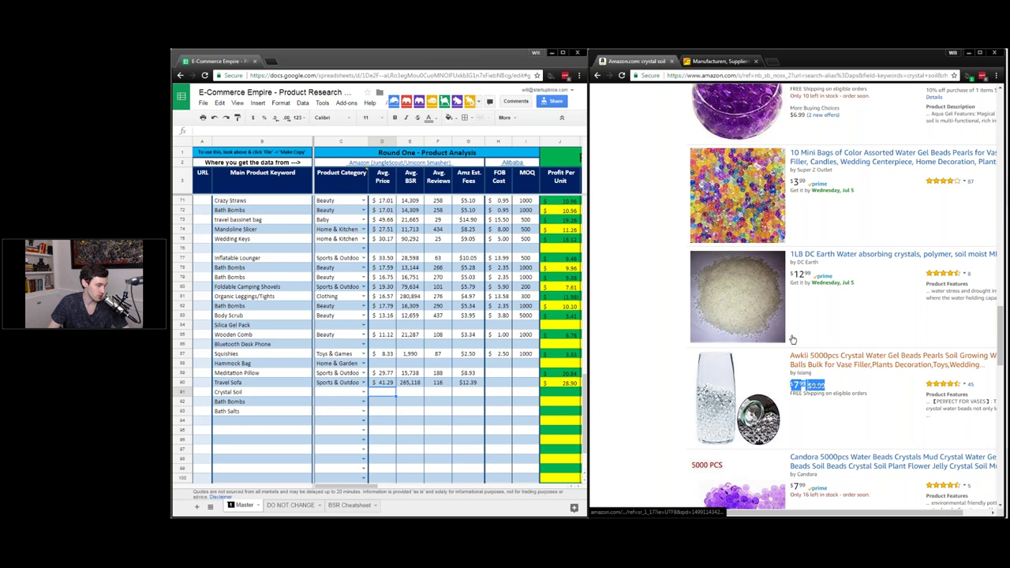
pyautogui.scroll(3, 792, 339)
pyautogui.scroll(-1, 793, 339)
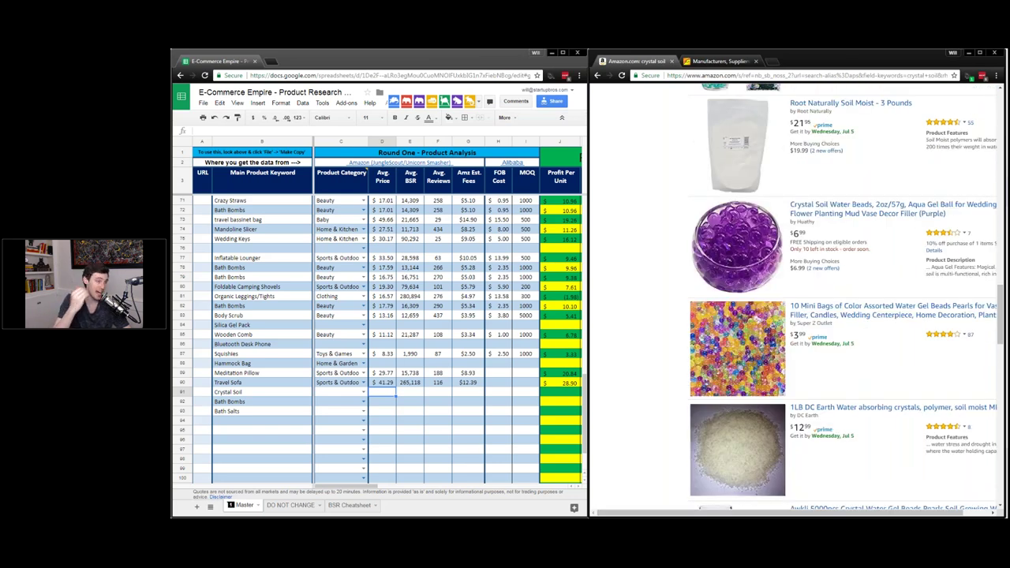
# Step: Review the crystal soil listings back up to the first results, comparing their prices, pack sizes and reviews
pyautogui.scroll(3, 802, 390)
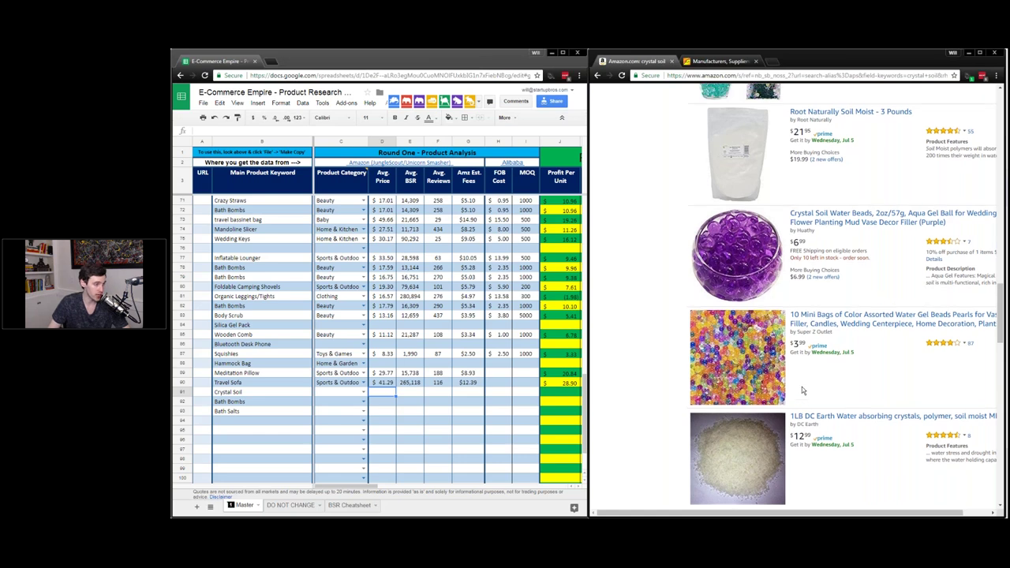
pyautogui.scroll(3, 801, 391)
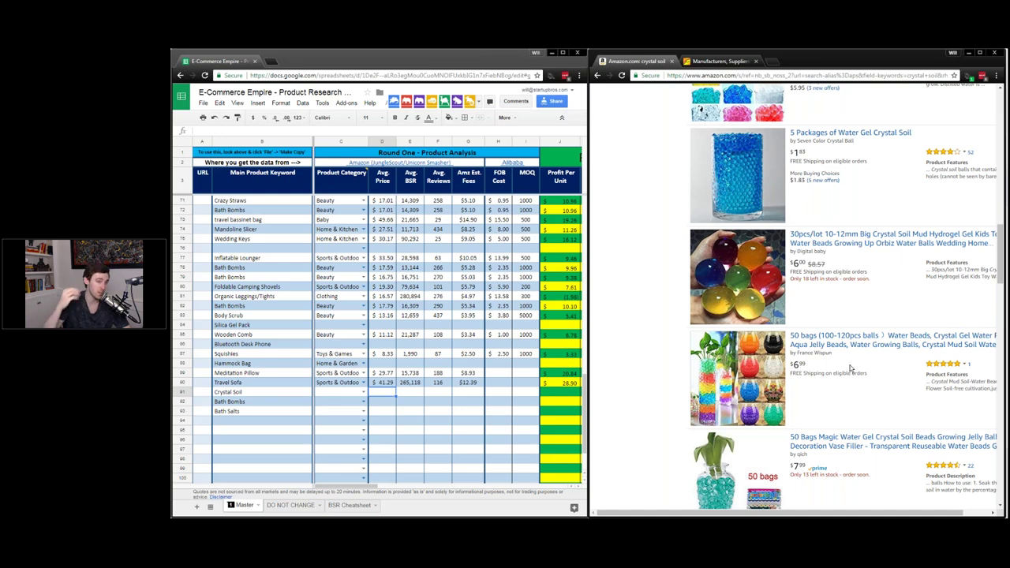
pyautogui.scroll(3, 699, 337)
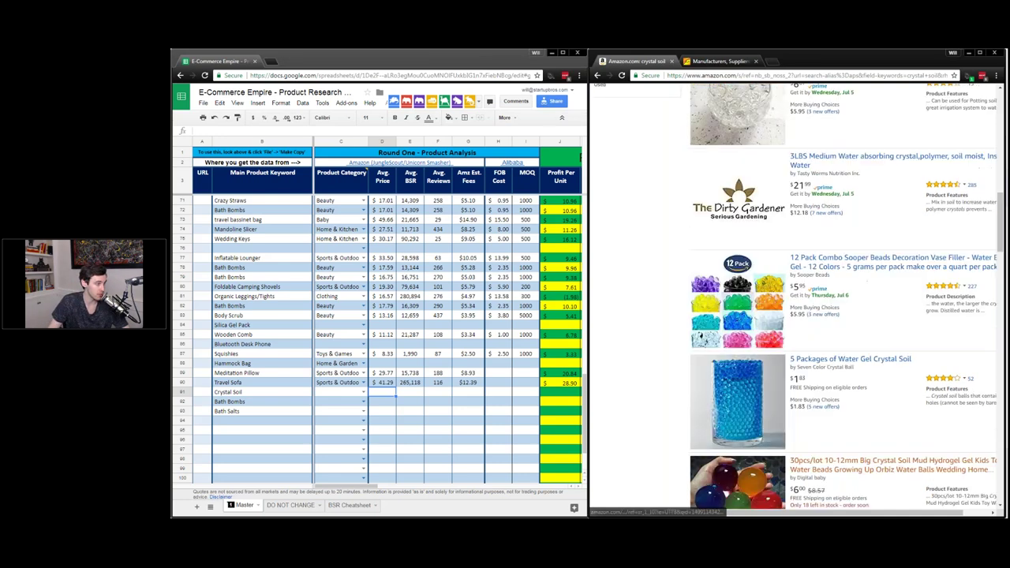
pyautogui.scroll(1, 699, 338)
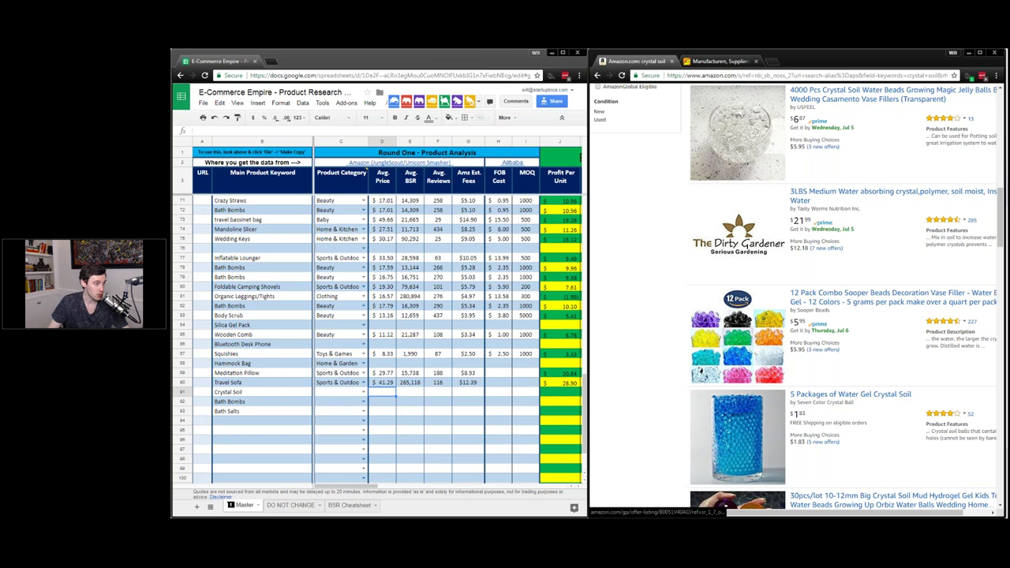
pyautogui.scroll(5, 699, 338)
pyautogui.scroll(5, 699, 338)
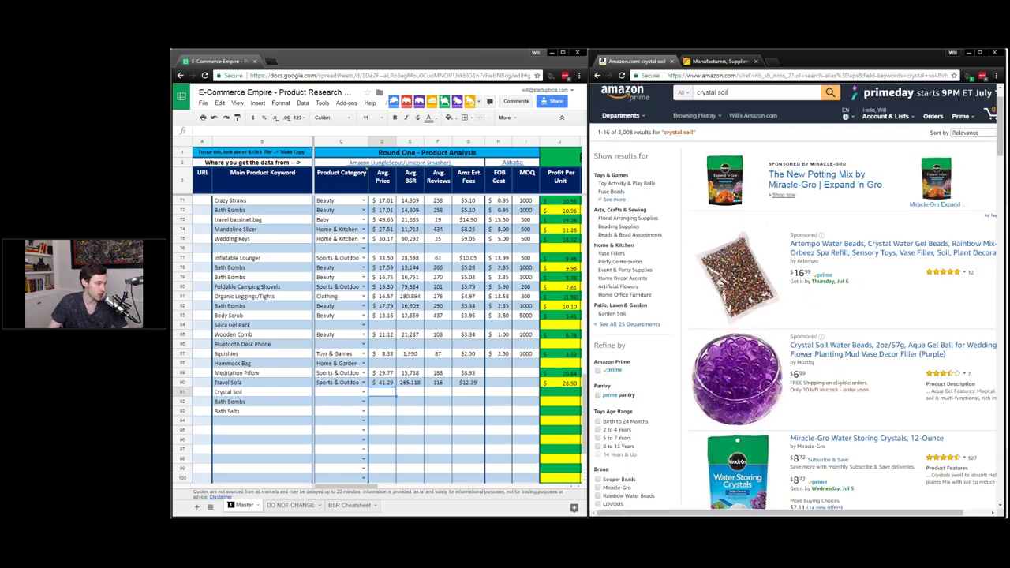
pyautogui.scroll(-1, 797, 296)
pyautogui.scroll(-1, 823, 368)
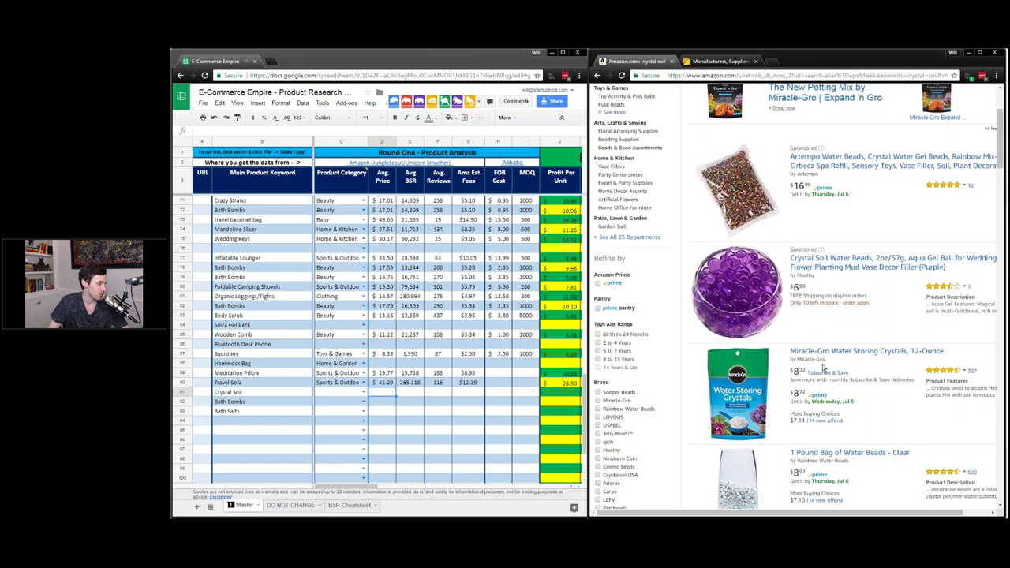
# Step: Select the Bath Bombs keyword below Crystal Soil in the workbook and search Amazon for "bath bombs"
pyautogui.scroll(-1, 823, 368)
pyautogui.scroll(-1, 796, 300)
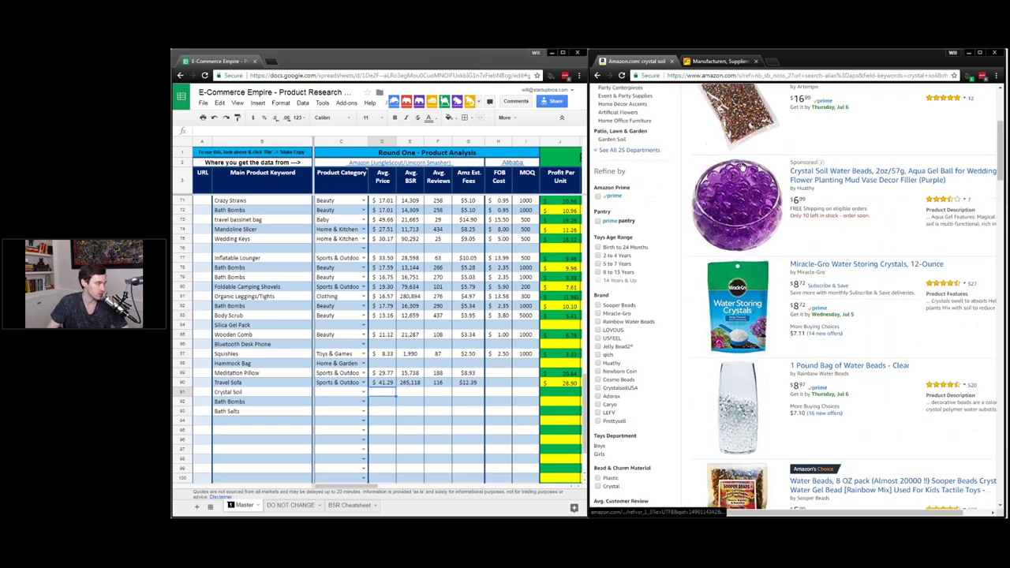
pyautogui.click(261, 401)
pyautogui.scroll(4, 797, 300)
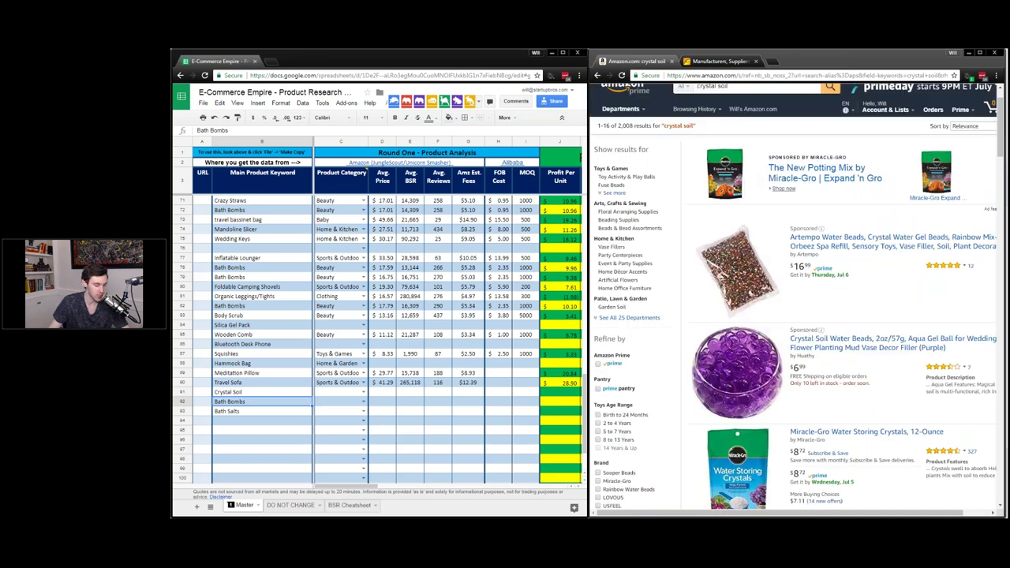
pyautogui.scroll(2, 793, 315)
pyautogui.tripleClick(730, 136)
pyautogui.write('bath bombs')
pyautogui.press('Return')
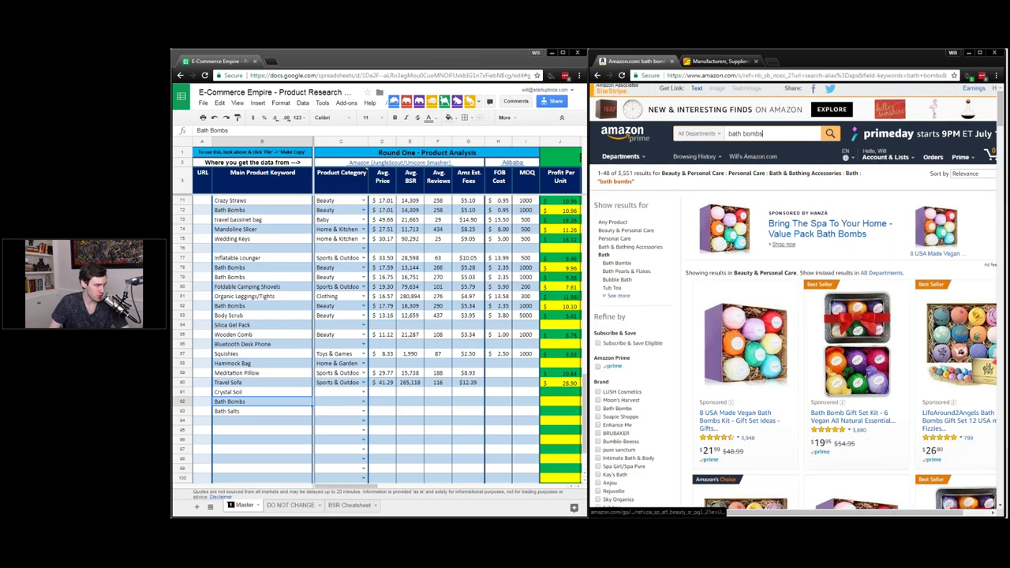
# Step: Run the Jungle Scout report on the bath bombs results and set the Bath Bombs row's product category to Beauty
pyautogui.click(995, 75)
pyautogui.click(966, 105)
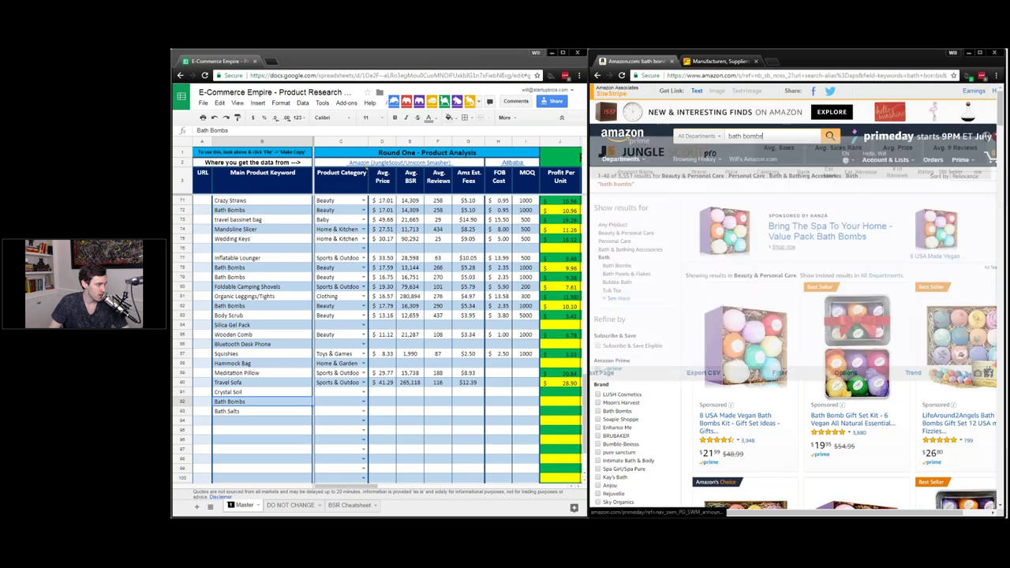
pyautogui.click(363, 401)
pyautogui.write('Beauty')
pyautogui.press('Return')
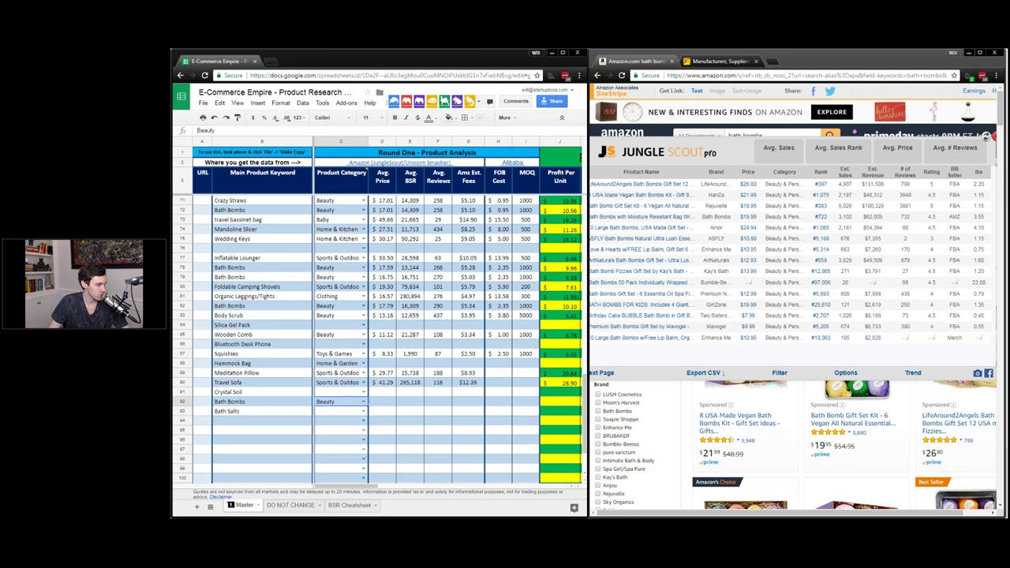
# Step: Enter the Jungle Scout averages in the Bath Bombs row: price 16.44, BSR 24210 and reviews 393
pyautogui.click(380, 405)
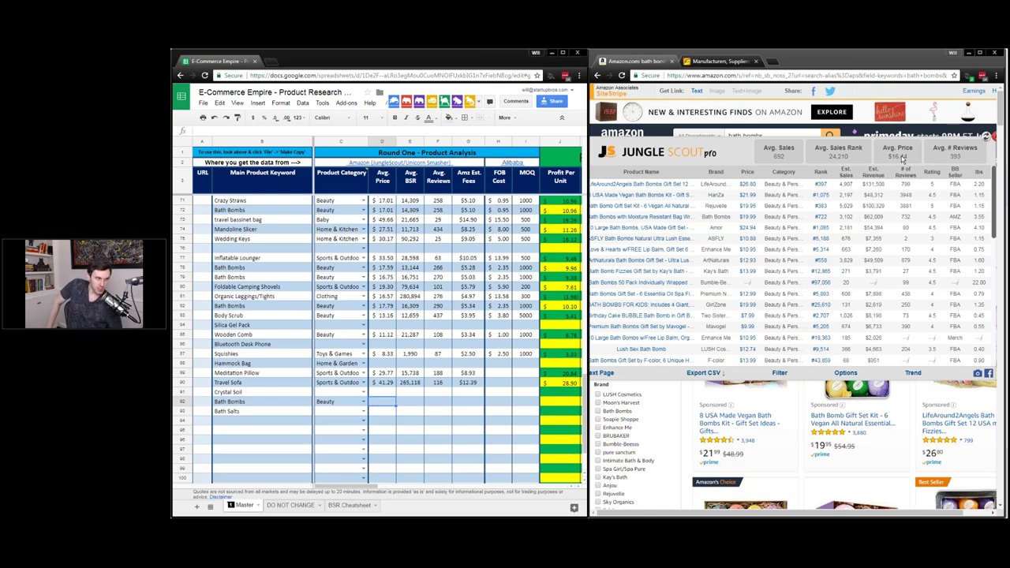
pyautogui.write('16.44')
pyautogui.press('Tab')
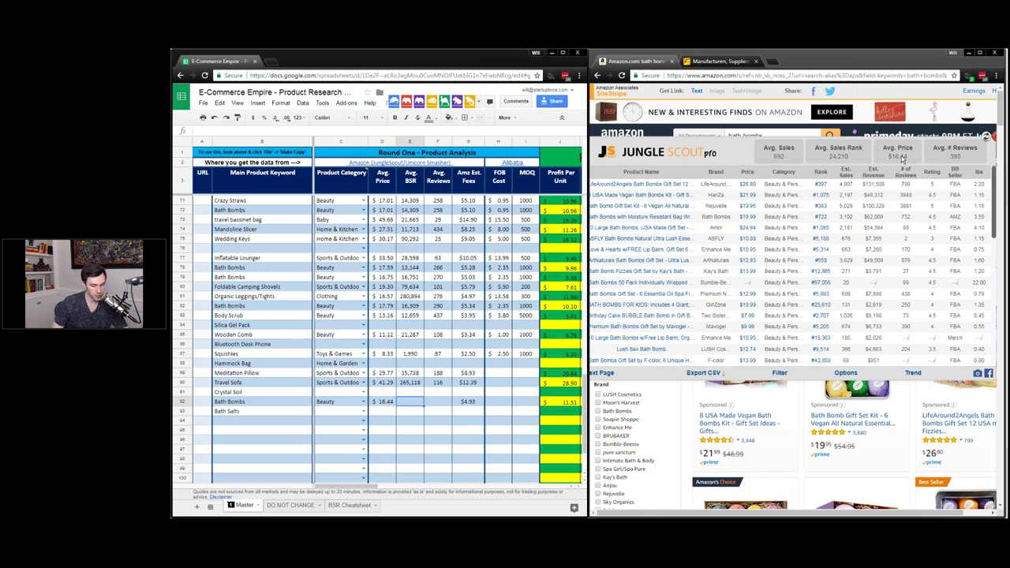
pyautogui.write('24210')
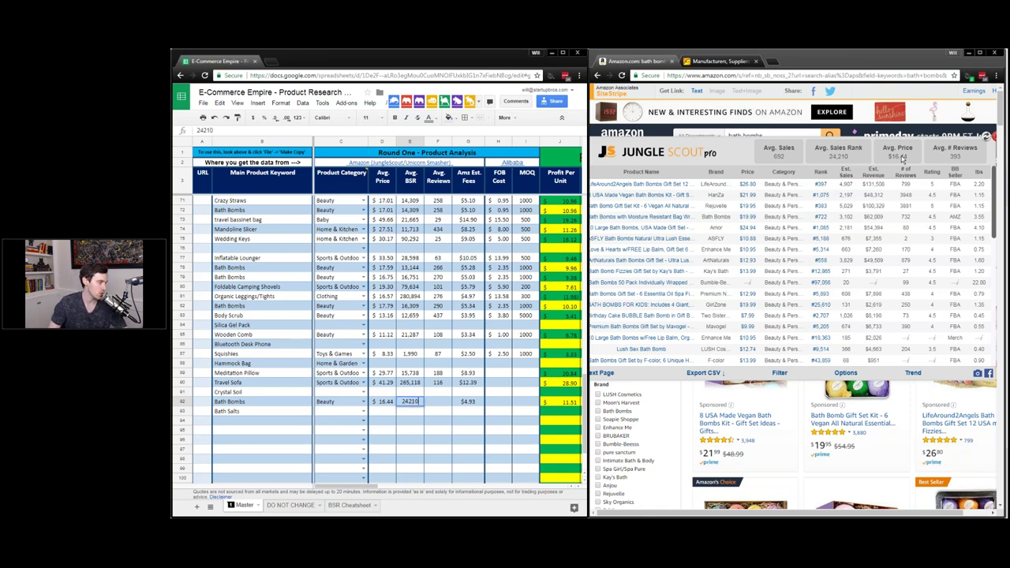
pyautogui.press('Tab')
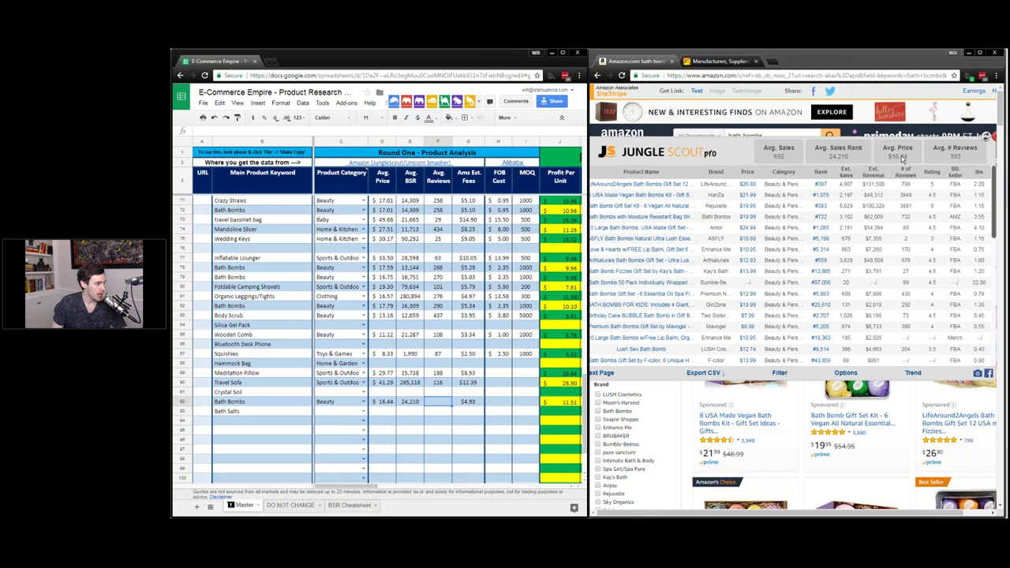
pyautogui.write('393')
pyautogui.press('Return')
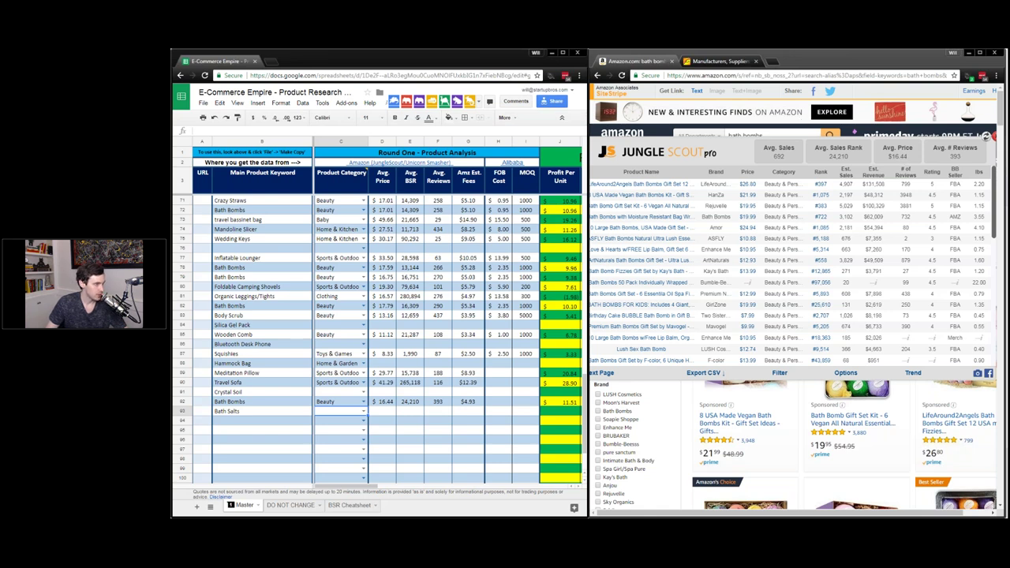
# Step: Search Amazon for "bath salts", refresh the Jungle Scout report and move it clear of the search bar
pyautogui.click(750, 135)
pyautogui.press('Return')
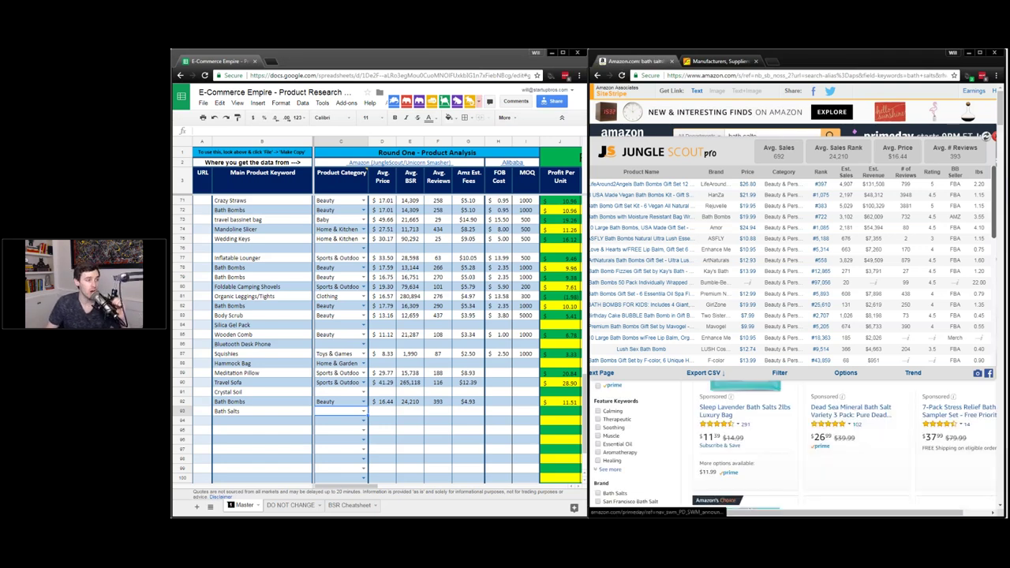
pyautogui.click(992, 137)
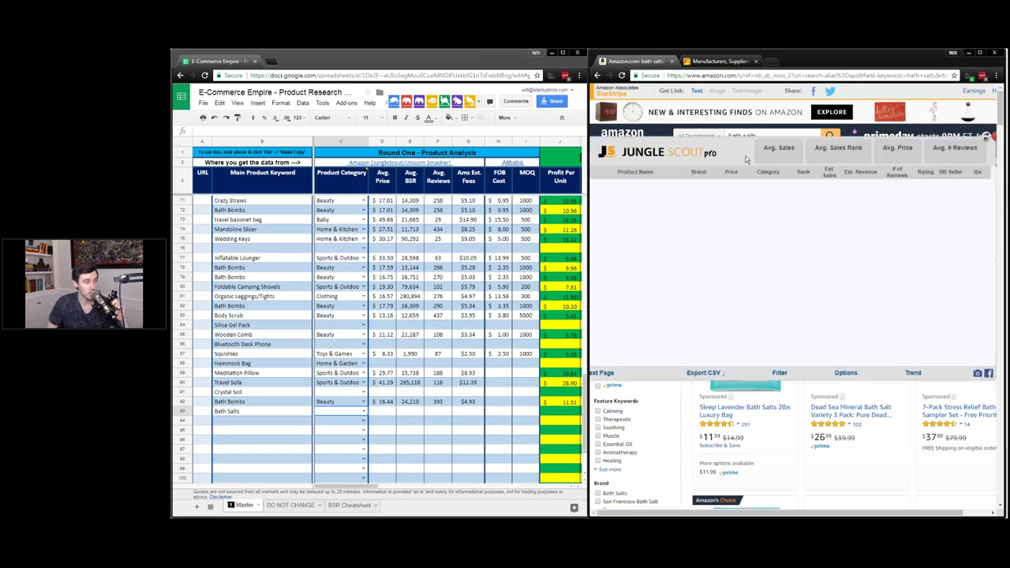
pyautogui.moveTo(745, 158); pyautogui.dragTo(749, 212)
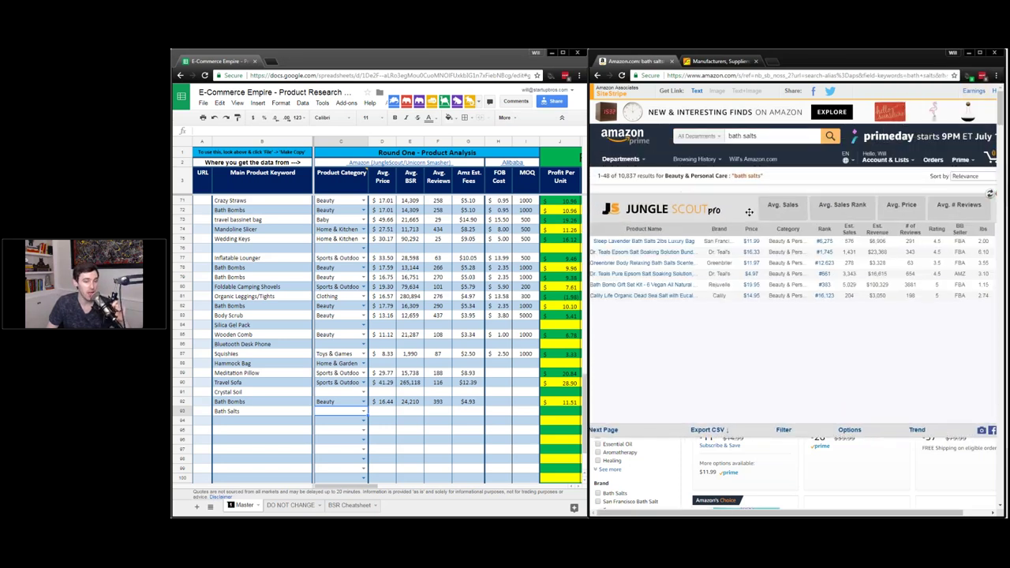
pyautogui.moveTo(749, 211); pyautogui.dragTo(734, 253)
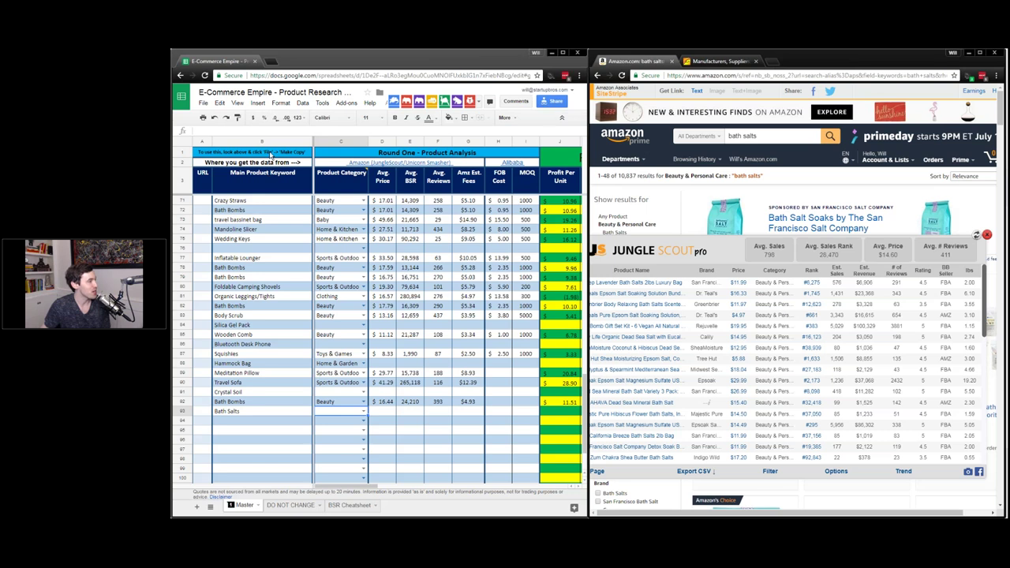
# Step: Bring up the Copy document dialog for the product research workbook and dismiss it without making a copy
pyautogui.click(272, 155)
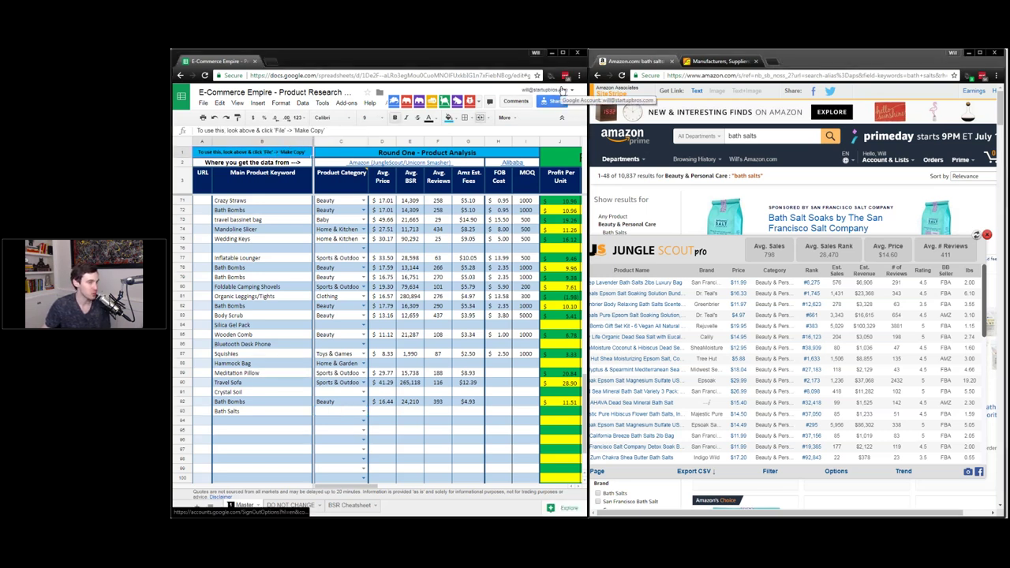
pyautogui.click(563, 89)
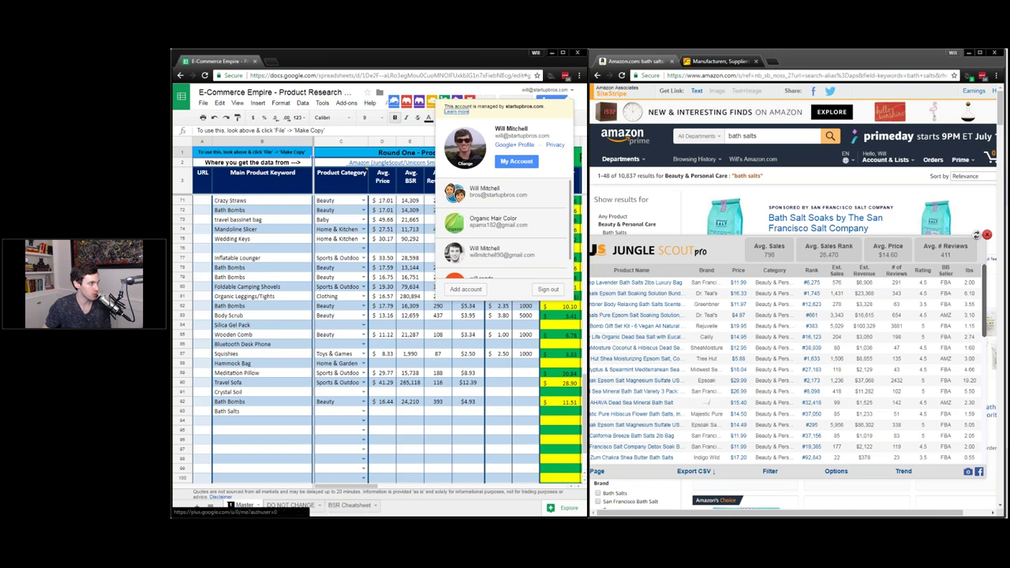
pyautogui.click(564, 90)
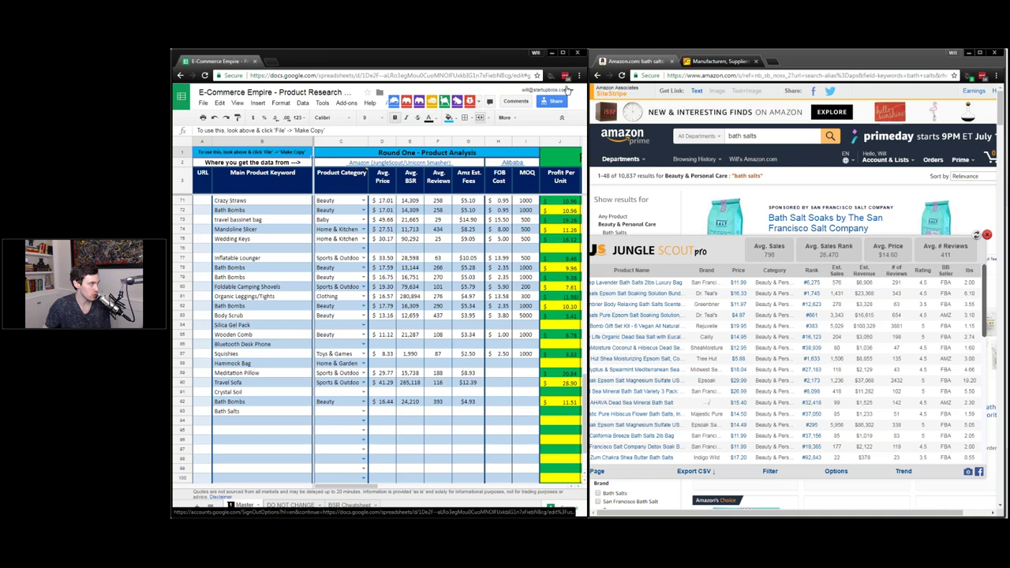
pyautogui.click(204, 104)
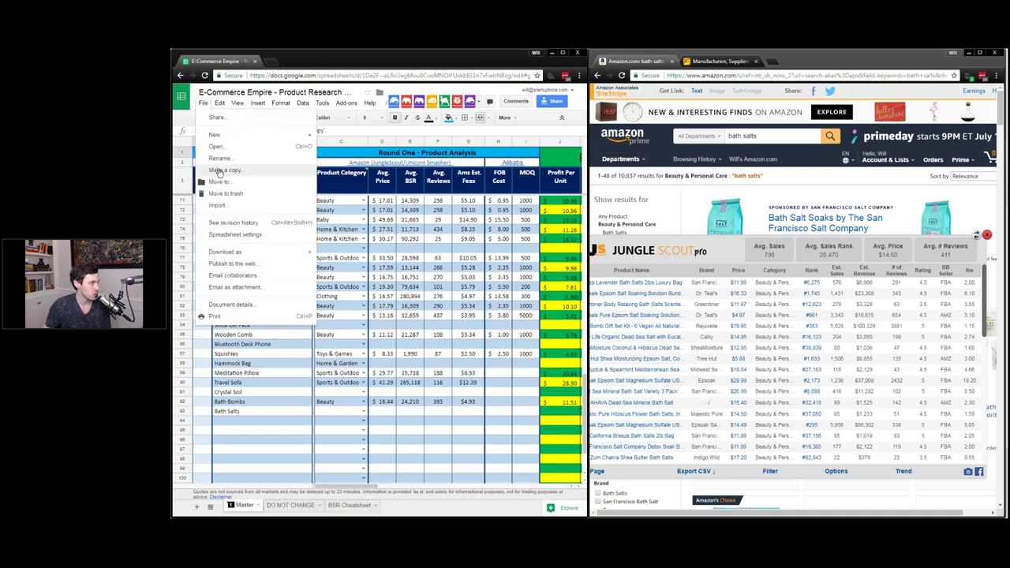
pyautogui.click(221, 170)
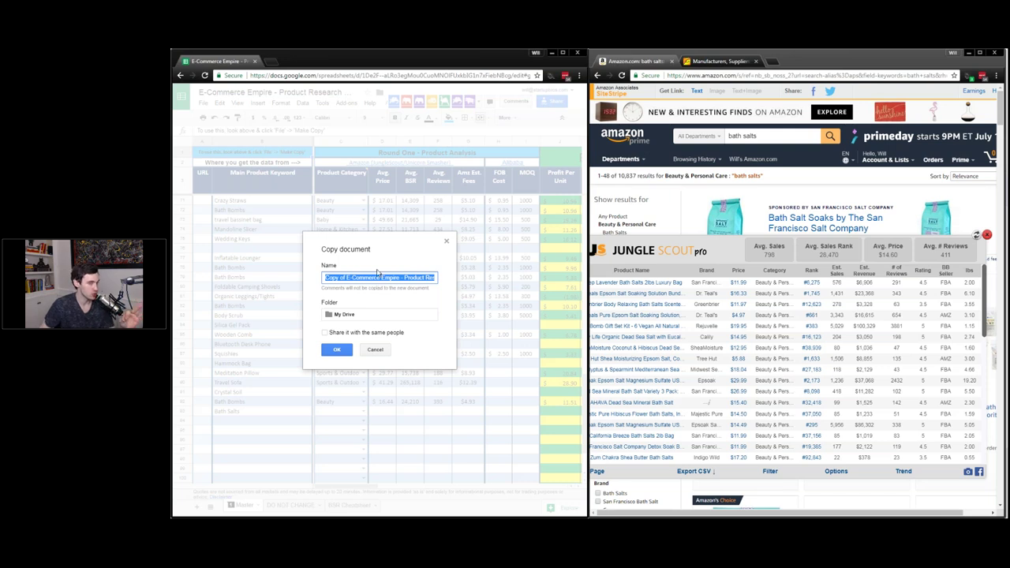
pyautogui.click(373, 349)
pyautogui.click(203, 103)
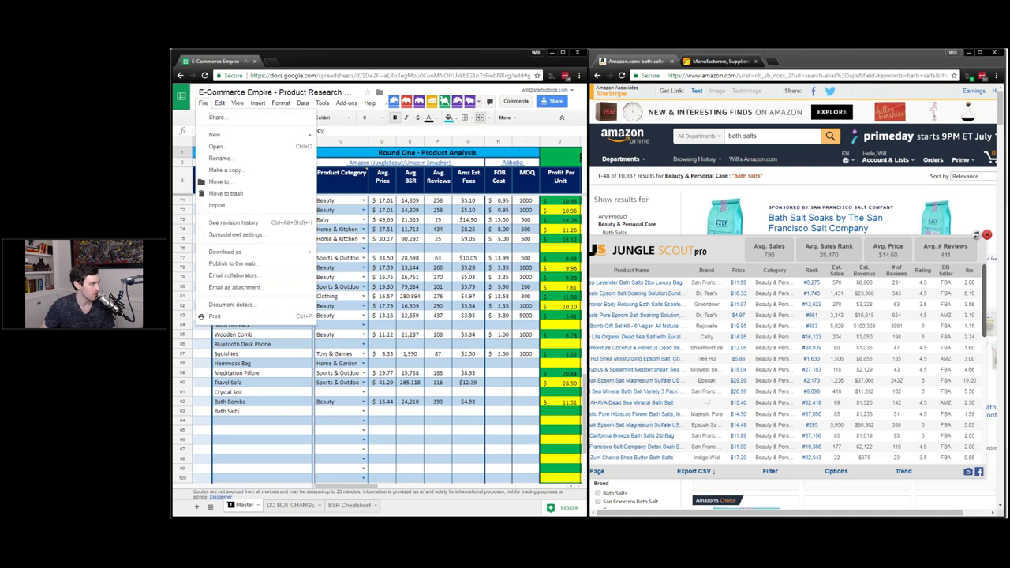
pyautogui.click(229, 169)
pyautogui.click(363, 351)
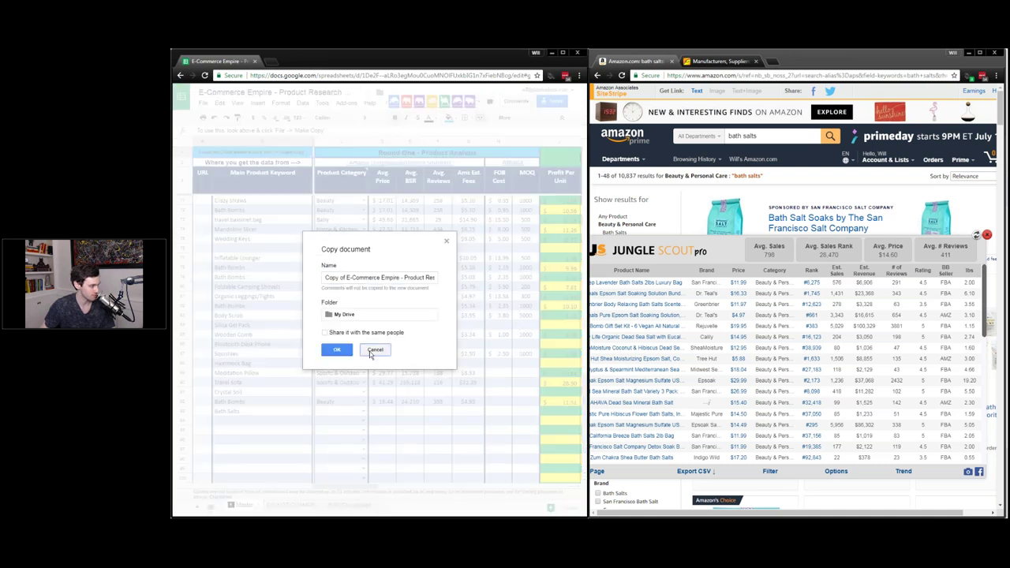
# Step: Fill in the Bath Salts row with category Beauty, average price 14.60, BSR 28470 and 411 reviews
pyautogui.click(327, 412)
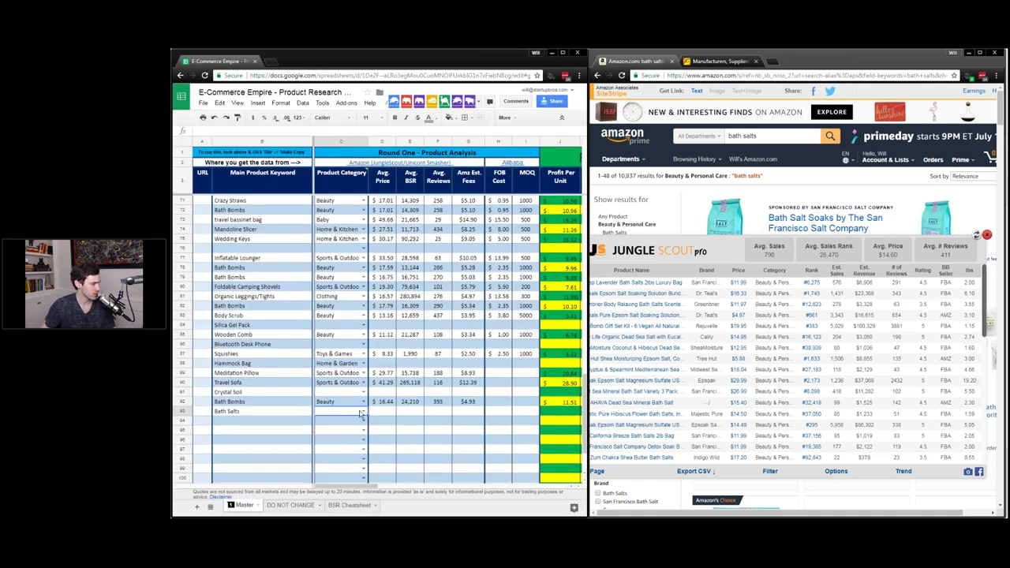
pyautogui.click(363, 412)
pyautogui.click(329, 463)
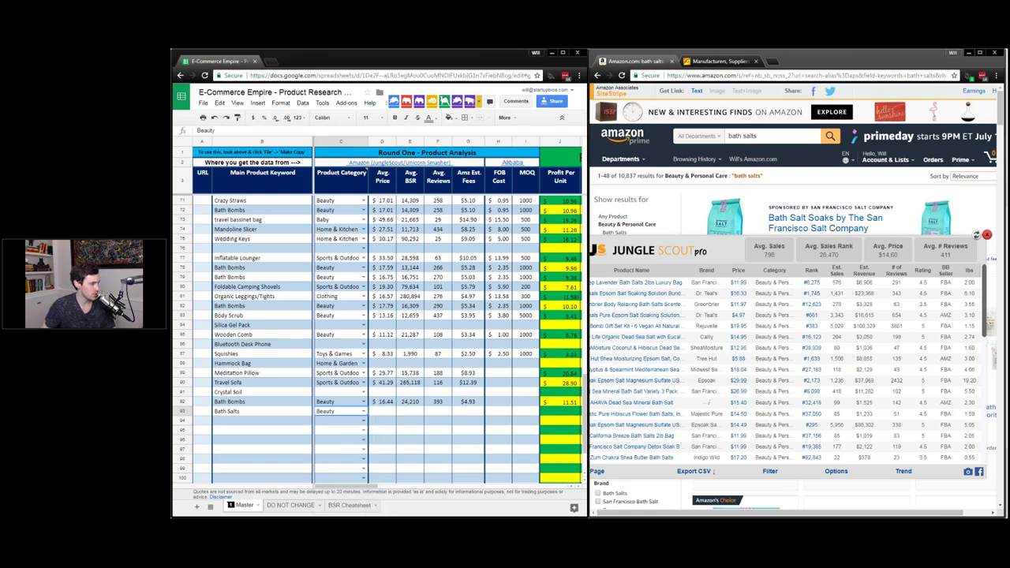
pyautogui.write('14.60')
pyautogui.press('Tab')
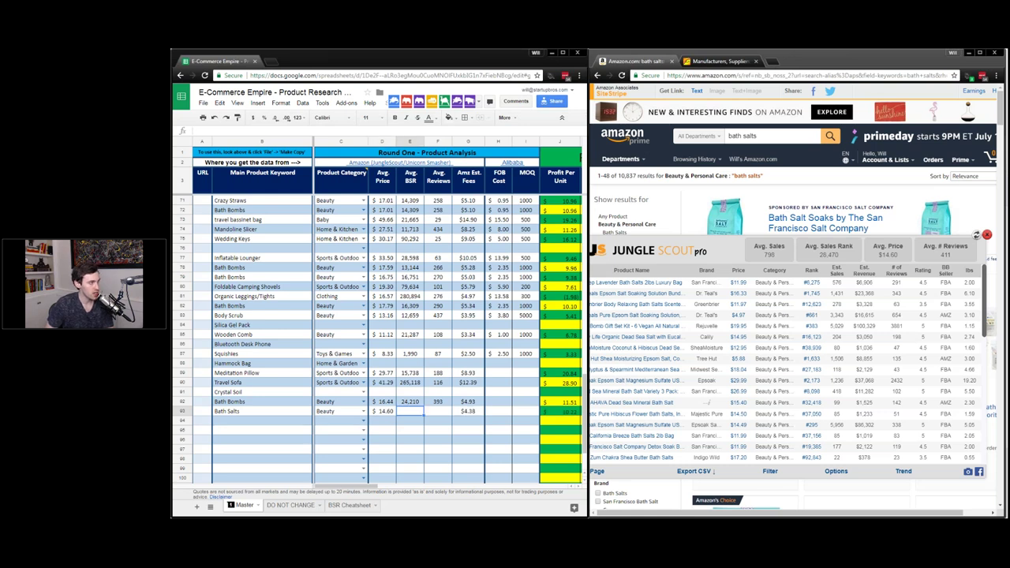
pyautogui.write('28,470')
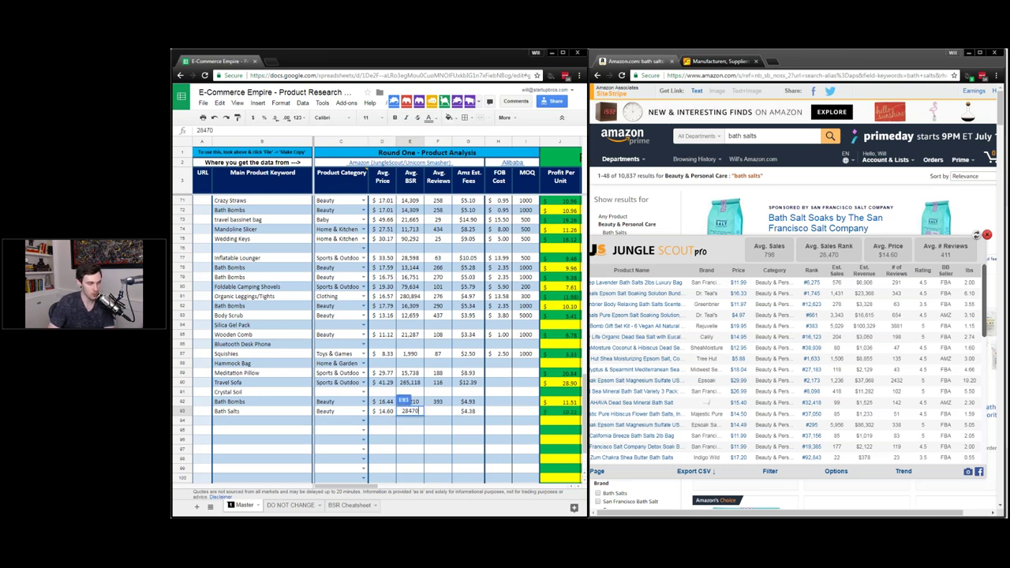
pyautogui.press('Tab')
pyautogui.write('411')
pyautogui.press('Tab')
pyautogui.press('Tab')
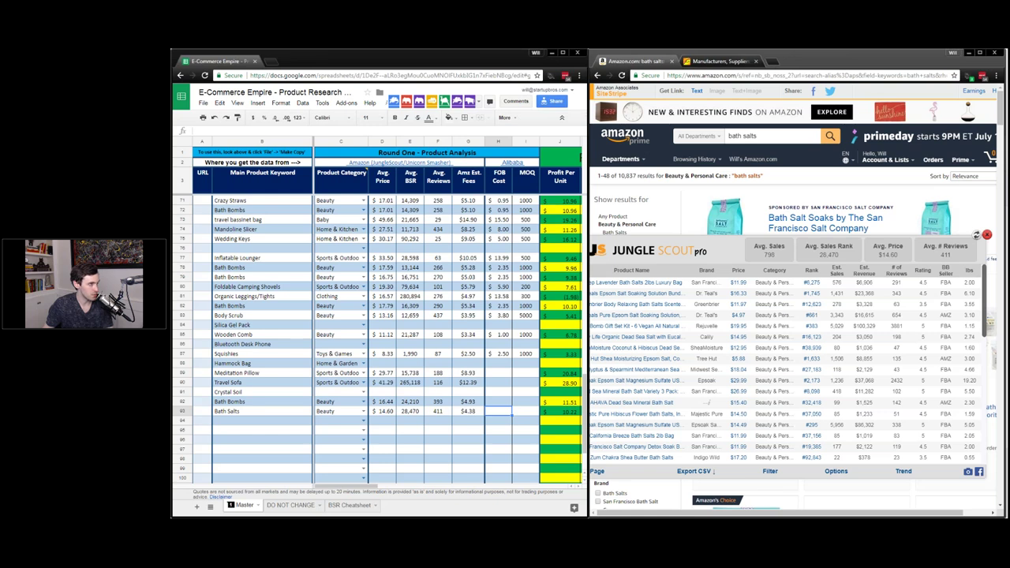
# Step: Move the Amazon page into the workbook's browser window, leaving Alibaba alone beside it, and return to the workbook
pyautogui.hotkey('ctrl', 'Tab')
pyautogui.moveTo(491, 80); pyautogui.dragTo(304, 61)
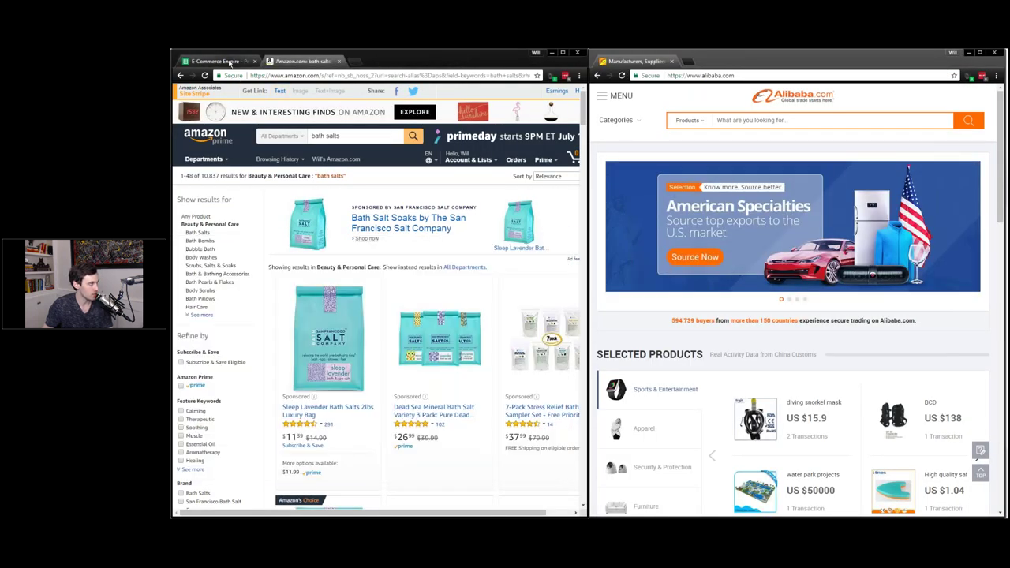
pyautogui.click(215, 61)
pyautogui.click(315, 62)
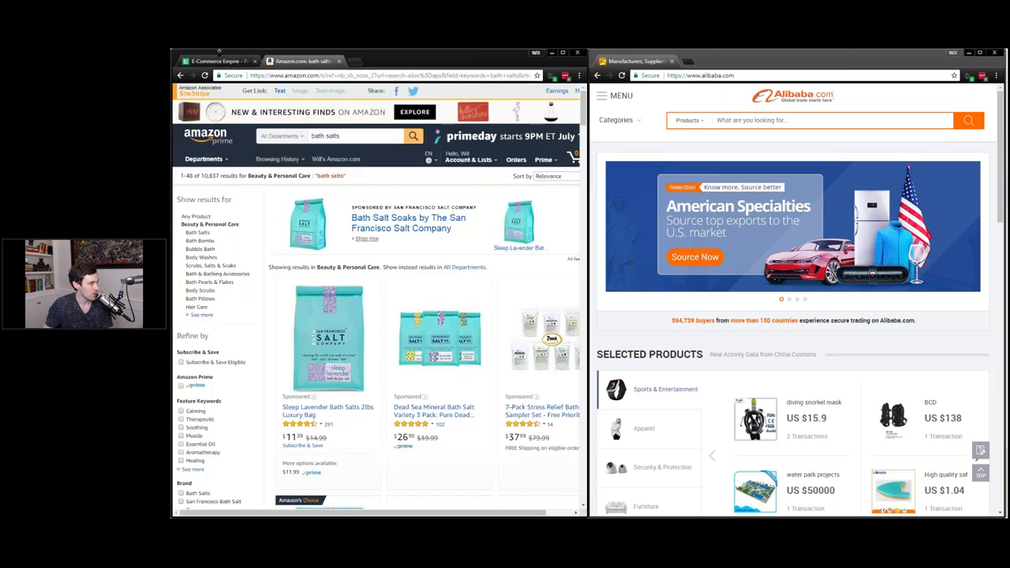
pyautogui.click(216, 61)
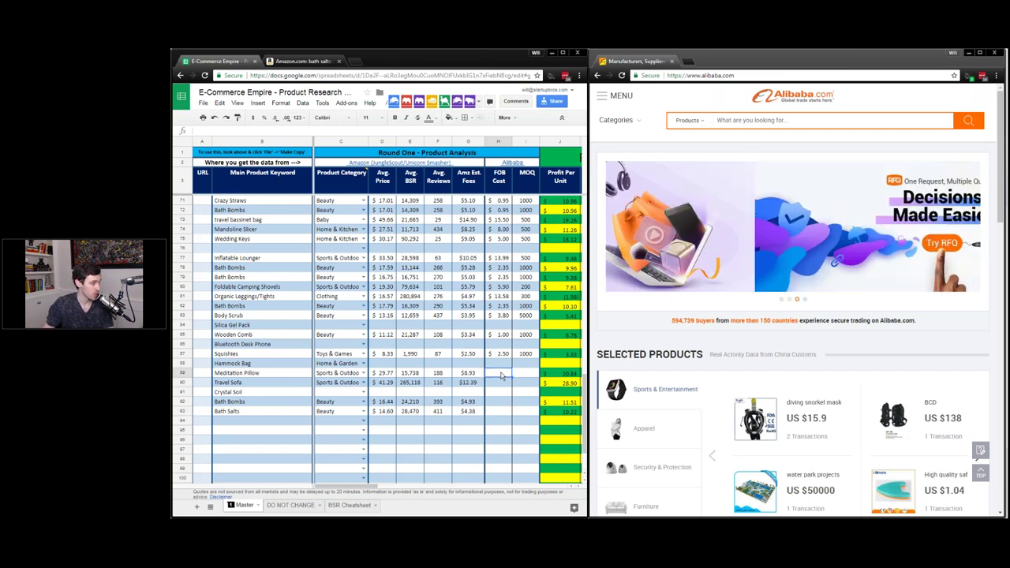
# Step: Select the Meditation Pillow keyword in the workbook and search Alibaba for "meditation pillow"
pyautogui.click(261, 372)
pyautogui.click(829, 119)
pyautogui.write('m')
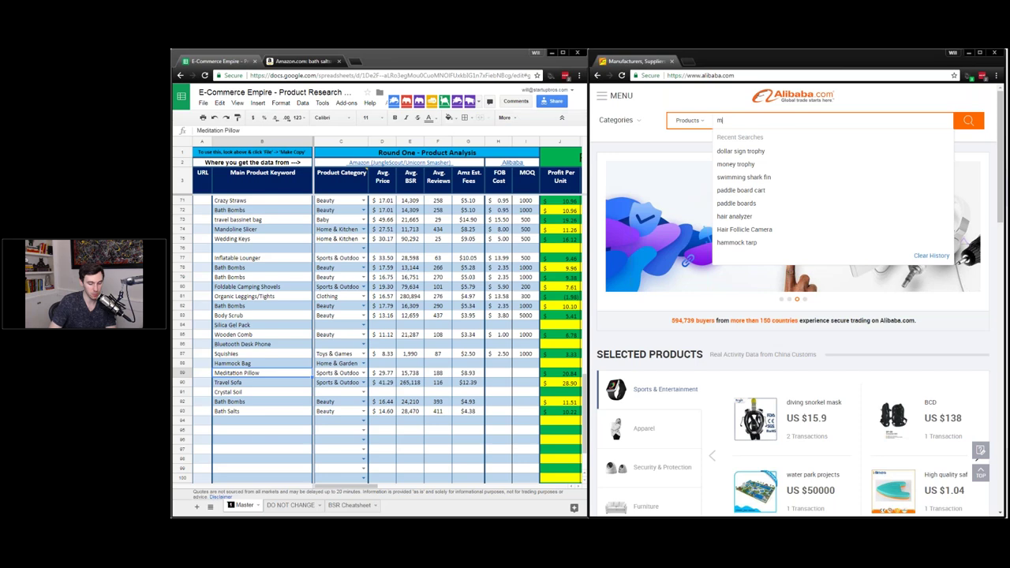
pyautogui.write('editation pillow')
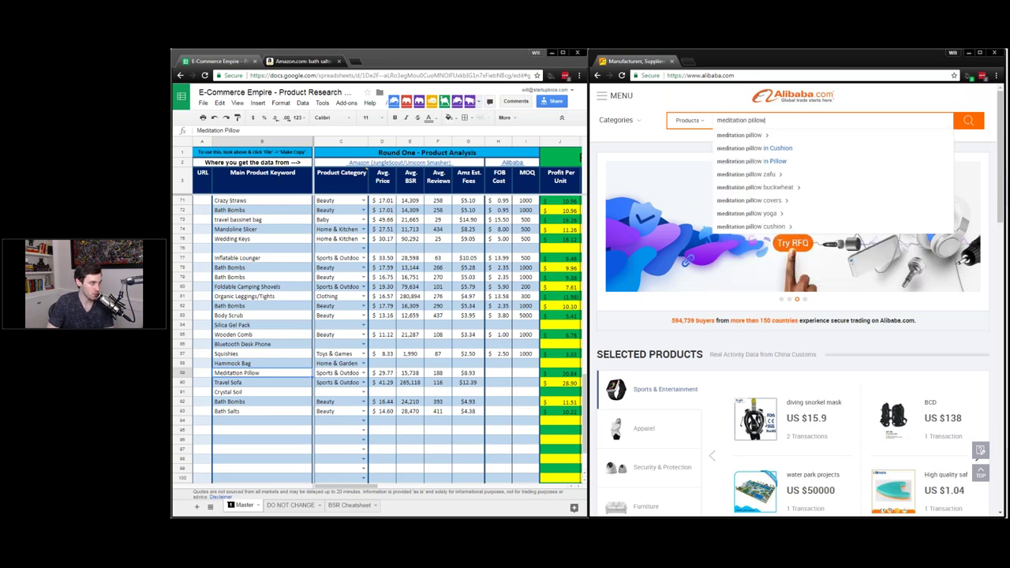
pyautogui.press('Return')
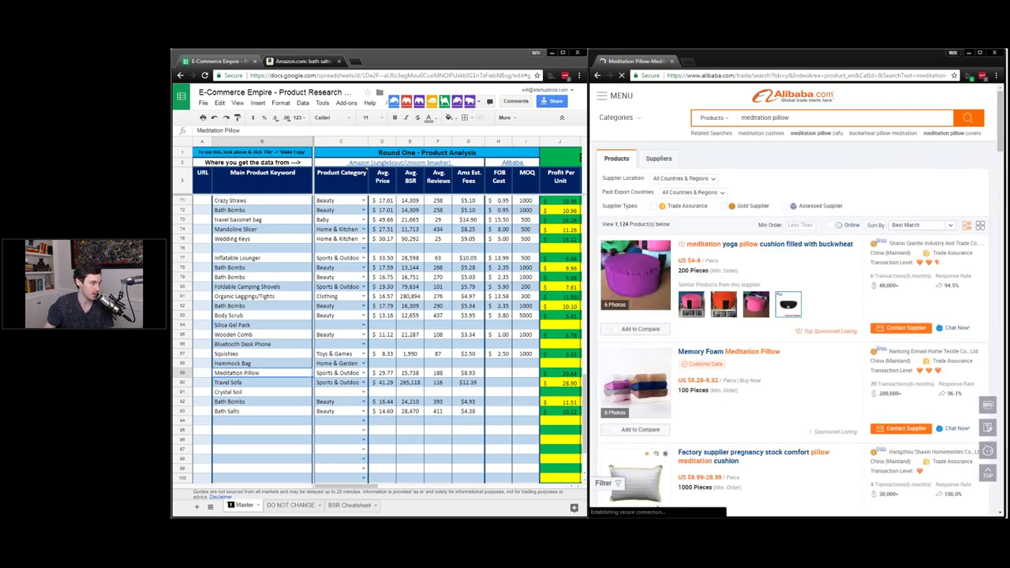
# Step: Search Amazon for "meditation pillow" and view the first listings beside the Alibaba supplier offers
pyautogui.click(304, 61)
pyautogui.tripleClick(334, 137)
pyautogui.write('medit')
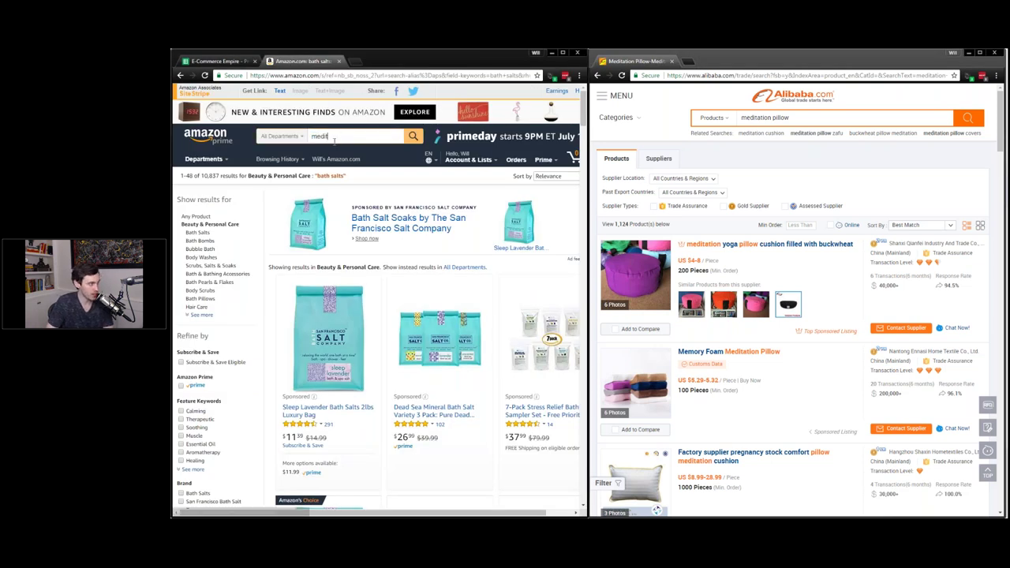
pyautogui.write('ation pillow')
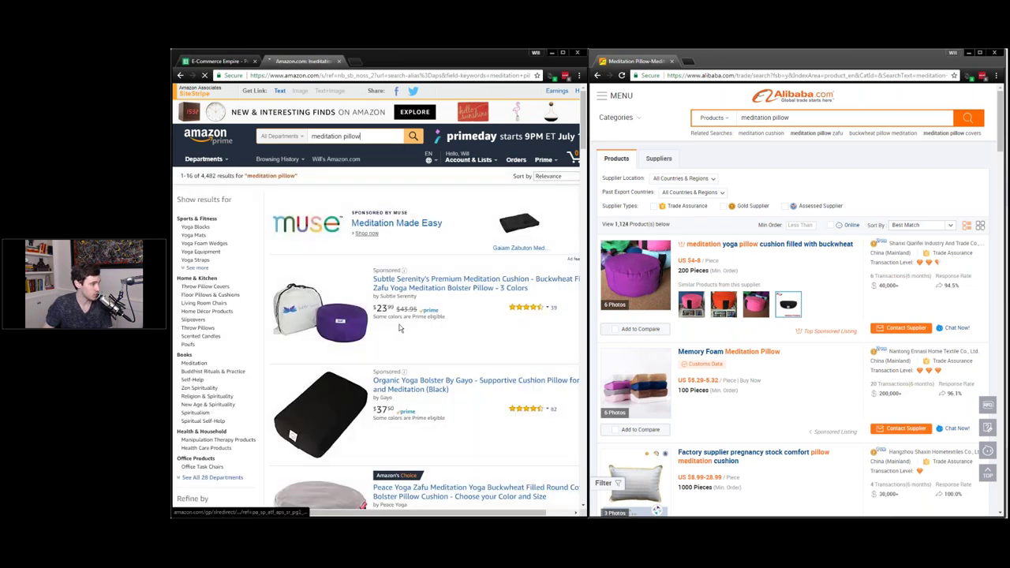
pyautogui.scroll(-1, 399, 329)
pyautogui.scroll(-1, 379, 316)
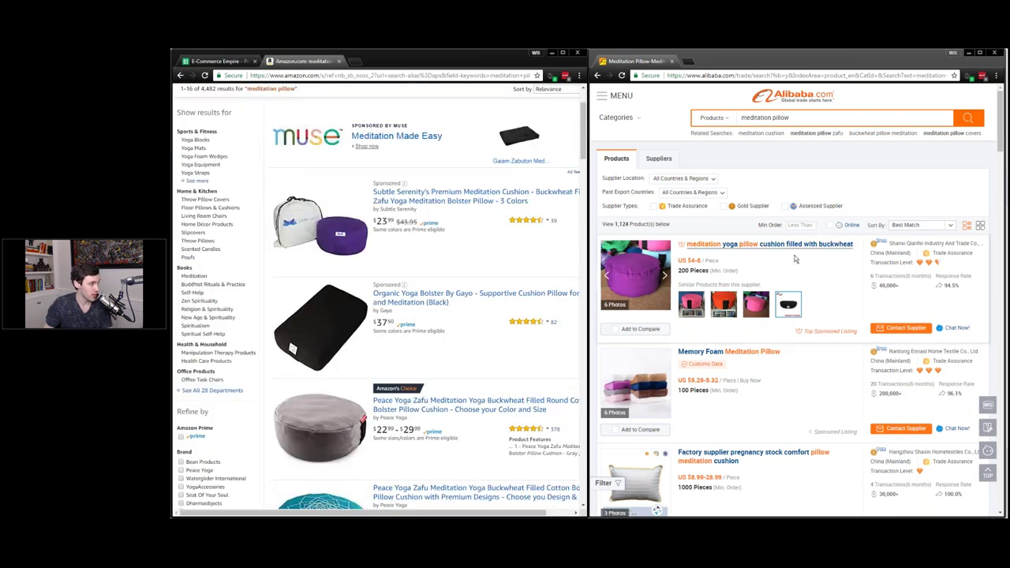
# Step: Open the buckwheat meditation yoga pillow offer on Alibaba and the Subtle Serenity Premium Meditation Cushion listing on Amazon for comparison
pyautogui.middleClick(761, 245)
pyautogui.hotkey('ctrl', 'Tab')
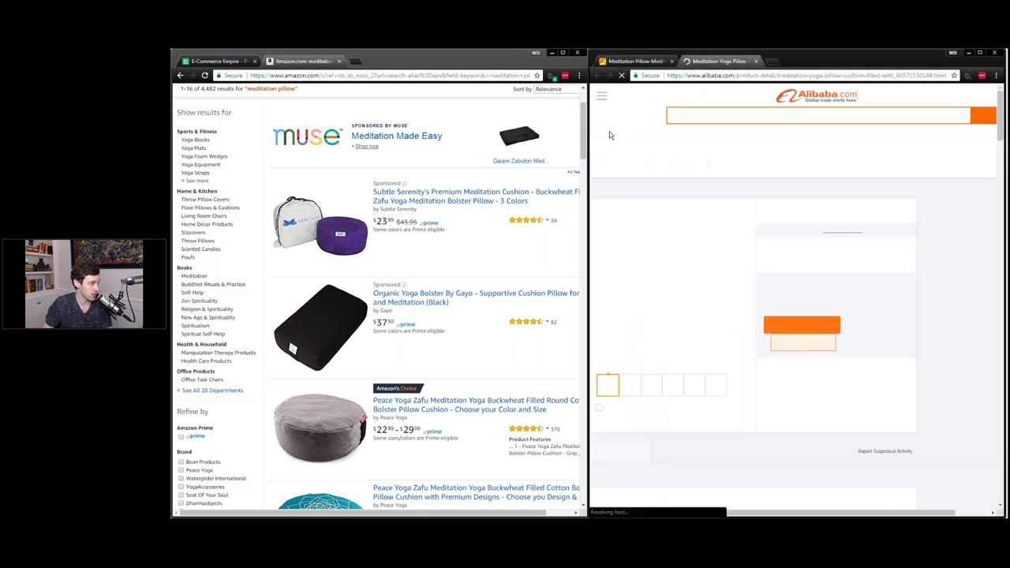
pyautogui.click(424, 201)
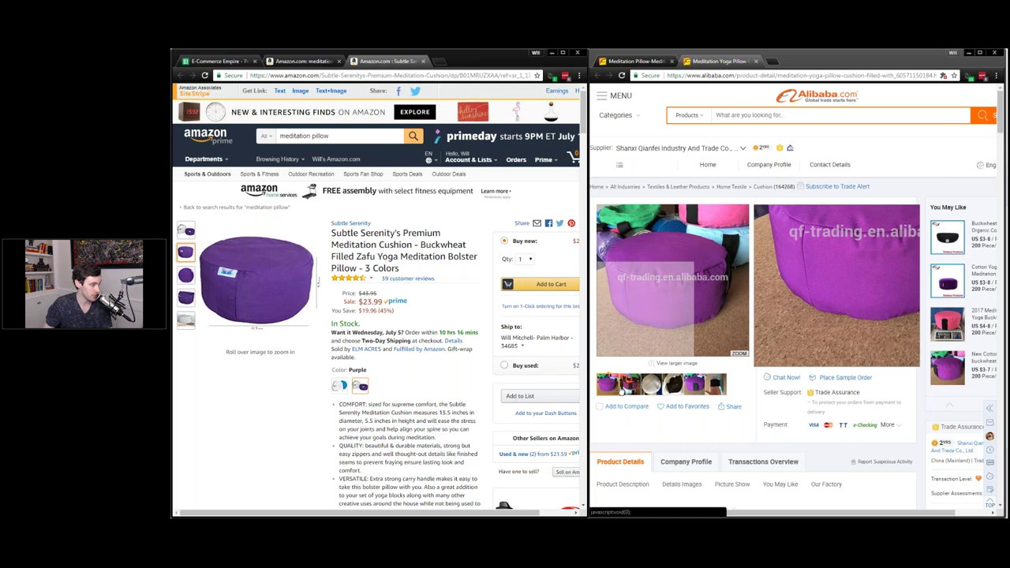
# Step: Examine the Alibaba meditation cushion's photos of the buckwheat filling and handle, plus its packaging details and product description
pyautogui.moveTo(649, 393)
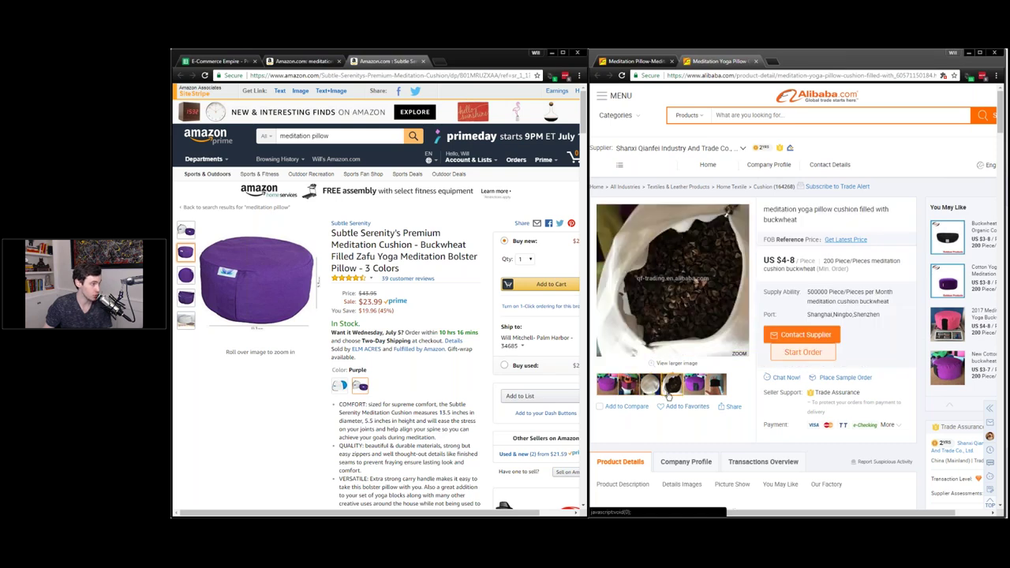
pyautogui.moveTo(704, 392)
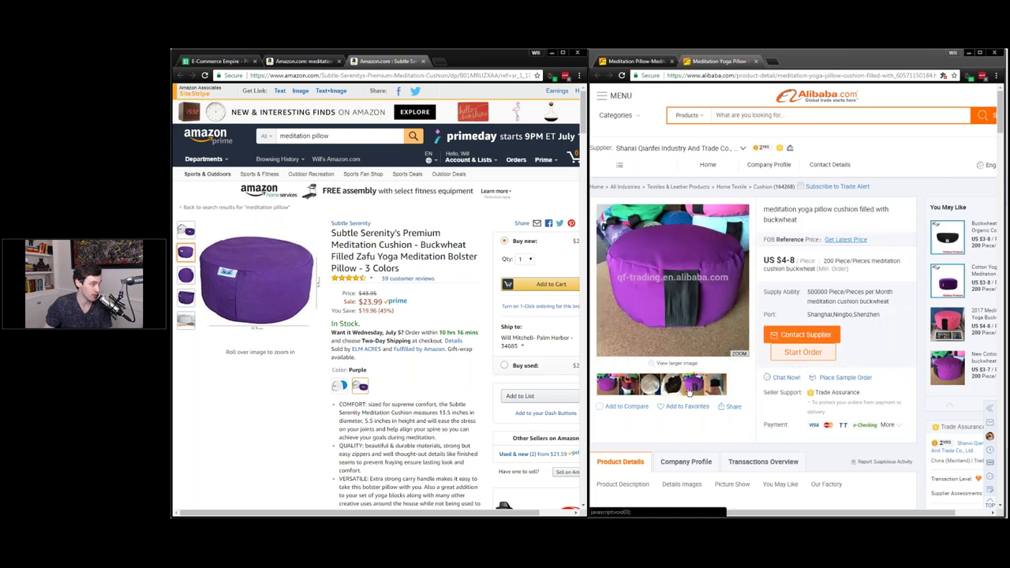
pyautogui.moveTo(682, 296)
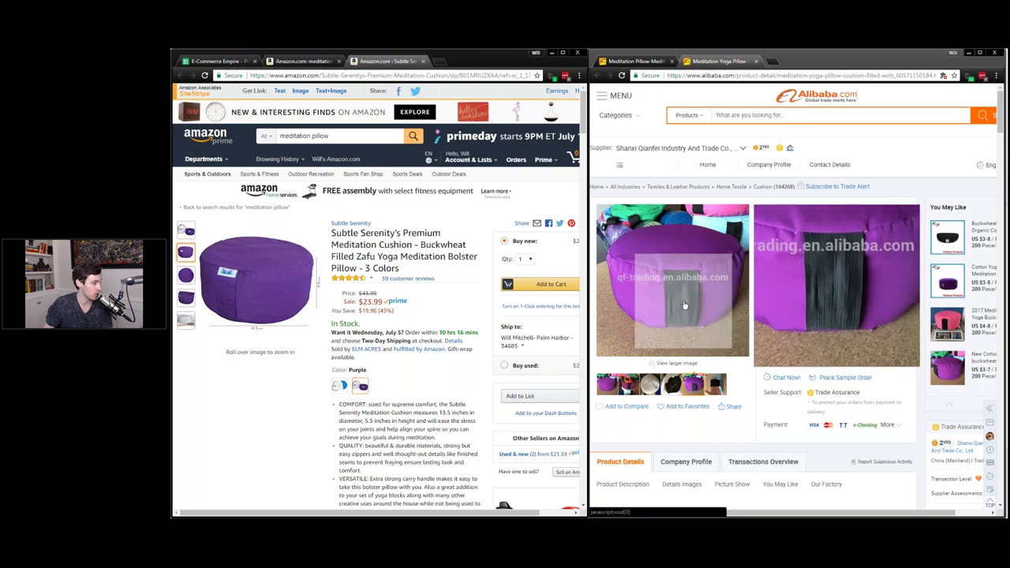
pyautogui.moveTo(665, 238)
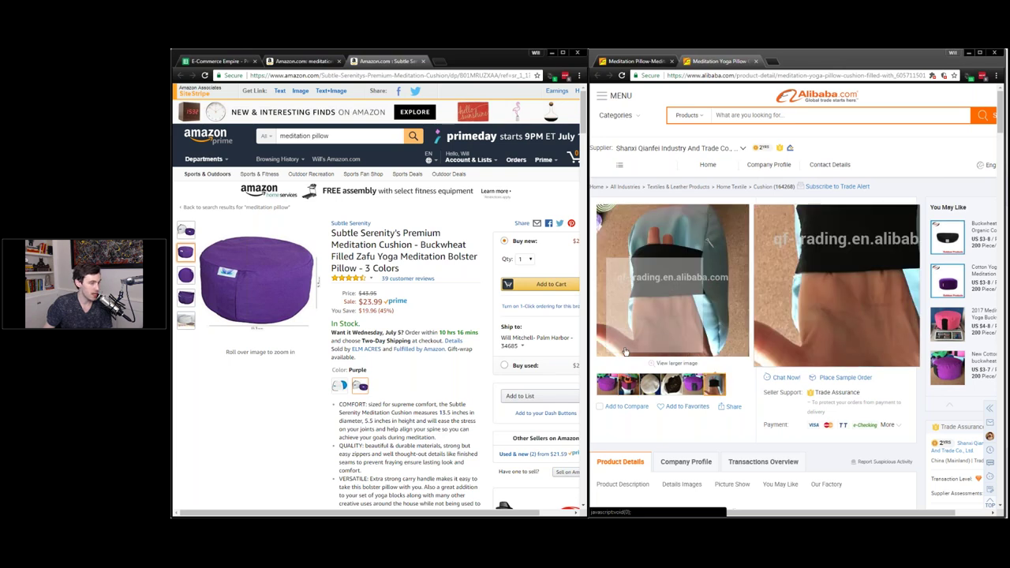
pyautogui.scroll(-1, 868, 253)
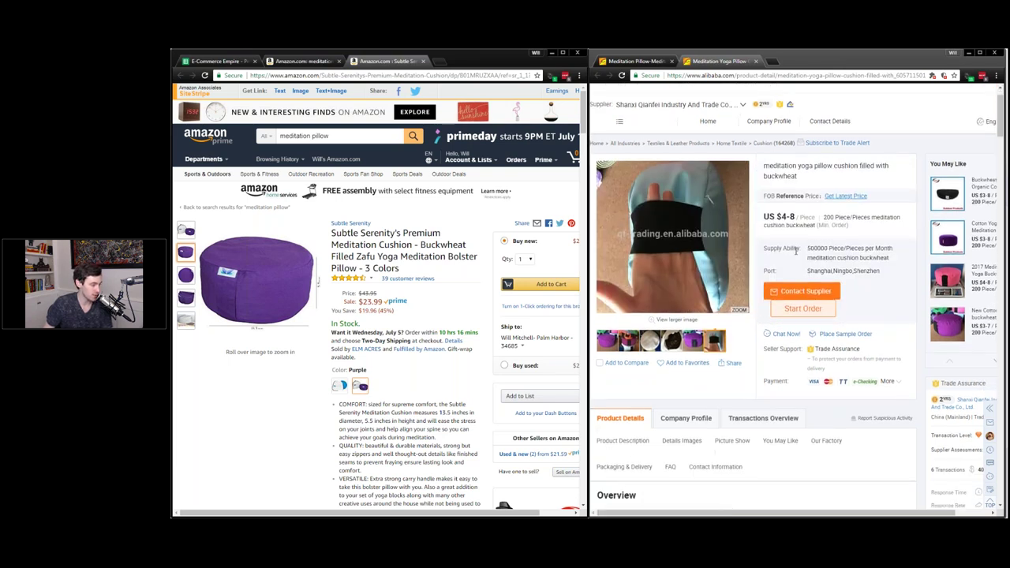
pyautogui.scroll(-8, 795, 251)
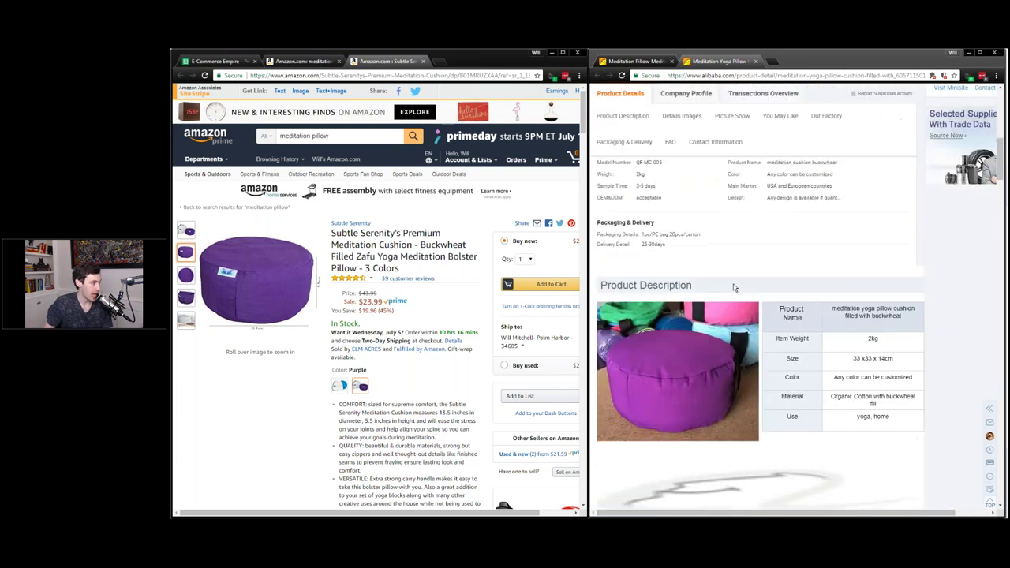
# Step: Review the product description, detail images and specifications of the buckwheat-filled meditation yoga pillow listing
pyautogui.scroll(-1, 731, 358)
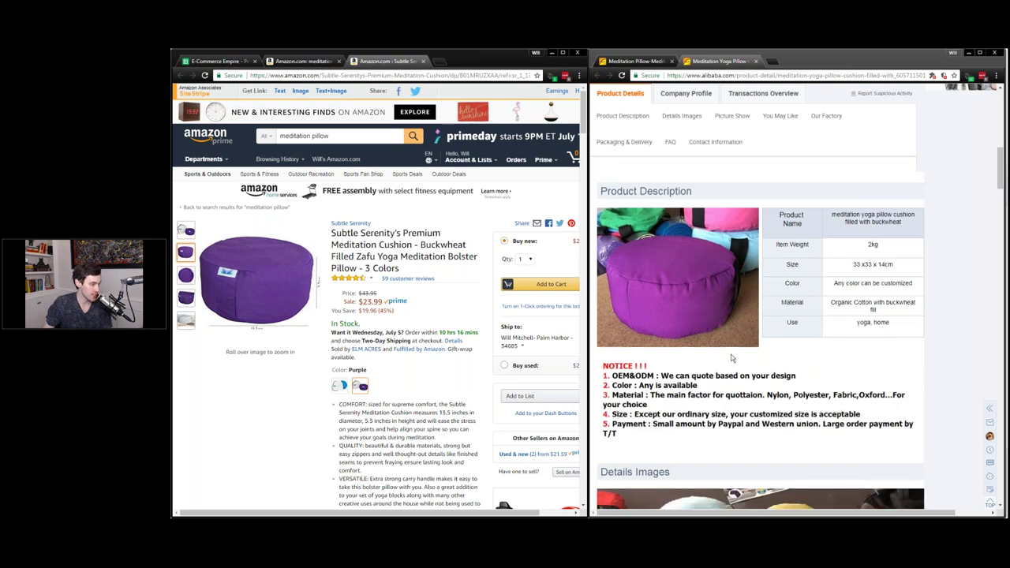
pyautogui.scroll(-8, 732, 359)
pyautogui.scroll(4, 732, 353)
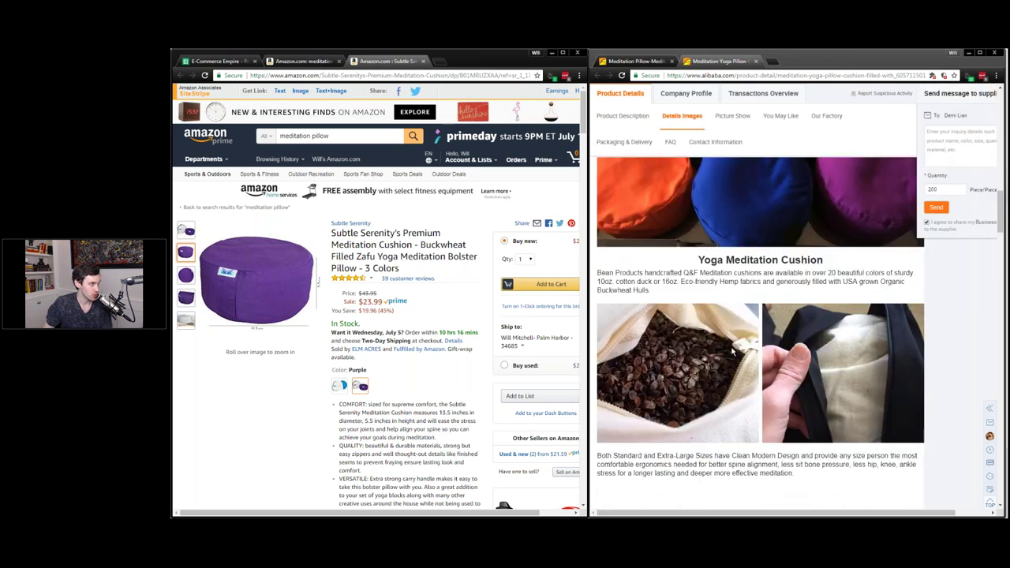
pyautogui.scroll(15, 732, 353)
# Step: Return to the meditation pillow search results and check the unit price of the buckwheat-filled cushion listing
pyautogui.click(660, 62)
pyautogui.scroll(-4, 722, 256)
pyautogui.scroll(-4, 750, 288)
pyautogui.moveTo(724, 271)
pyautogui.mouseDown()
pyautogui.moveTo(682, 271)
pyautogui.moveTo(714, 272)
pyautogui.moveTo(713, 262)
pyautogui.mouseUp()
pyautogui.click(682, 270)
pyautogui.click(690, 277)
pyautogui.scroll(10, 714, 272)
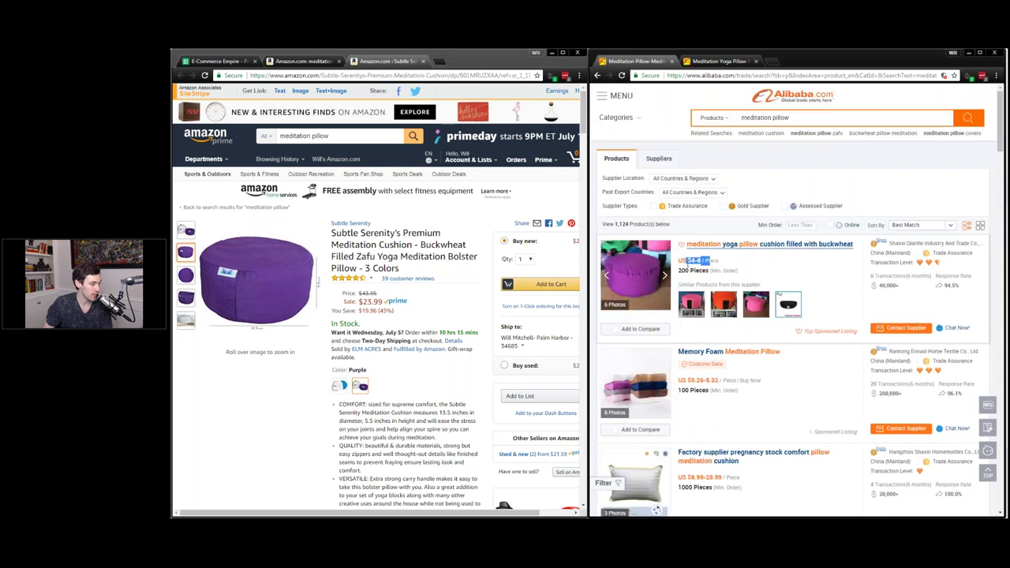
# Step: Compare the per-piece prices of similar round meditation cushions throughout the supplier search results
pyautogui.scroll(-10, 713, 262)
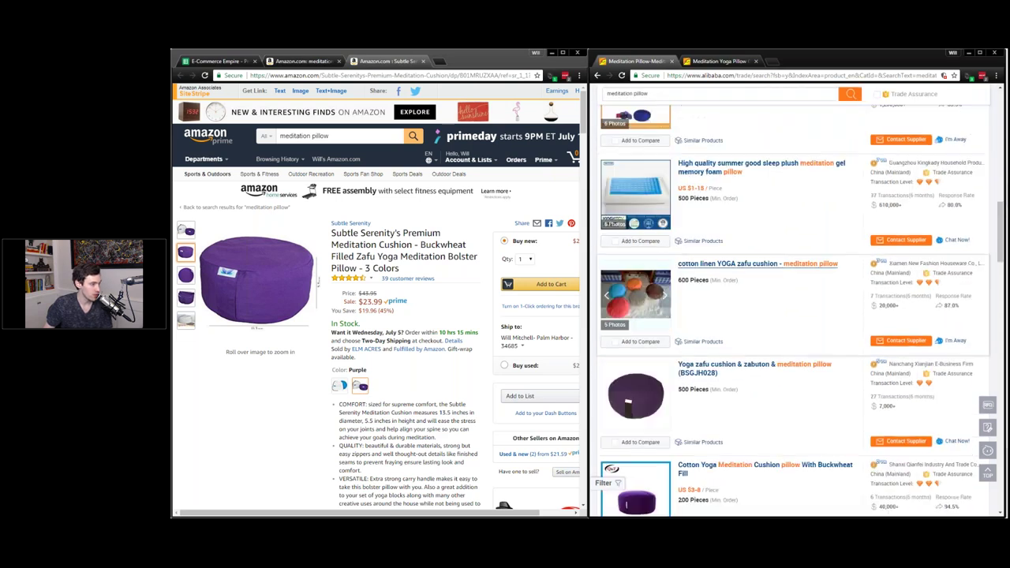
pyautogui.scroll(-5, 699, 118)
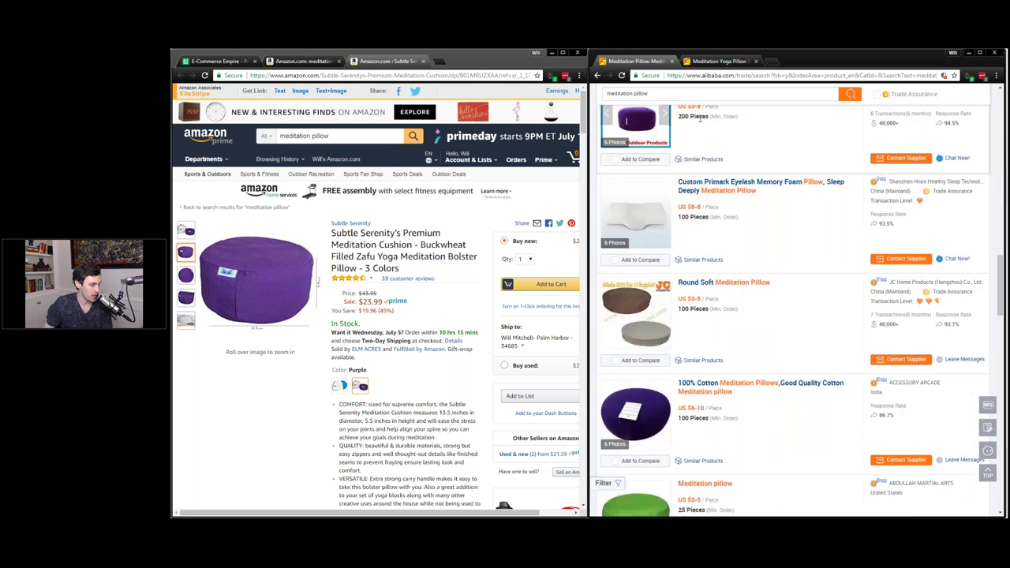
pyautogui.scroll(-4, 700, 117)
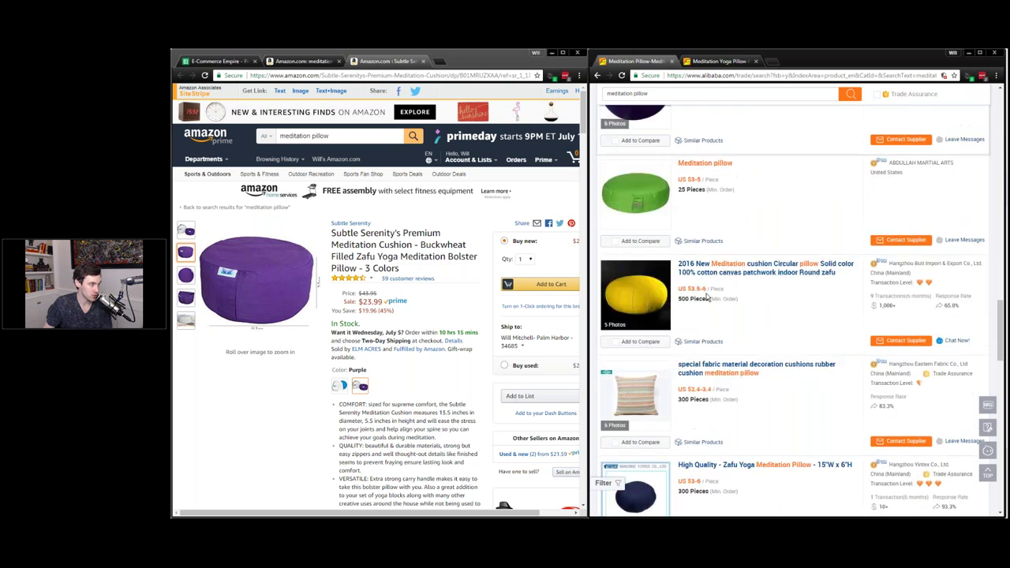
pyautogui.scroll(-1, 710, 284)
pyautogui.scroll(-1, 712, 278)
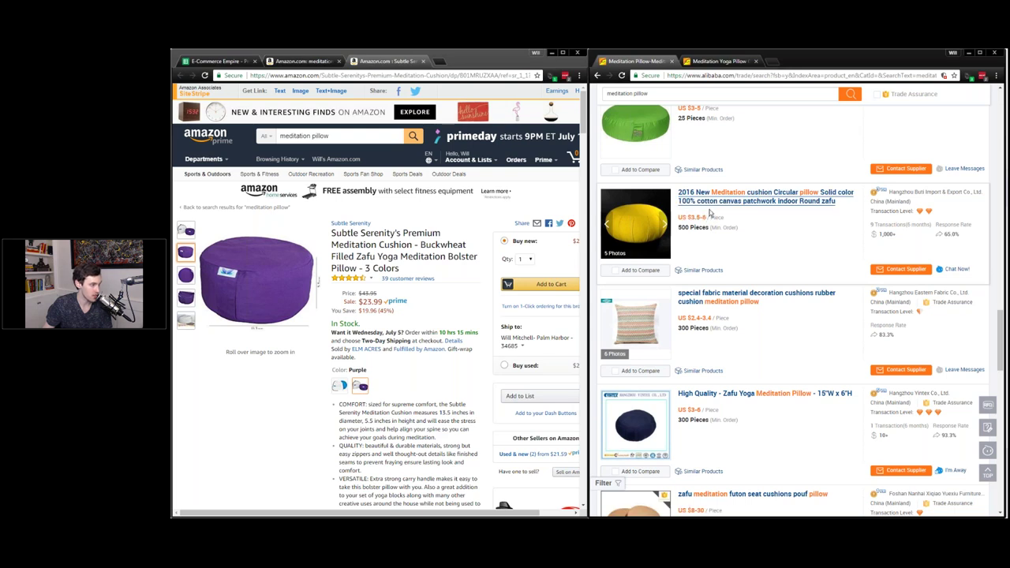
pyautogui.scroll(-1, 709, 213)
pyautogui.scroll(-6, 709, 213)
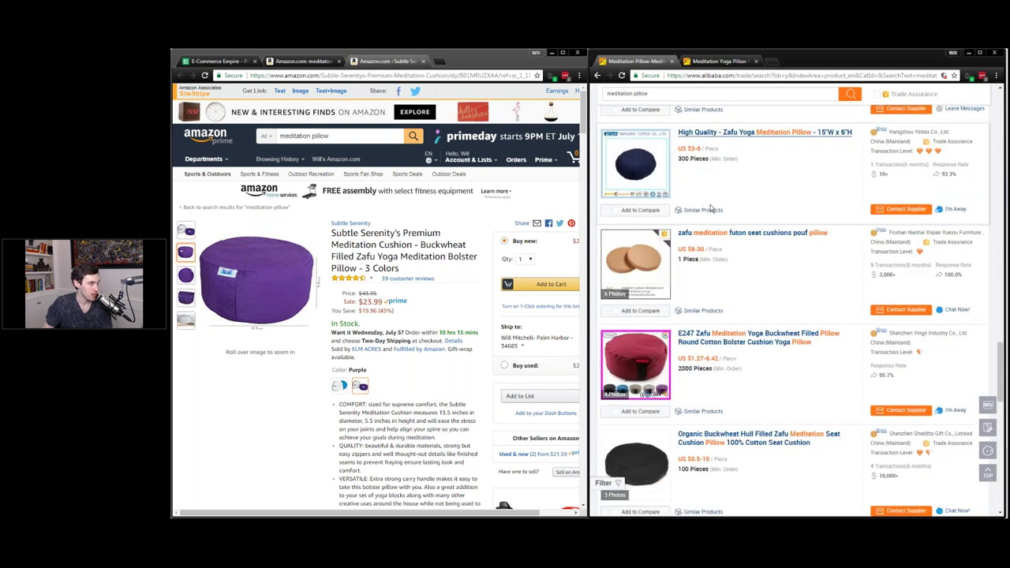
pyautogui.scroll(-10, 709, 213)
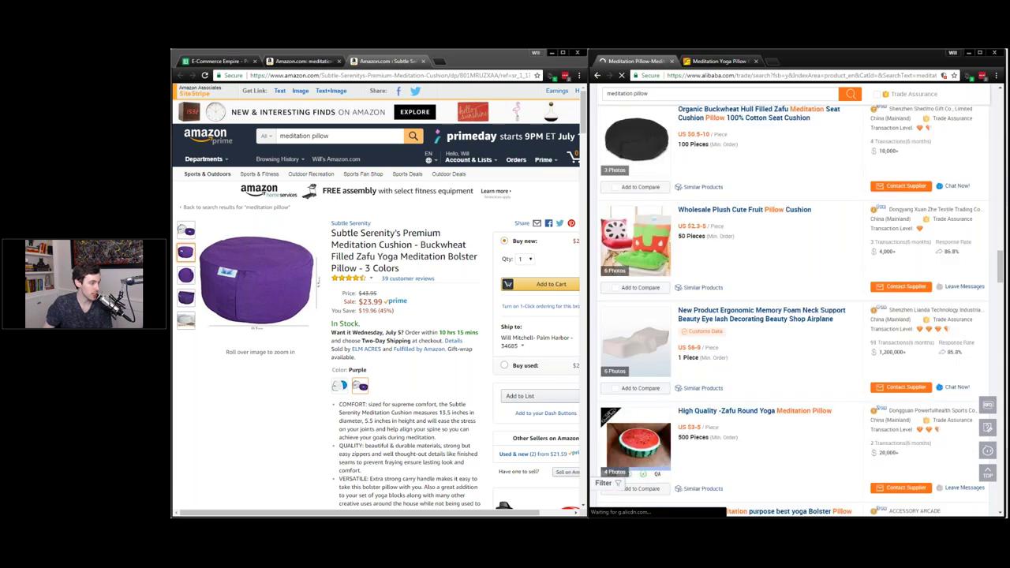
pyautogui.scroll(-8, 763, 321)
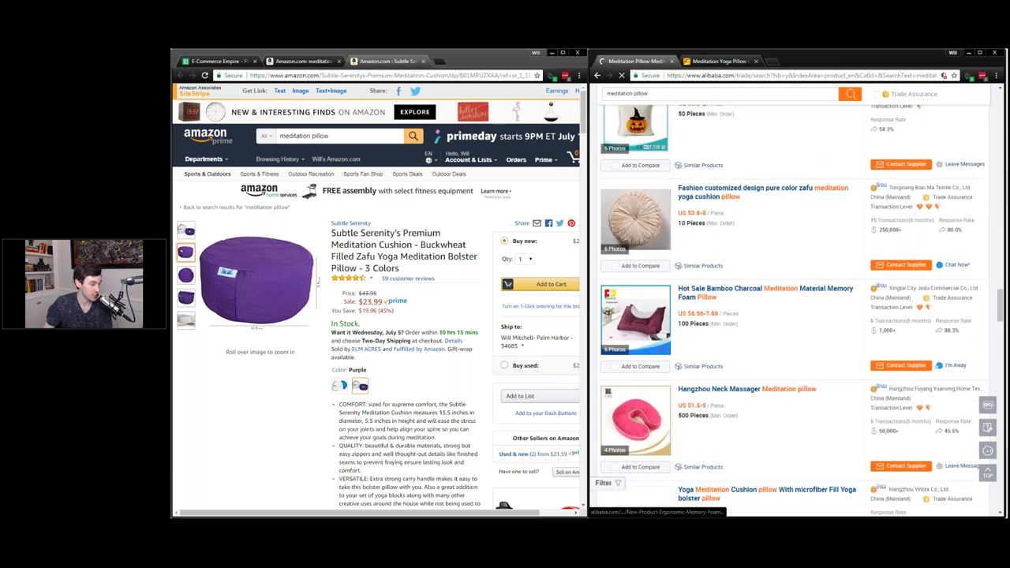
pyautogui.scroll(-3, 763, 321)
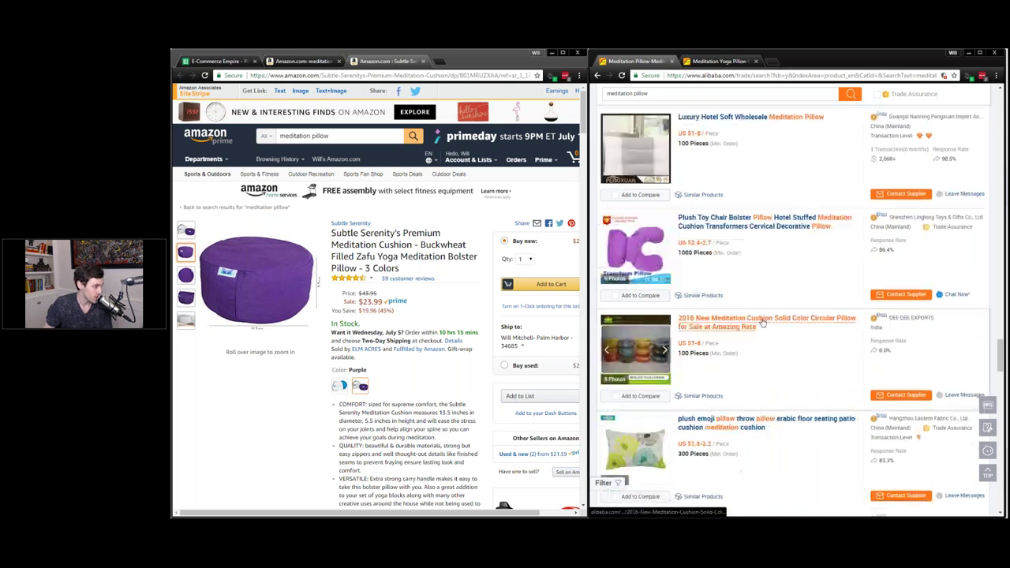
pyautogui.moveTo(697, 344); pyautogui.dragTo(712, 345)
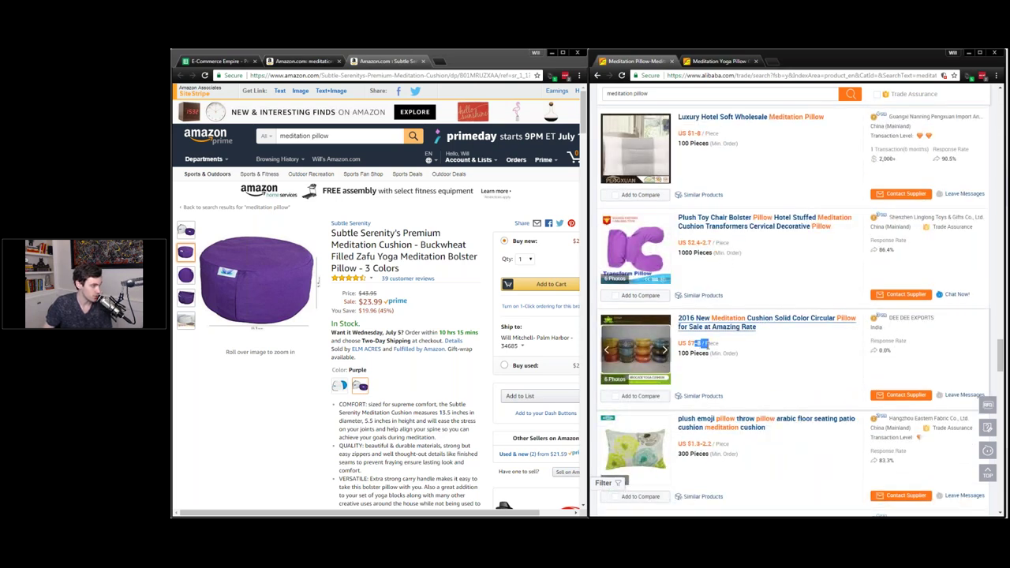
pyautogui.scroll(-3, 678, 237)
pyautogui.scroll(-3, 678, 189)
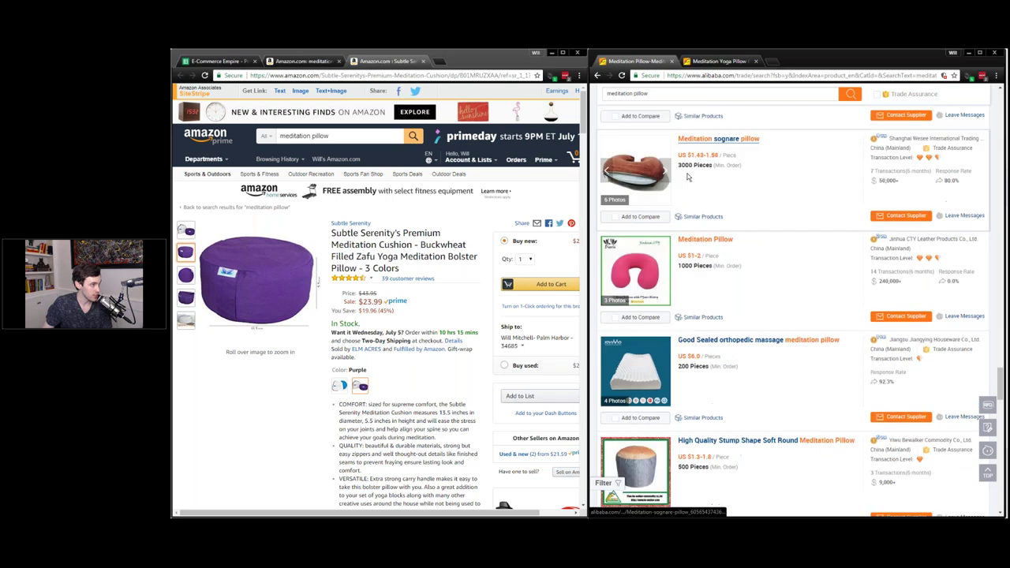
# Step: Switch to the product research spreadsheet and enter 7 as the FOB cost in the Meditation Pillow row
pyautogui.click(251, 60)
pyautogui.write('7')
pyautogui.press('Tab')
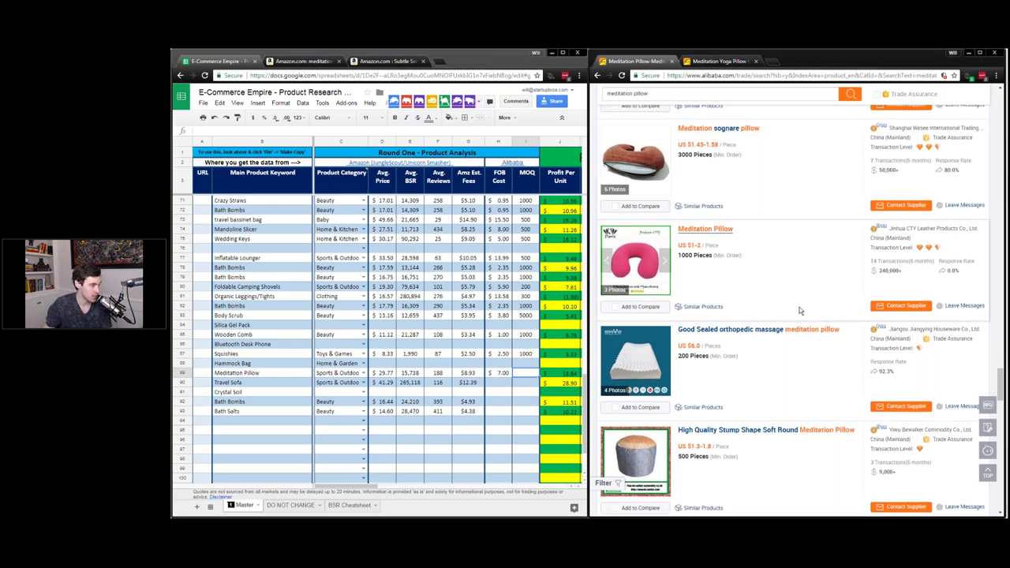
# Step: Check the minimum order quantity of the first buckwheat-filled cushion in the meditation pillow search results
pyautogui.scroll(10, 800, 310)
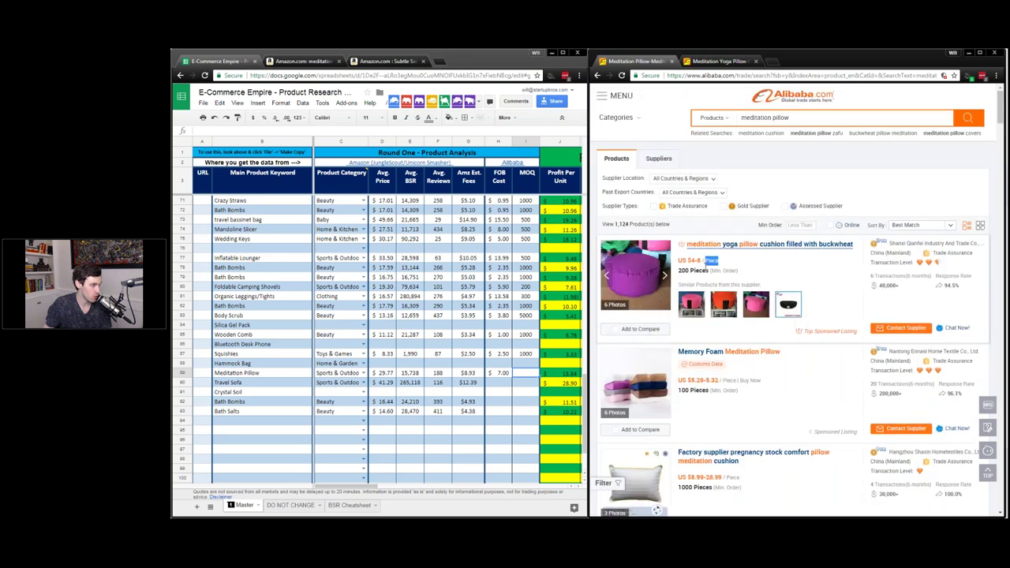
pyautogui.moveTo(677, 270); pyautogui.dragTo(754, 272)
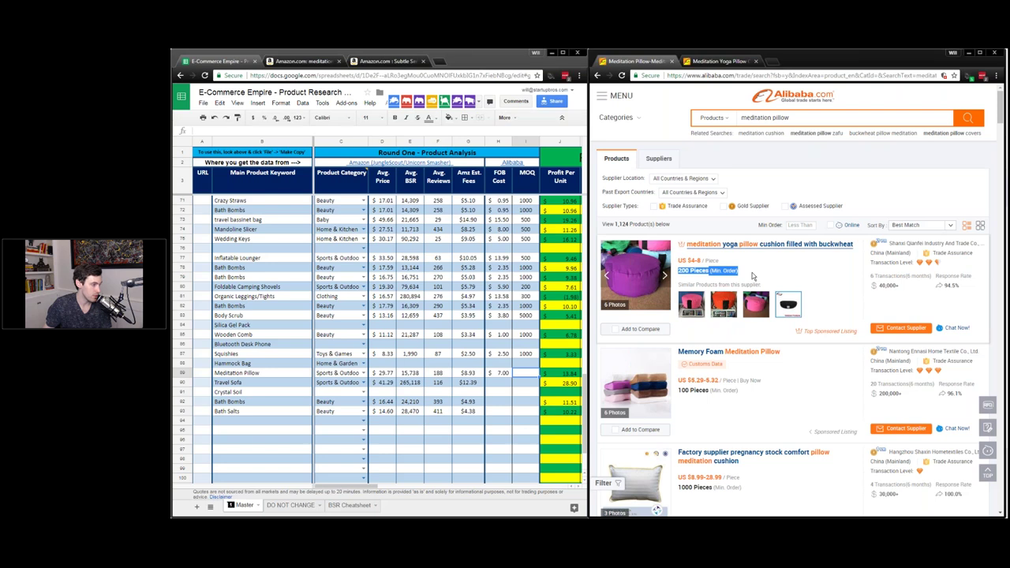
pyautogui.click(708, 281)
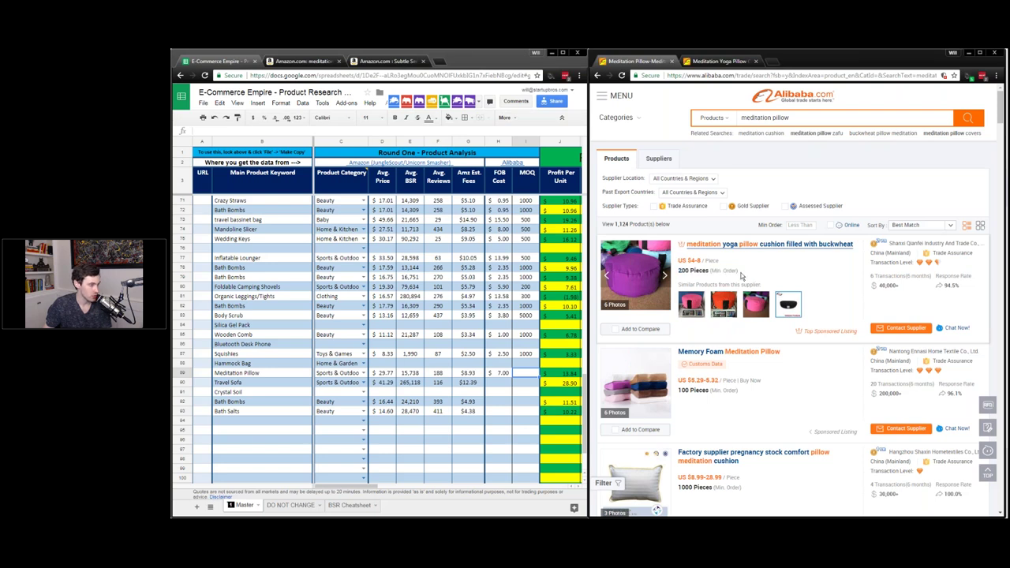
pyautogui.moveTo(740, 272); pyautogui.dragTo(682, 271)
pyautogui.scroll(-1, 682, 270)
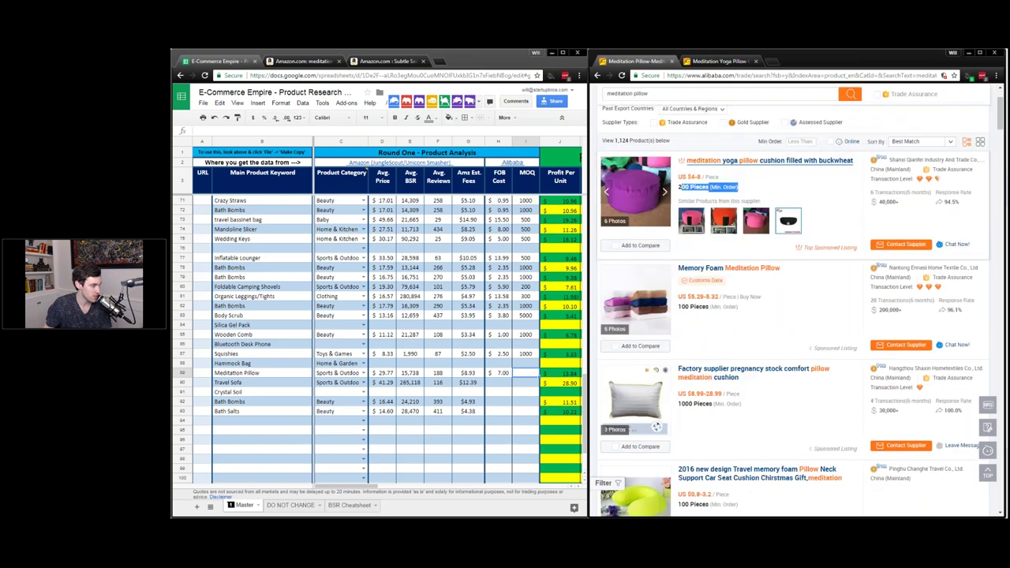
# Step: Compare the minimum order quantities of the other meditation pillow listings with that of the first listing
pyautogui.scroll(-9, 681, 271)
pyautogui.moveTo(717, 193); pyautogui.dragTo(647, 193)
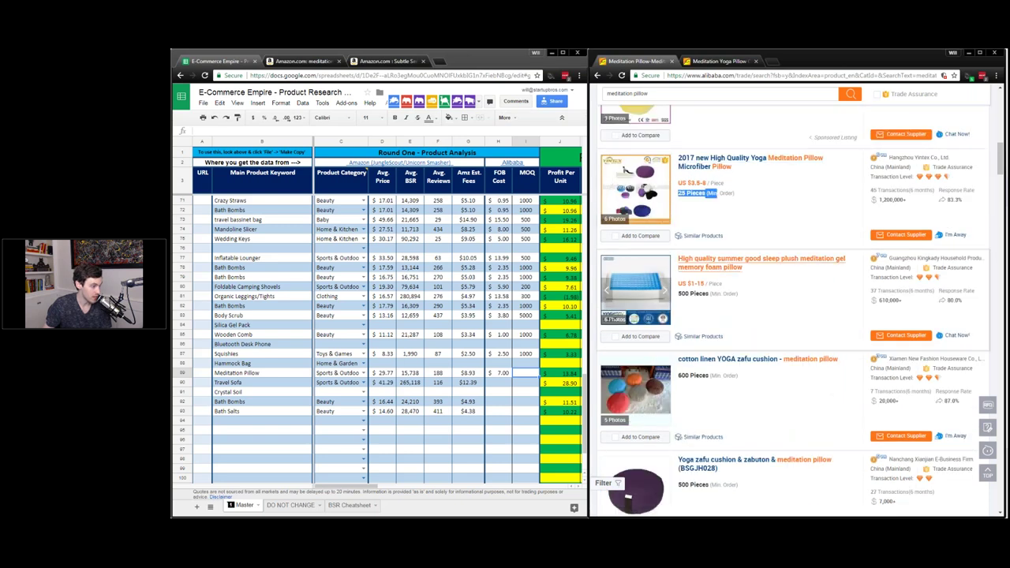
pyautogui.scroll(-4, 723, 253)
pyautogui.scroll(-2, 722, 252)
pyautogui.scroll(-3, 700, 271)
pyautogui.moveTo(699, 315); pyautogui.dragTo(678, 315)
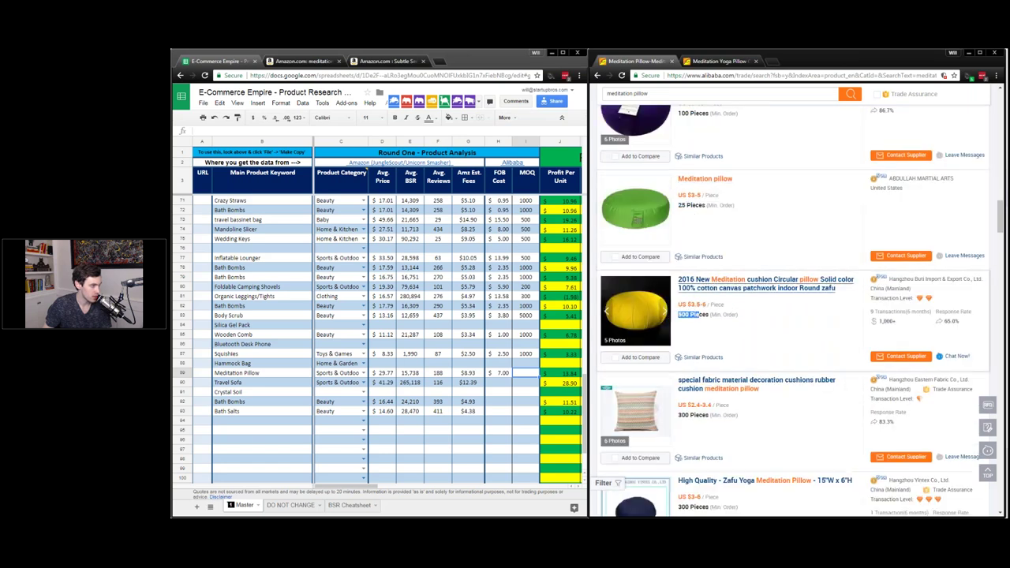
pyautogui.scroll(-1, 742, 274)
pyautogui.scroll(-2, 742, 274)
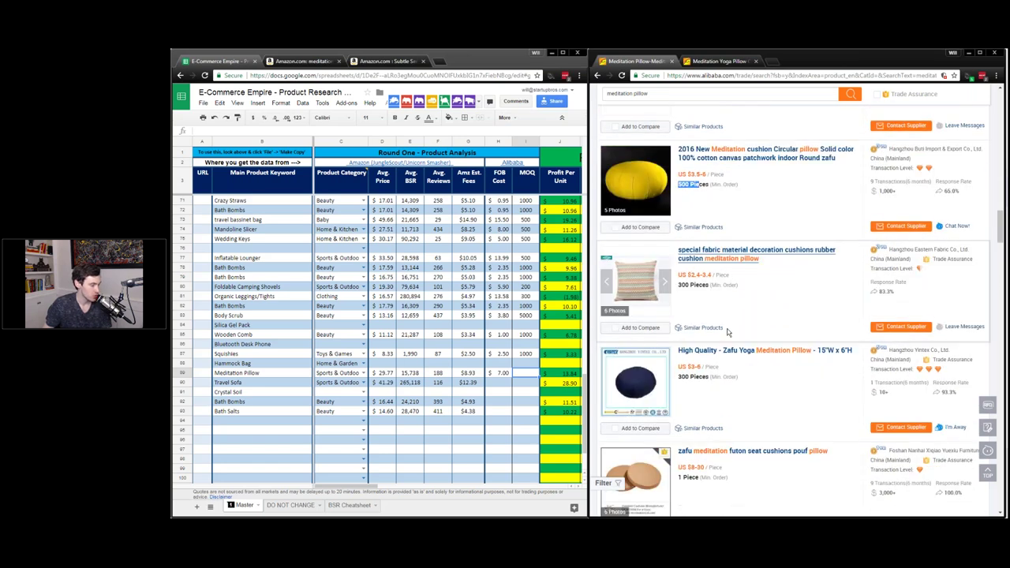
pyautogui.scroll(10, 666, 385)
pyautogui.moveTo(708, 270); pyautogui.dragTo(678, 270)
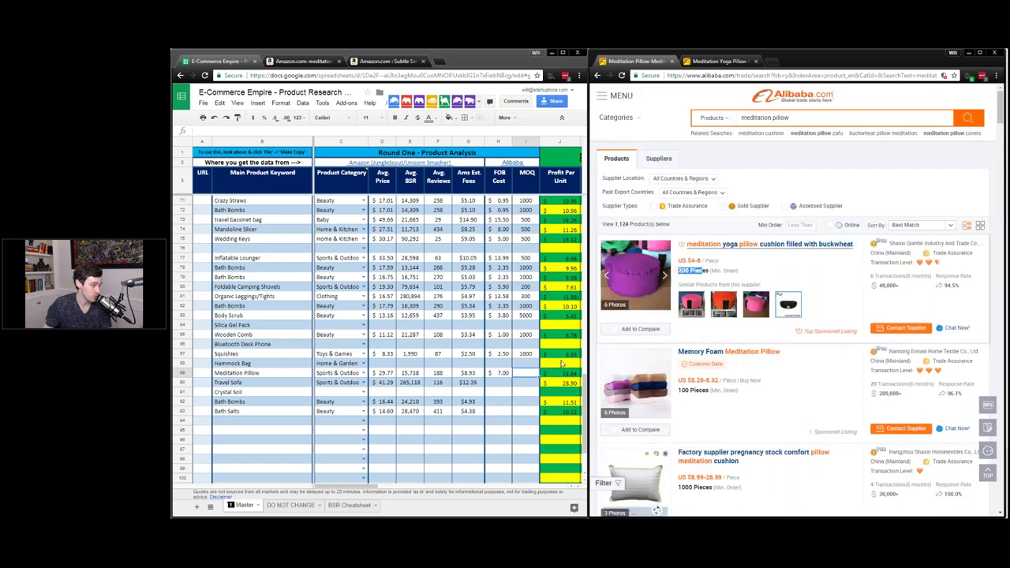
# Step: Enter 100 as the MOQ in the Meditation Pillow row of the spreadsheet
pyautogui.click(522, 375)
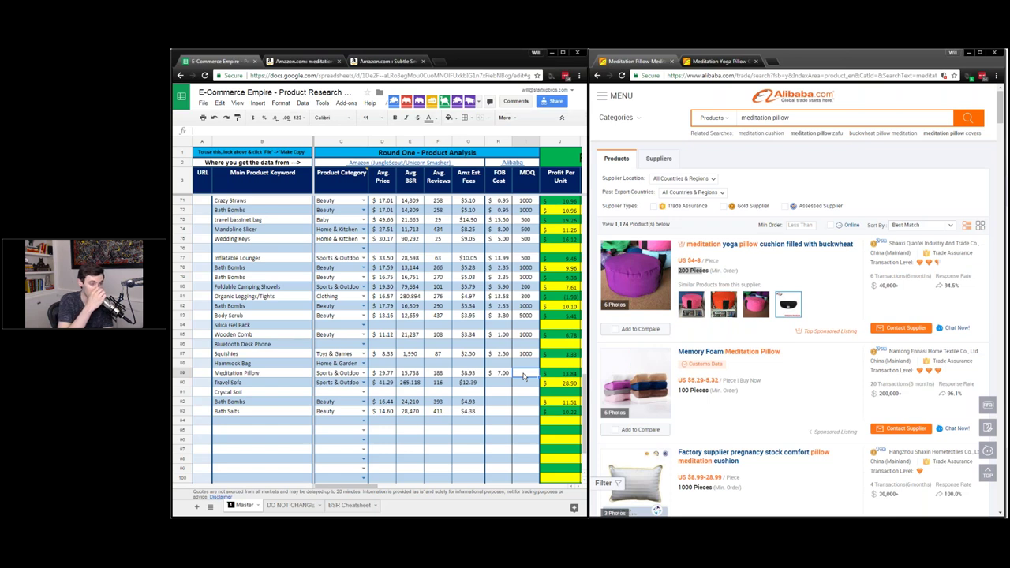
pyautogui.write('100')
pyautogui.press('Return')
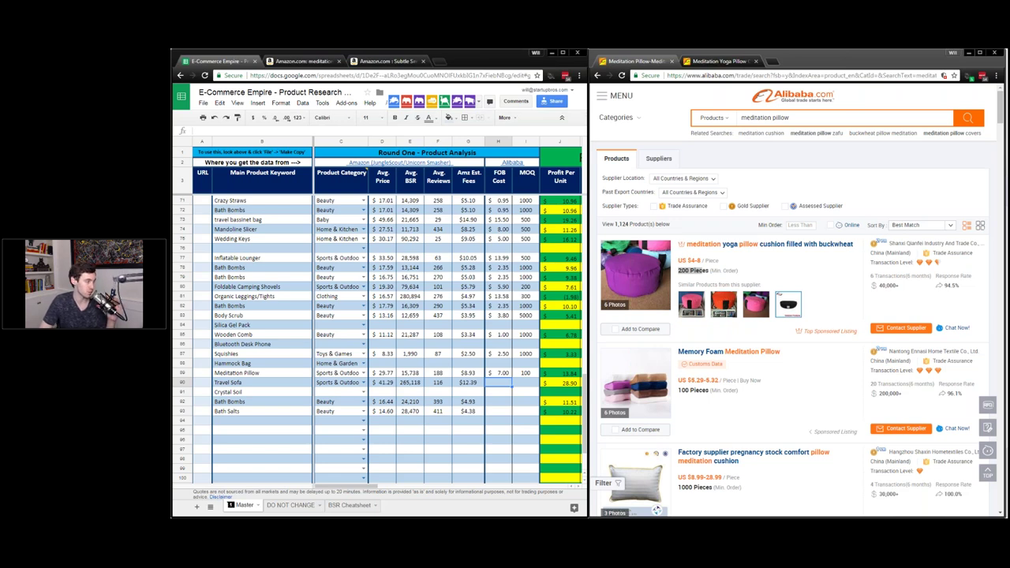
pyautogui.click(525, 373)
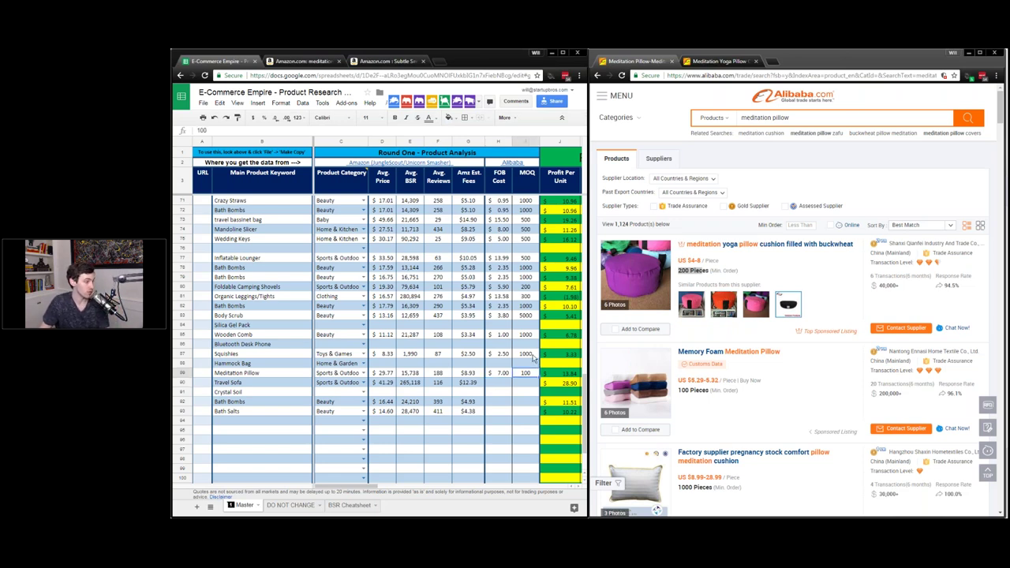
# Step: Take the Travel Sofa keyword from the spreadsheet and search Alibaba products for "travel sofa"
pyautogui.click(296, 383)
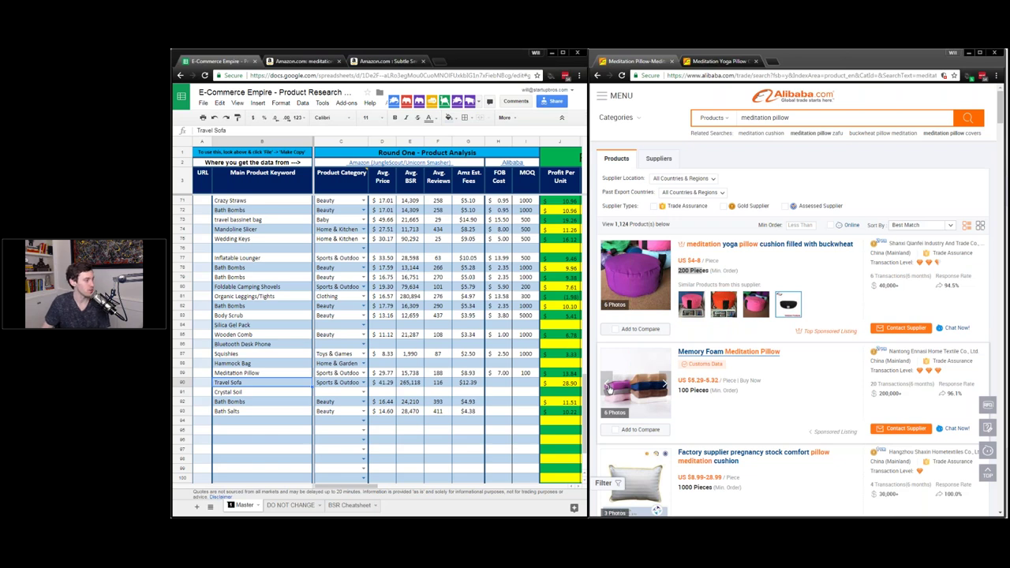
pyautogui.tripleClick(793, 118)
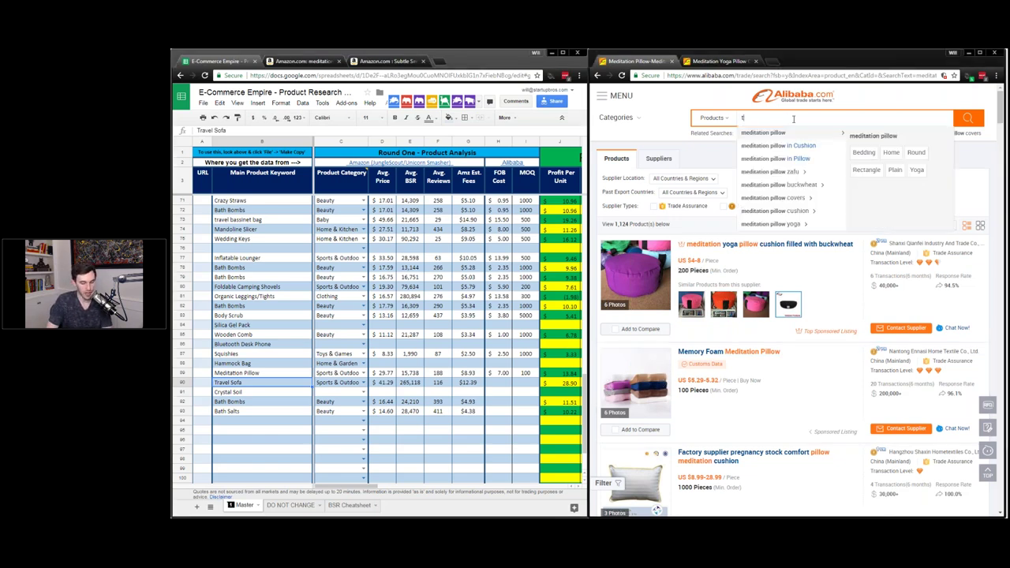
pyautogui.write('travel sofa')
pyautogui.press('Return')
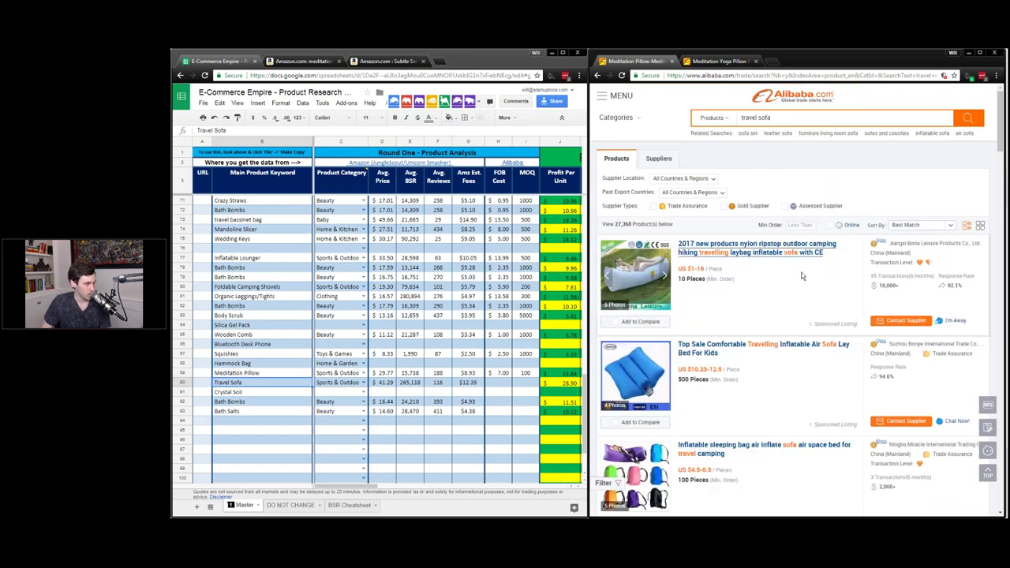
# Step: Compare the unit prices of the inflatable lounger listings in the travel sofa search results
pyautogui.scroll(-1, 802, 275)
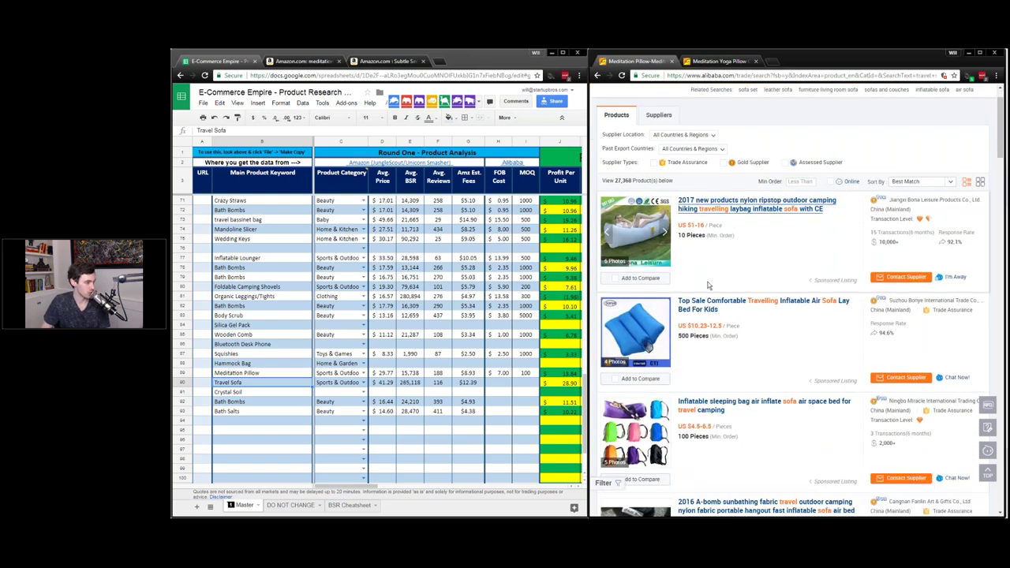
pyautogui.moveTo(720, 279); pyautogui.dragTo(699, 279)
pyautogui.scroll(-2, 702, 272)
pyautogui.click(714, 251)
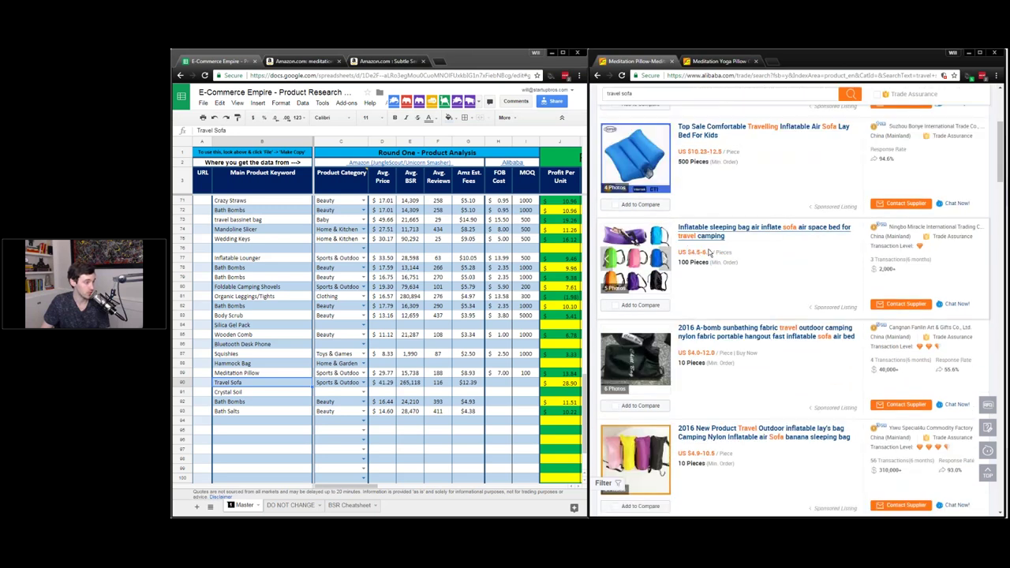
pyautogui.scroll(-5, 648, 168)
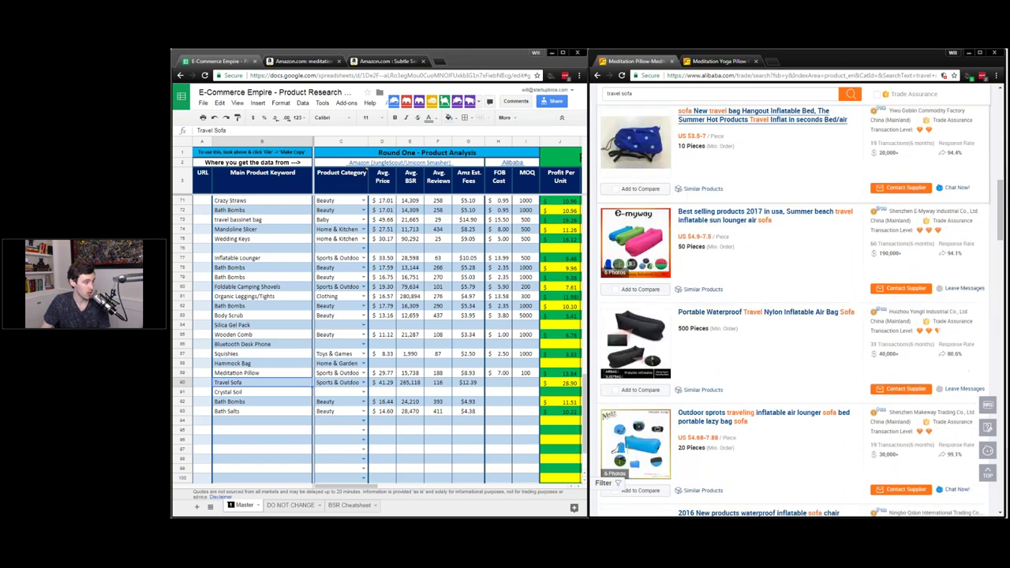
pyautogui.moveTo(720, 219); pyautogui.dragTo(692, 203)
pyautogui.scroll(-3, 694, 219)
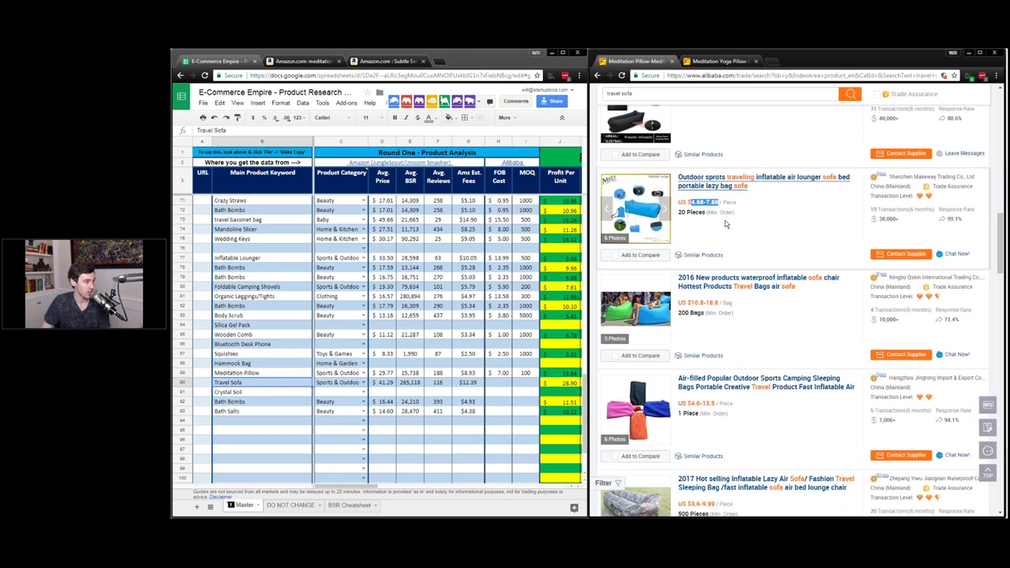
pyautogui.scroll(-2, 726, 225)
pyautogui.scroll(-2, 726, 225)
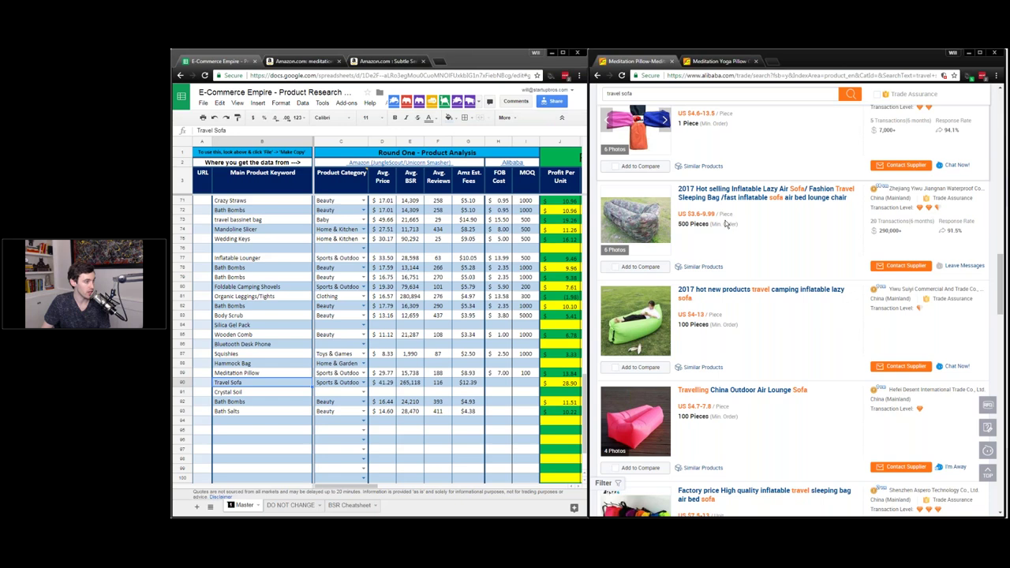
pyautogui.scroll(-1, 726, 219)
pyautogui.moveTo(688, 261); pyautogui.dragTo(718, 261)
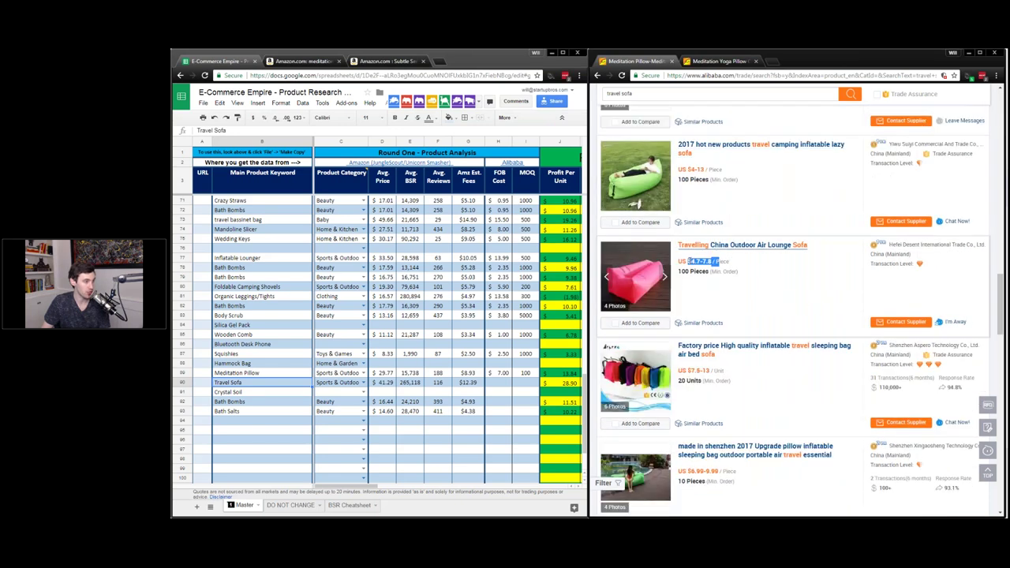
pyautogui.scroll(-4, 714, 261)
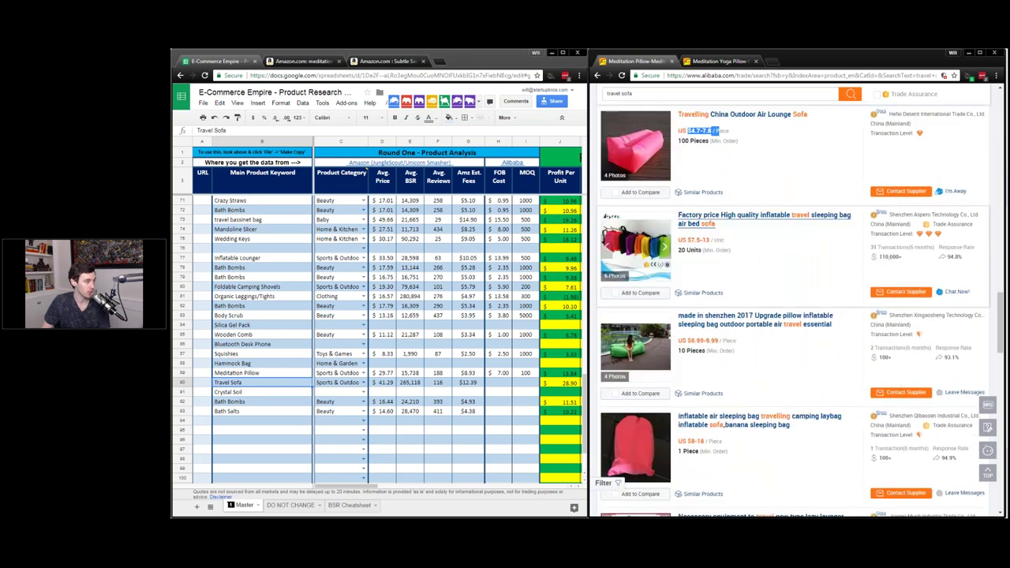
pyautogui.moveTo(736, 253); pyautogui.dragTo(698, 252)
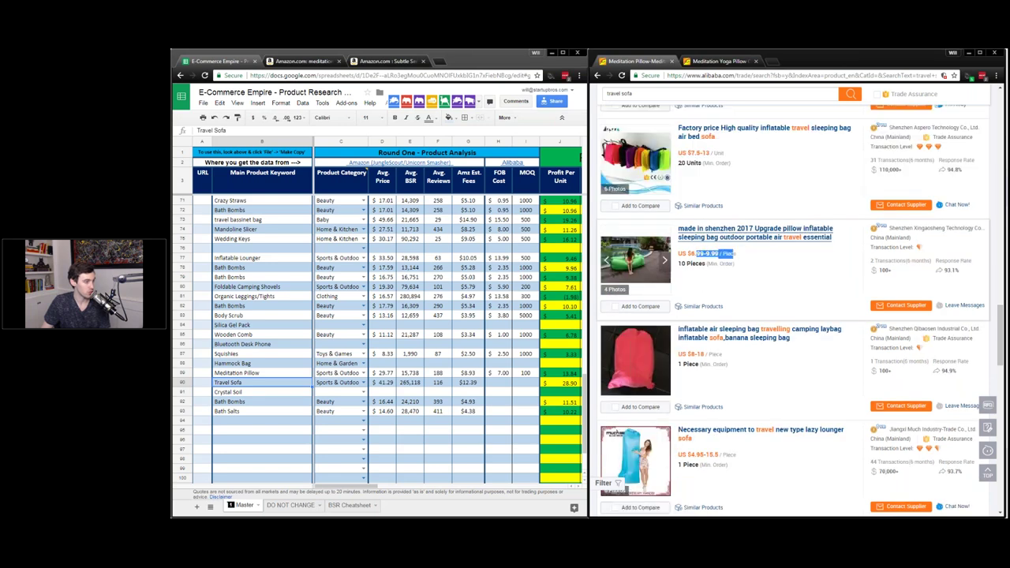
pyautogui.scroll(-4, 621, 491)
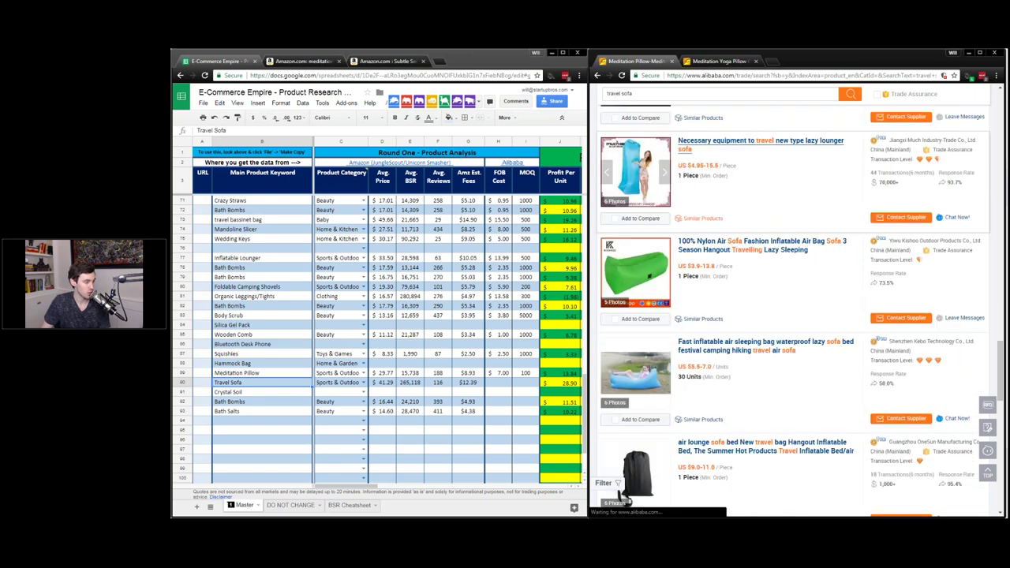
# Step: Enter 8 as the FOB cost in the Travel Sofa row of the spreadsheet
pyautogui.scroll(-2, 621, 495)
pyautogui.press('Tab')
pyautogui.press('Tab')
pyautogui.press('Tab')
pyautogui.press('Tab')
pyautogui.press('Tab')
pyautogui.press('Tab')
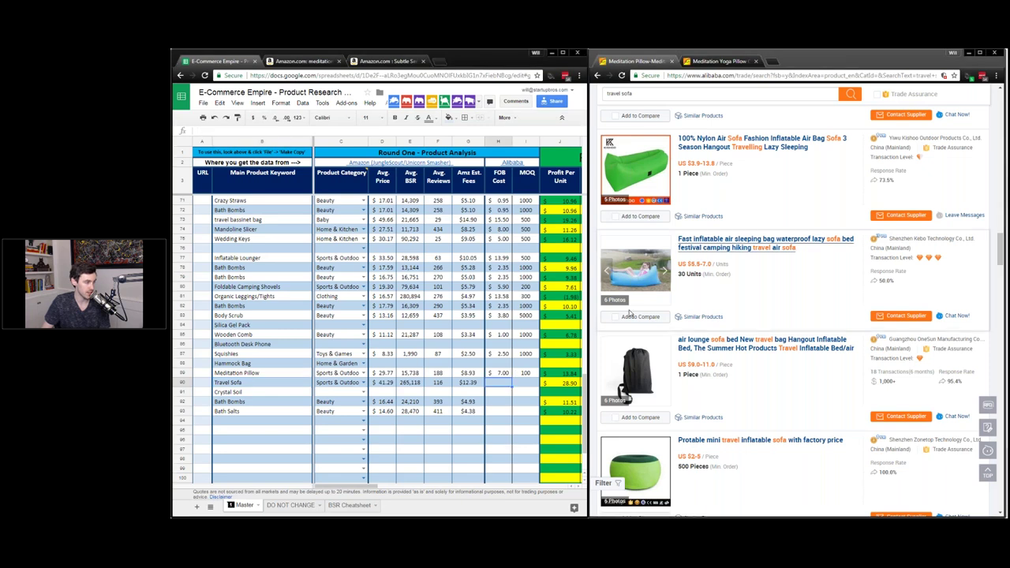
pyautogui.write('8')
pyautogui.press('Tab')
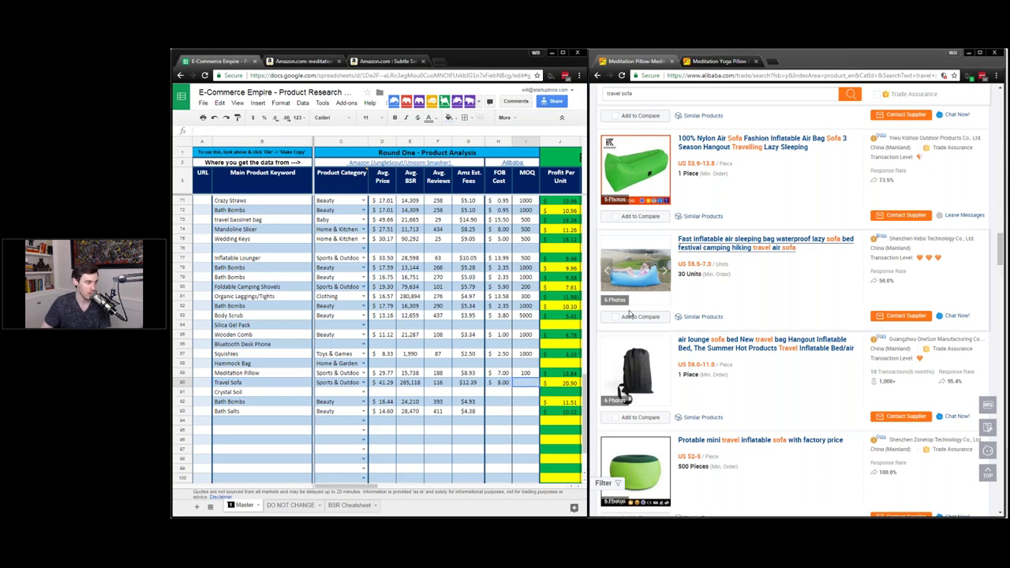
# Step: Review the minimum orders of the first travel sofa listings and enter 50 as the MOQ in the Travel Sofa row
pyautogui.scroll(3, 764, 288)
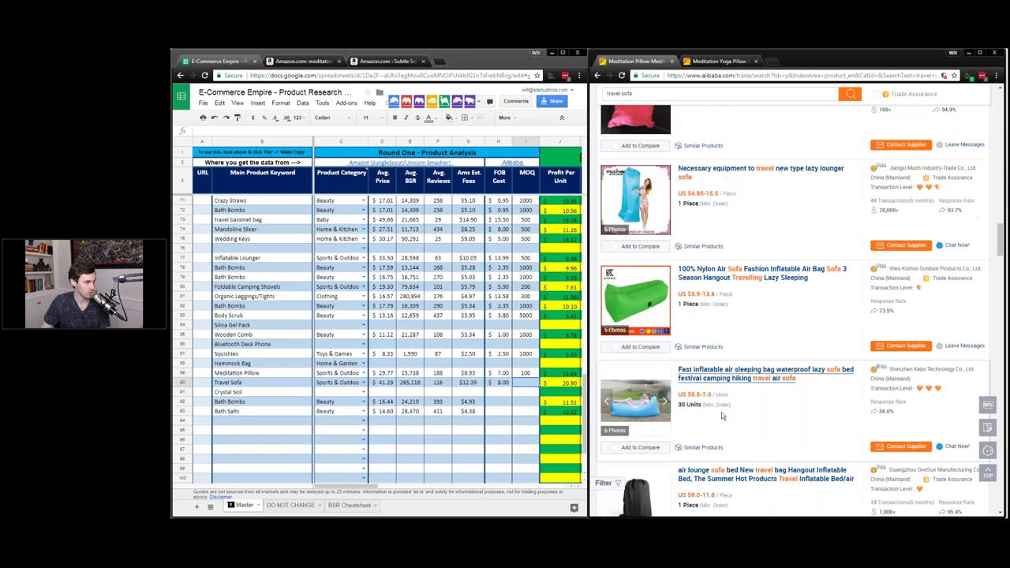
pyautogui.scroll(15, 696, 321)
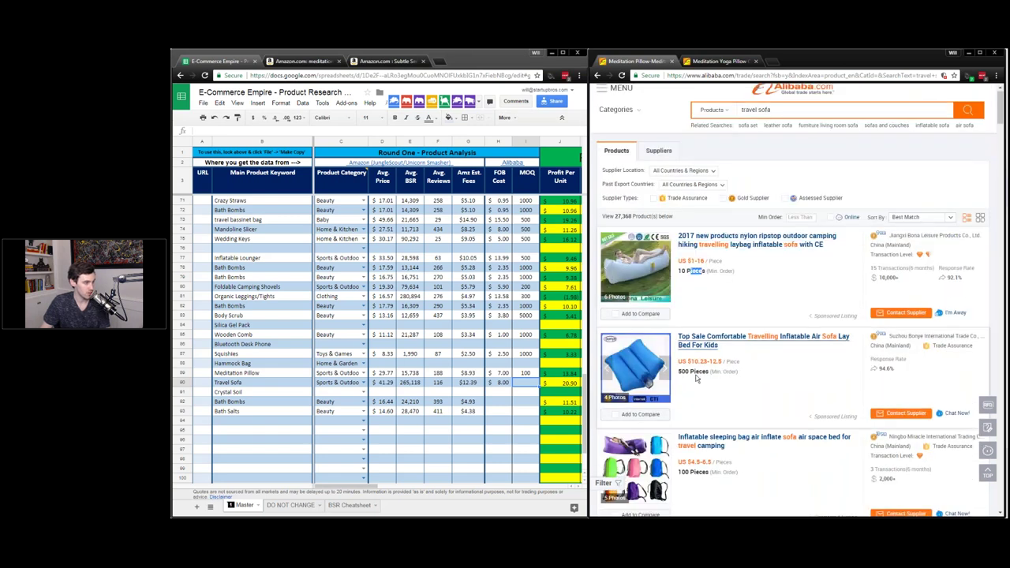
pyautogui.scroll(-4, 706, 321)
pyautogui.scroll(-3, 706, 321)
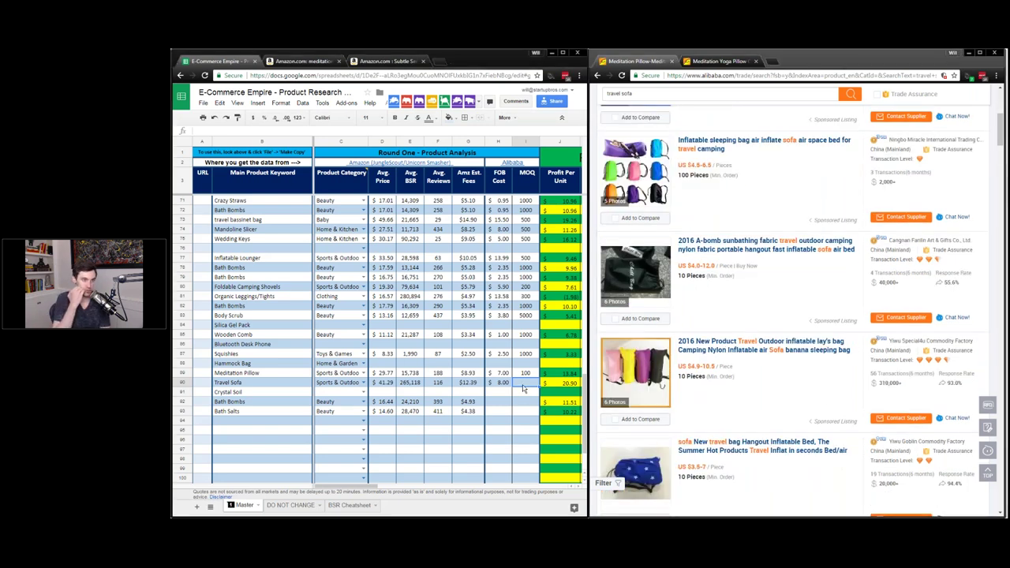
pyautogui.write('50')
pyautogui.press('Return')
# Step: Move to the FOB cost of the last Bath Bombs row, search Alibaba for "bath bombs", and close the leftover meditation pillow page
pyautogui.press('Left')
pyautogui.press('Down')
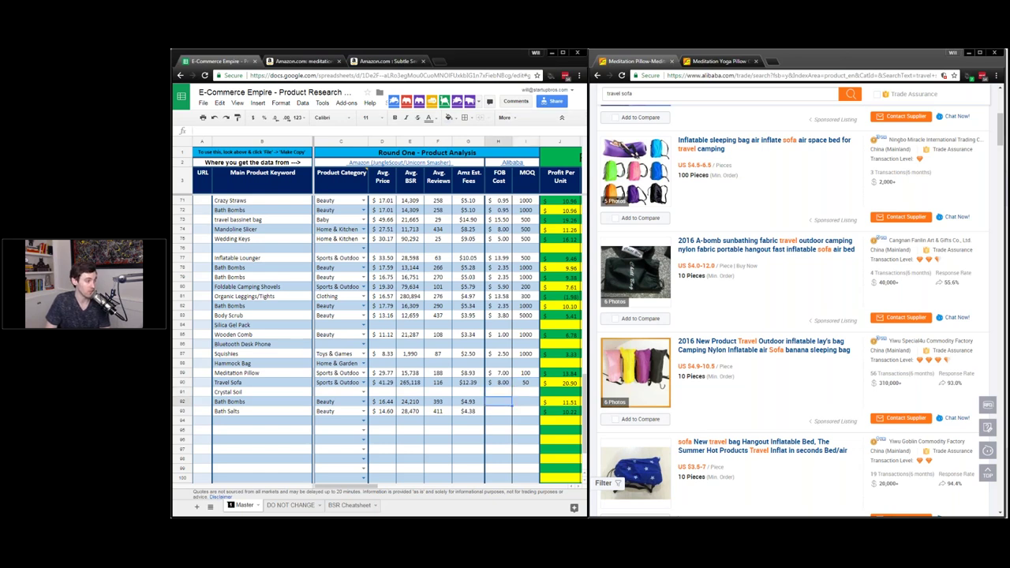
pyautogui.scroll(10, 715, 311)
pyautogui.tripleClick(773, 116)
pyautogui.write('bath bombs')
pyautogui.press('Return')
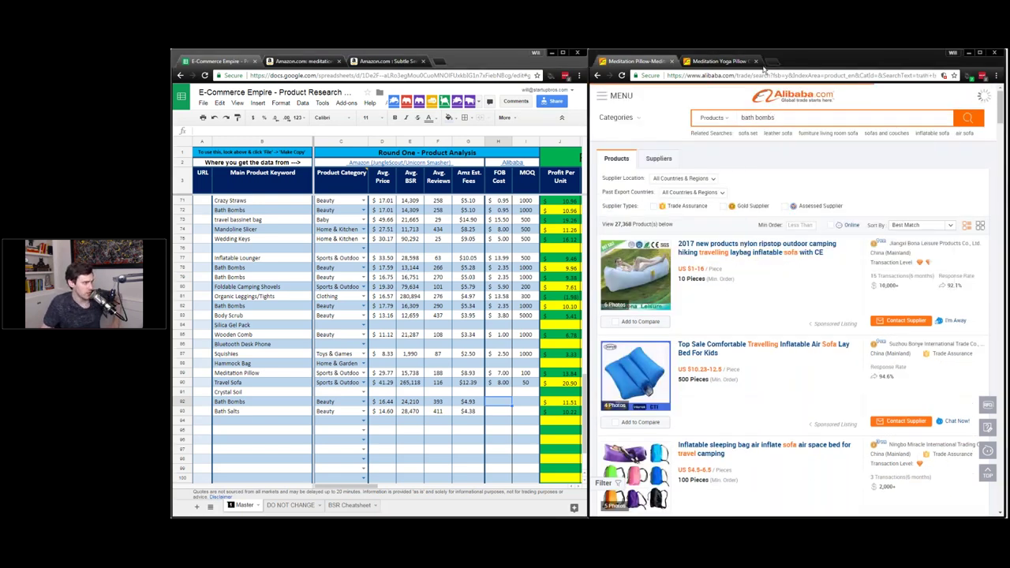
pyautogui.click(755, 60)
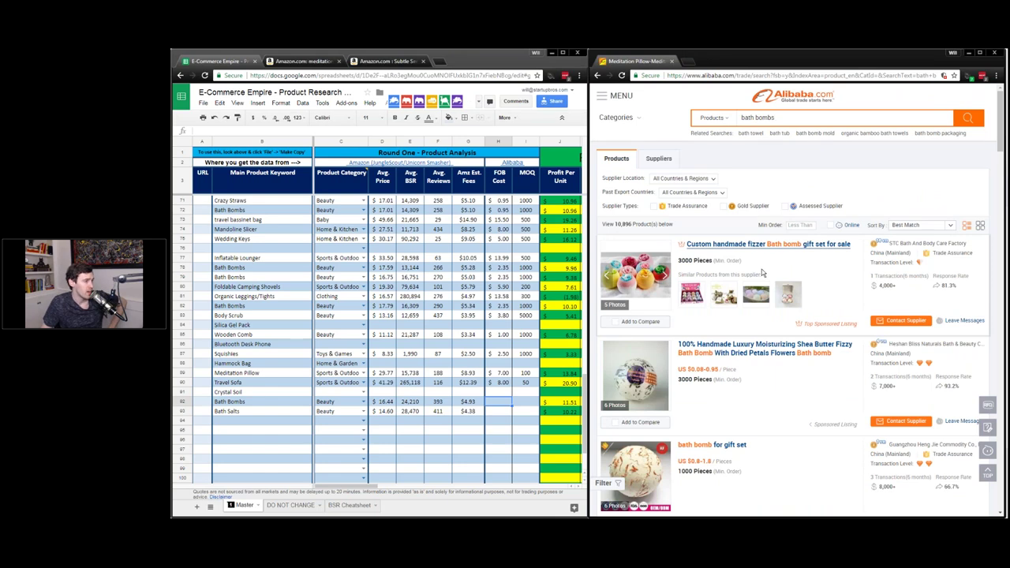
# Step: Inspect the product page and photos of the custom handmade fizzer bath bomb gift set, and close it
pyautogui.scroll(-1, 762, 273)
pyautogui.scroll(-2, 762, 273)
pyautogui.middleClick(758, 201)
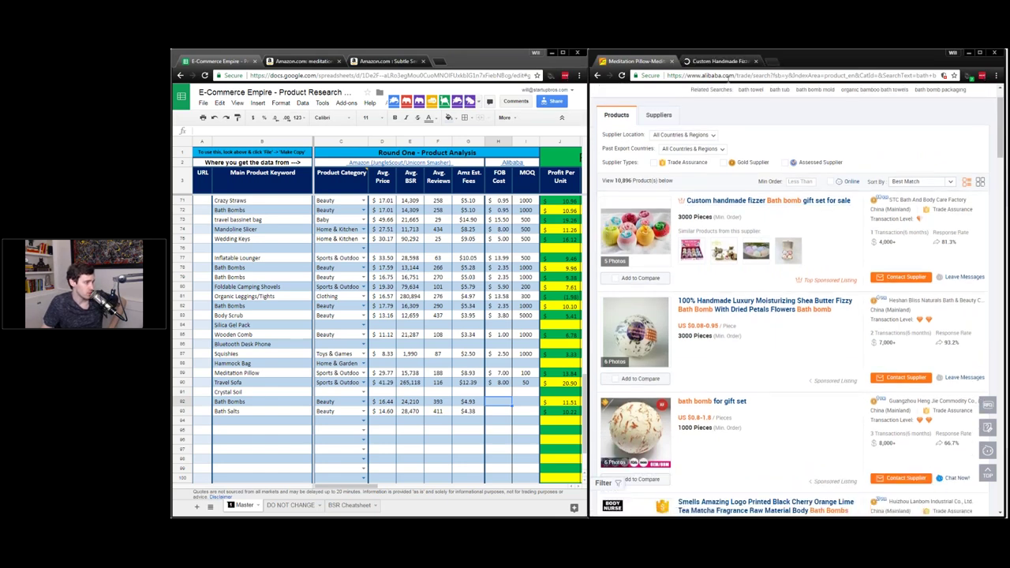
pyautogui.click(729, 63)
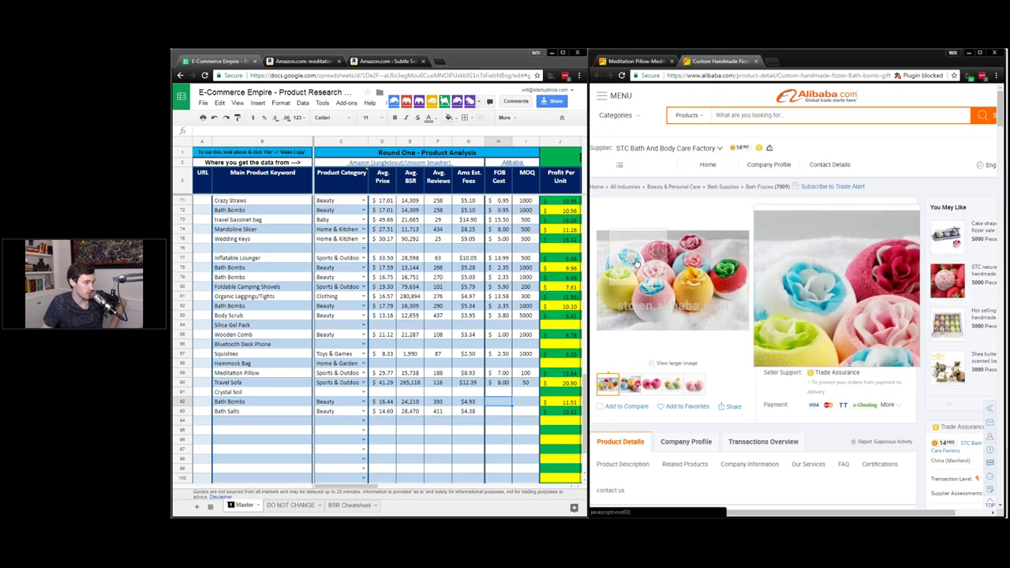
pyautogui.click(650, 384)
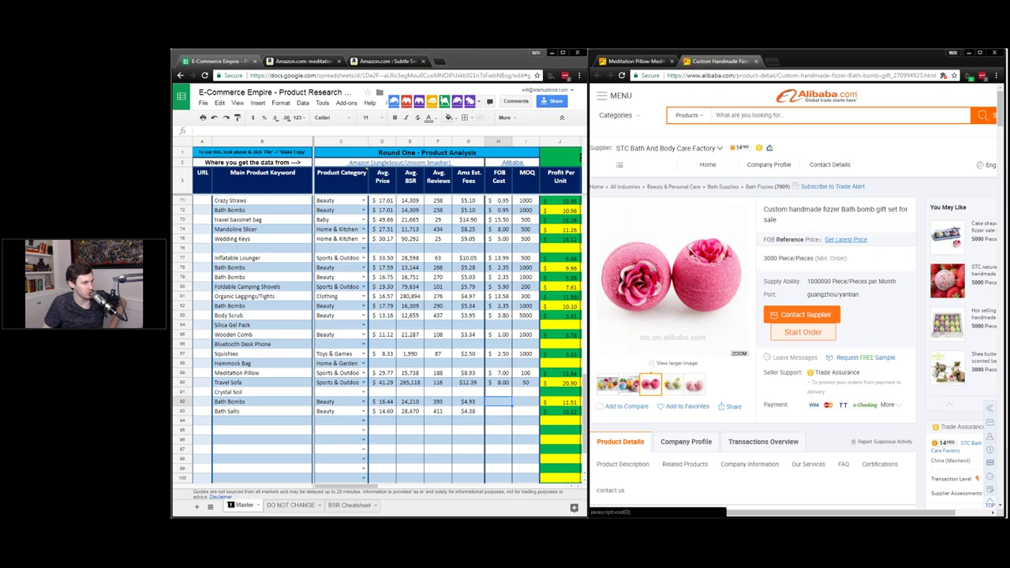
pyautogui.click(755, 61)
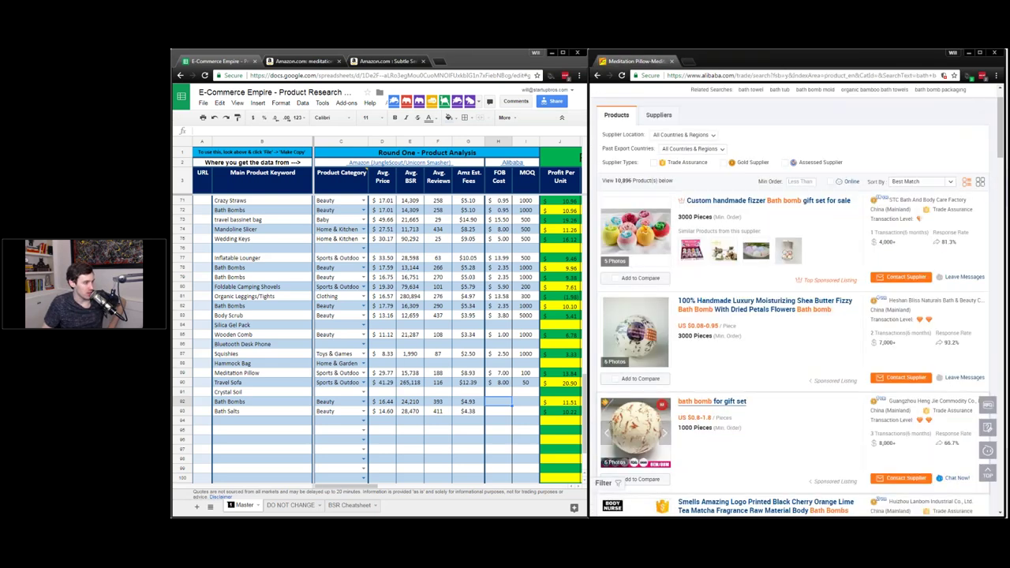
# Step: Open the NBYZ 40g rose and 6-pack large bath bomb listings separately, inspect the 6-pack page, and return to the search results
pyautogui.scroll(-12, 647, 394)
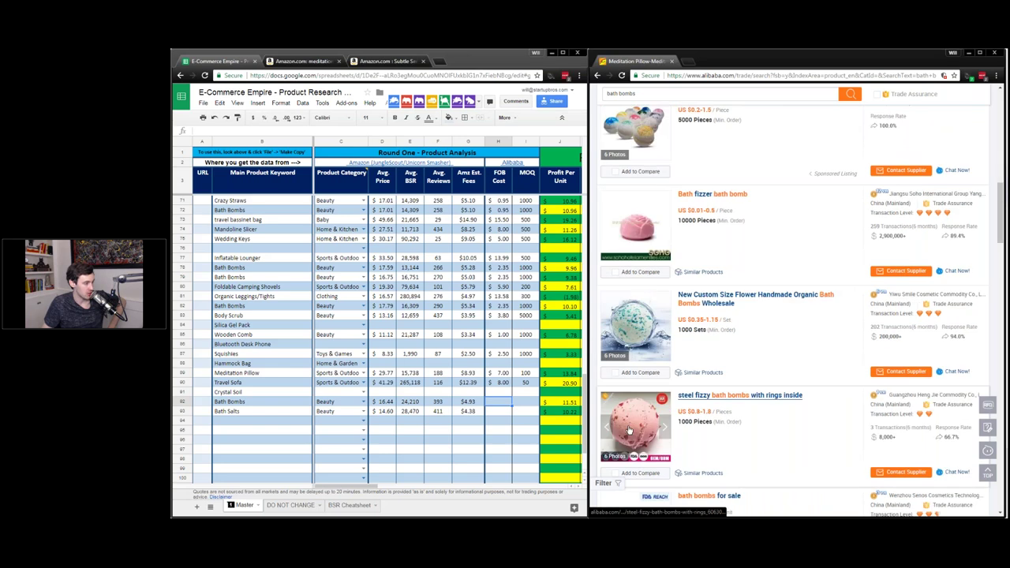
pyautogui.scroll(-5, 647, 476)
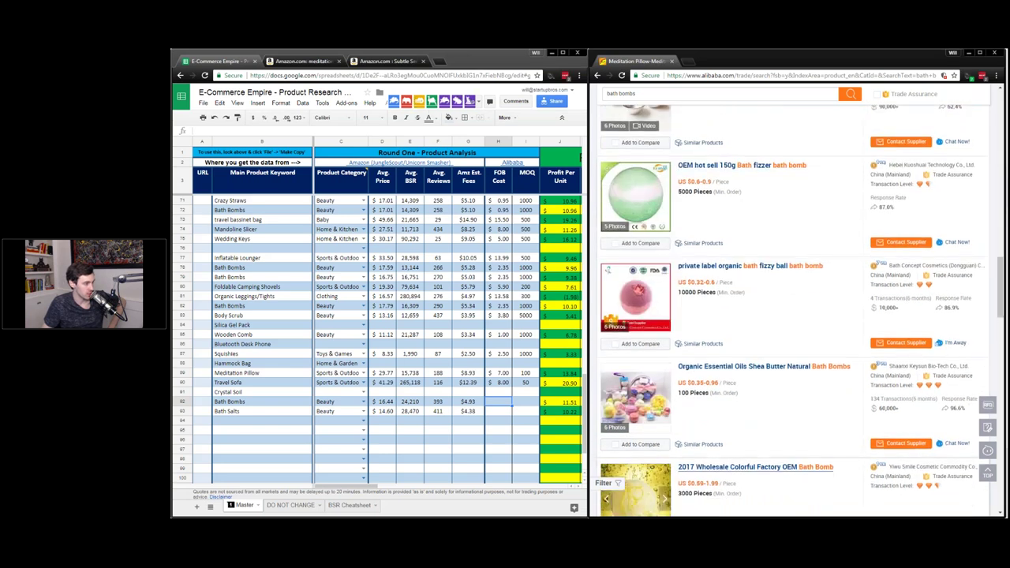
pyautogui.click(667, 373)
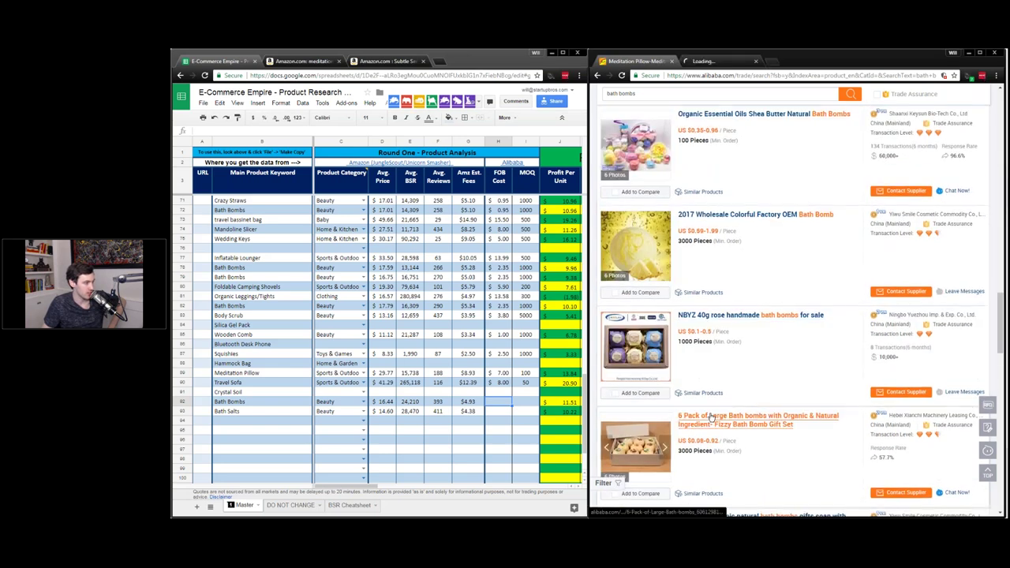
pyautogui.scroll(-3, 667, 373)
pyautogui.middleClick(659, 324)
pyautogui.scroll(-11, 659, 324)
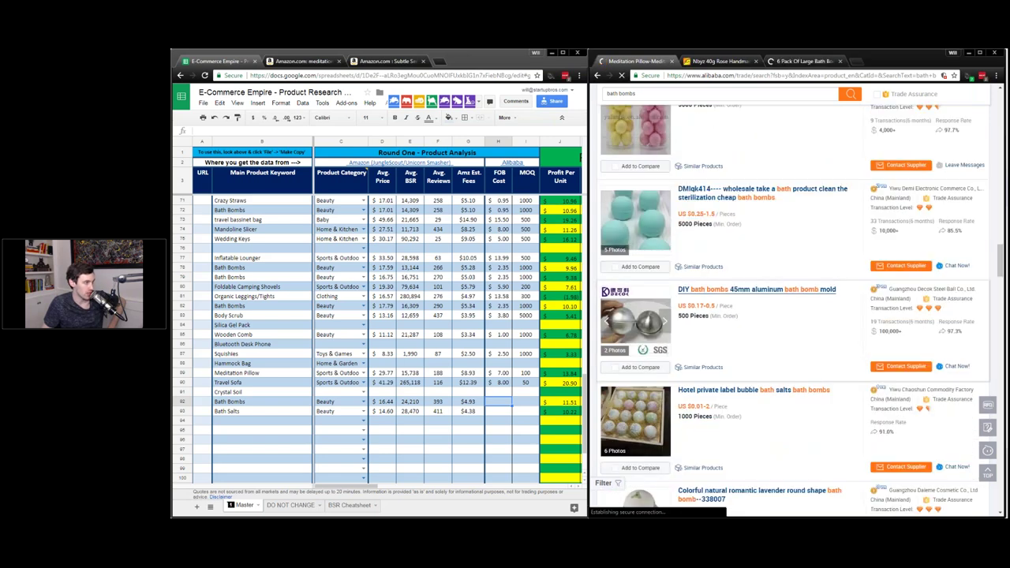
pyautogui.click(800, 62)
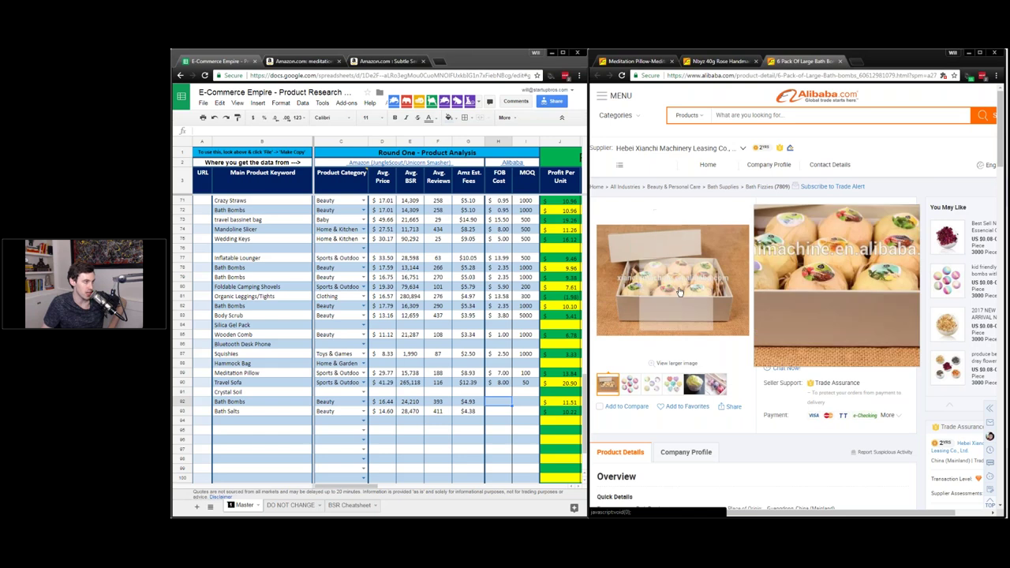
pyautogui.click(628, 63)
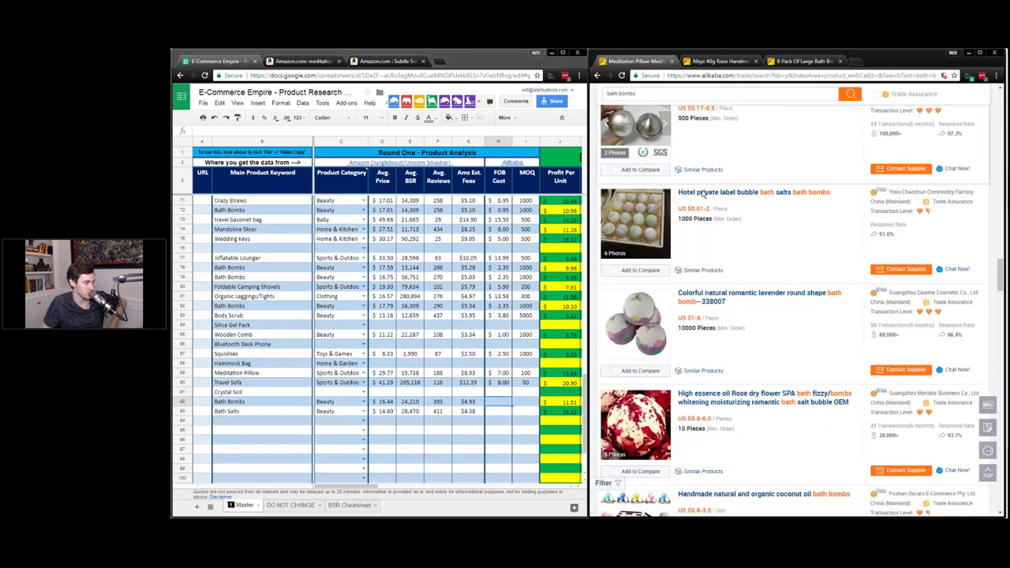
# Step: Find the Bath Bomb Melt Gift Set Lavender listing in the results and check its price range on the product page
pyautogui.scroll(-1, 711, 229)
pyautogui.scroll(-5, 711, 229)
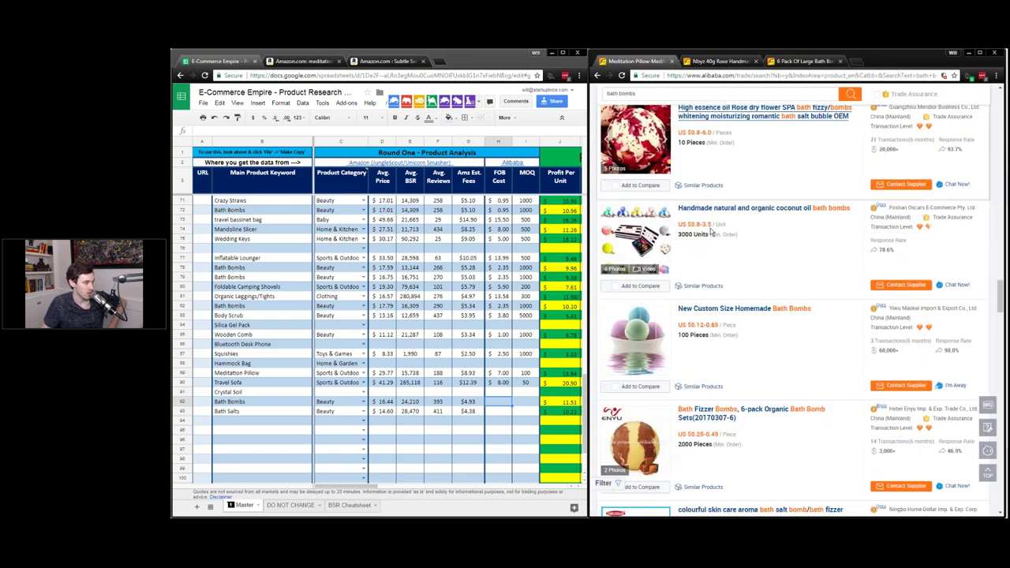
pyautogui.scroll(-4, 740, 308)
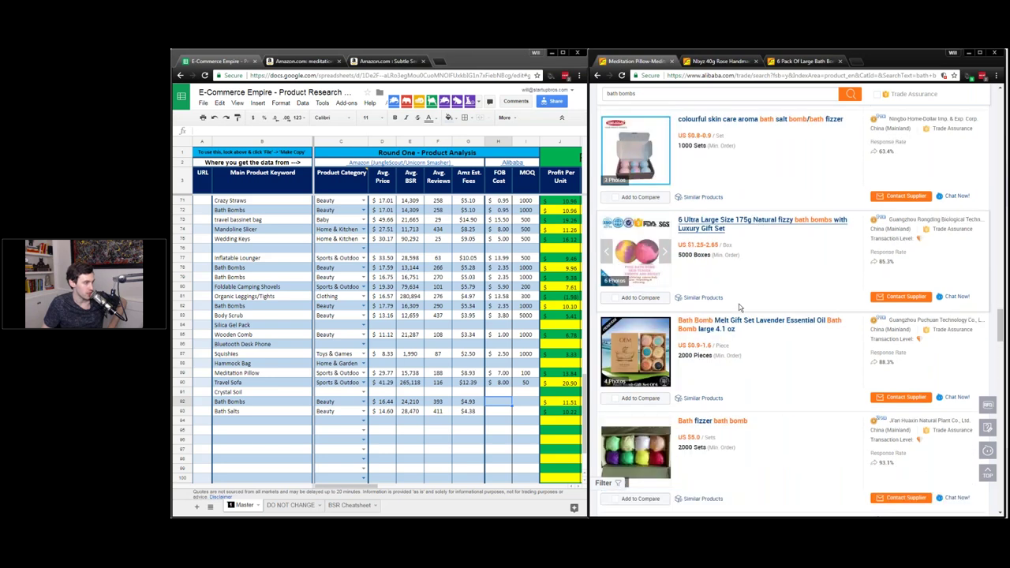
pyautogui.click(734, 199)
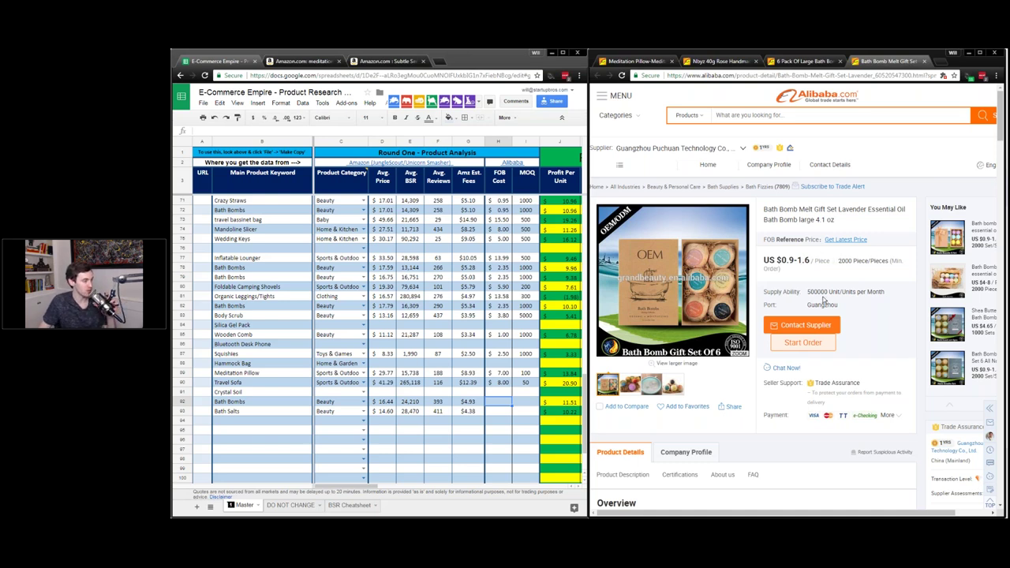
pyautogui.moveTo(835, 269)
pyautogui.mouseDown()
pyautogui.moveTo(805, 264)
pyautogui.moveTo(833, 263)
pyautogui.mouseUp()
pyautogui.click(805, 263)
pyautogui.click(821, 262)
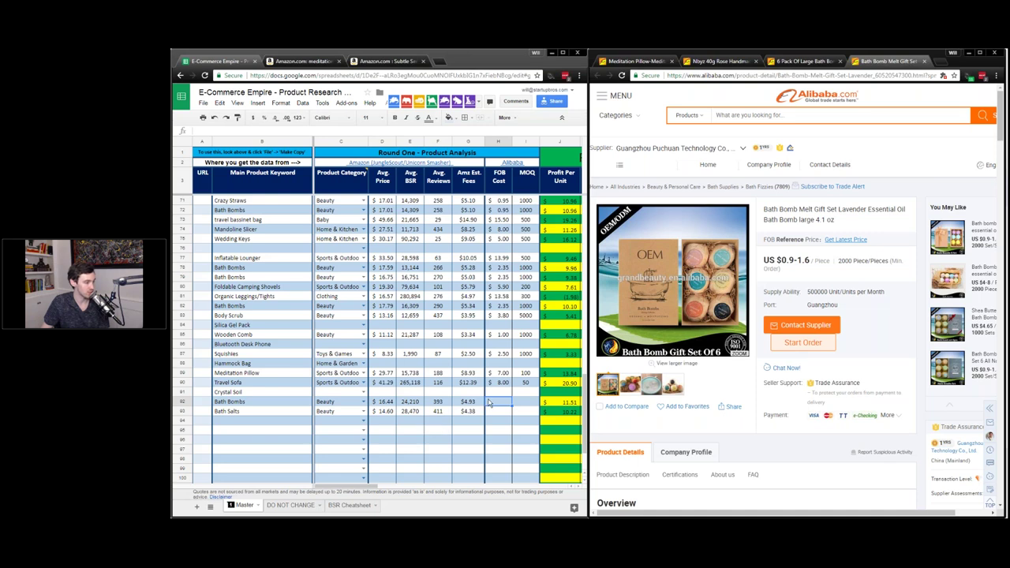
# Step: Enter 1.6 as the FOB cost in the last Bath Bombs row of the spreadsheet
pyautogui.click(489, 403)
pyautogui.write('1.6')
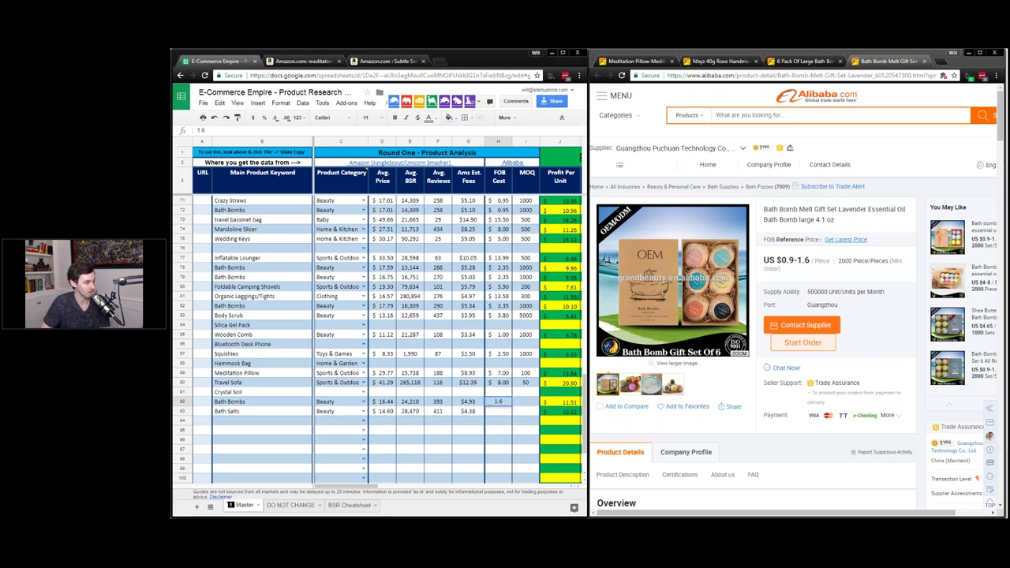
pyautogui.press('Tab')
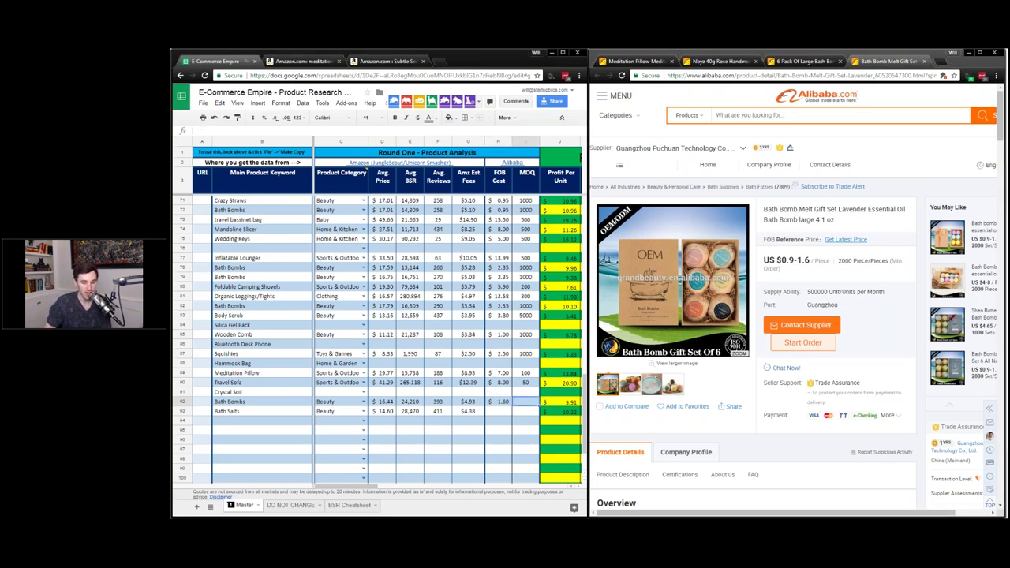
# Step: Close the three bath bomb product pages and check the Bath Bomb Melt Gift Set's minimum order in the search results
pyautogui.click(898, 68)
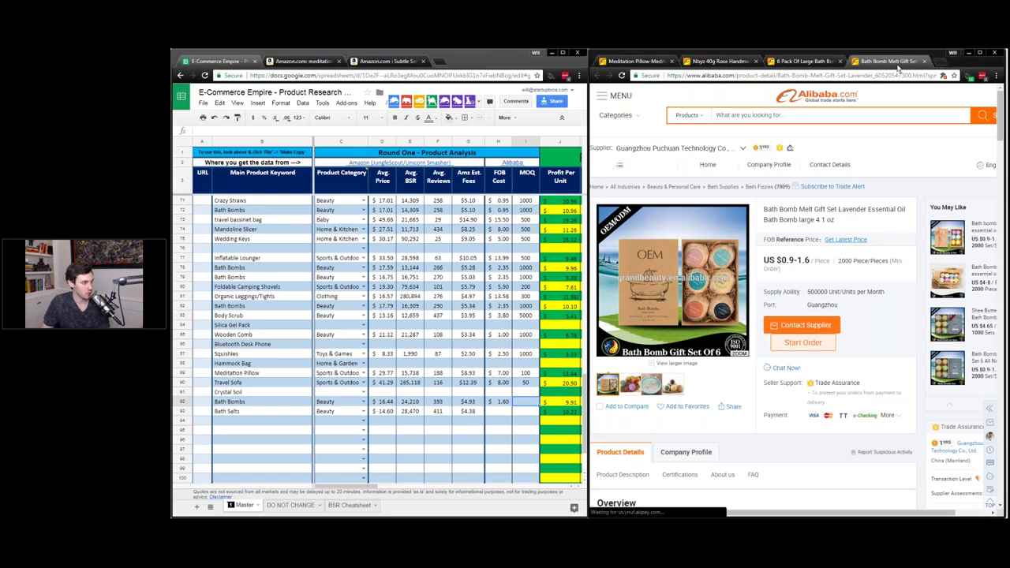
pyautogui.hotkey('ctrl', 'w')
pyautogui.hotkey('ctrl', 'w')
pyautogui.hotkey('ctrl', 'w')
pyautogui.moveTo(677, 379); pyautogui.dragTo(719, 379)
pyautogui.scroll(1, 719, 380)
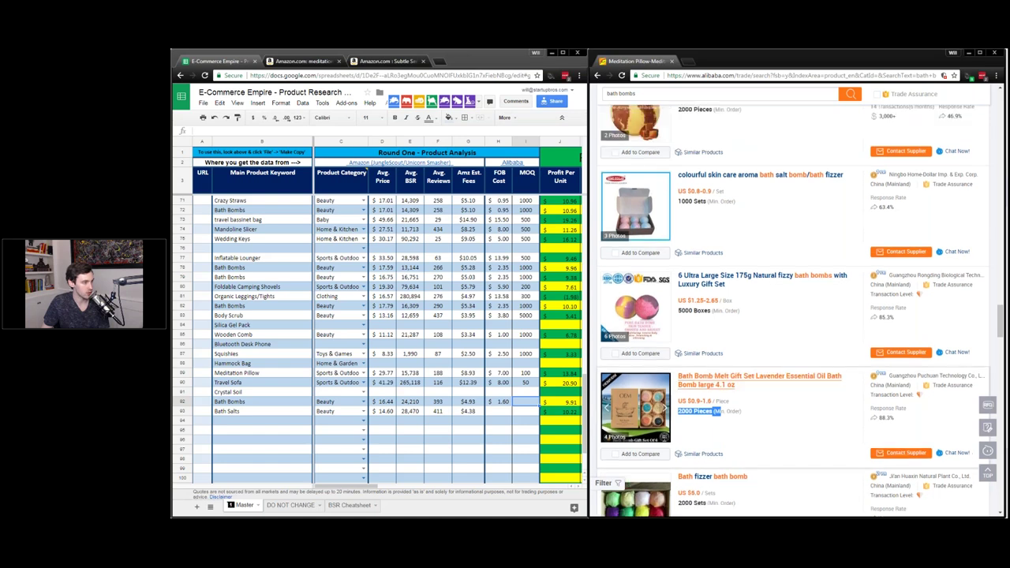
# Step: Compare minimum orders across the bath bomb listings and enter 1000 as the MOQ in the last Bath Bombs row
pyautogui.scroll(5, 793, 311)
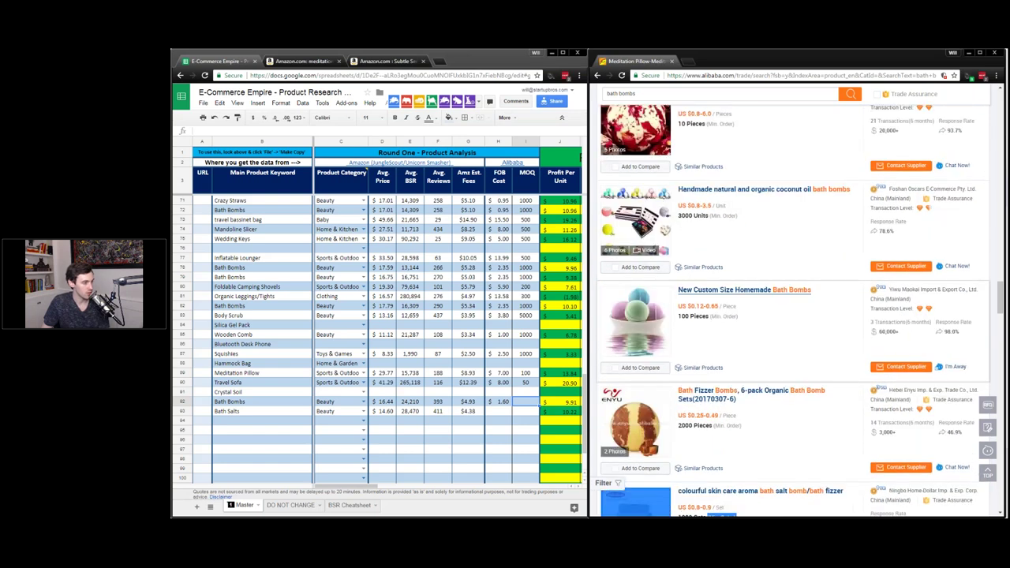
pyautogui.scroll(2, 698, 333)
pyautogui.scroll(10, 698, 333)
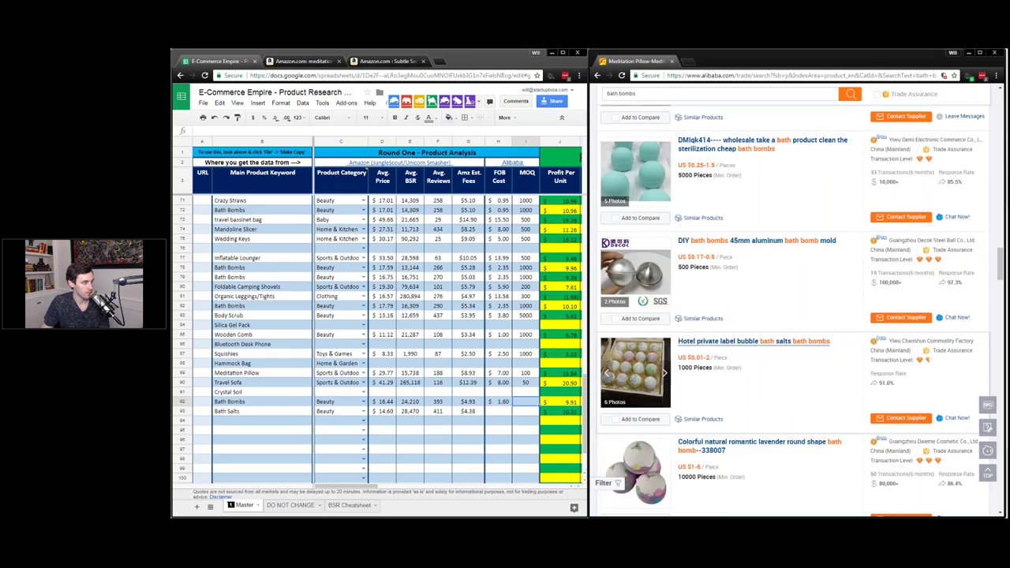
pyautogui.scroll(3, 705, 350)
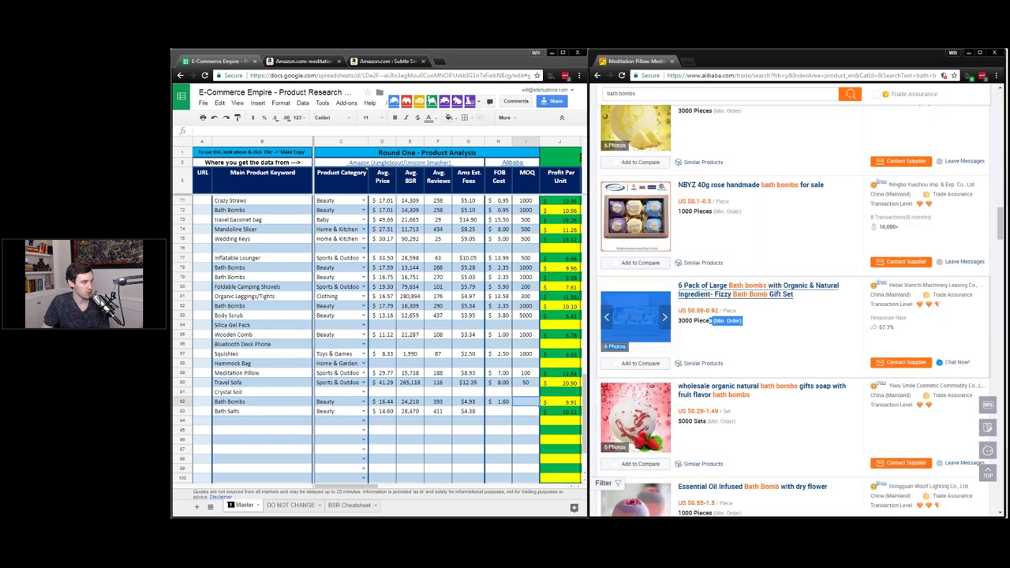
pyautogui.moveTo(683, 299); pyautogui.dragTo(719, 300)
pyautogui.scroll(8, 703, 302)
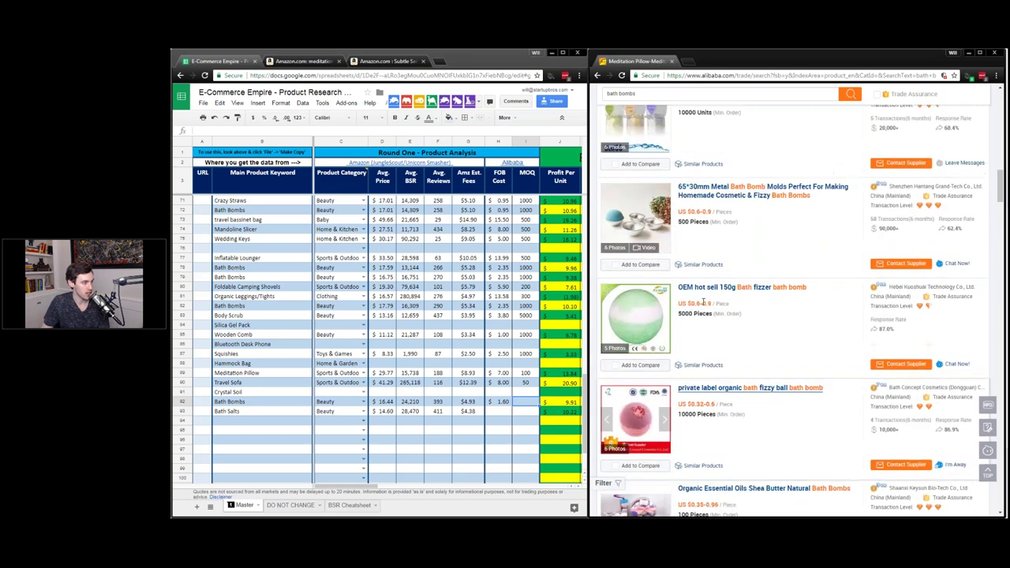
pyautogui.scroll(10, 703, 302)
pyautogui.scroll(4, 704, 306)
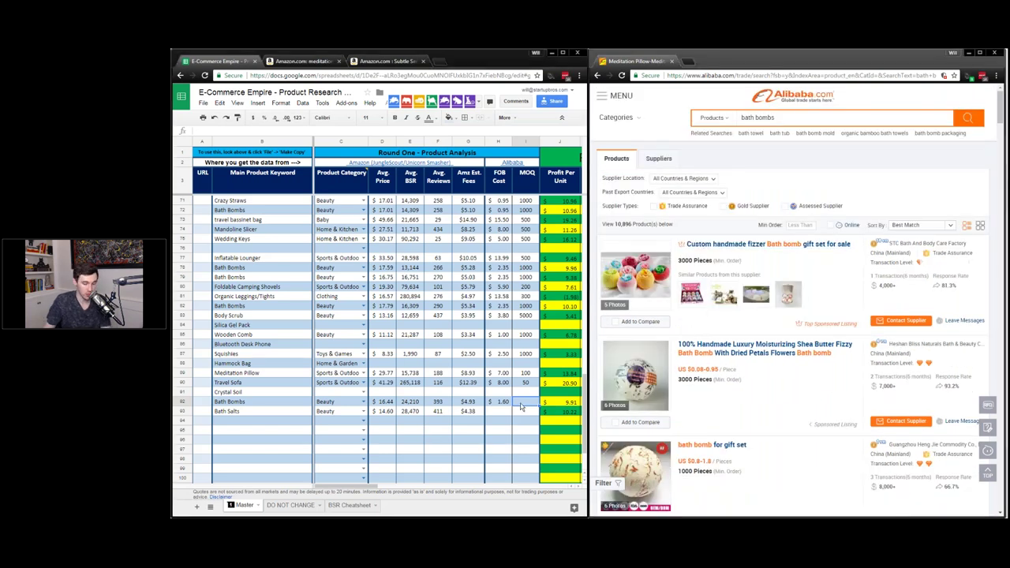
pyautogui.write('1000')
pyautogui.press('Return')
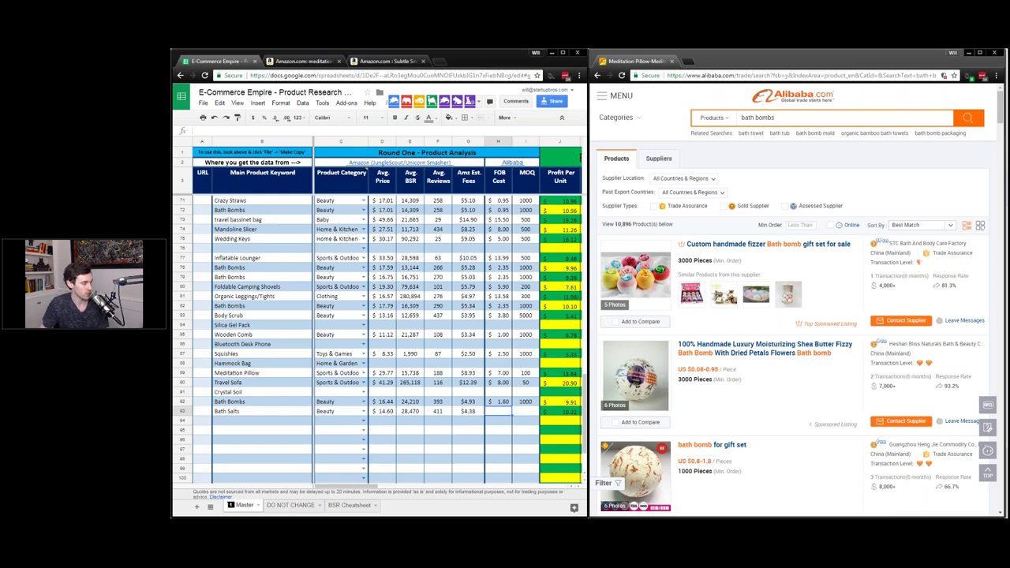
# Step: Search Alibaba for the next product keyword, "bath salts"
pyautogui.click(256, 412)
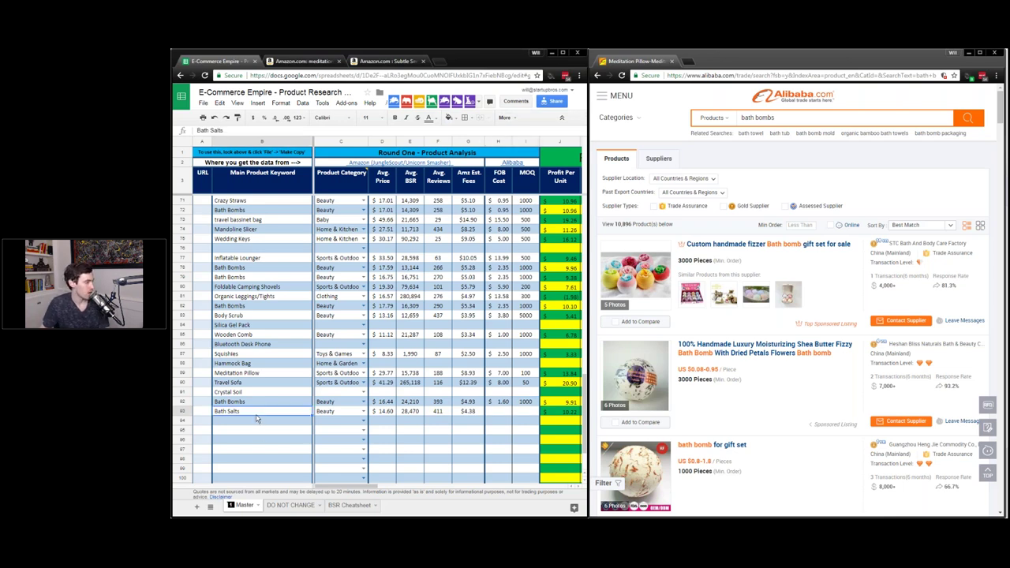
pyautogui.click(761, 118)
pyautogui.write('bath salts')
pyautogui.press('Return')
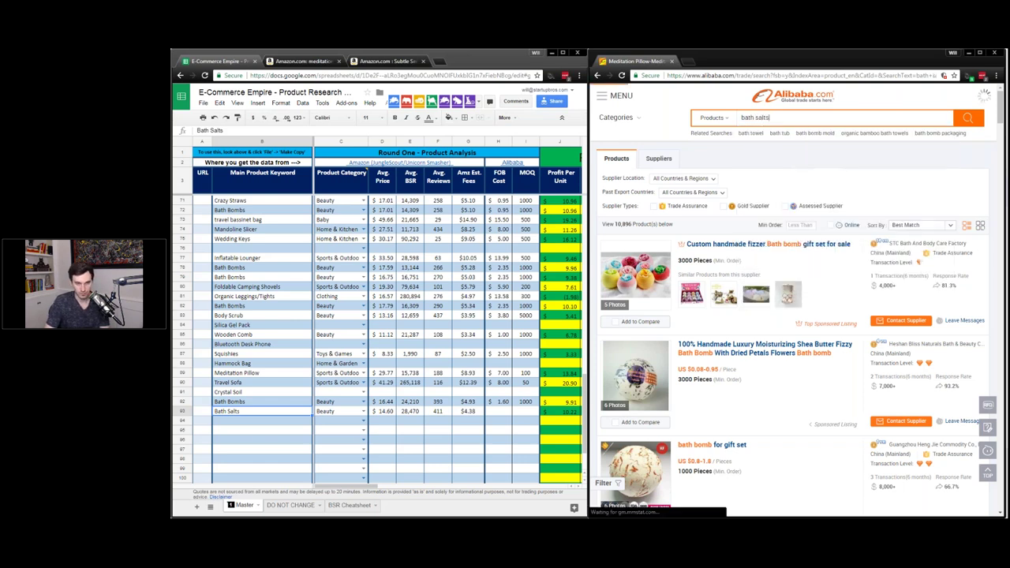
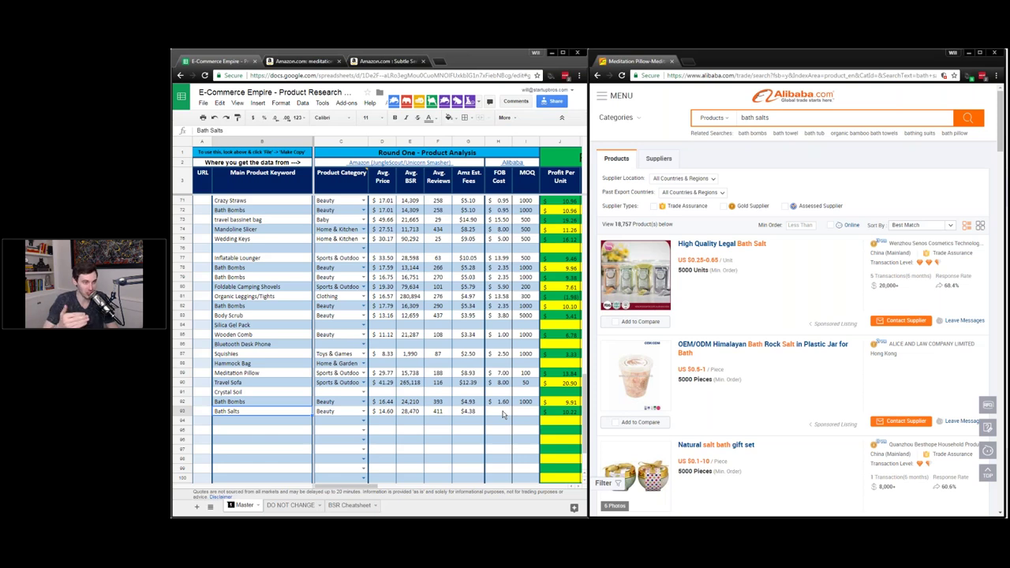
# Step: Select the Bath Salts row's FOB cost cell and examine the bath salt listings' prices and minimum orders, including the customized herbal fragrance salt
pyautogui.click(500, 412)
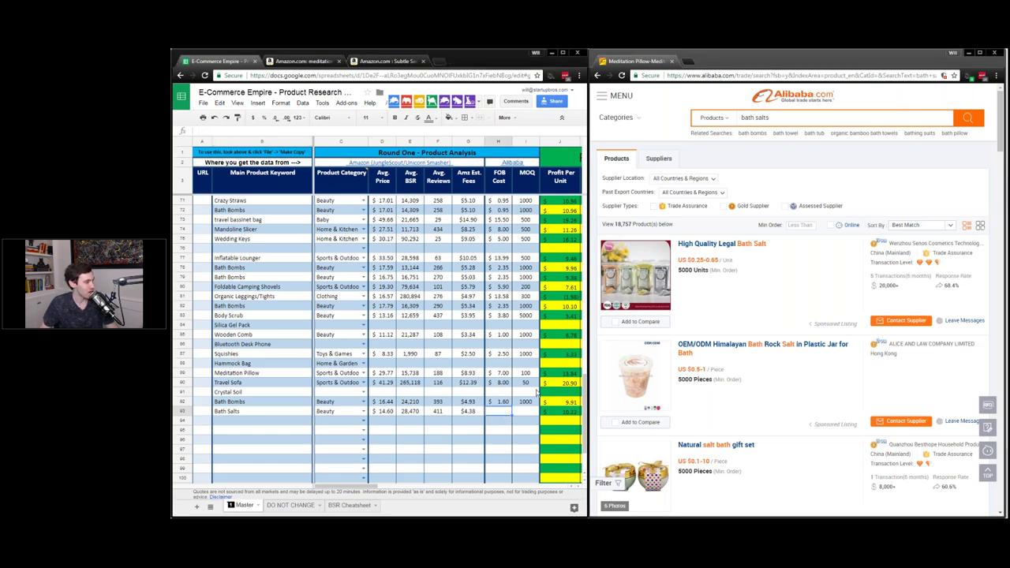
pyautogui.scroll(-10, 773, 274)
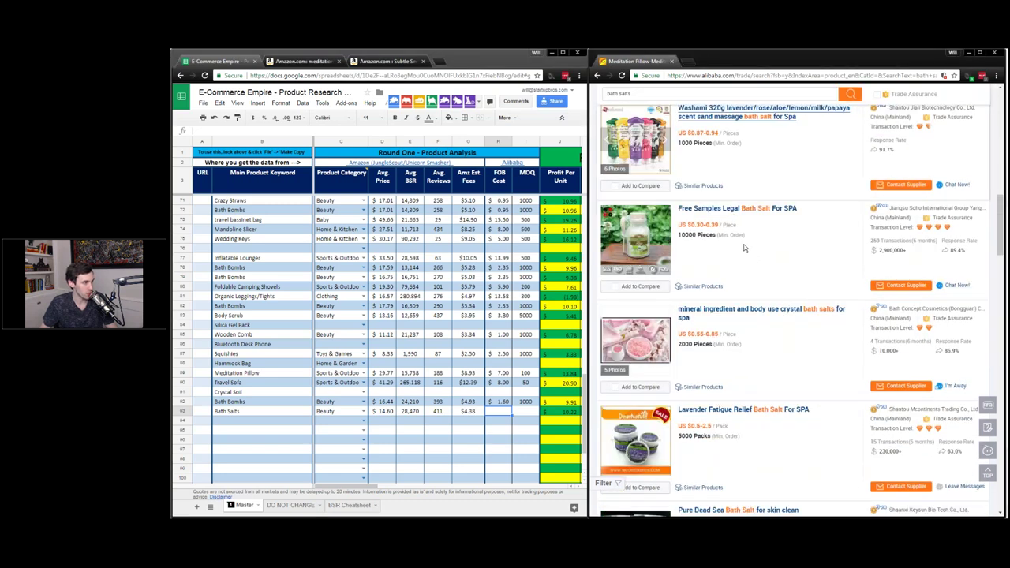
pyautogui.scroll(-6, 743, 249)
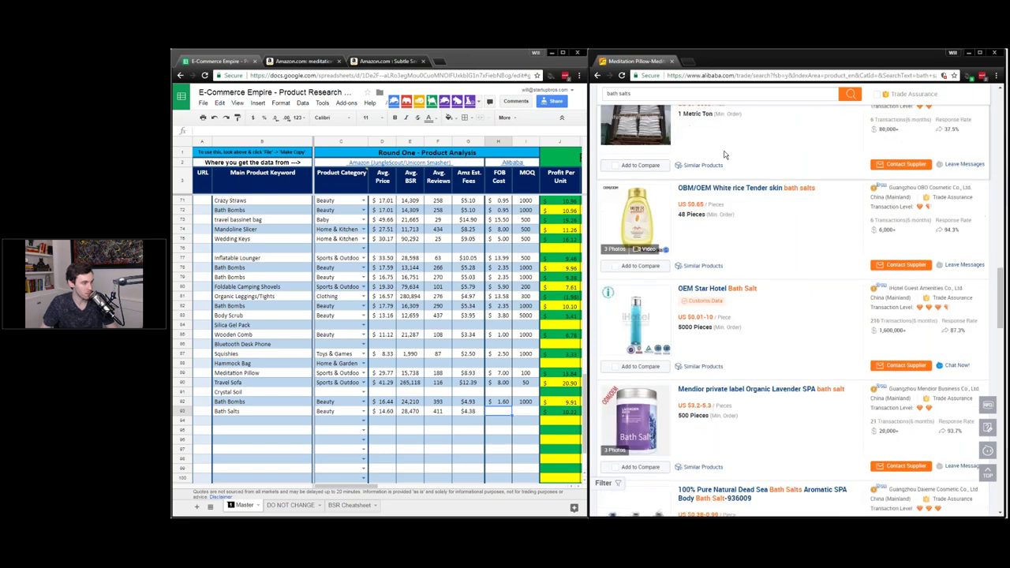
pyautogui.scroll(-1, 724, 158)
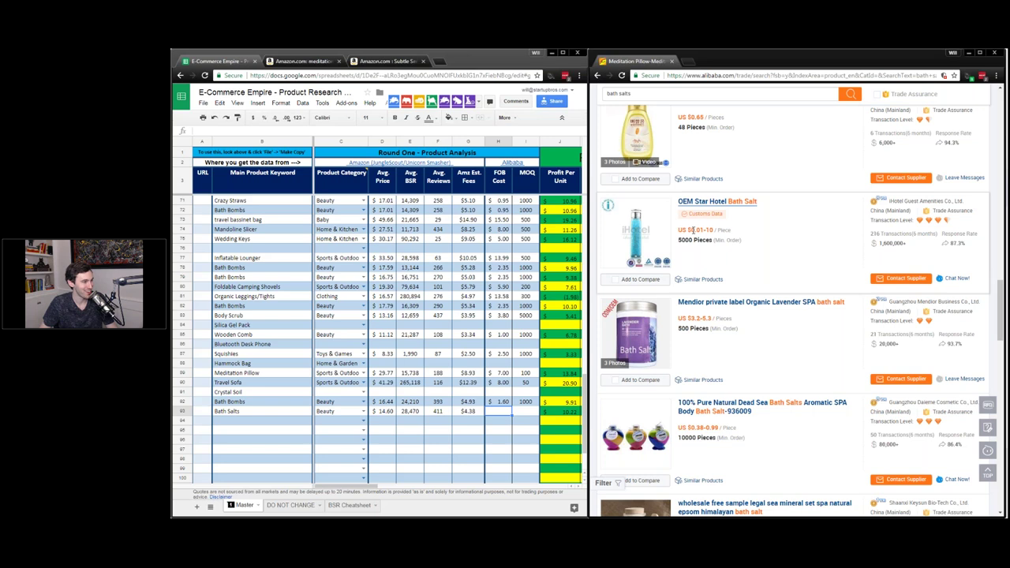
pyautogui.scroll(-1, 794, 311)
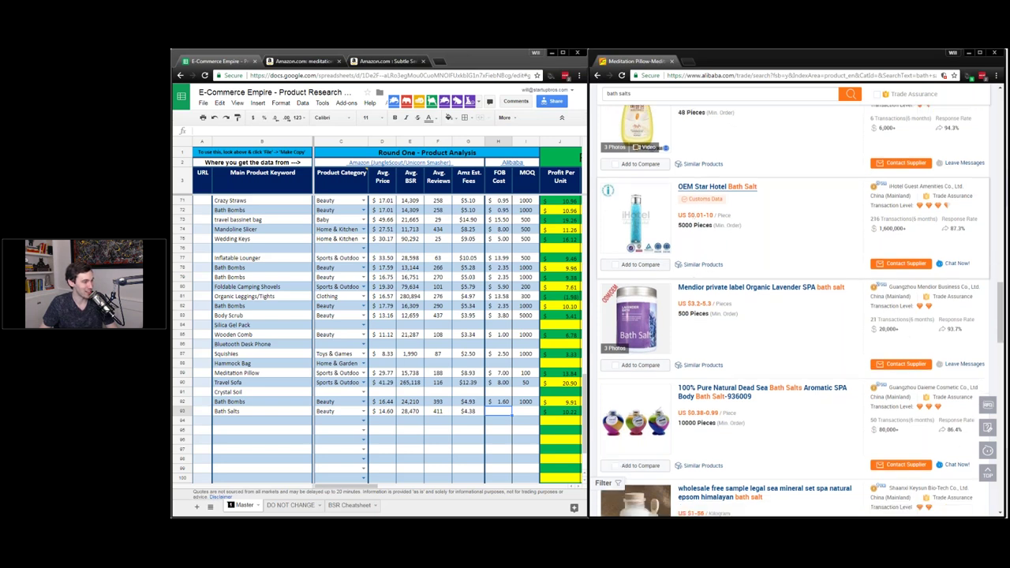
pyautogui.scroll(-5, 721, 256)
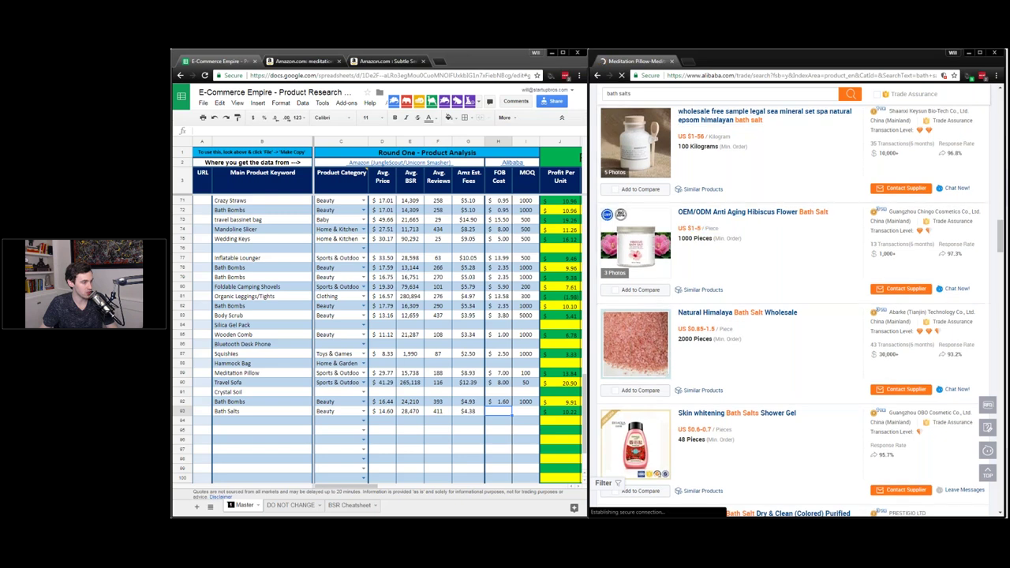
pyautogui.scroll(-2, 721, 257)
pyautogui.scroll(-3, 722, 256)
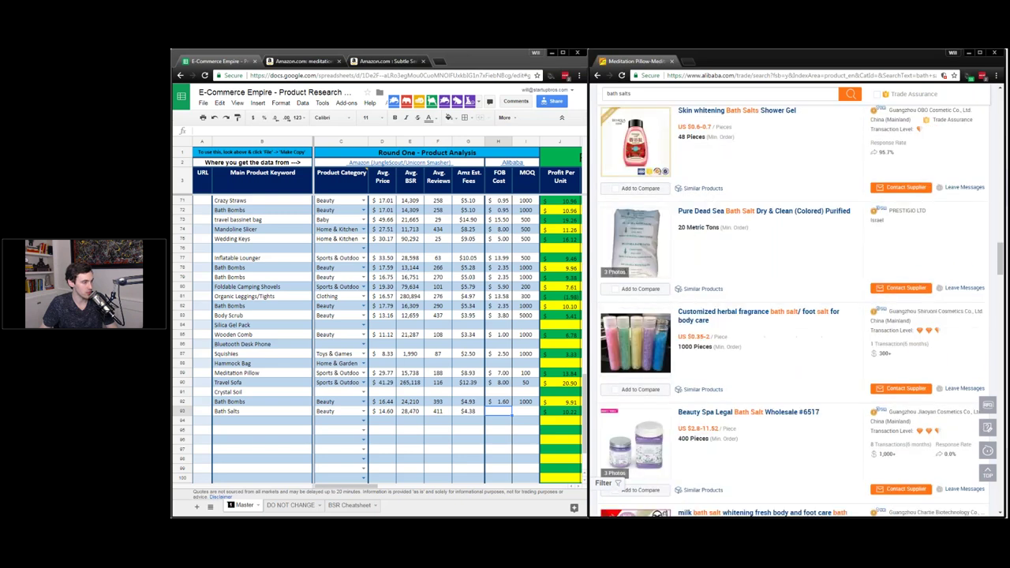
pyautogui.moveTo(687, 291); pyautogui.dragTo(724, 302)
pyautogui.click(725, 301)
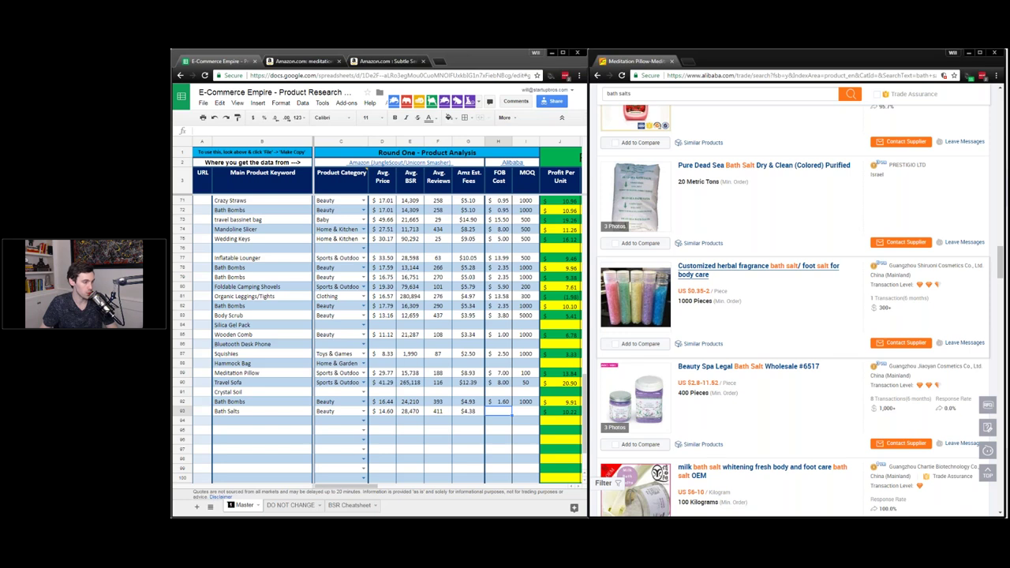
pyautogui.moveTo(685, 292); pyautogui.dragTo(724, 292)
pyautogui.scroll(6, 720, 290)
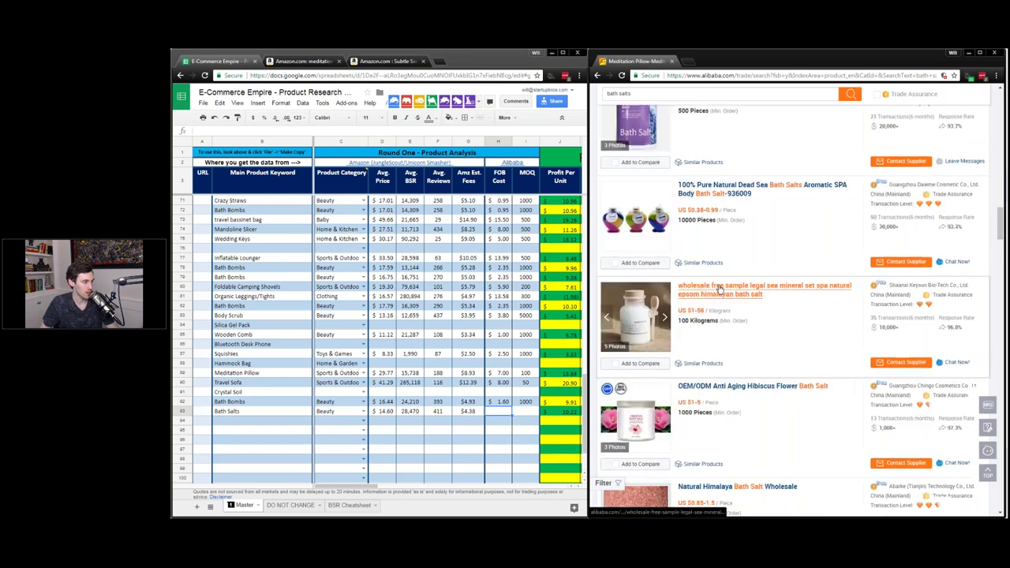
# Step: Search Alibaba for "bath salt set" and look through the resulting sets' prices and minimum orders
pyautogui.scroll(10, 719, 290)
pyautogui.click(783, 118)
pyautogui.press('BackSpace')
pyautogui.write('sets')
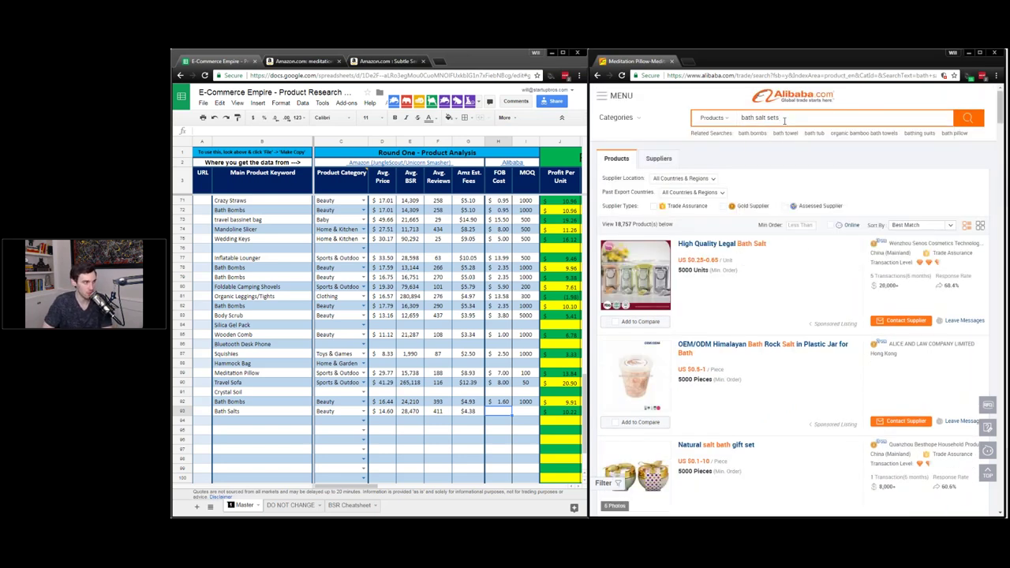
pyautogui.press('BackSpace')
pyautogui.press('Return')
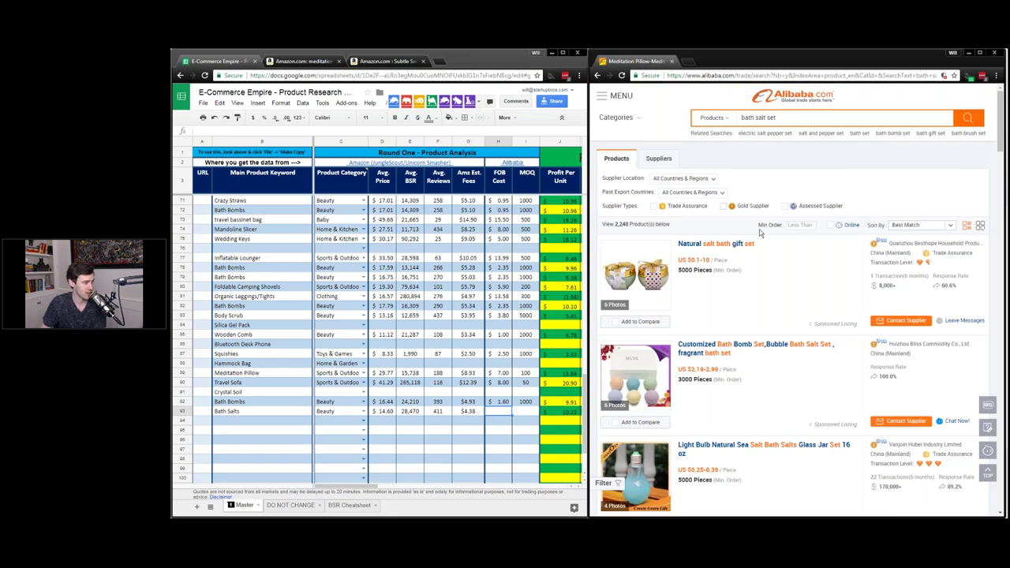
pyautogui.scroll(-3, 736, 287)
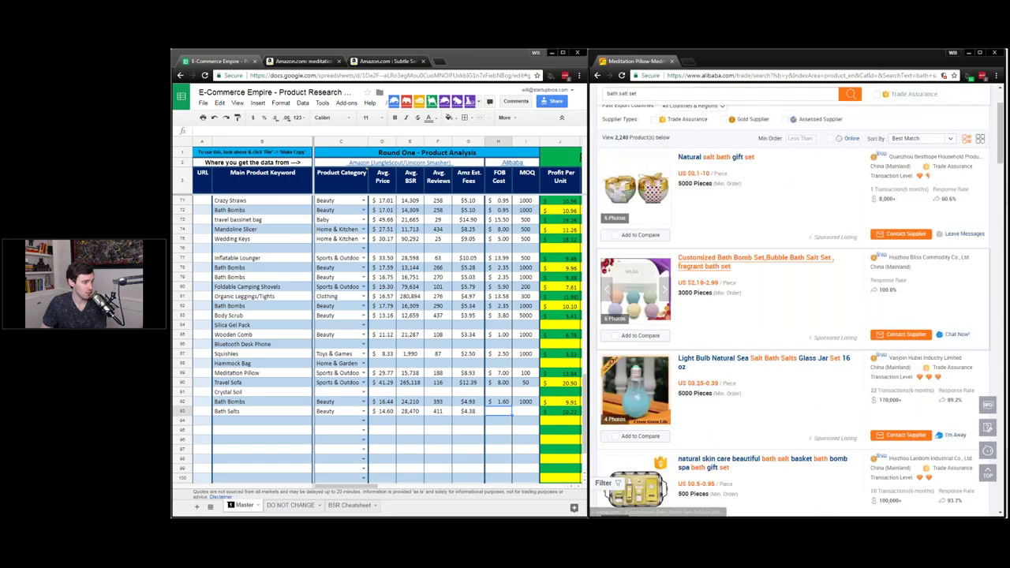
pyautogui.scroll(-5, 638, 360)
pyautogui.scroll(-12, 637, 359)
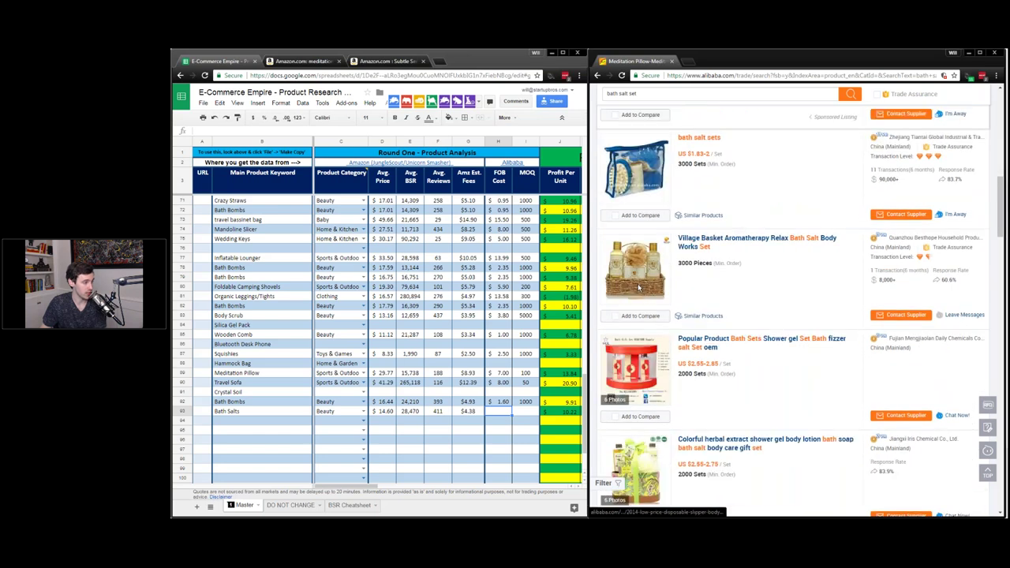
pyautogui.scroll(-11, 633, 365)
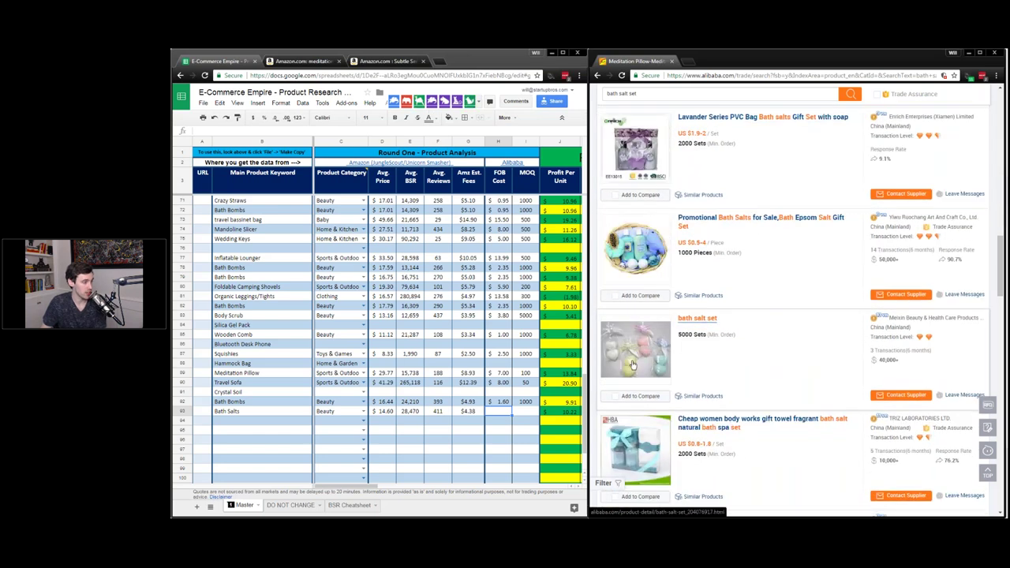
# Step: Change the supplier search to "bath salts set" and run it
pyautogui.click(629, 94)
pyautogui.write('s')
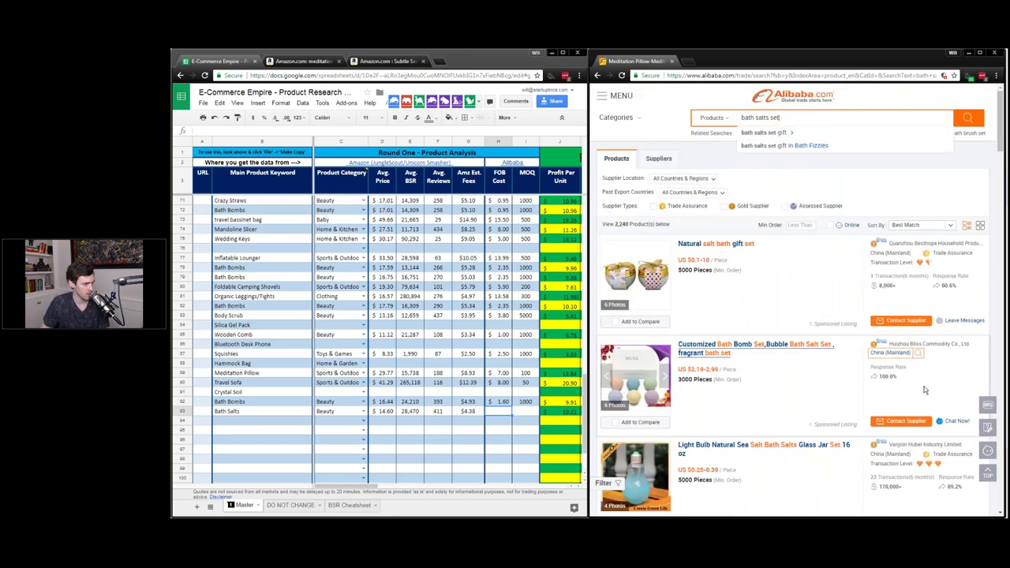
pyautogui.click(780, 293)
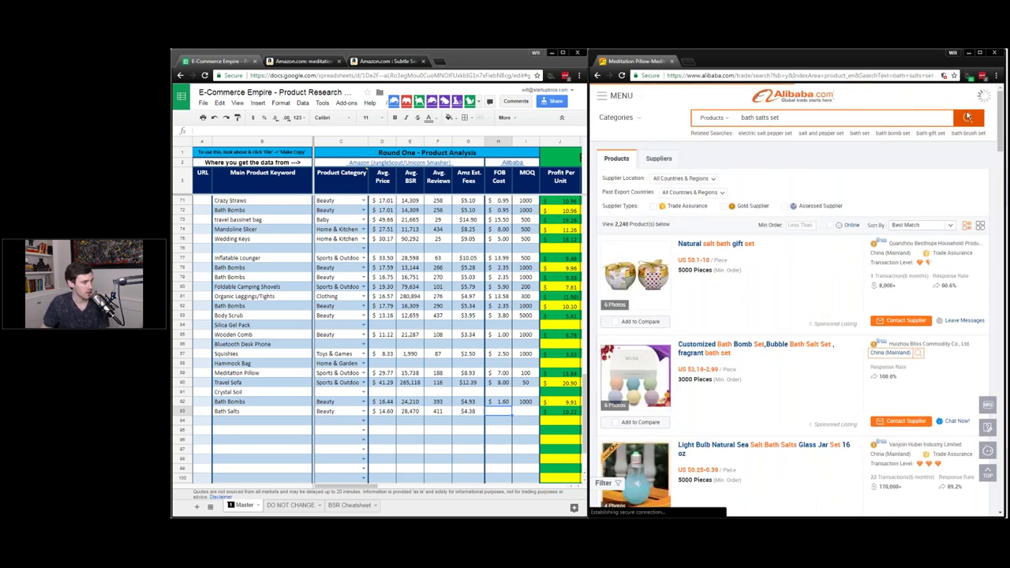
# Step: Examine the bath salts set listings for a comparable product, checking prices and minimum orders
pyautogui.scroll(-1, 778, 294)
pyautogui.scroll(-15, 779, 294)
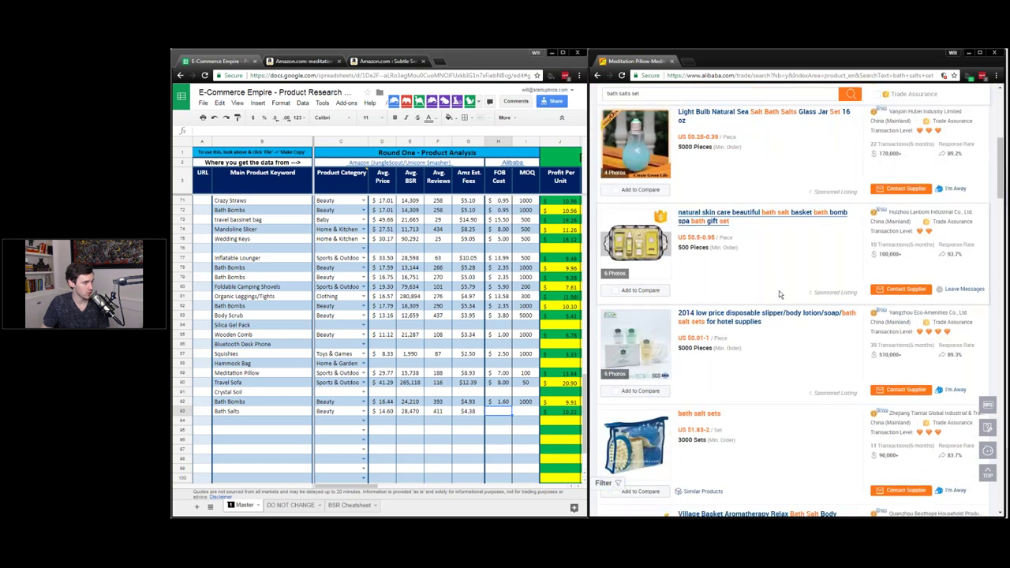
pyautogui.scroll(-7, 779, 294)
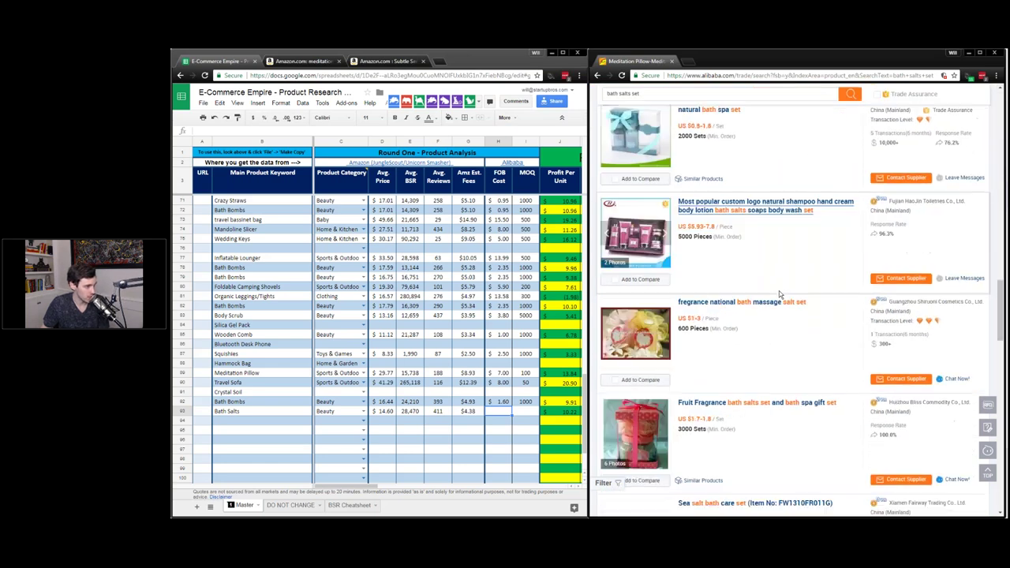
pyautogui.scroll(-4, 779, 294)
pyautogui.scroll(6, 778, 291)
pyautogui.scroll(-5, 715, 211)
pyautogui.scroll(-5, 715, 211)
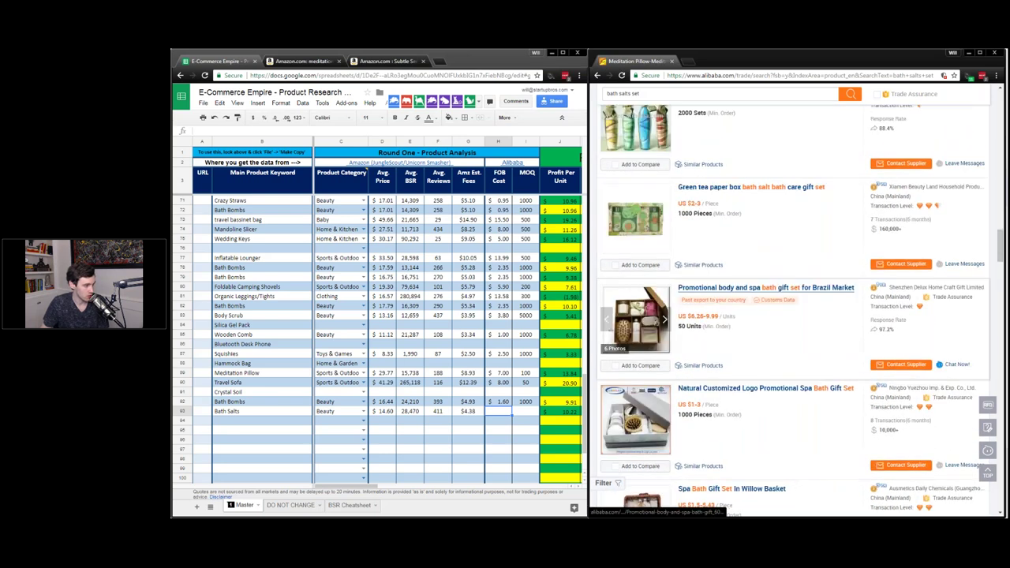
pyautogui.scroll(-15, 719, 320)
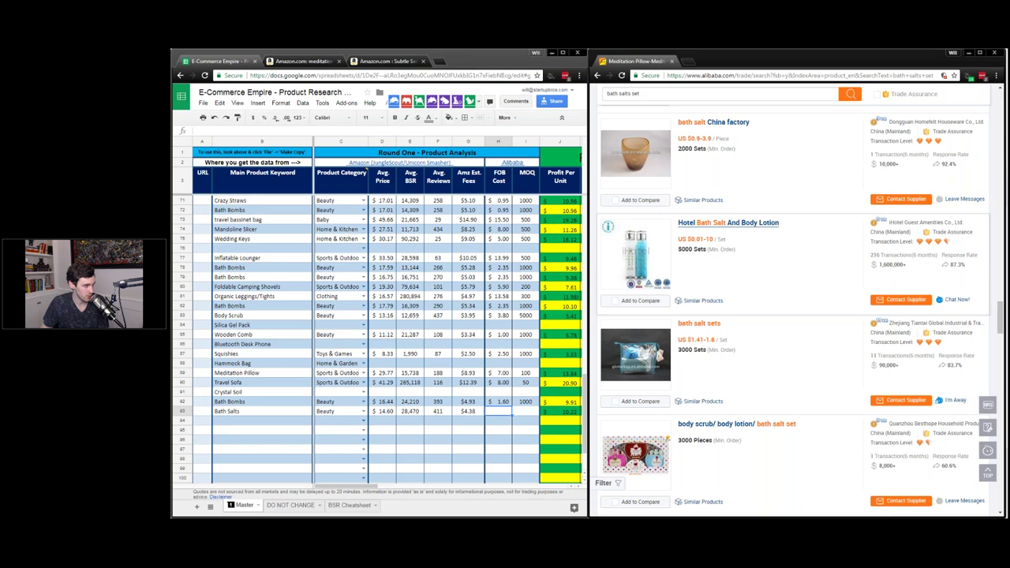
pyautogui.scroll(20, 793, 315)
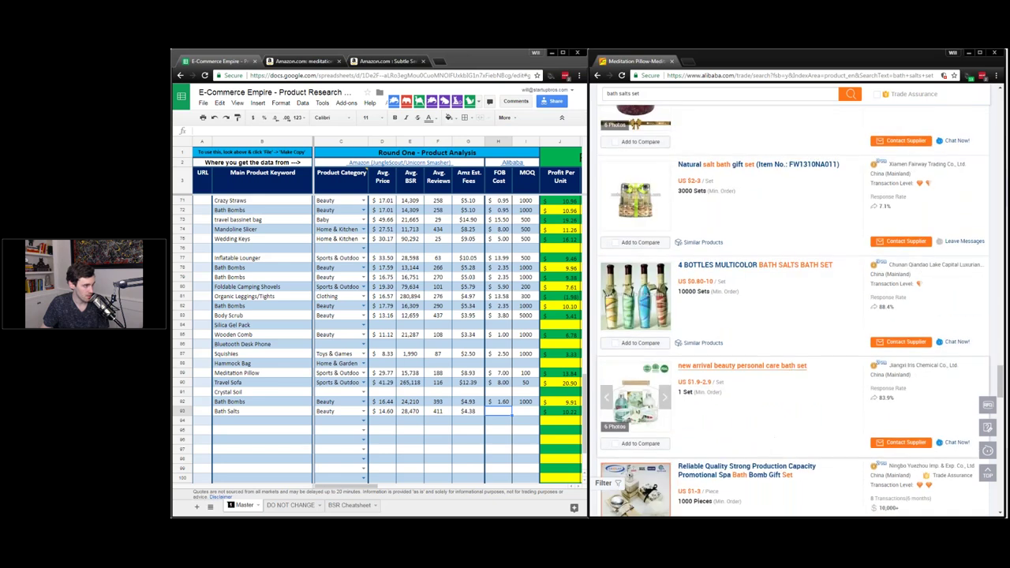
# Step: Refine the supplier search to "bath salts set gift"
pyautogui.click(848, 118)
pyautogui.write('gift')
pyautogui.press('Return')
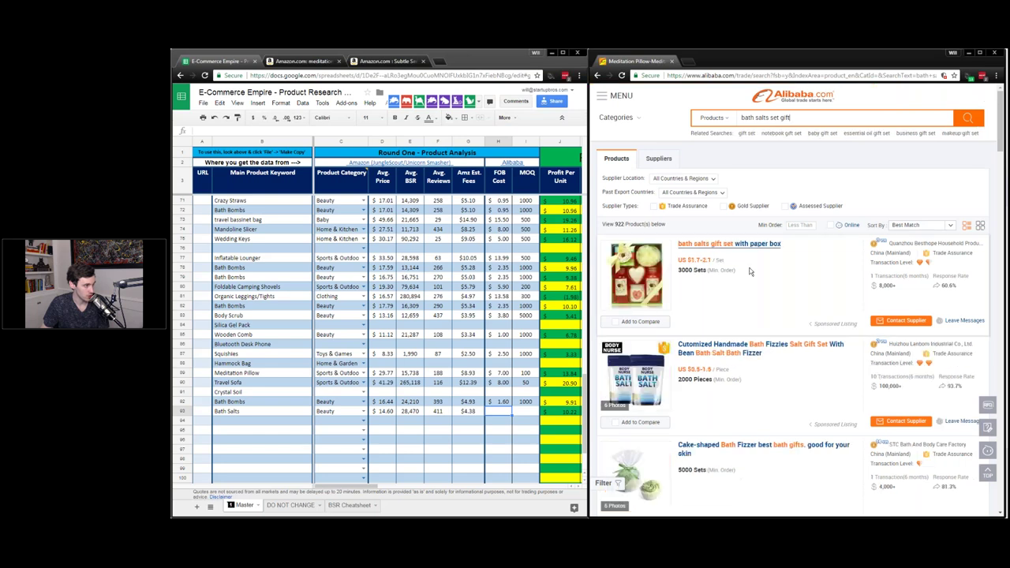
# Step: Open the customized handmade bath fizzies salt gift set listing in a separate tab and return to the search results
pyautogui.scroll(-4, 745, 268)
pyautogui.scroll(3, 730, 264)
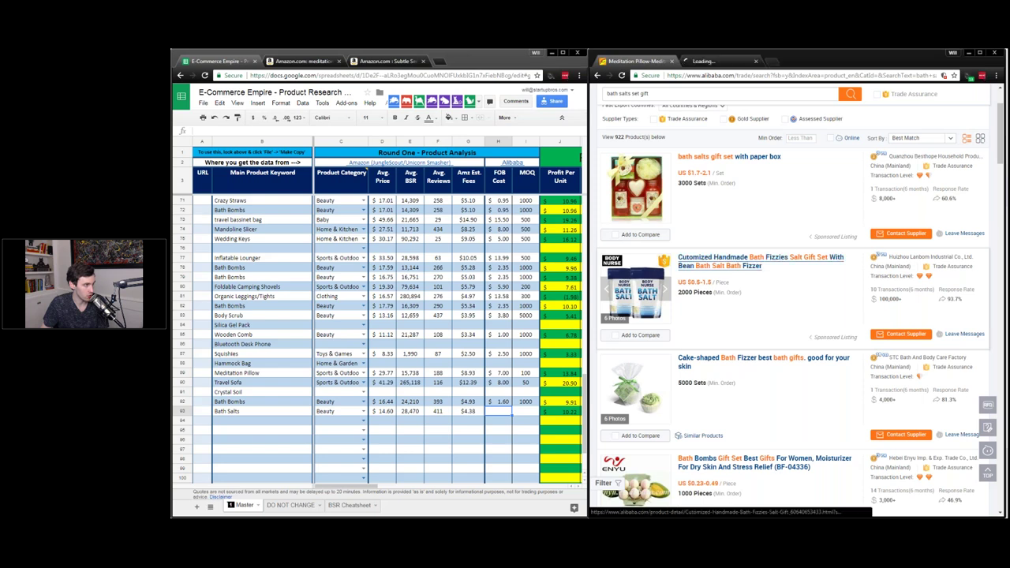
pyautogui.click(736, 265)
pyautogui.click(632, 62)
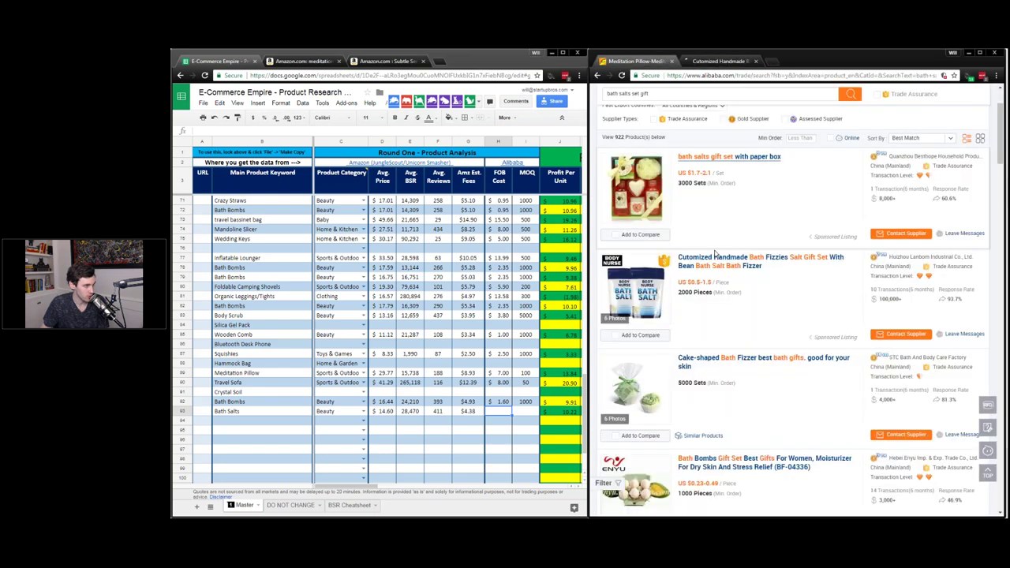
# Step: Examine the remaining "bath salts set gift" listings for comparable sets, checking prices and minimum orders
pyautogui.scroll(-7, 715, 253)
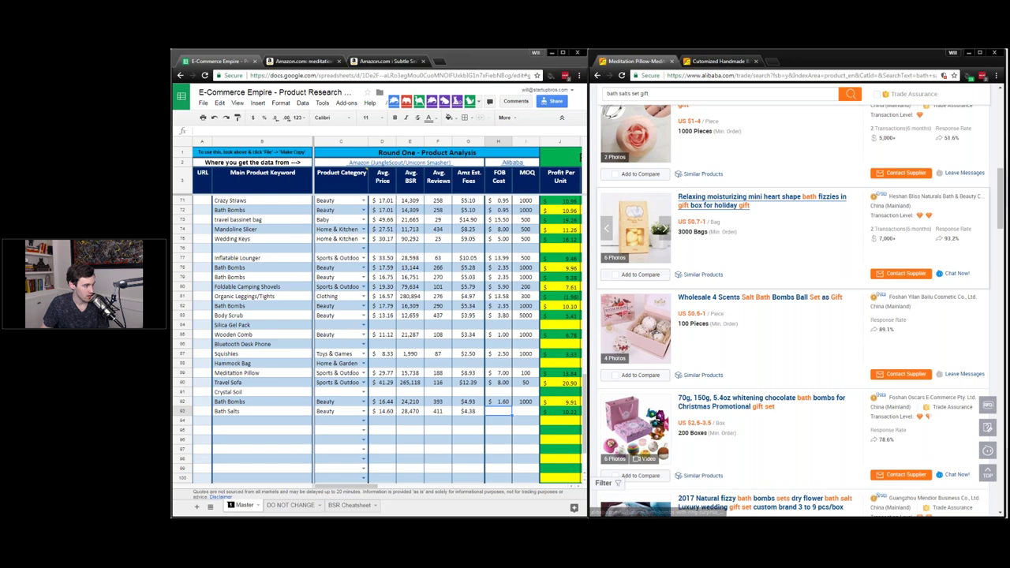
pyautogui.scroll(-8, 793, 307)
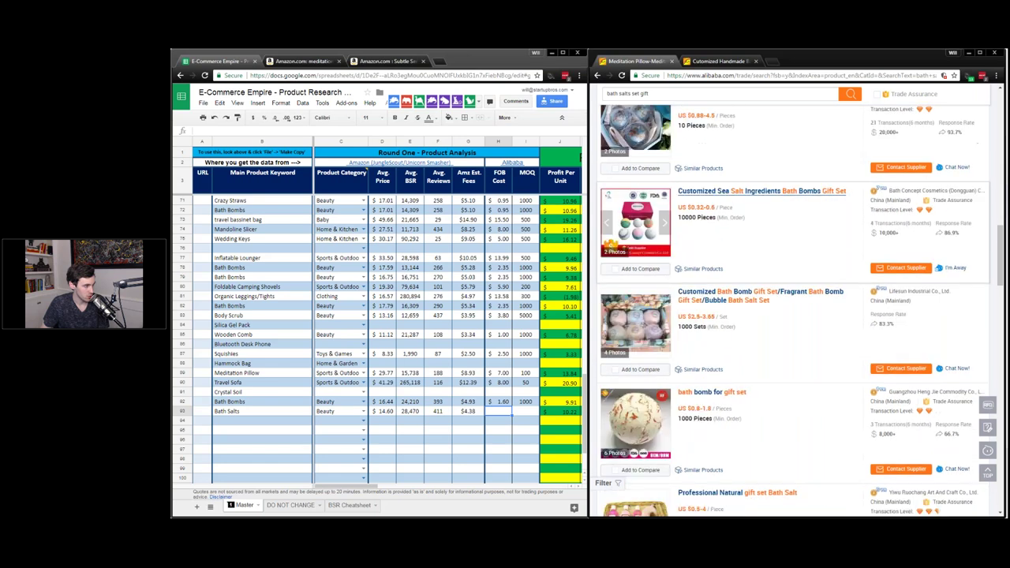
pyautogui.scroll(-9, 716, 234)
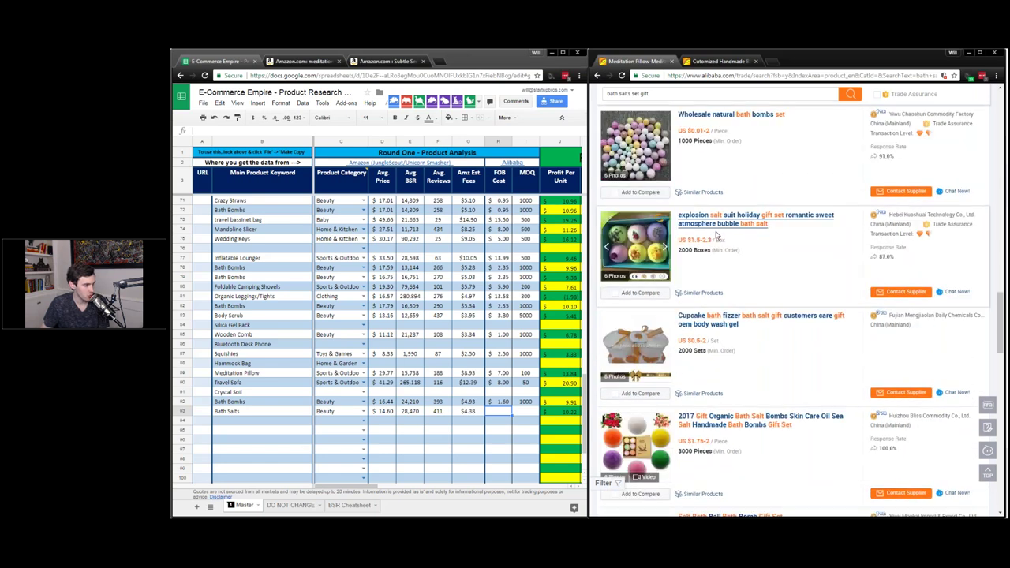
pyautogui.scroll(-3, 718, 236)
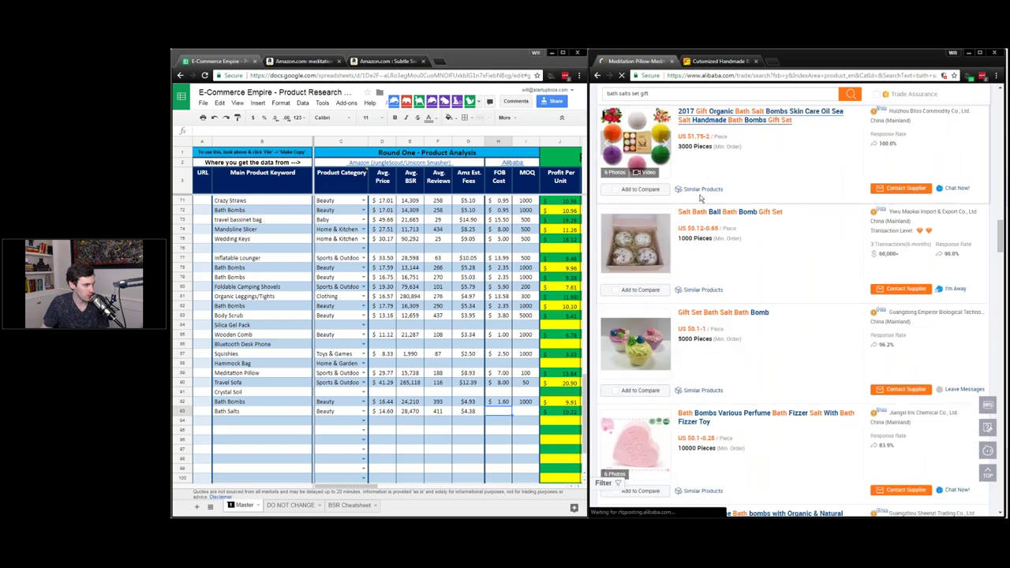
pyautogui.scroll(-5, 729, 262)
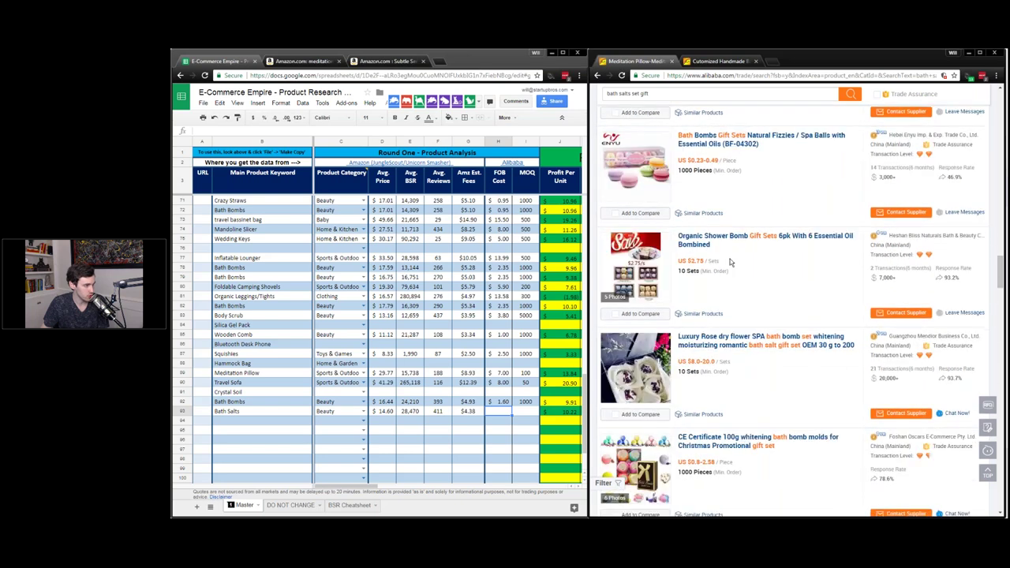
pyautogui.scroll(-6, 730, 263)
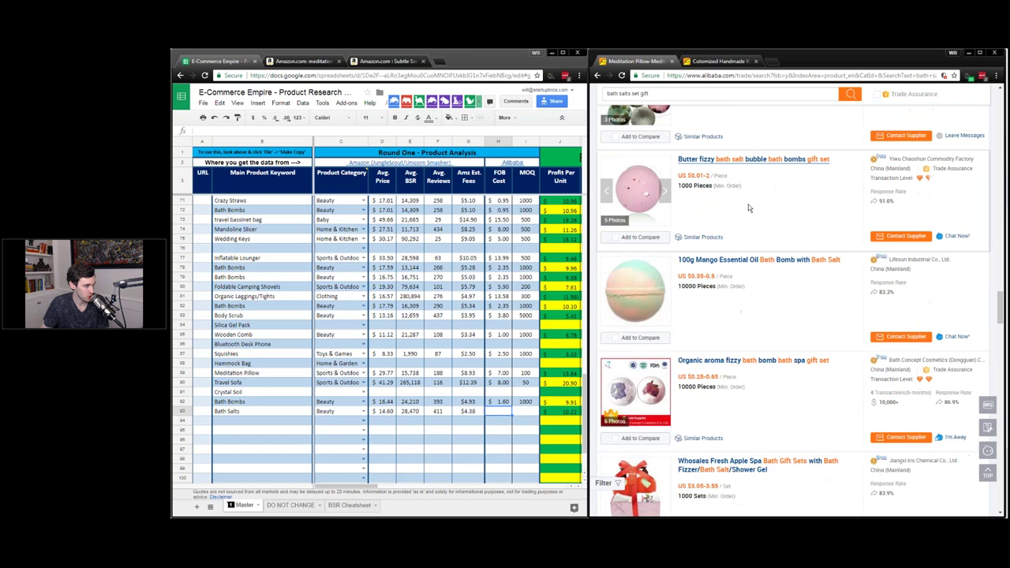
pyautogui.scroll(-10, 748, 205)
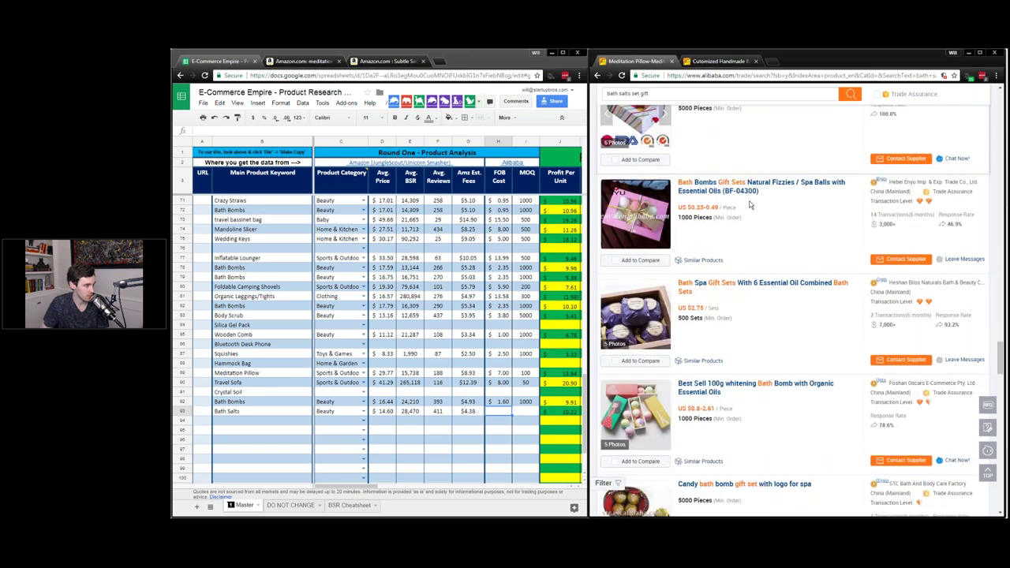
pyautogui.scroll(-10, 750, 207)
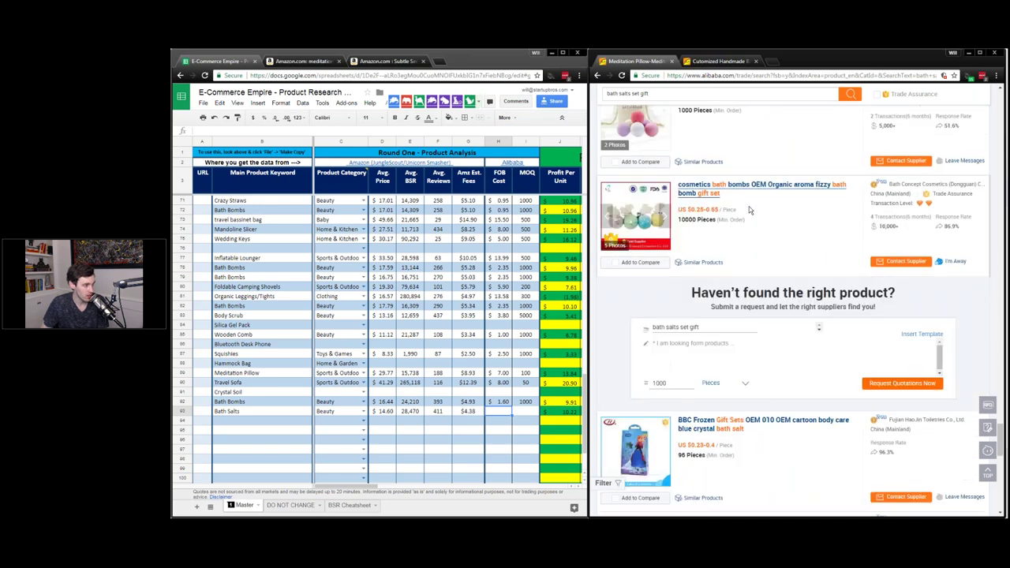
pyautogui.scroll(-5, 753, 255)
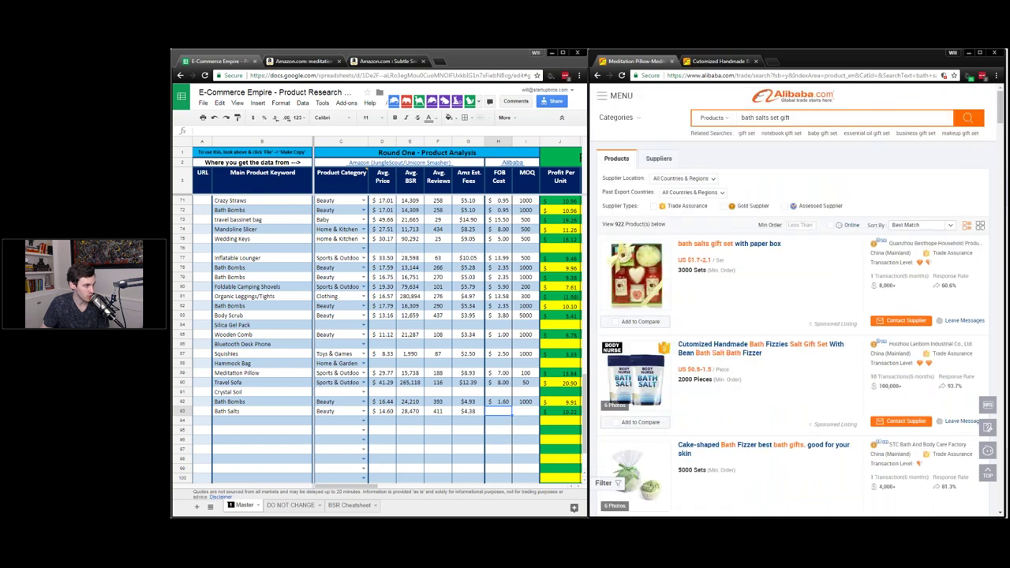
# Step: Close the search results and, using the salt gift set listing's upper price, enter FOB cost 1.5 and MOQ 1000 for Bath Salts
pyautogui.hotkey('ctrl', 'w')
pyautogui.doubleClick(803, 259)
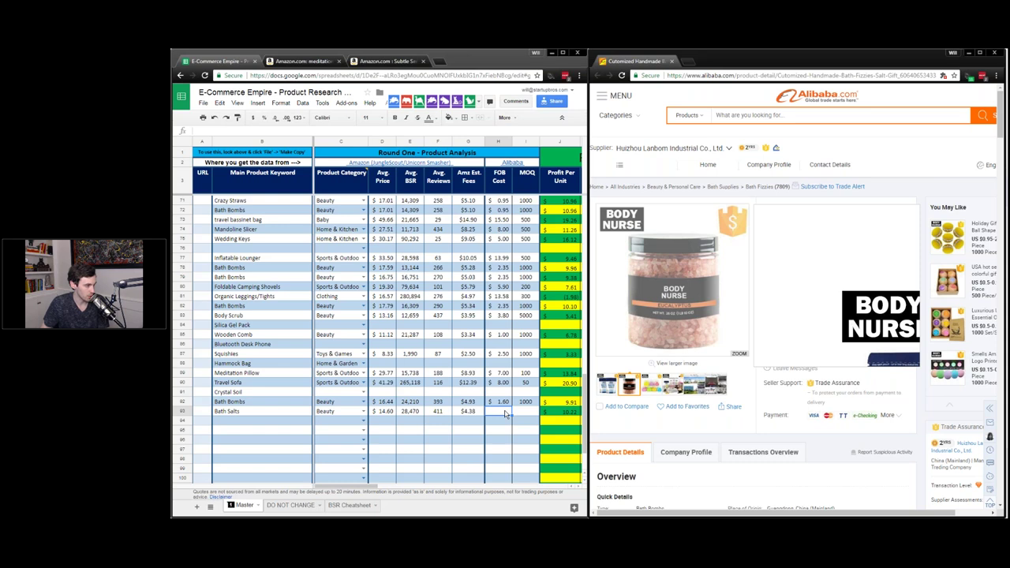
pyautogui.write('1.5')
pyautogui.press('Tab')
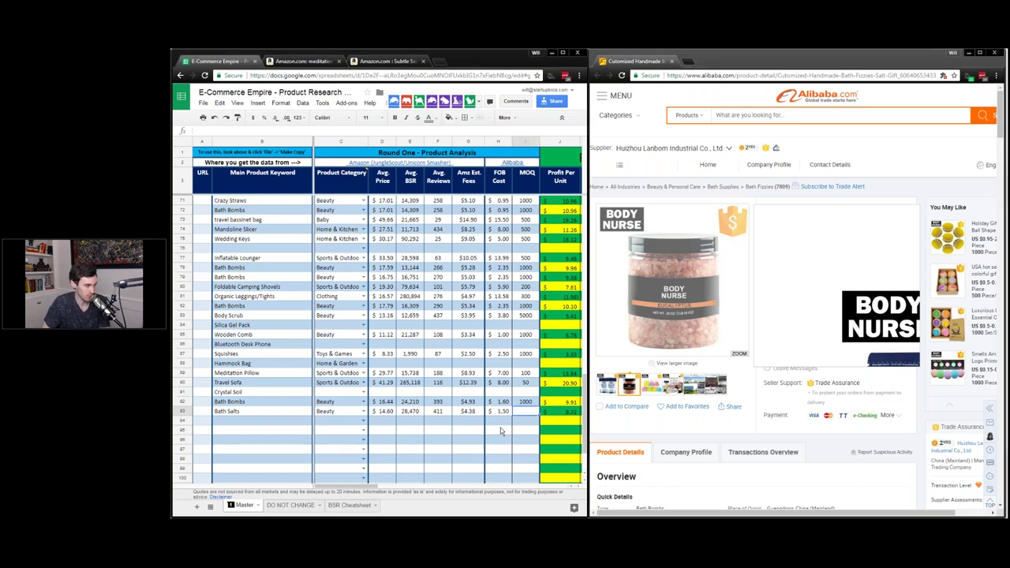
pyautogui.write('1000')
pyautogui.press('Return')
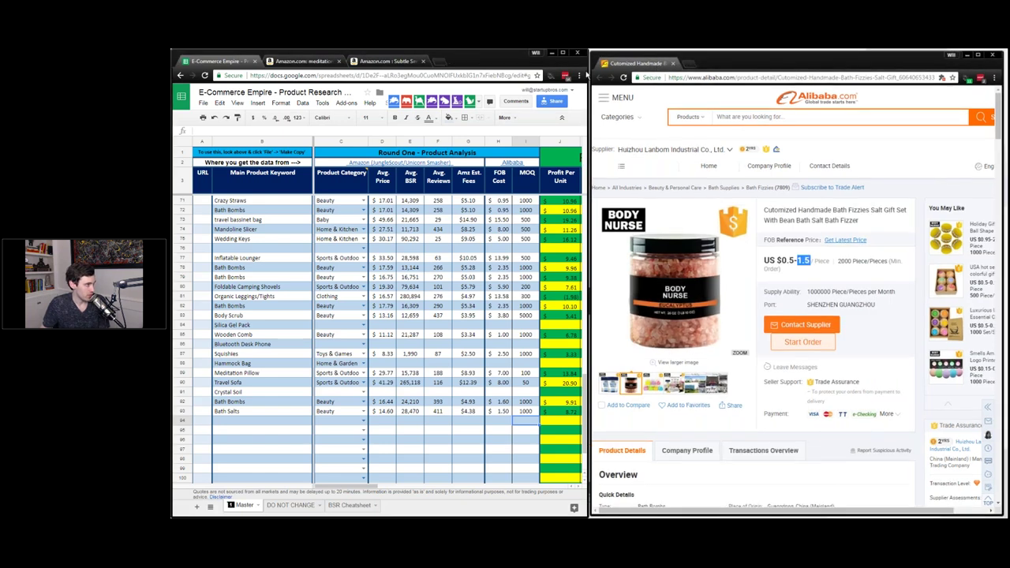
# Step: Close the two Amazon tabs and maximize the spreadsheet window to show the Results and Round Two columns
pyautogui.click(339, 61)
pyautogui.click(339, 61)
pyautogui.moveTo(334, 61); pyautogui.dragTo(646, 105)
pyautogui.doubleClick(646, 104)
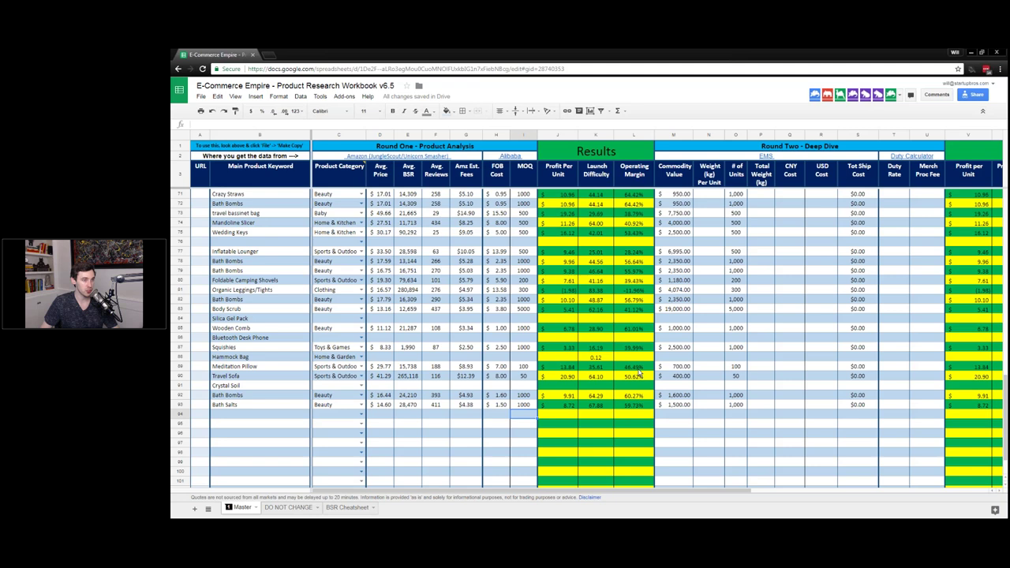
# Step: Examine the operating margins of the newly researched products from Meditation Pillow to Bath Salts against the rest of the sheet
pyautogui.moveTo(638, 367); pyautogui.dragTo(243, 368)
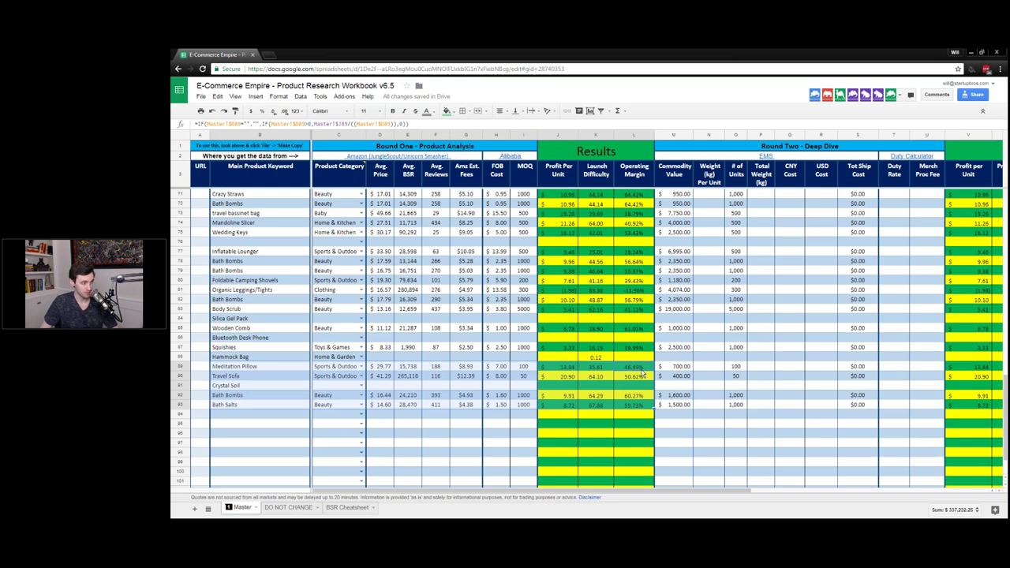
pyautogui.click(643, 374)
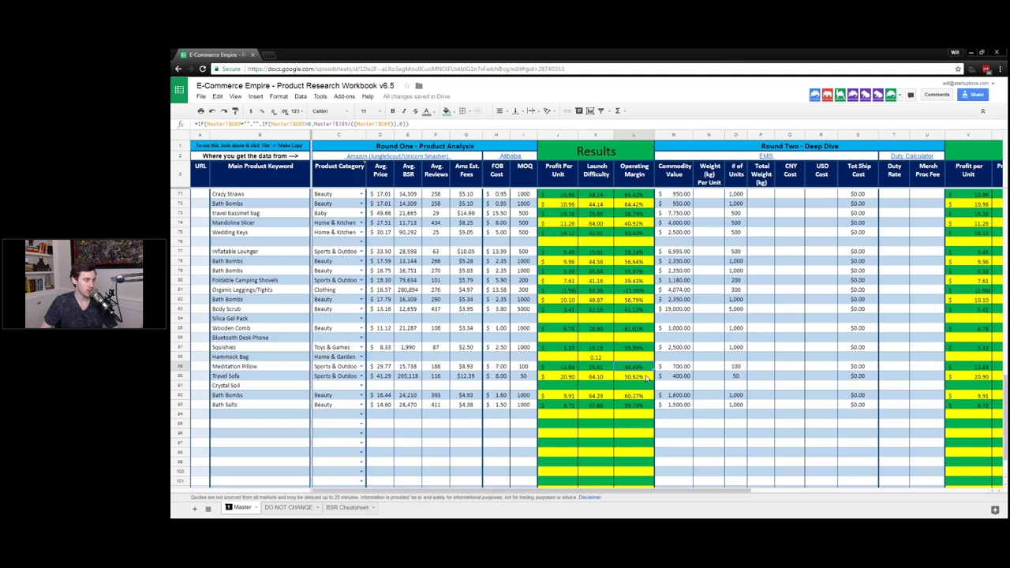
pyautogui.moveTo(646, 379); pyautogui.dragTo(644, 370)
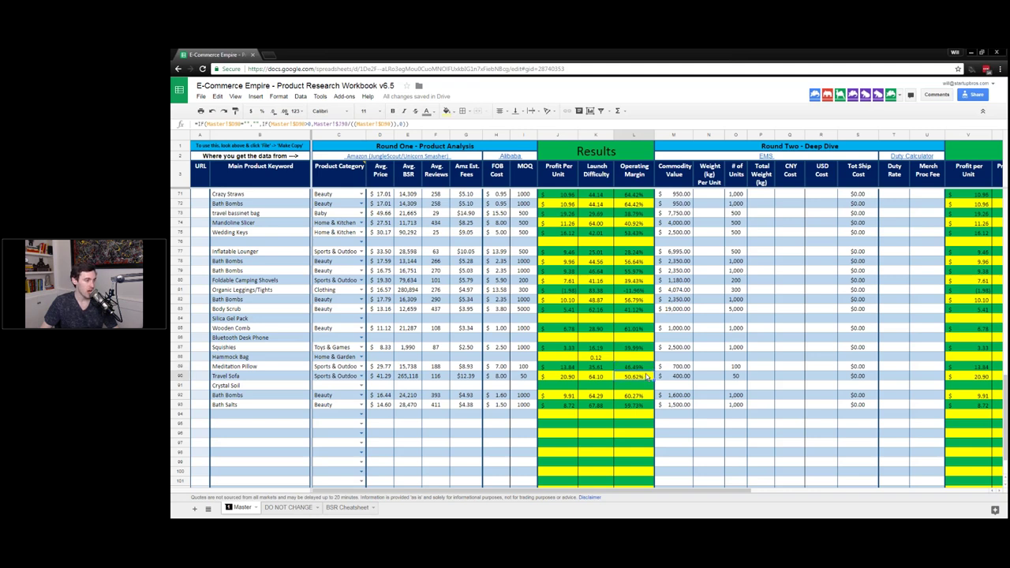
pyautogui.click(644, 369)
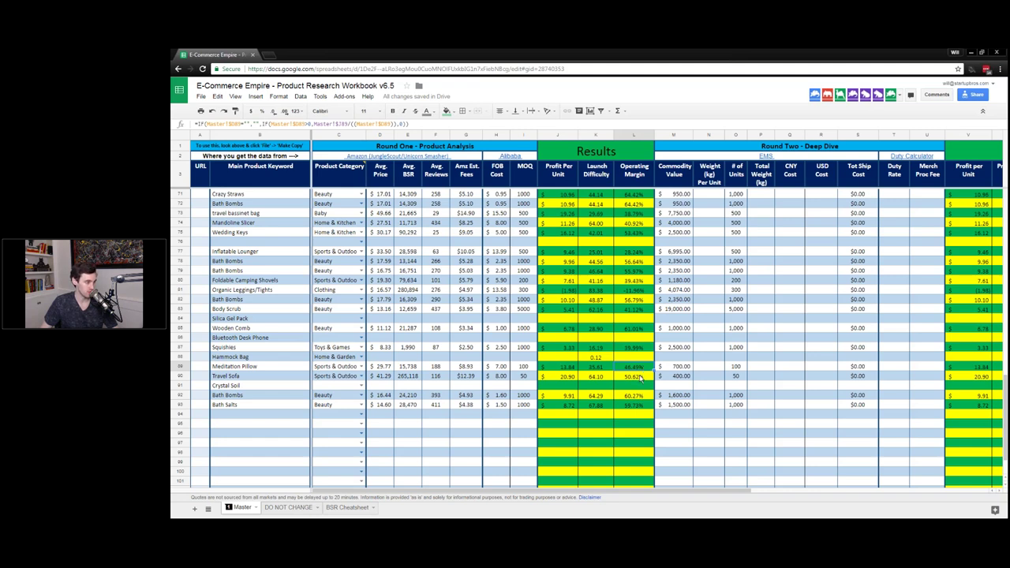
pyautogui.hotkey('ctrl', 'Up')
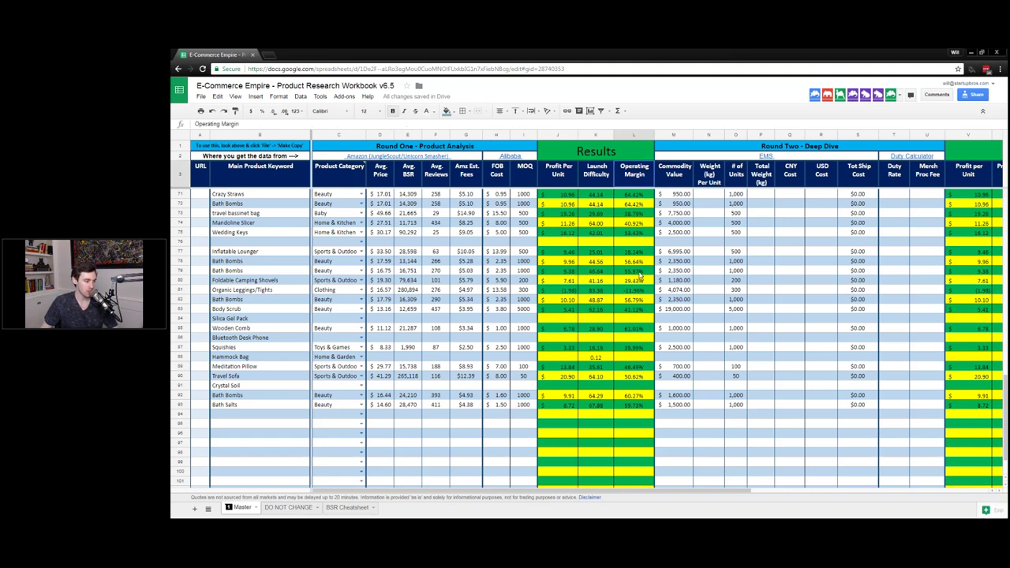
pyautogui.scroll(10, 623, 456)
pyautogui.scroll(-8, 624, 456)
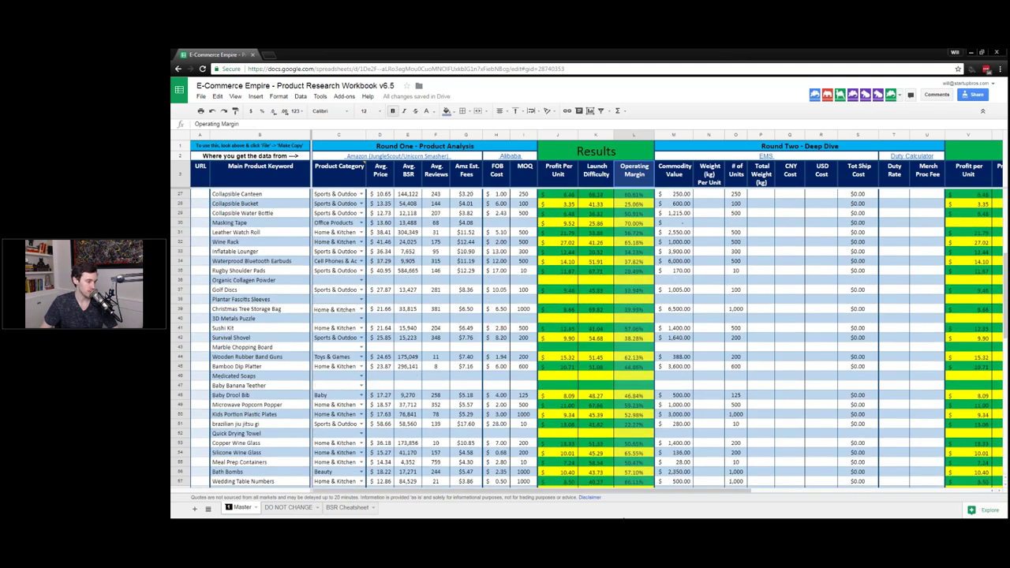
pyautogui.scroll(-16, 632, 331)
pyautogui.click(634, 318)
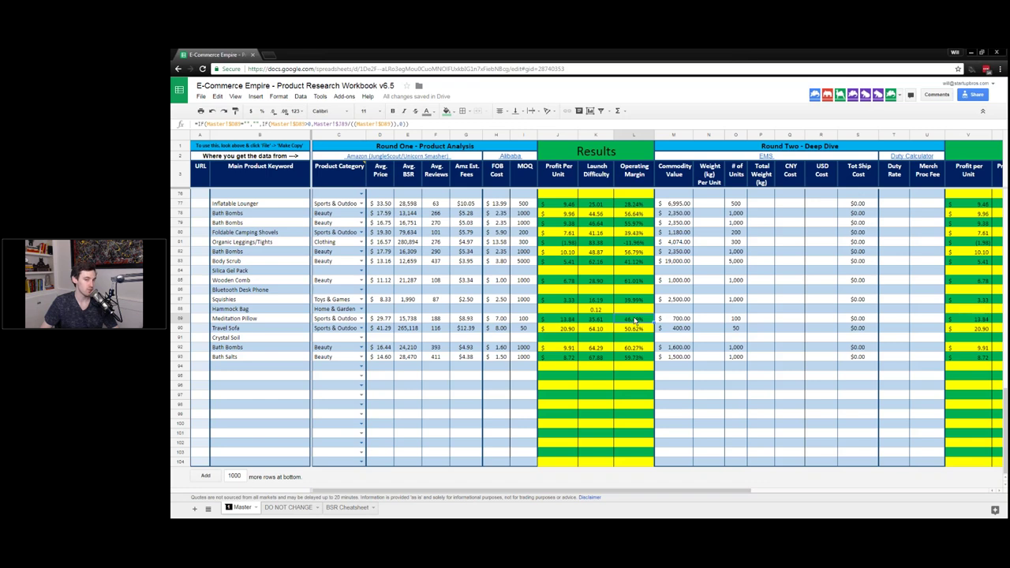
pyautogui.moveTo(633, 319); pyautogui.dragTo(632, 359)
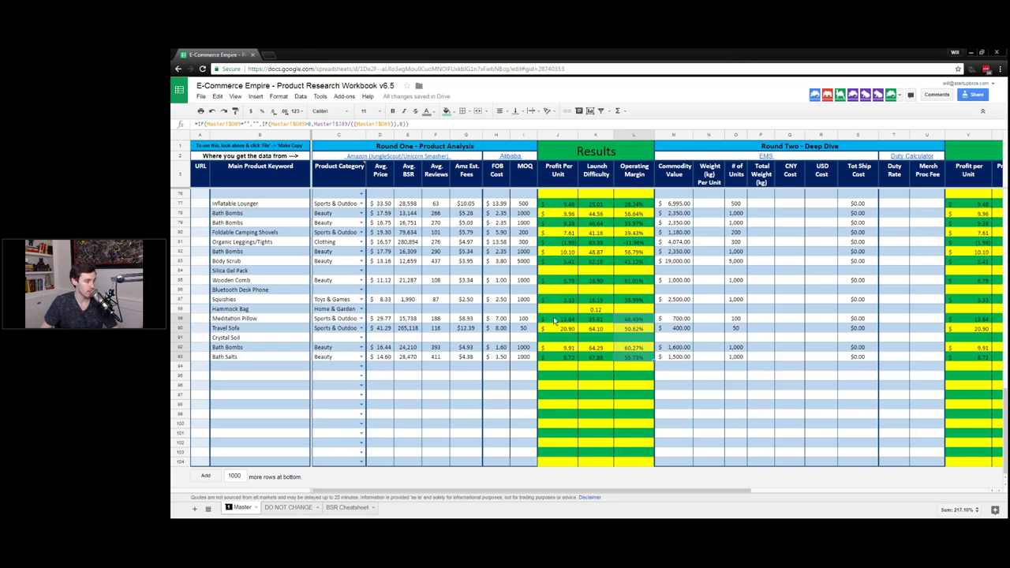
# Step: Compare profit per unit across the Meditation Pillow to Bath Salts rows, checking Meditation Pillow's and Travel Sofa's operating margins too
pyautogui.moveTo(555, 319); pyautogui.dragTo(559, 362)
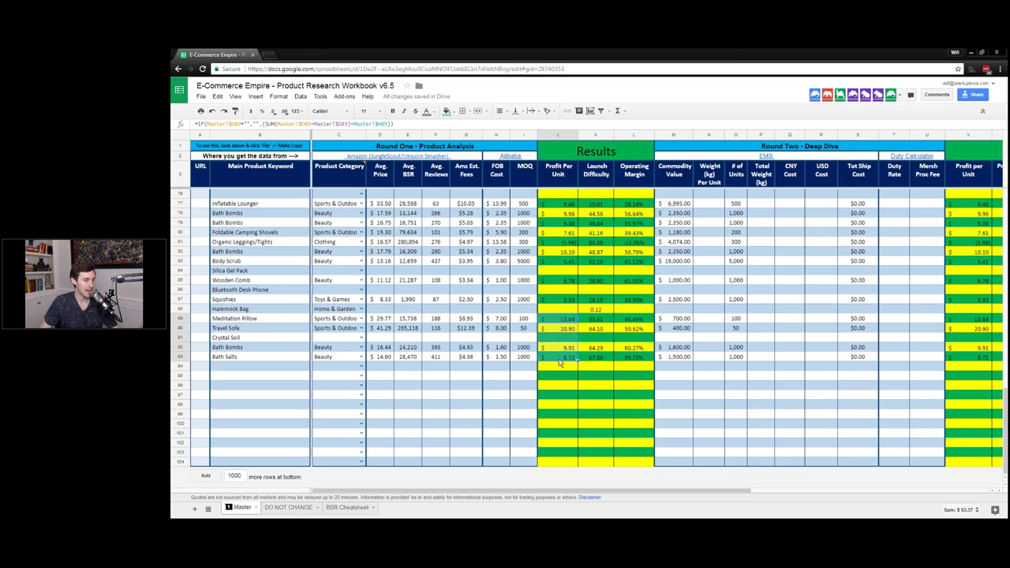
pyautogui.moveTo(559, 362); pyautogui.dragTo(570, 324)
pyautogui.moveTo(563, 327); pyautogui.dragTo(561, 367)
pyautogui.click(620, 322)
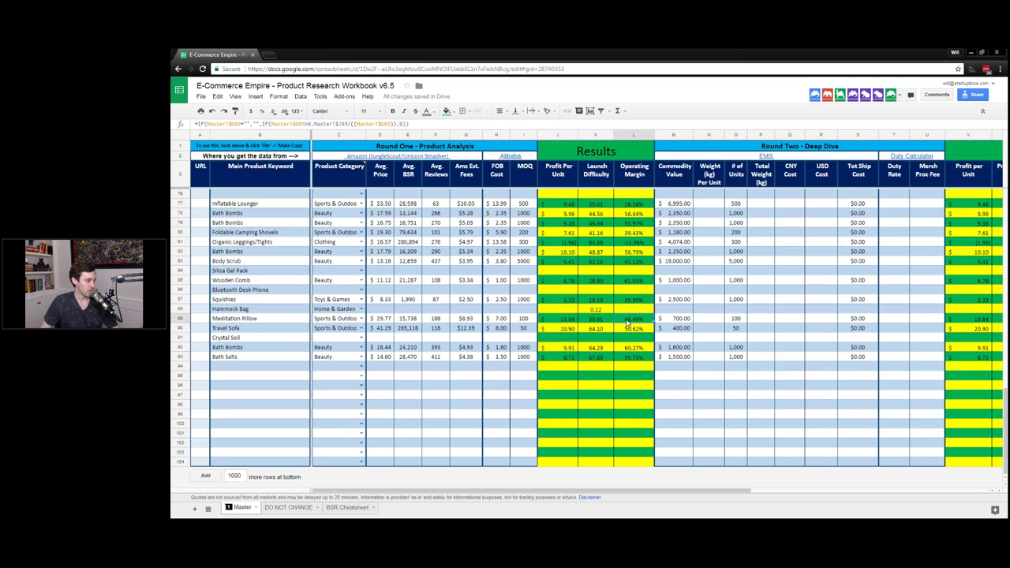
pyautogui.click(636, 328)
pyautogui.press('Up')
pyautogui.press('Down')
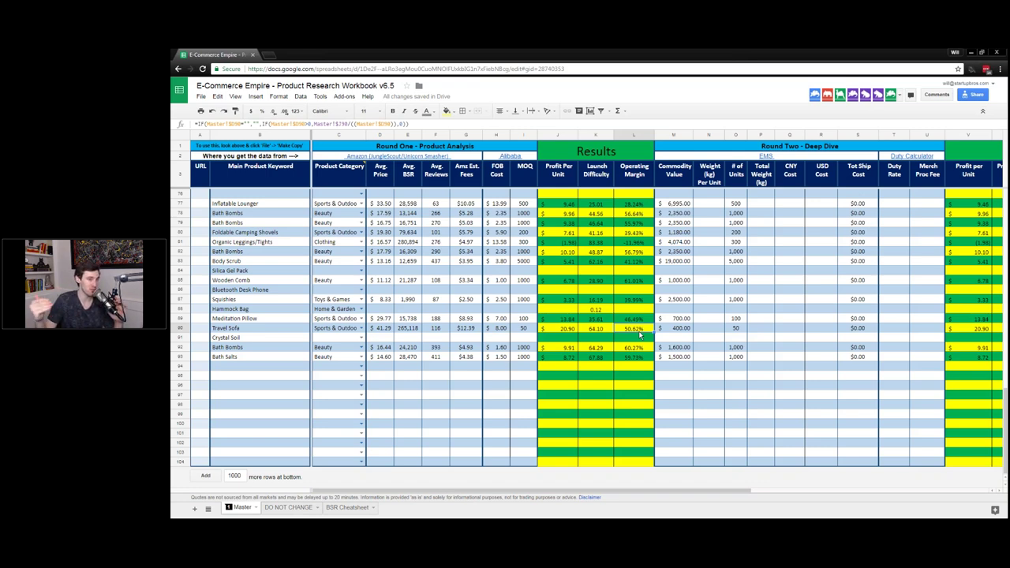
pyautogui.click(551, 327)
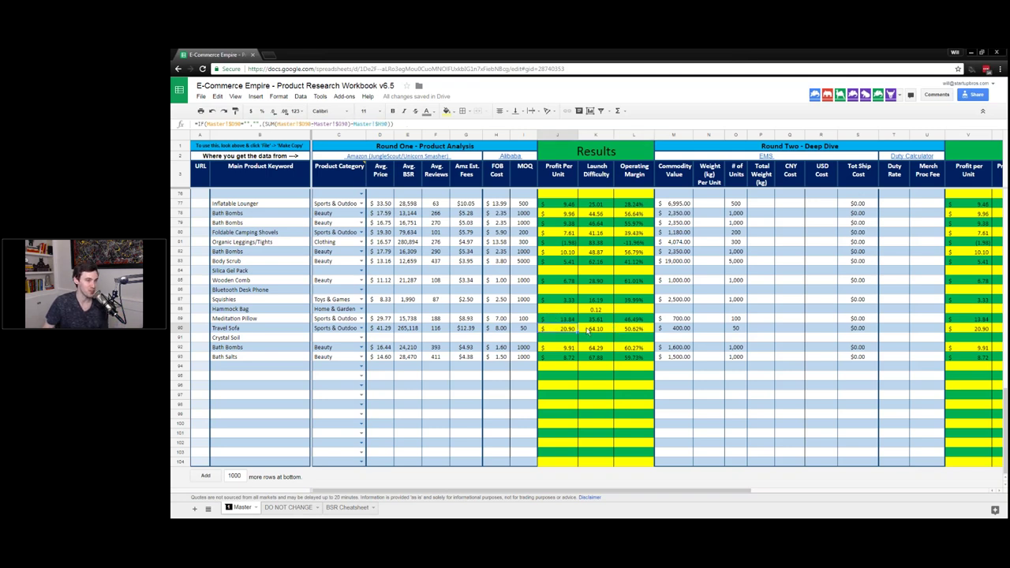
# Step: Compare the launch difficulty scores of Meditation Pillow, Travel Sofa, Bath Bombs and Bath Salts
pyautogui.click(599, 329)
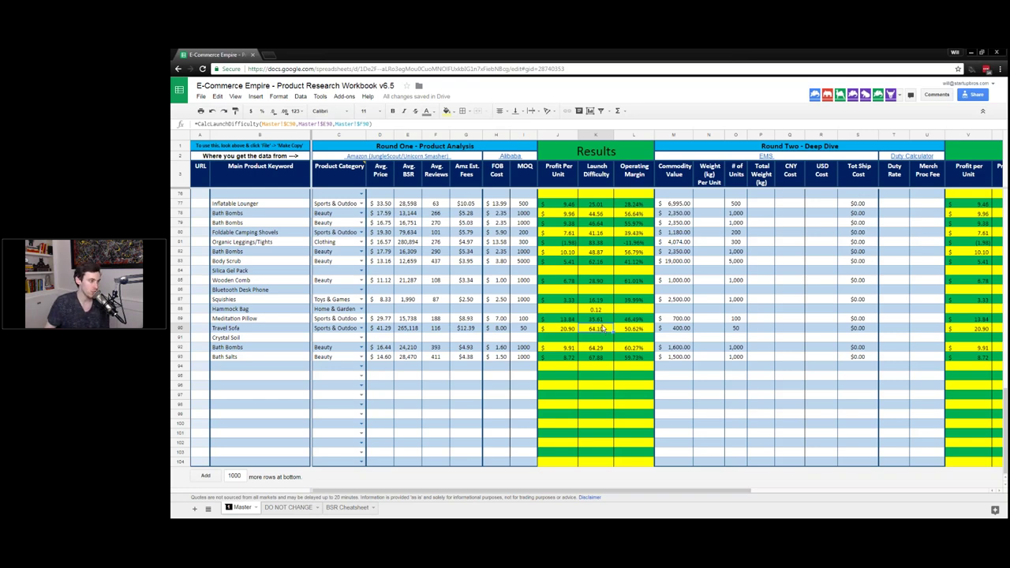
pyautogui.click(604, 319)
pyautogui.moveTo(606, 318); pyautogui.dragTo(609, 362)
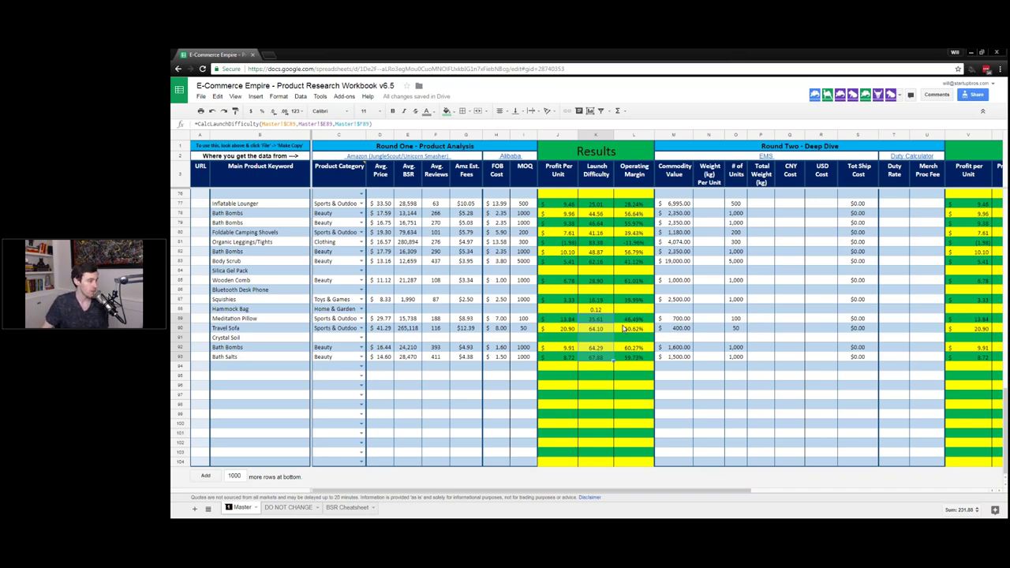
pyautogui.moveTo(604, 330); pyautogui.dragTo(608, 362)
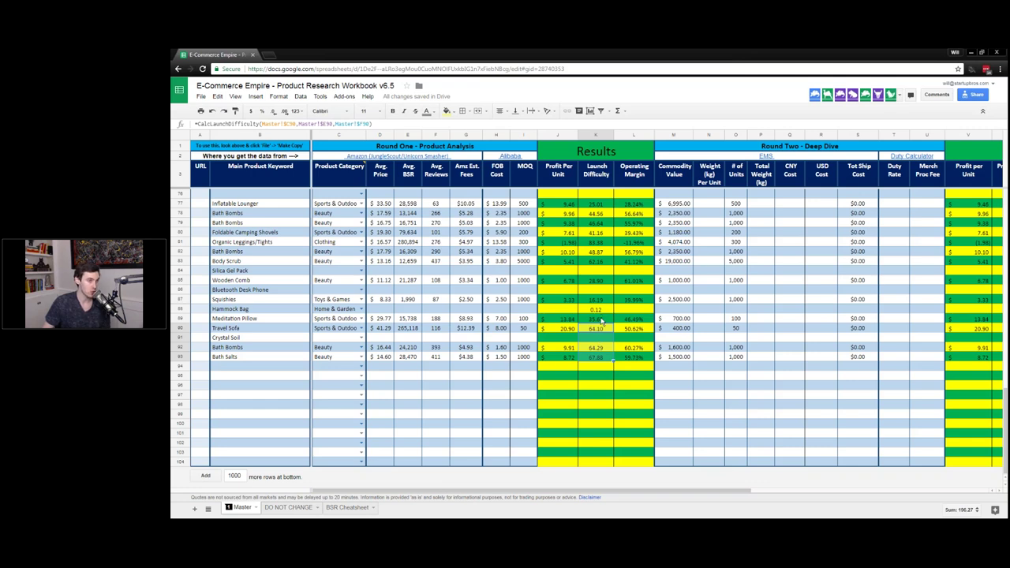
pyautogui.click(602, 325)
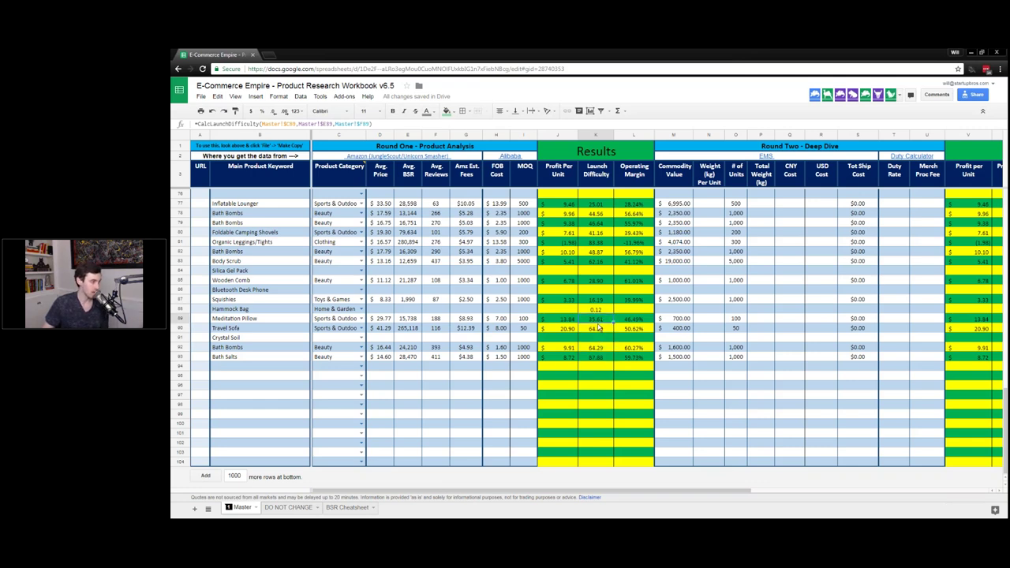
pyautogui.moveTo(602, 330); pyautogui.dragTo(596, 359)
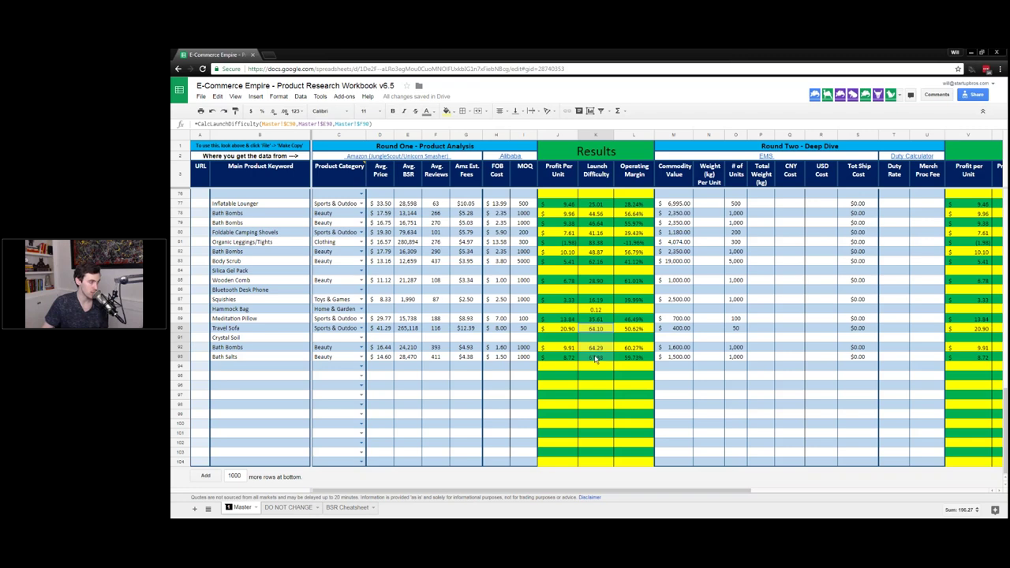
# Step: Review the Meditation Pillow row's category, average price and profit per unit
pyautogui.click(265, 320)
pyautogui.moveTo(265, 321); pyautogui.dragTo(344, 320)
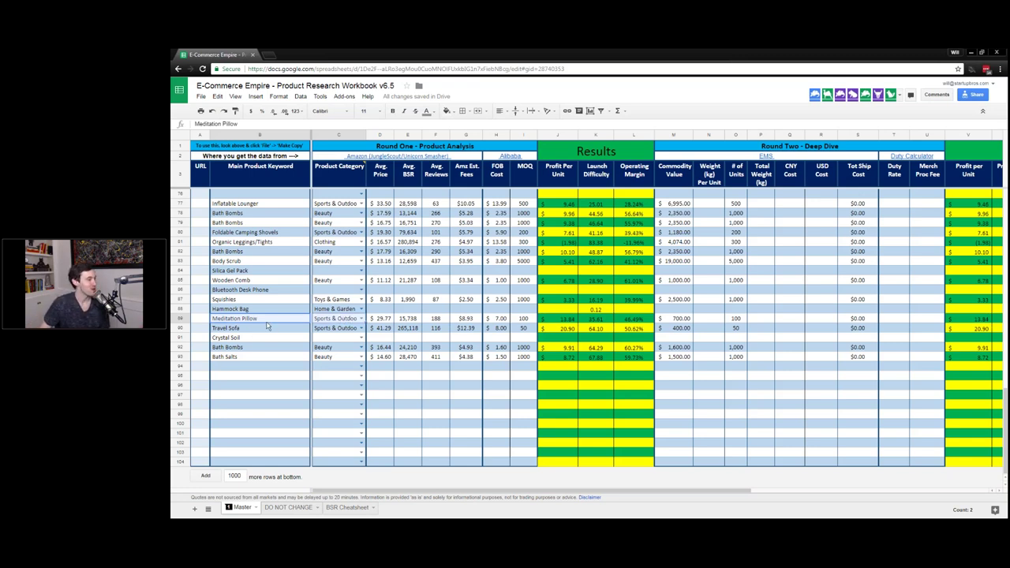
pyautogui.click(389, 319)
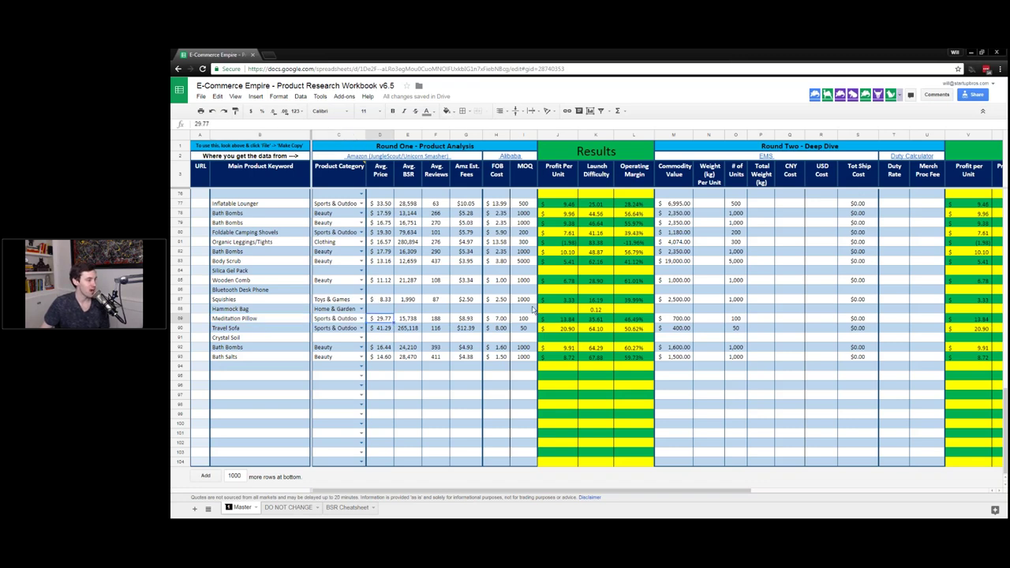
pyautogui.click(569, 321)
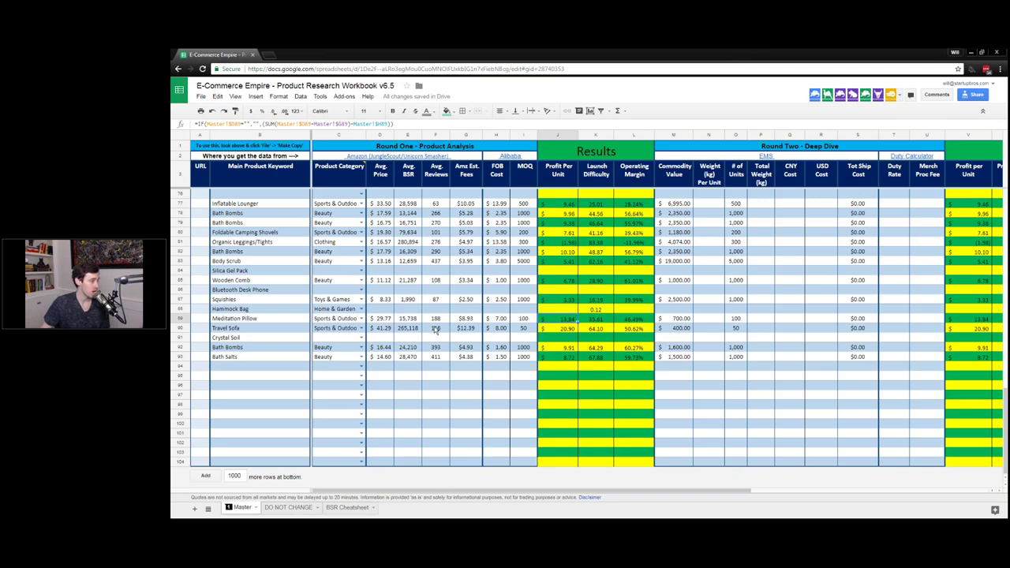
# Step: Check the Meditation Pillow row's average BSR, average reviews and launch difficulty, highlighting the row from keyword to operating margin
pyautogui.click(409, 319)
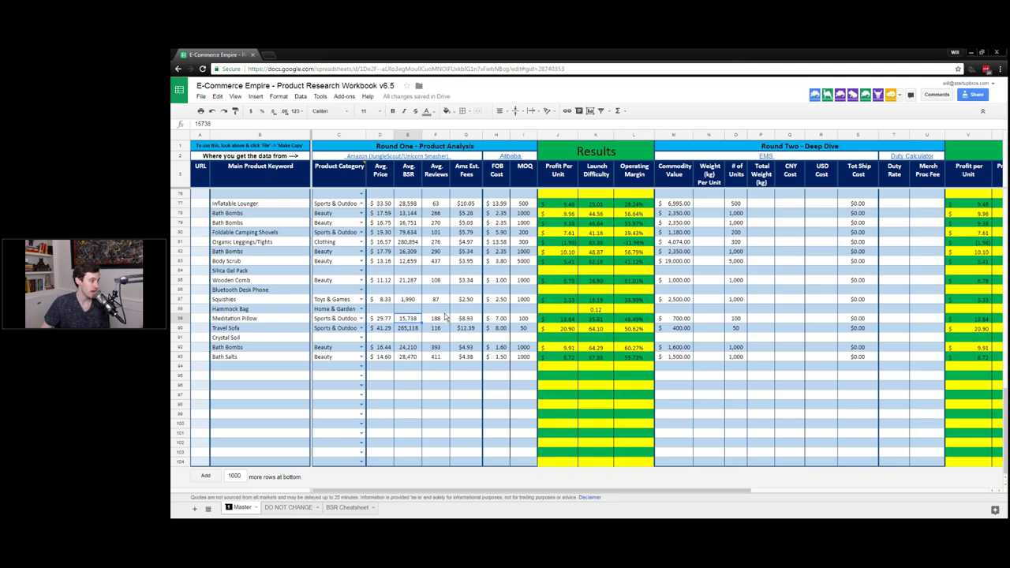
pyautogui.click(443, 320)
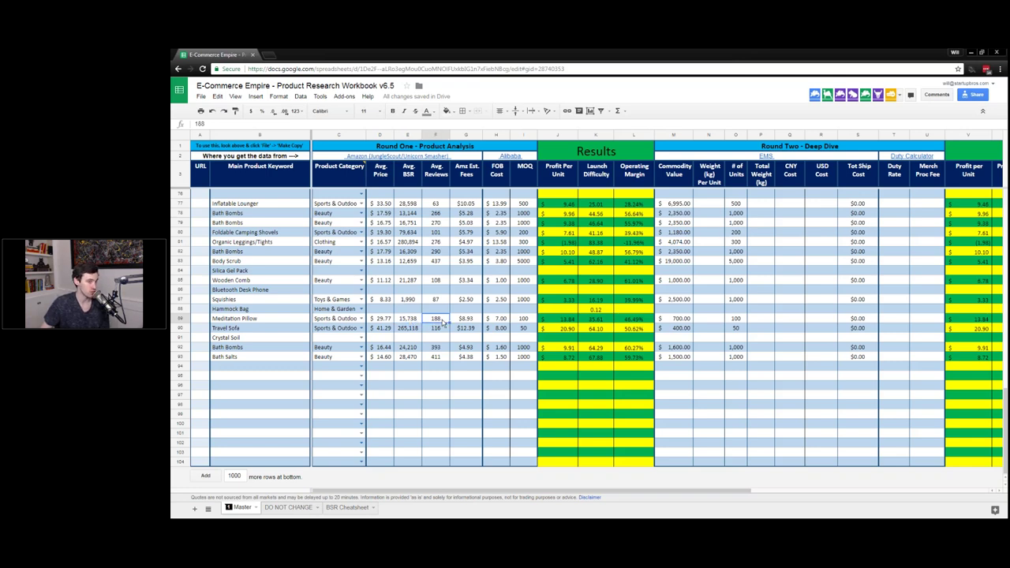
pyautogui.click(596, 320)
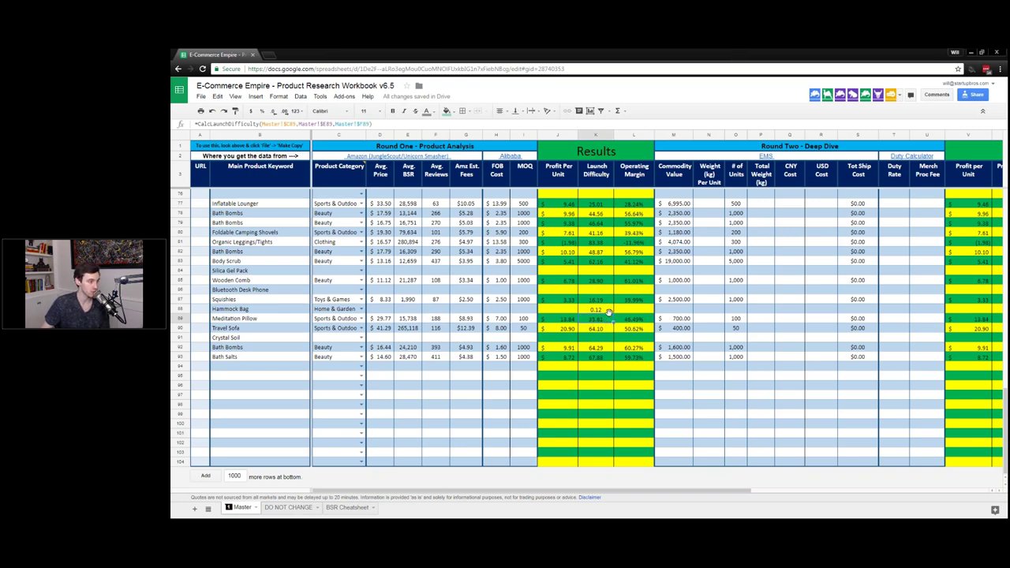
pyautogui.moveTo(268, 319); pyautogui.dragTo(647, 319)
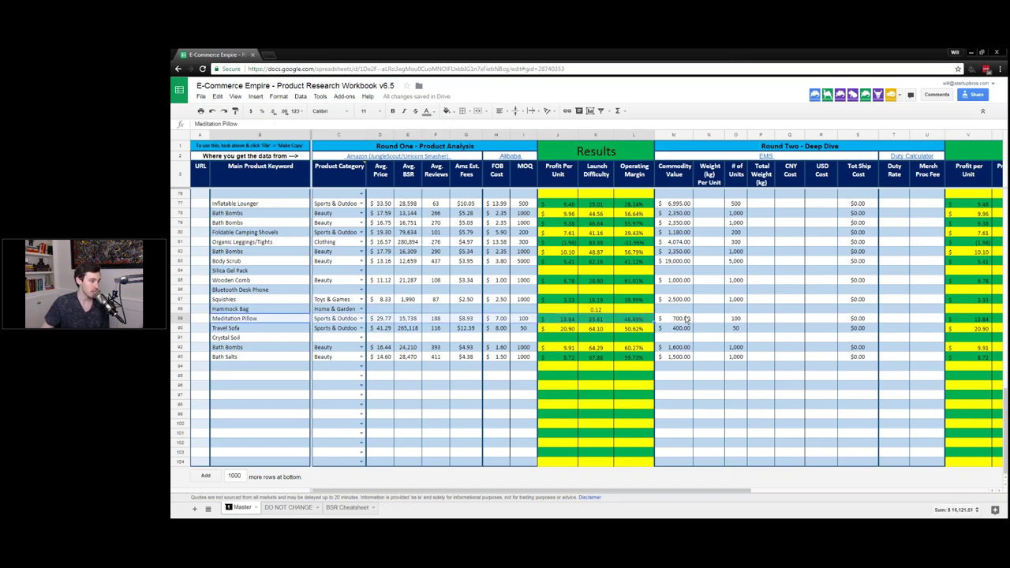
# Step: Check Meditation Pillow's commodity value against its profit per unit, operating margin and launch difficulty
pyautogui.click(688, 320)
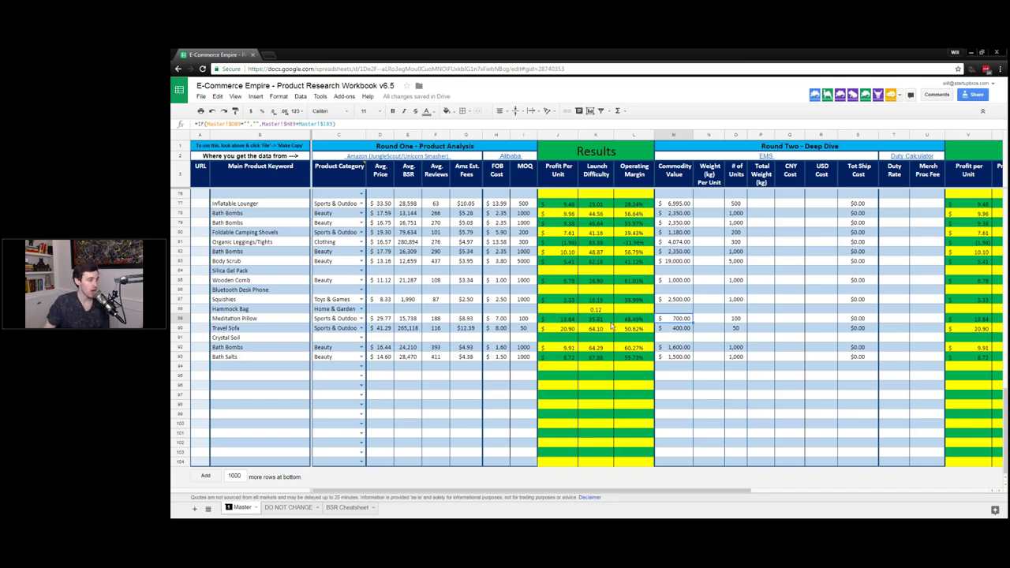
pyautogui.click(558, 319)
pyautogui.click(639, 321)
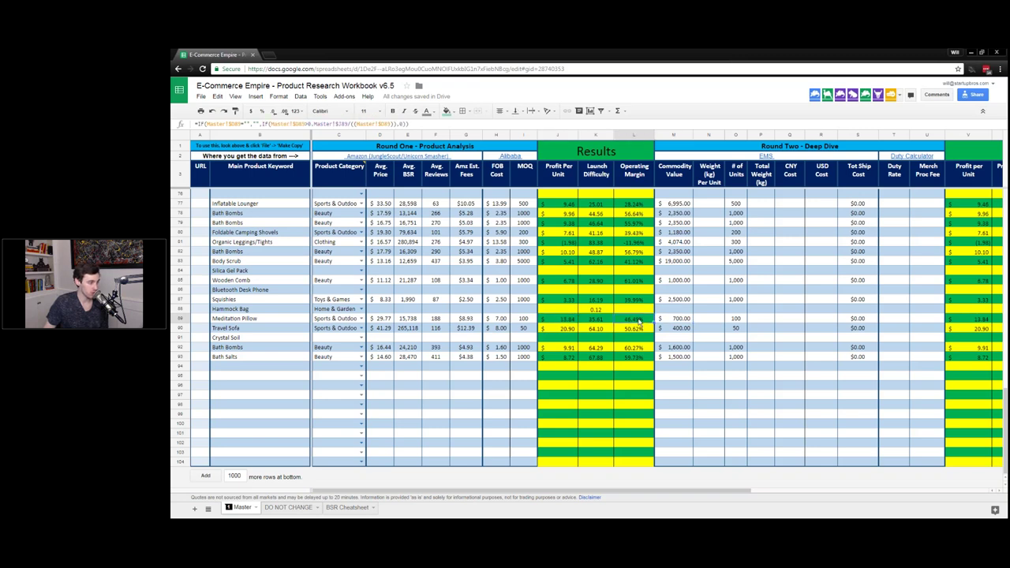
pyautogui.click(590, 322)
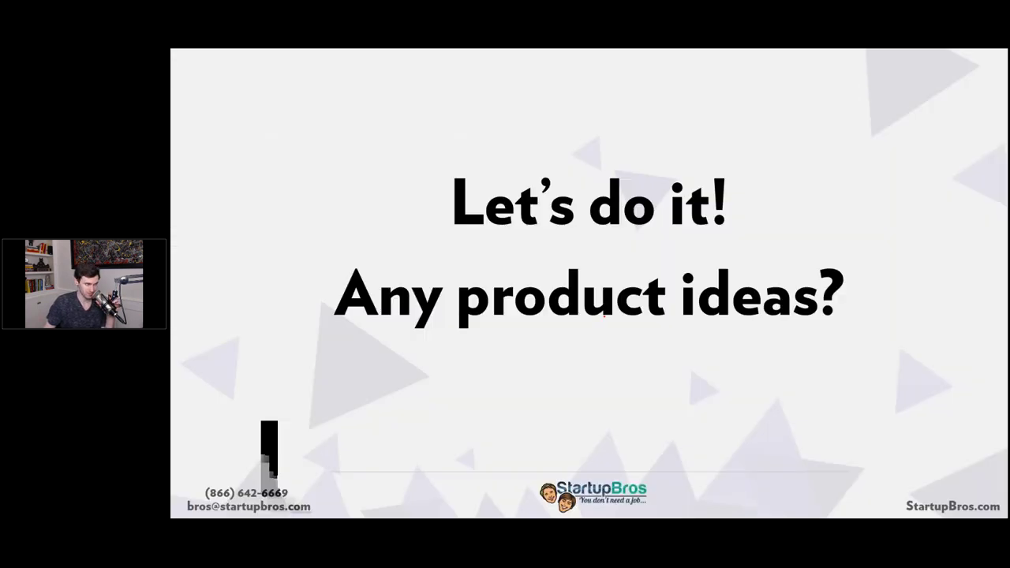
pyautogui.press('Right')
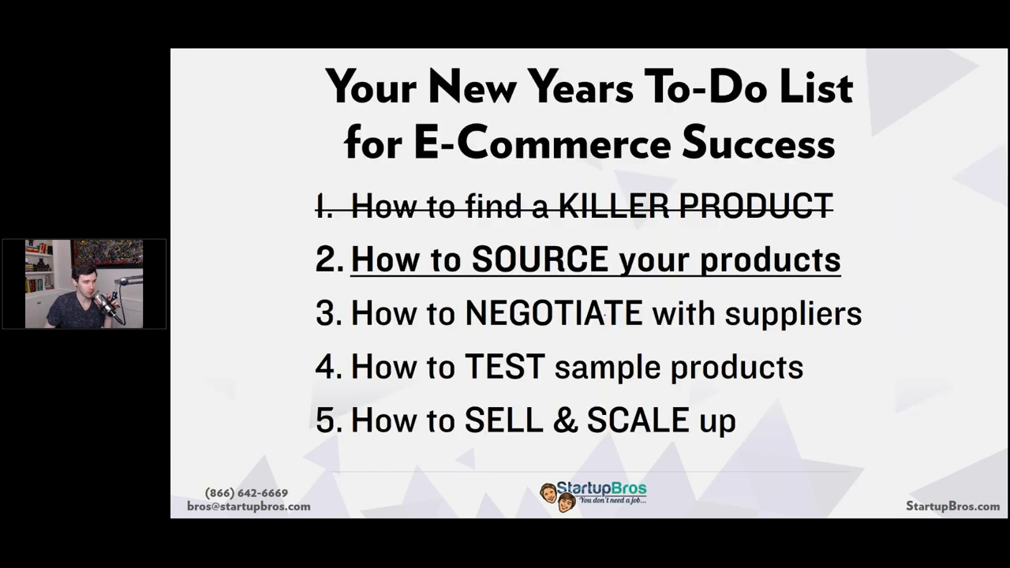
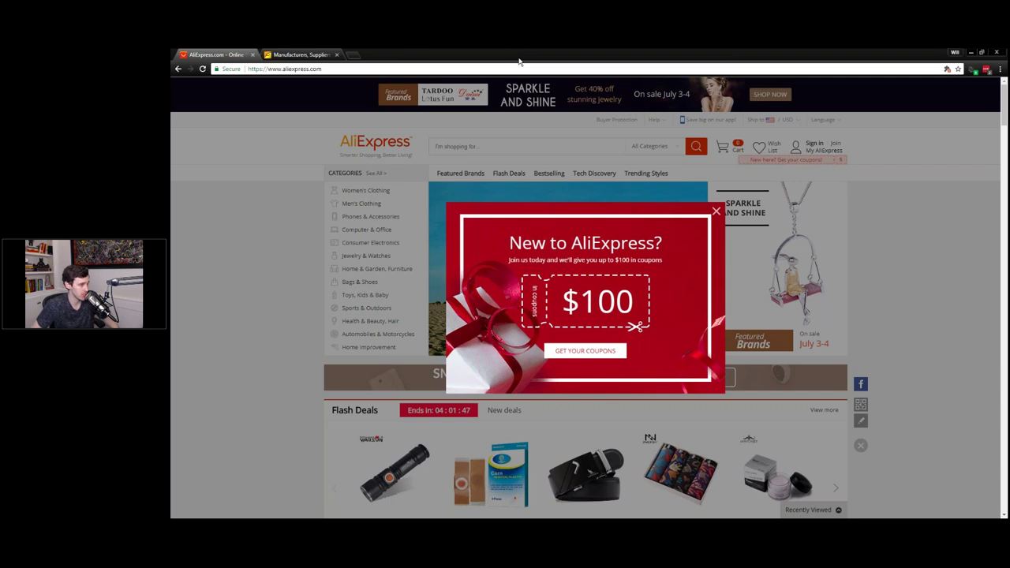
pyautogui.moveTo(519, 60); pyautogui.dragTo(593, 52)
pyautogui.hotkey('alt', 'Tab')
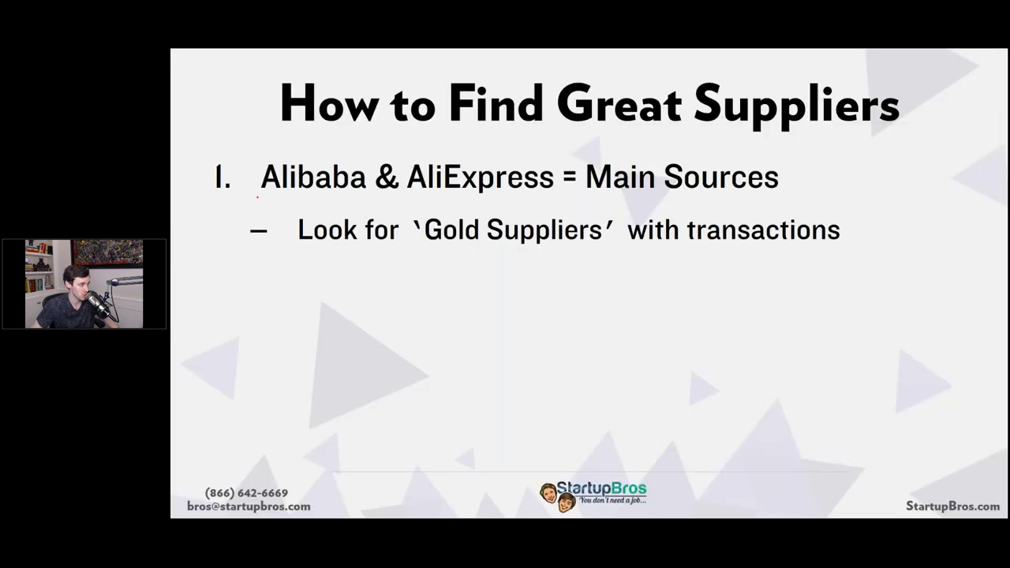
pyautogui.moveTo(222, 205); pyautogui.dragTo(387, 204)
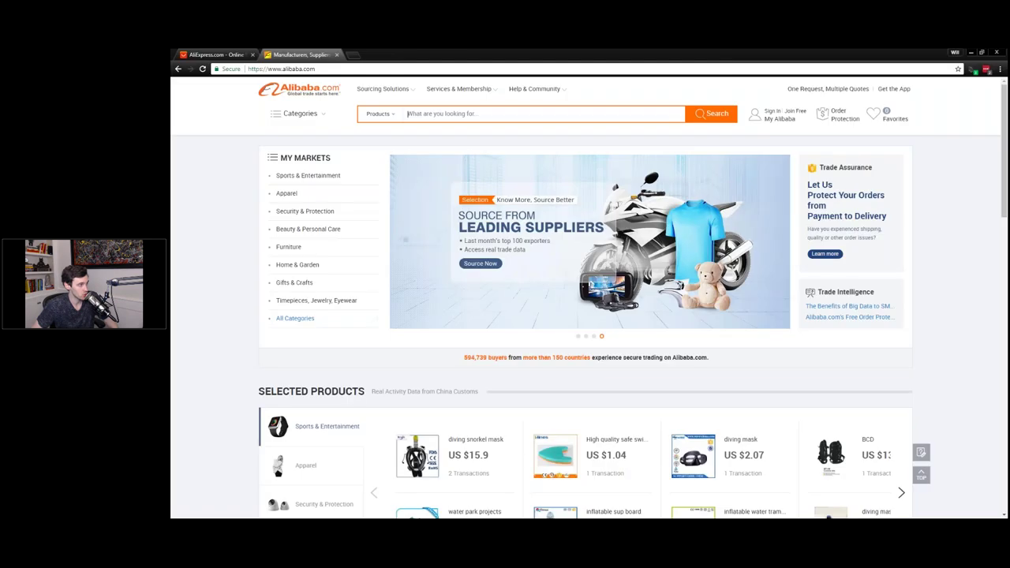
# Step: Search Alibaba for "meditation pillow" and limit the product results to Gold Suppliers
pyautogui.click(447, 110)
pyautogui.write('medit')
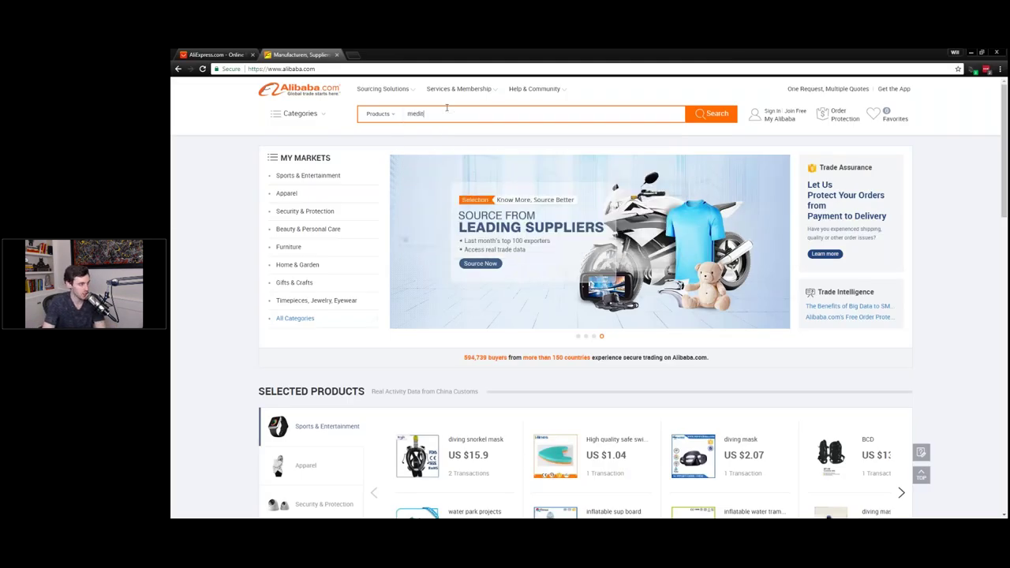
pyautogui.write('ation pillow')
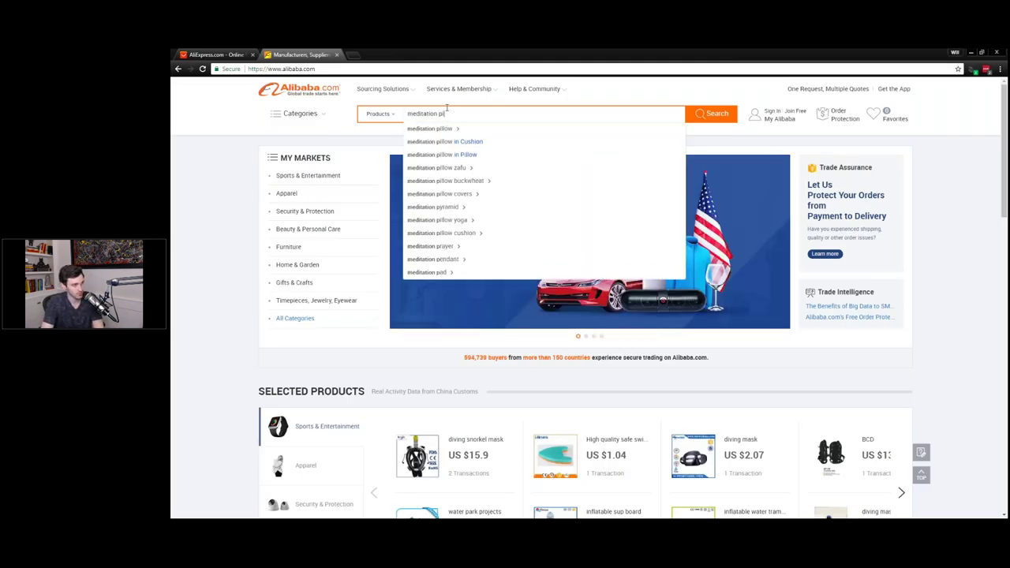
pyautogui.press('Return')
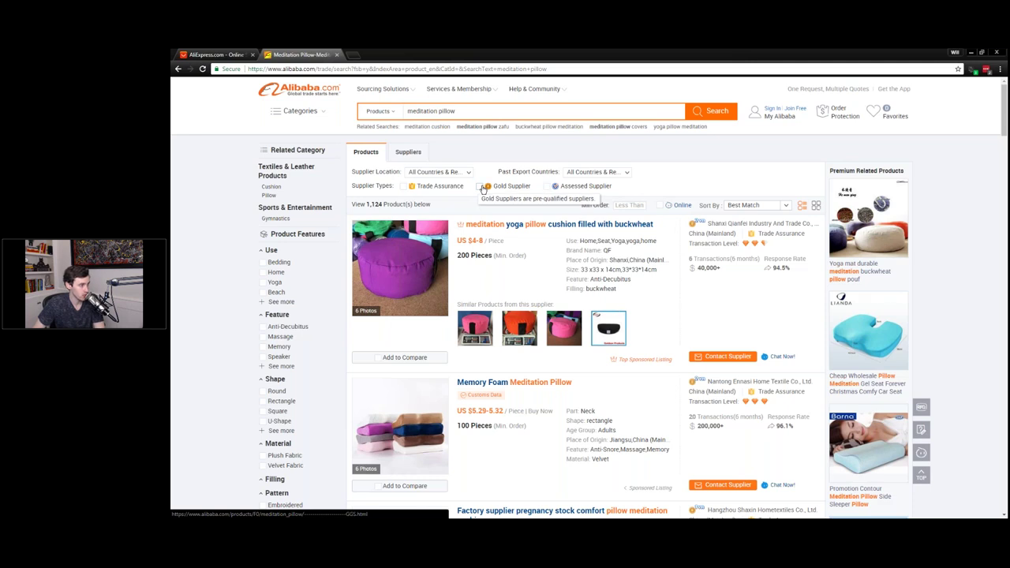
pyautogui.click(481, 186)
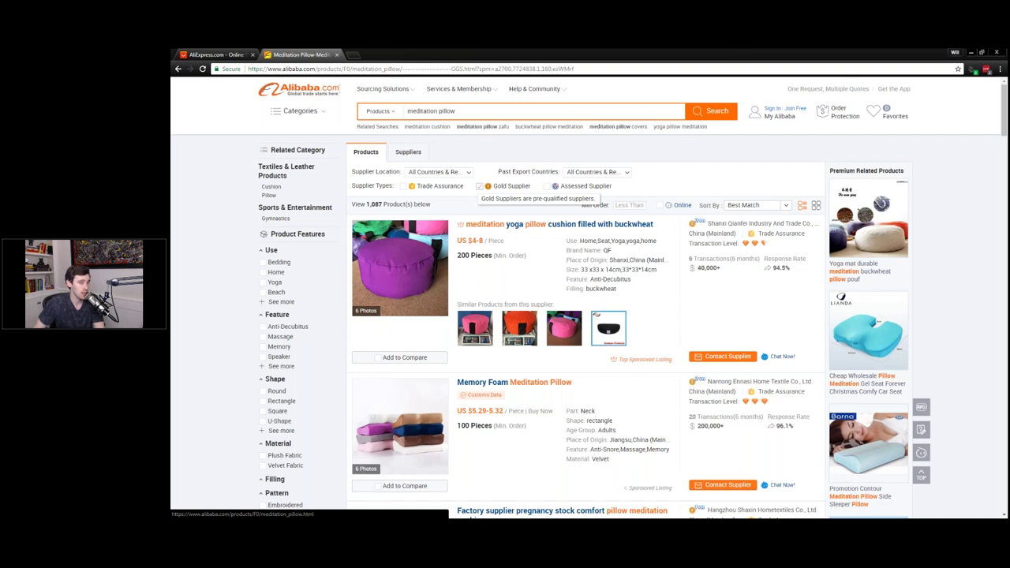
pyautogui.click(480, 186)
pyautogui.click(480, 186)
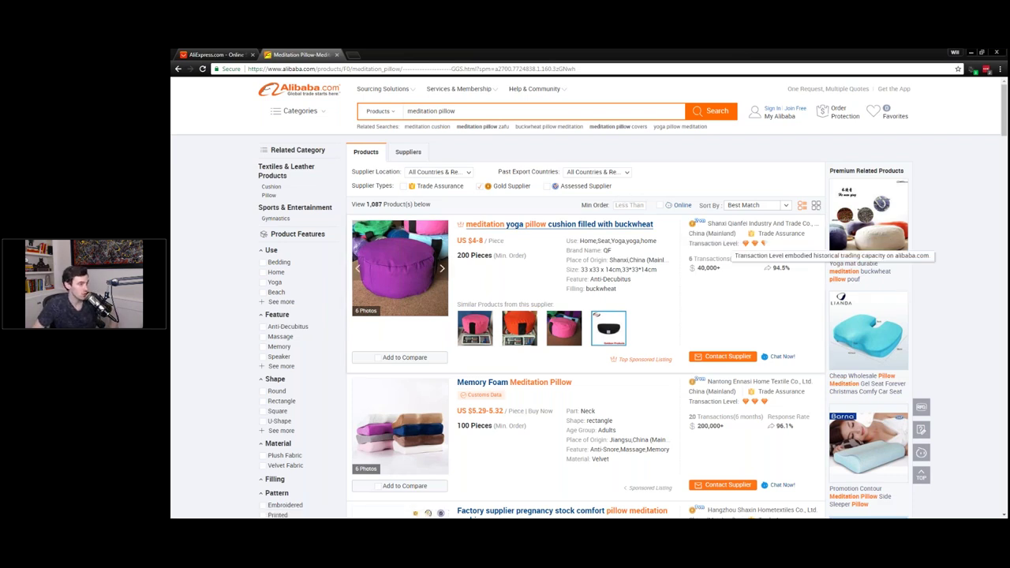
# Step: Browse the Gold Supplier meditation pillow listings, comparing their transaction levels, prices and minimum orders
pyautogui.scroll(-1, 695, 243)
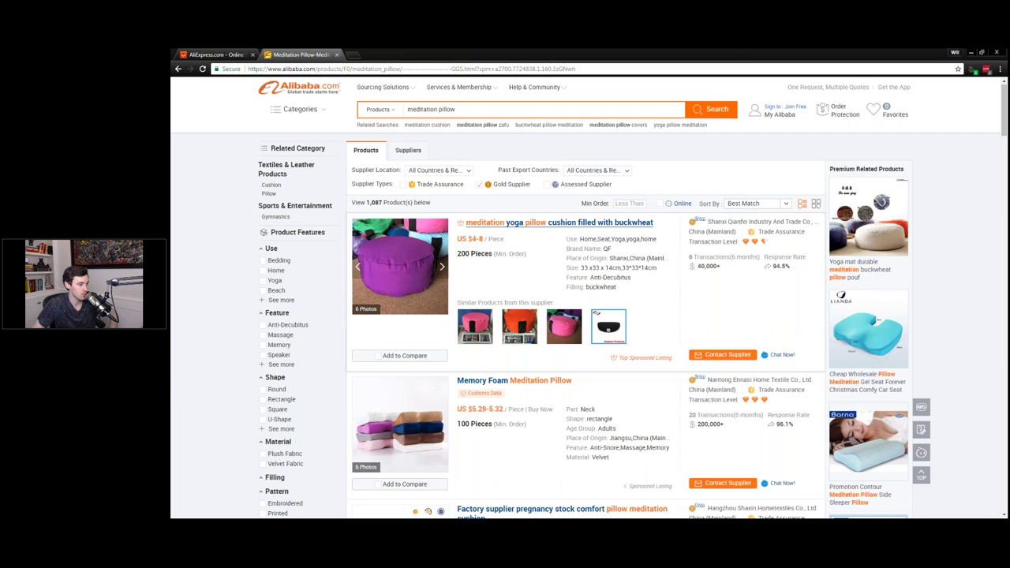
pyautogui.scroll(-2, 705, 384)
pyautogui.scroll(-4, 705, 384)
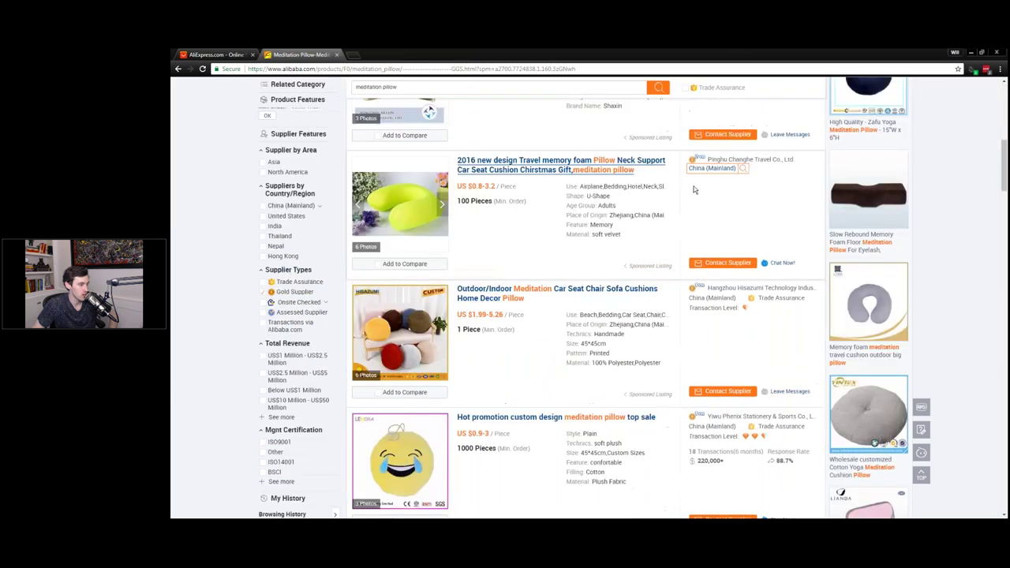
pyautogui.scroll(-3, 694, 189)
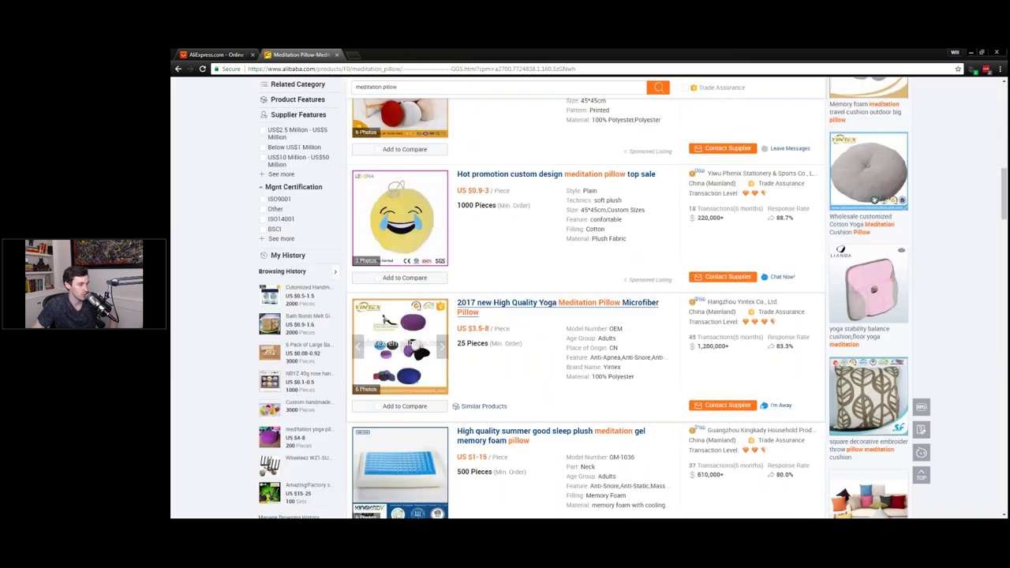
pyautogui.scroll(-1, 704, 201)
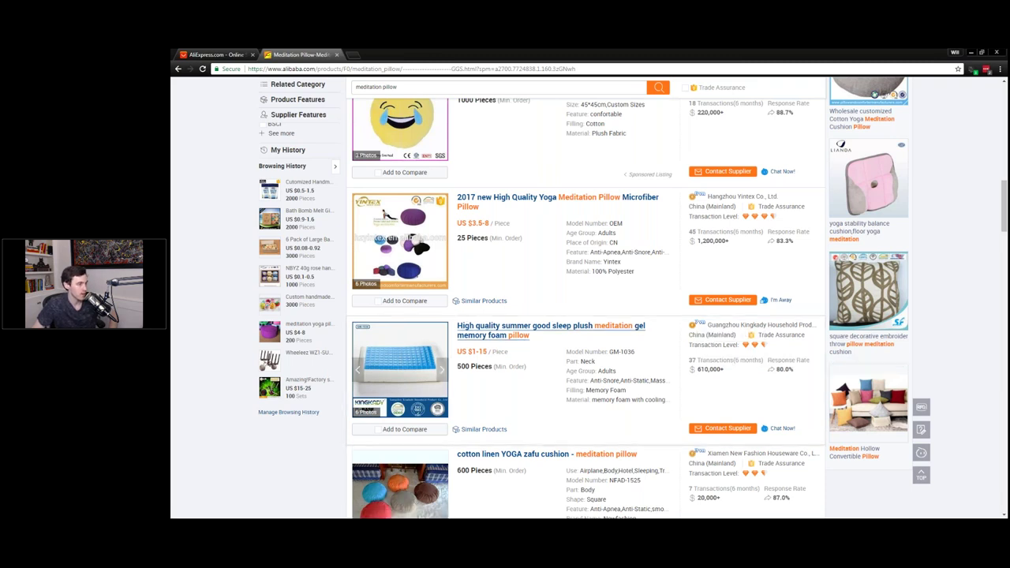
pyautogui.scroll(-5, 428, 373)
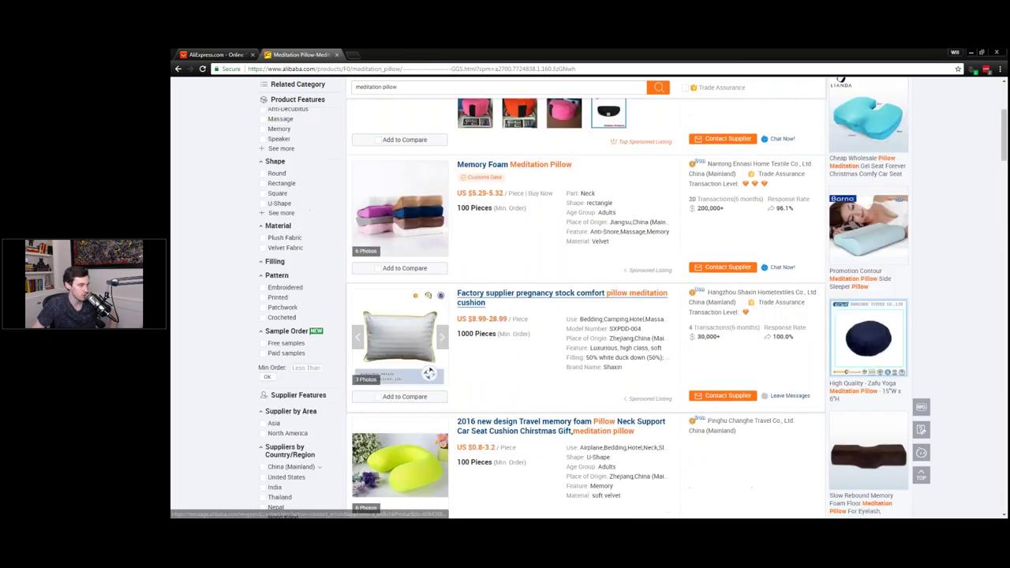
pyautogui.scroll(3, 429, 373)
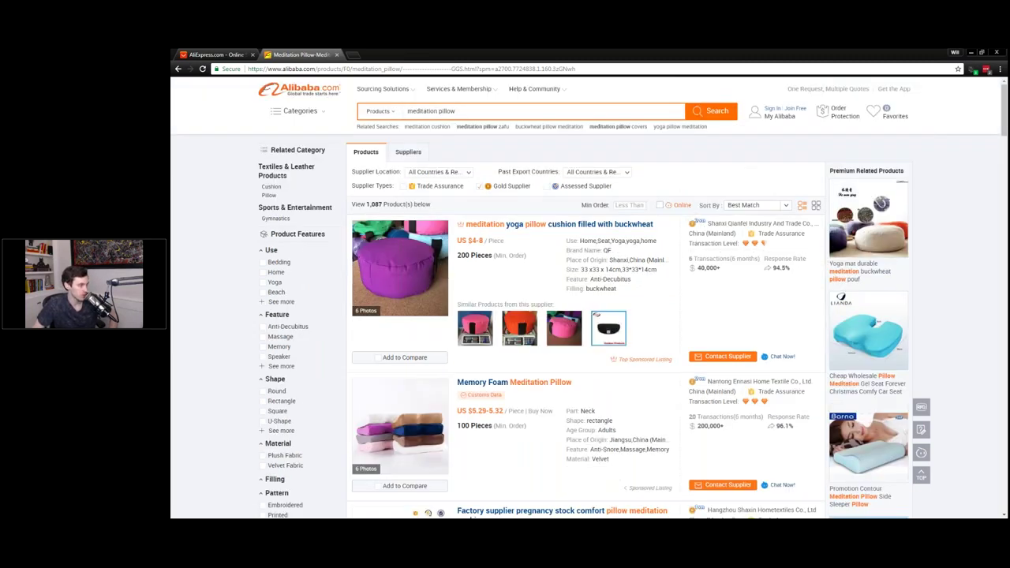
# Step: Highlight the six-month transaction count and value for the supplier of the buckwheat-filled meditation yoga pillow
pyautogui.moveTo(699, 265)
pyautogui.moveTo(762, 259); pyautogui.dragTo(689, 258)
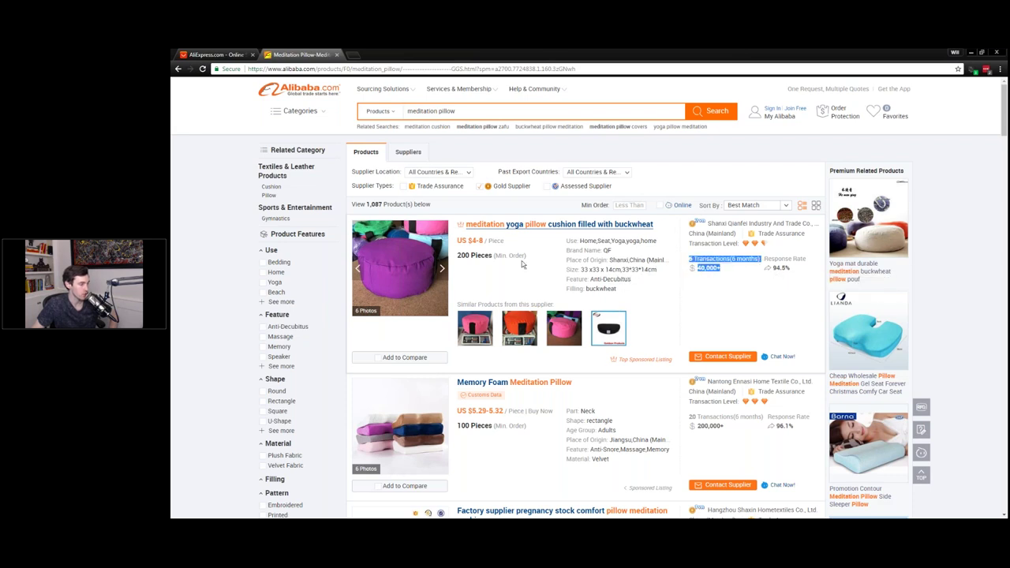
pyautogui.click(617, 270)
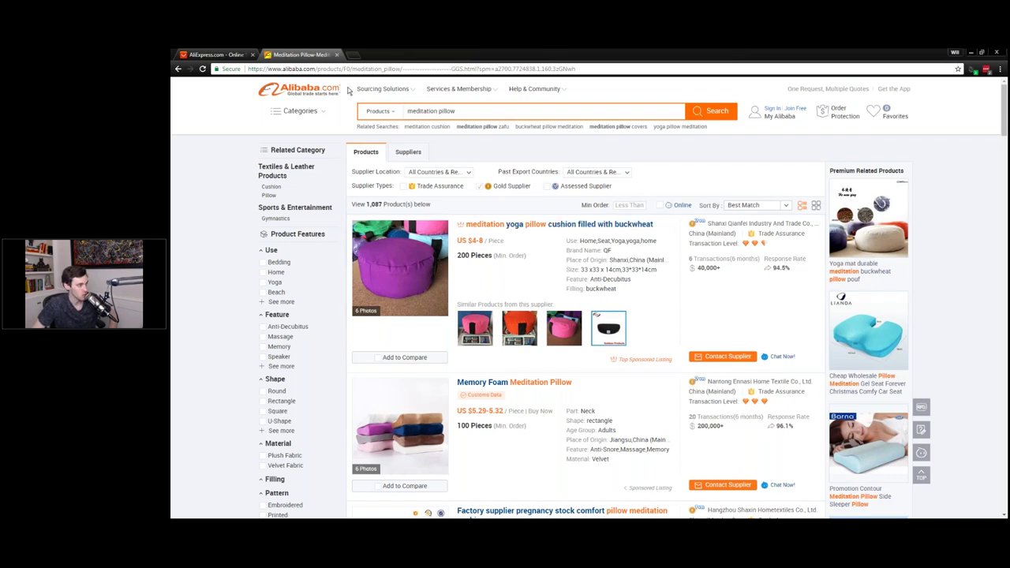
pyautogui.moveTo(694, 259); pyautogui.dragTo(719, 269)
pyautogui.click(692, 259)
pyautogui.click(691, 260)
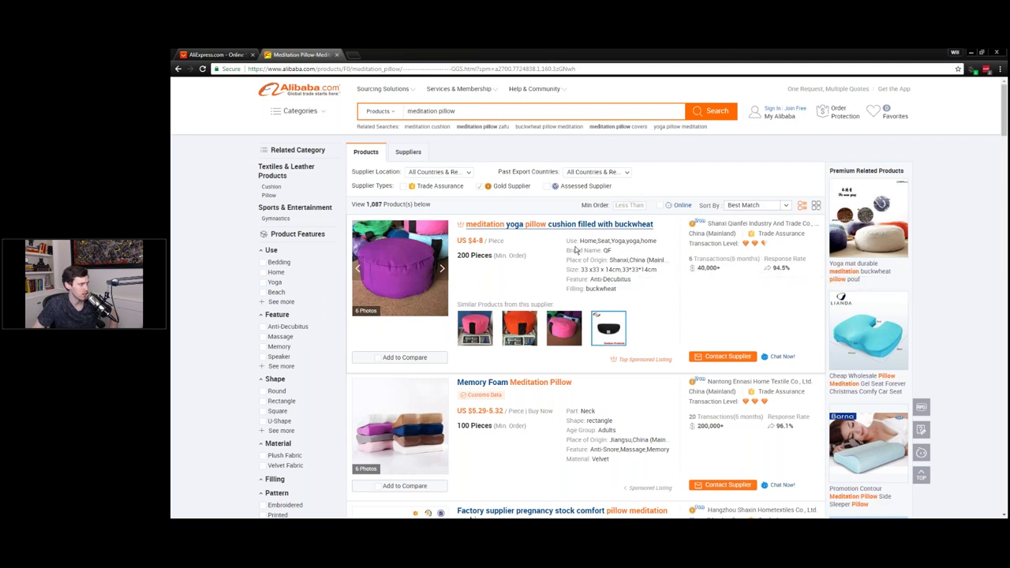
pyautogui.hotkey('alt', 'Tab')
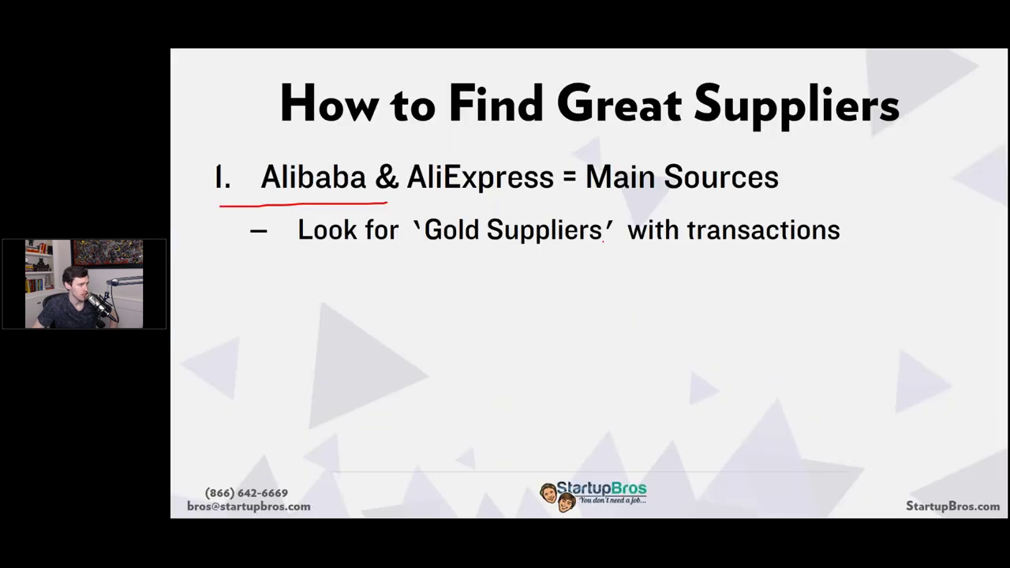
pyautogui.press('Right')
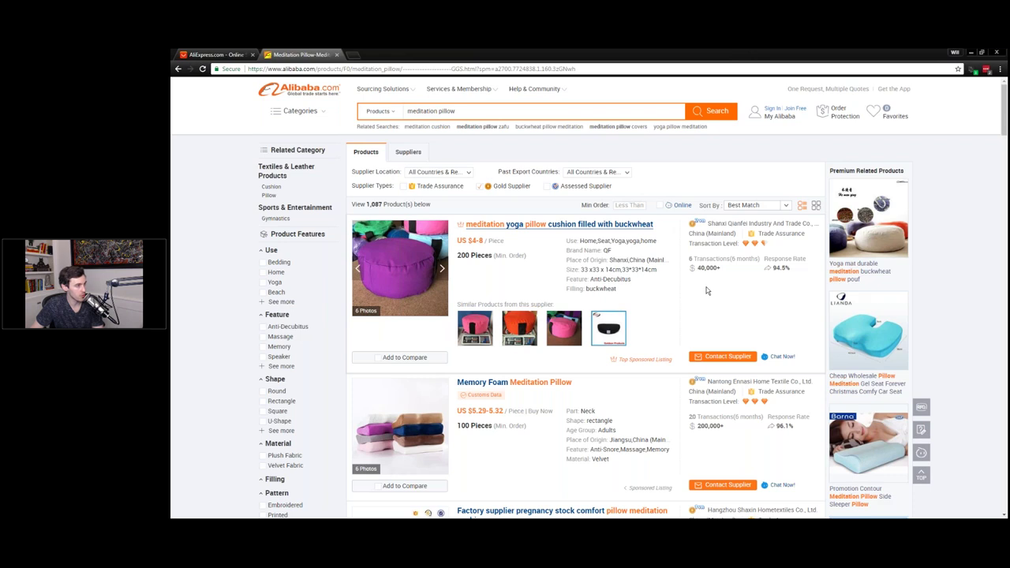
# Step: Check the buckwheat-filled yoga pillow supplier's six-month transactions and add the listing to the product comparison
pyautogui.moveTo(707, 264)
pyautogui.scroll(-1, 707, 264)
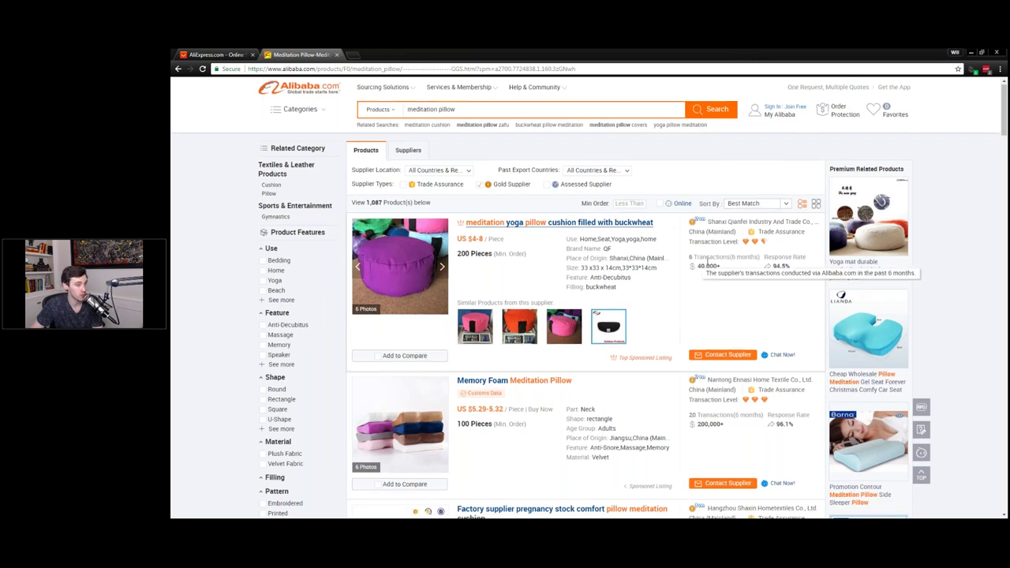
pyautogui.scroll(-1, 707, 265)
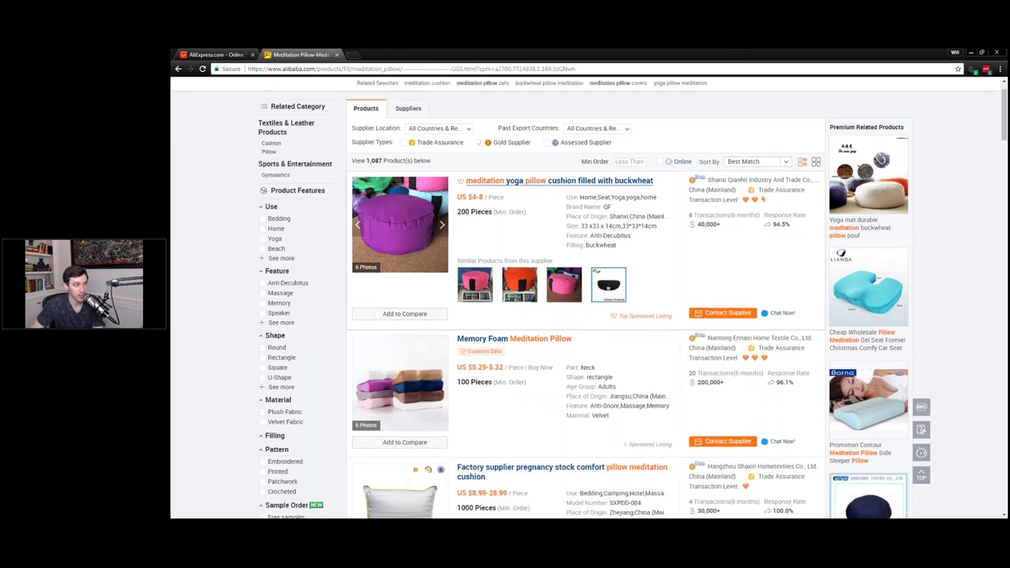
pyautogui.moveTo(714, 220)
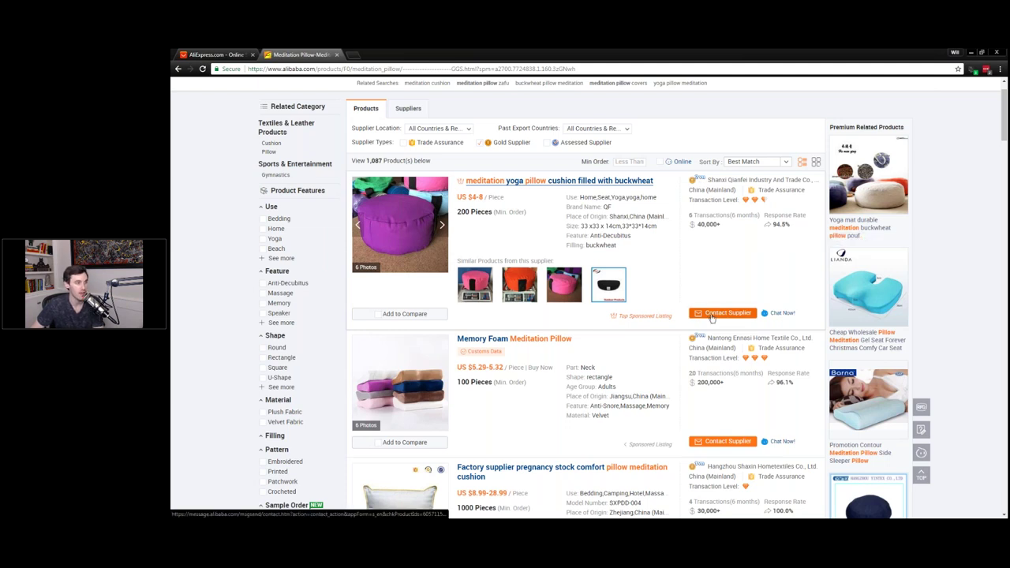
pyautogui.click(378, 316)
# Step: Examine the Memory Foam Meditation Pillow listing's details and view its next product photo
pyautogui.scroll(-1, 399, 314)
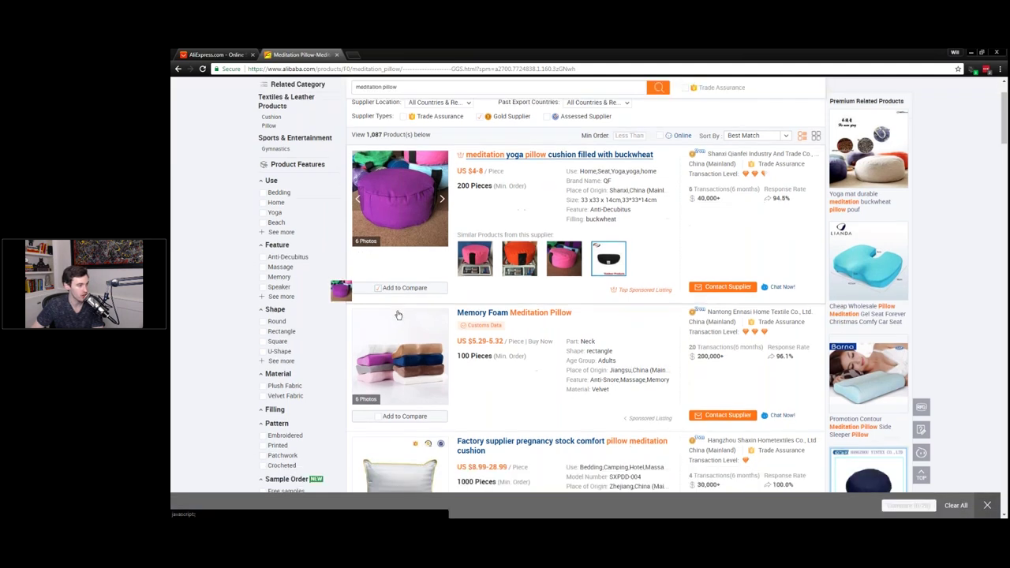
pyautogui.scroll(-2, 398, 315)
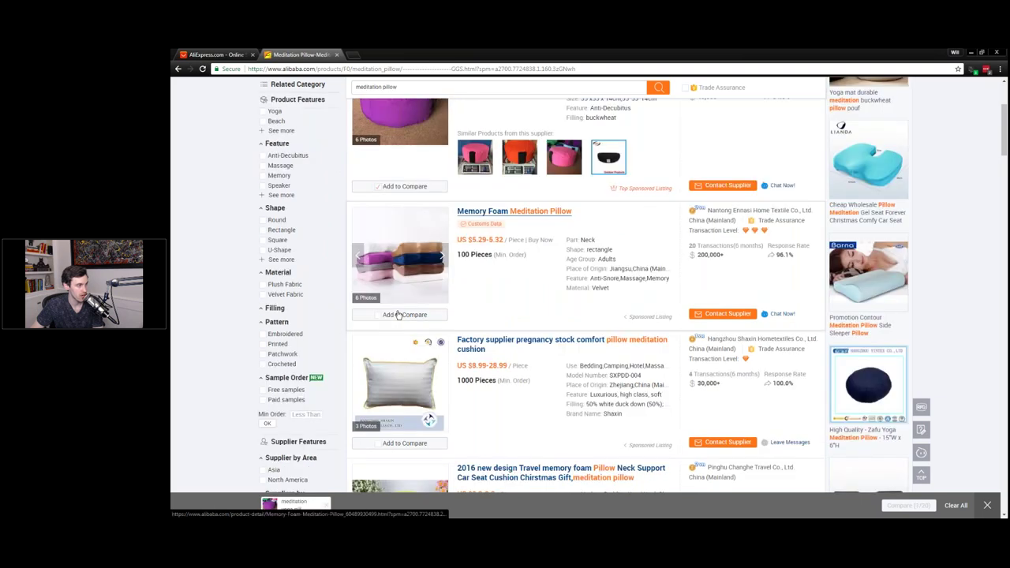
pyautogui.scroll(-1, 399, 315)
pyautogui.moveTo(590, 165); pyautogui.dragTo(437, 223)
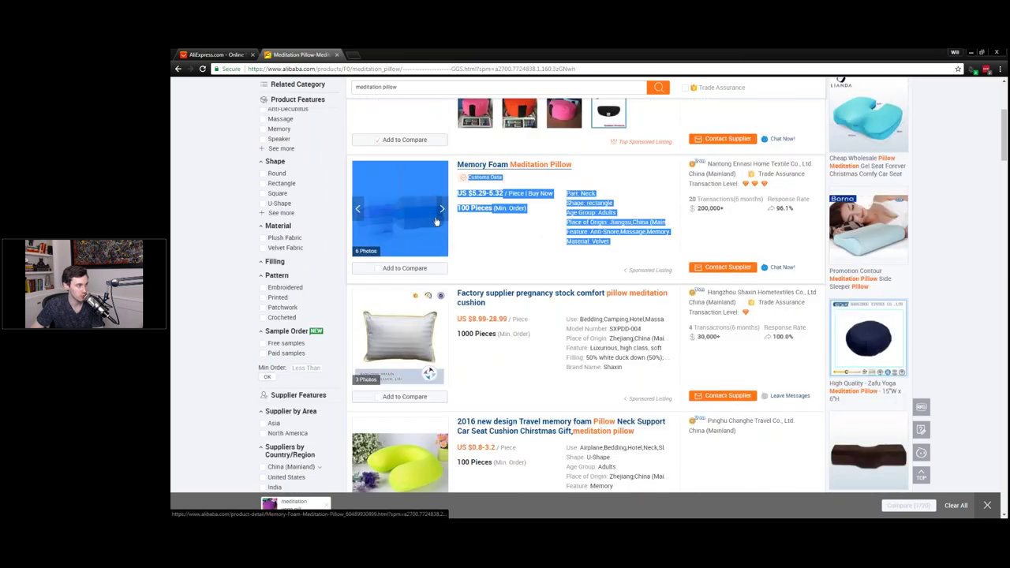
pyautogui.click(437, 222)
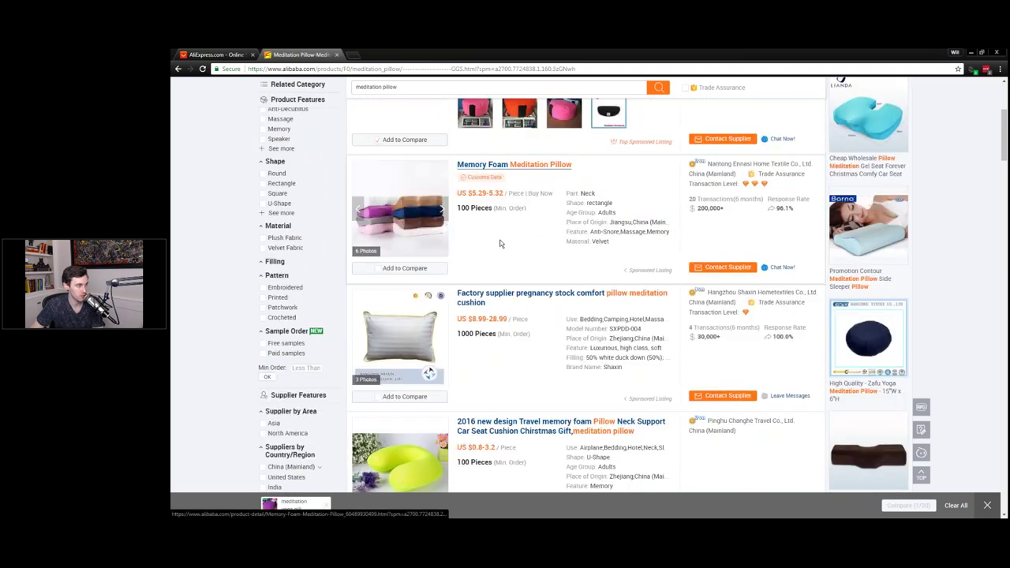
pyautogui.click(444, 212)
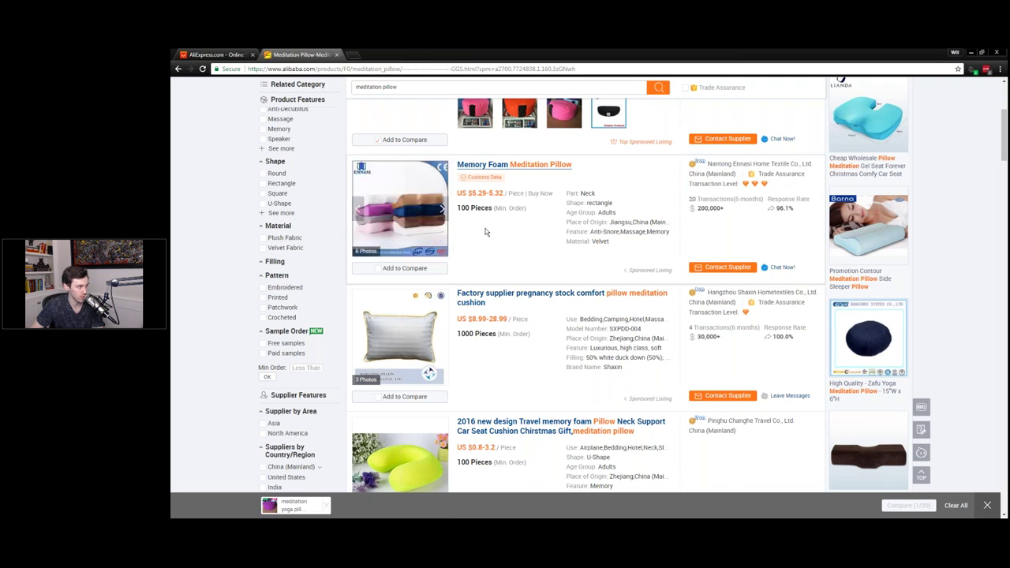
# Step: Review further meditation pillow listings and add the 2017 new High Quality Yoga Meditation Pillow Microfiber Pillow to the product comparison
pyautogui.scroll(-2, 486, 231)
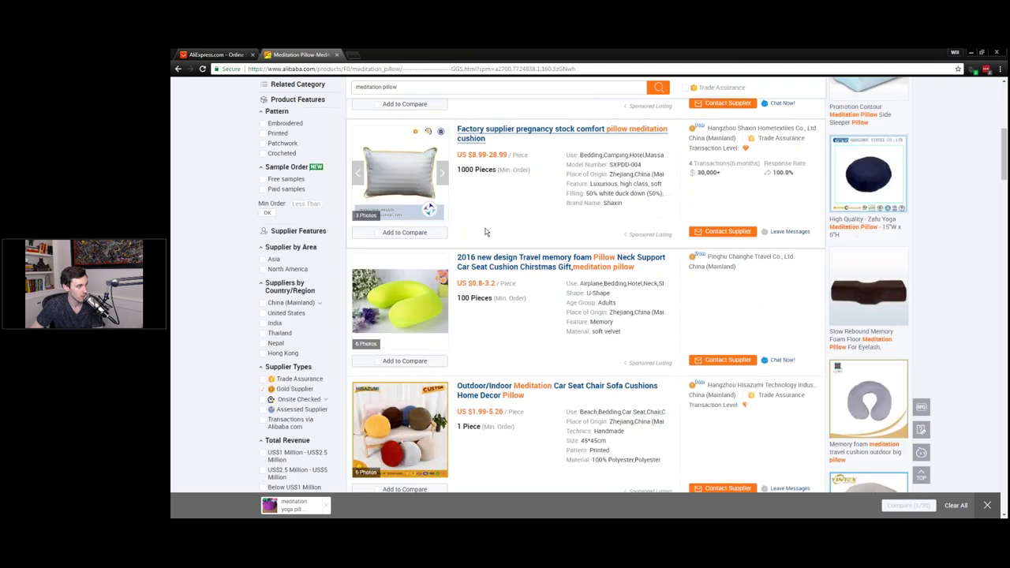
pyautogui.scroll(-3, 486, 232)
pyautogui.scroll(-1, 486, 232)
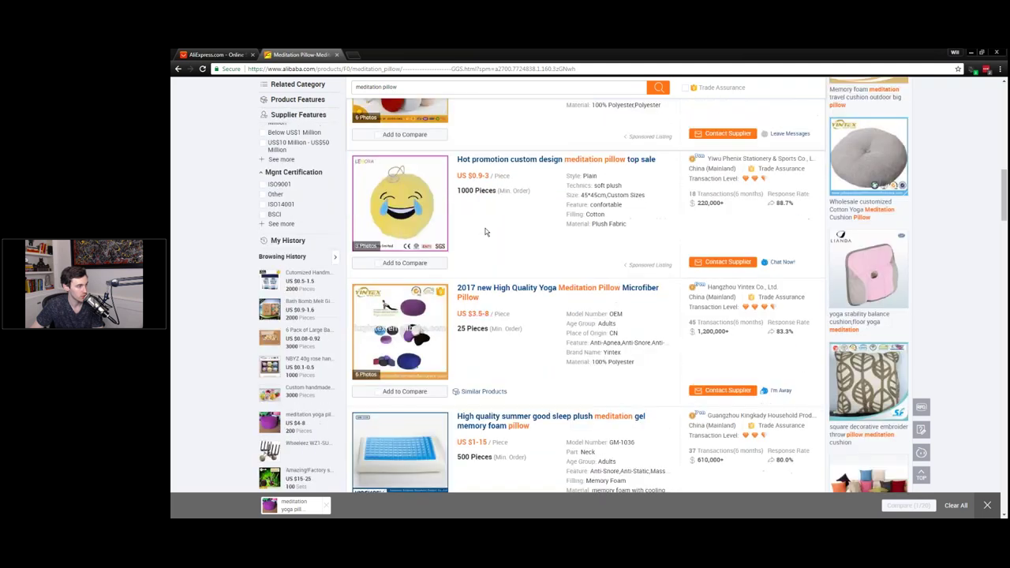
pyautogui.scroll(-1, 485, 232)
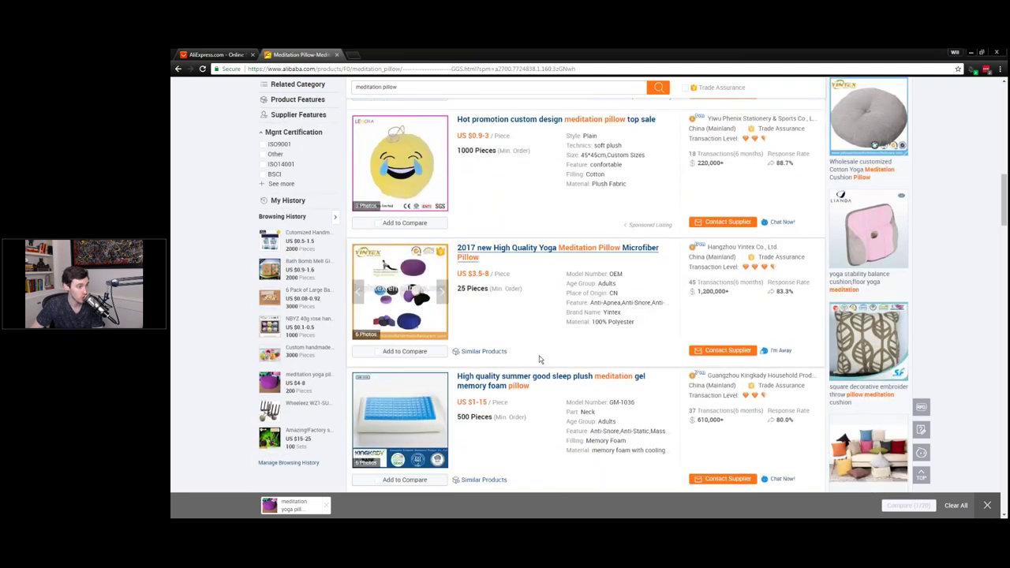
pyautogui.scroll(-1, 541, 356)
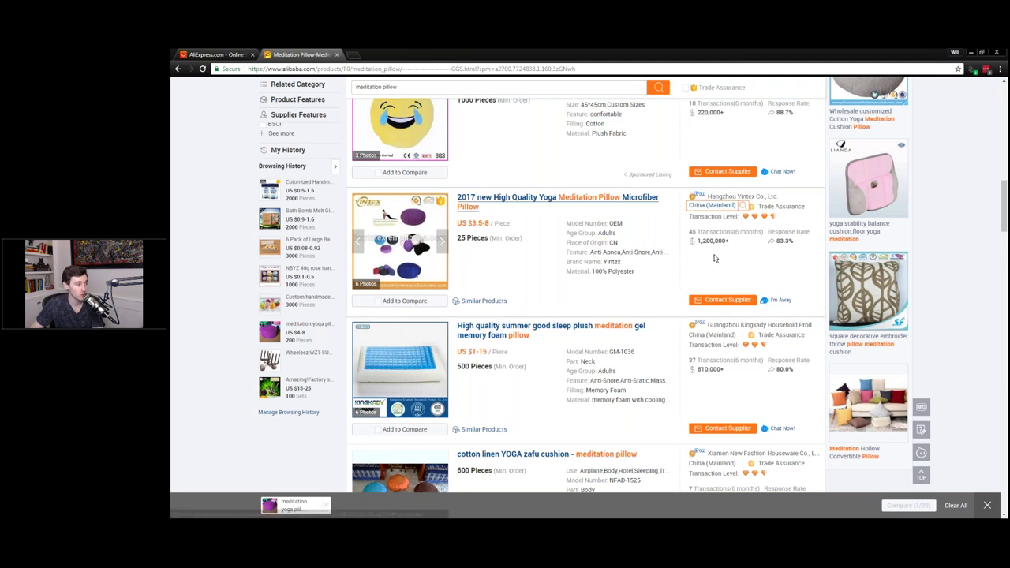
pyautogui.scroll(-4, 714, 258)
pyautogui.scroll(4, 718, 244)
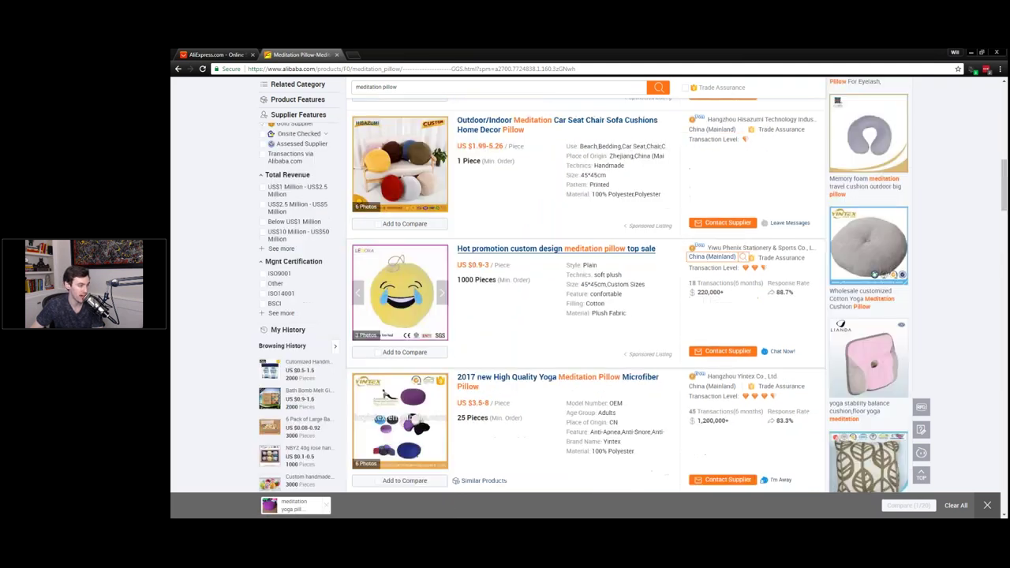
pyautogui.scroll(-1, 645, 353)
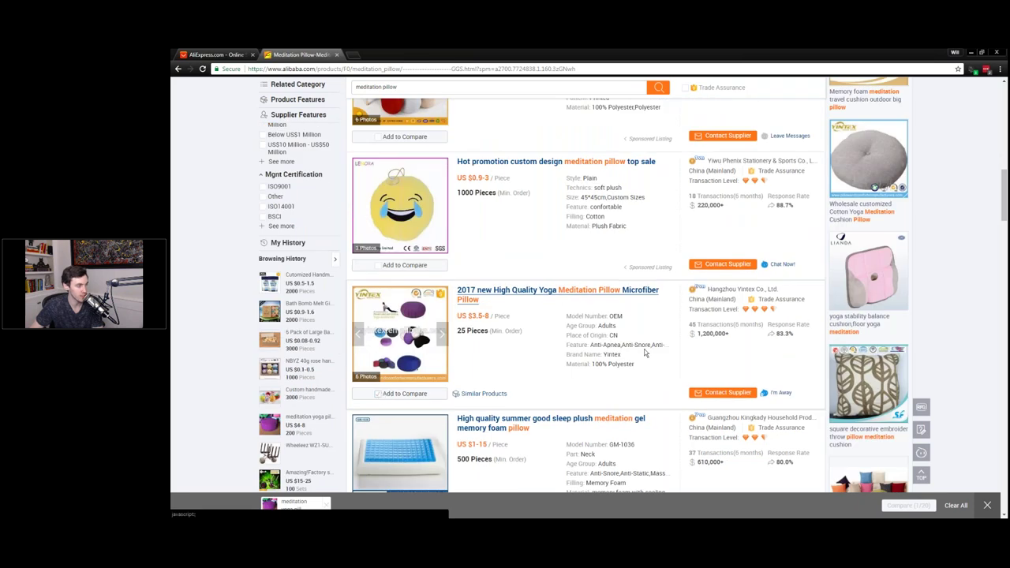
# Step: Add the cotton linen YOGA zafu cushion and the Yoga zafu cushion & zabuton (BSGJH028) to the product comparison
pyautogui.scroll(-3, 638, 351)
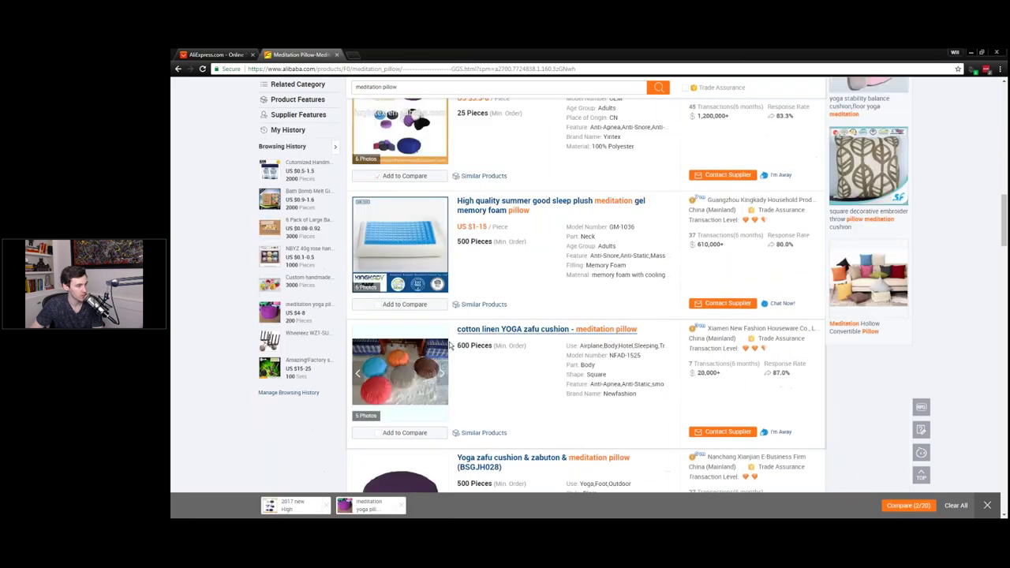
pyautogui.scroll(-1, 313, 333)
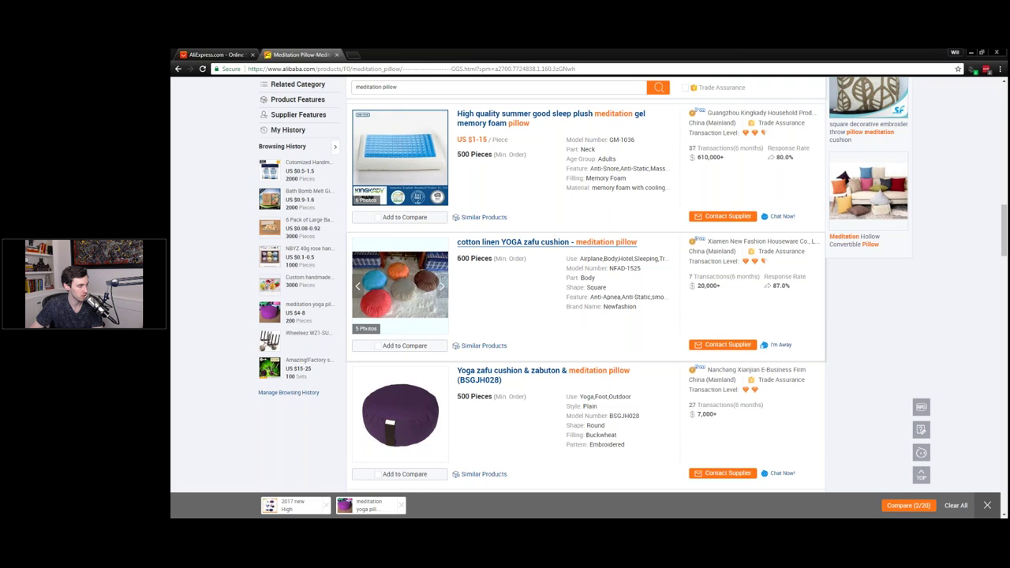
pyautogui.click(379, 346)
pyautogui.scroll(-1, 584, 296)
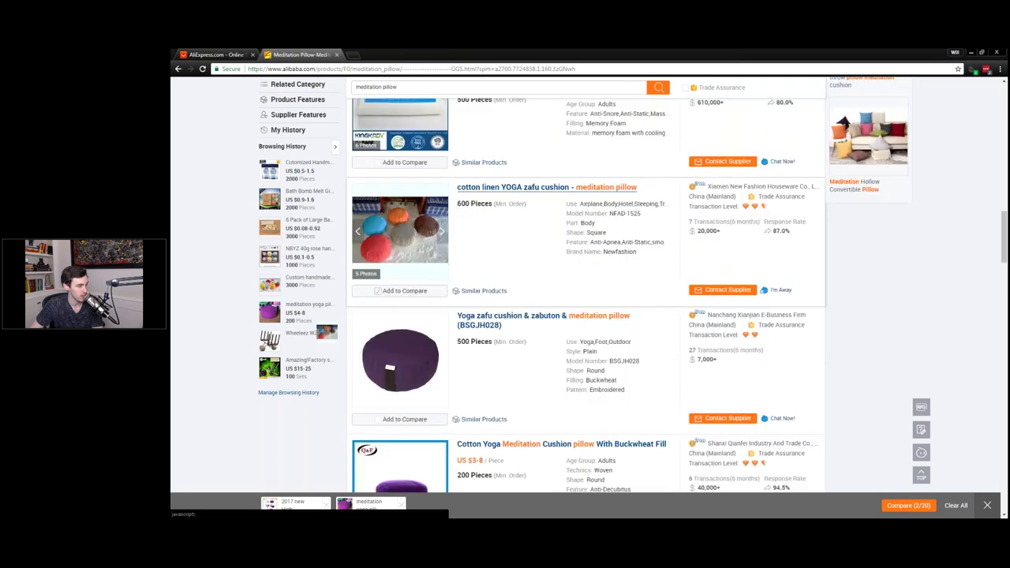
pyautogui.scroll(-1, 505, 292)
pyautogui.scroll(-3, 584, 284)
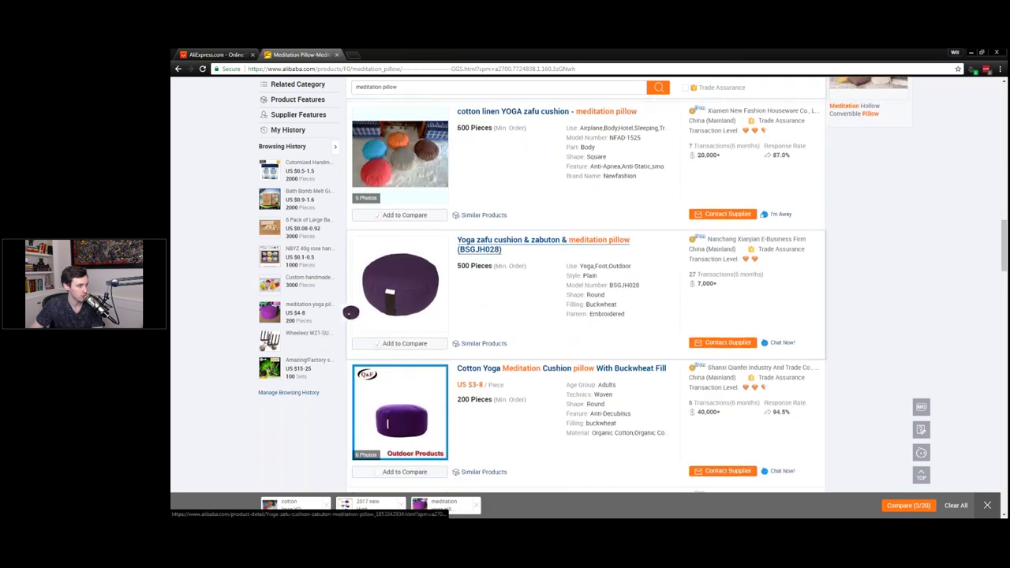
# Step: Add the Cotton Yoga Meditation Cushion With Buckwheat Fill and the yellow 2016 New Meditation circular cushion to the product comparison
pyautogui.scroll(-3, 393, 302)
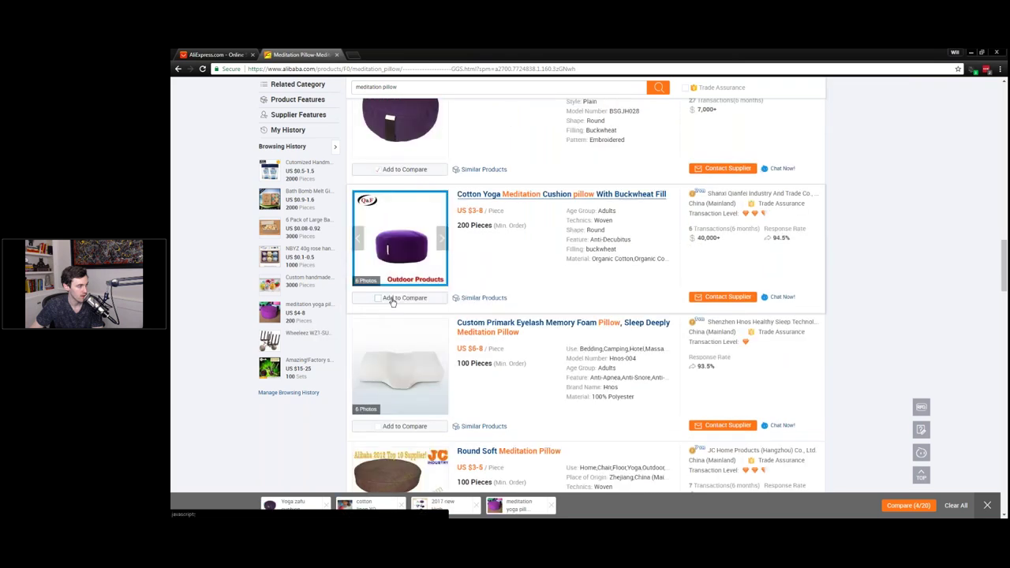
pyautogui.click(392, 298)
pyautogui.scroll(-7, 505, 300)
pyautogui.scroll(-3, 412, 284)
pyautogui.click(412, 285)
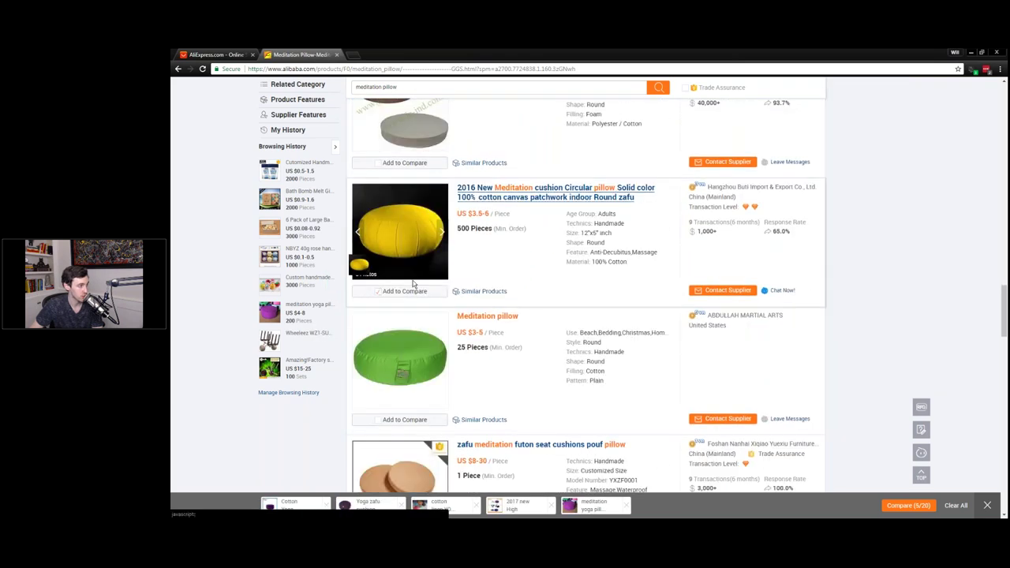
# Step: Check the next suppliers' six-month transactions and add the Organic Buckwheat Hull Filled Zafu Meditation Seat Cushion to the comparison
pyautogui.scroll(-5, 412, 284)
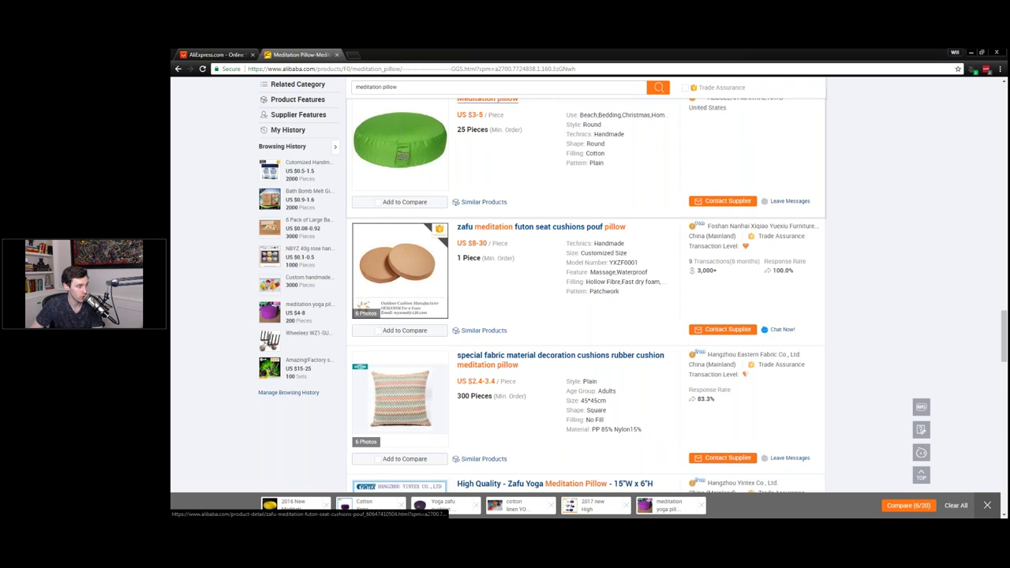
pyautogui.scroll(3, 505, 300)
pyautogui.scroll(-5, 482, 340)
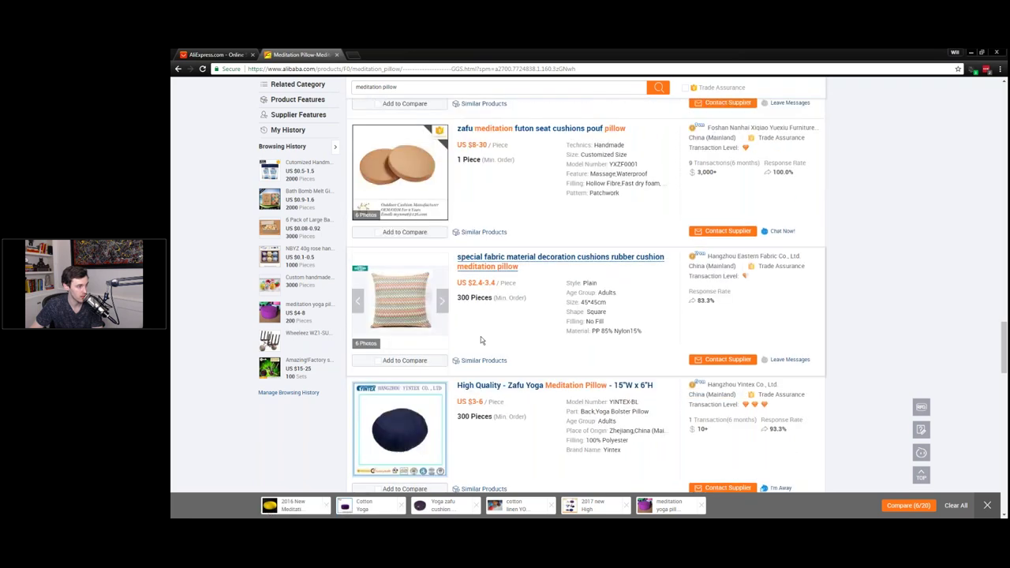
pyautogui.scroll(-4, 482, 340)
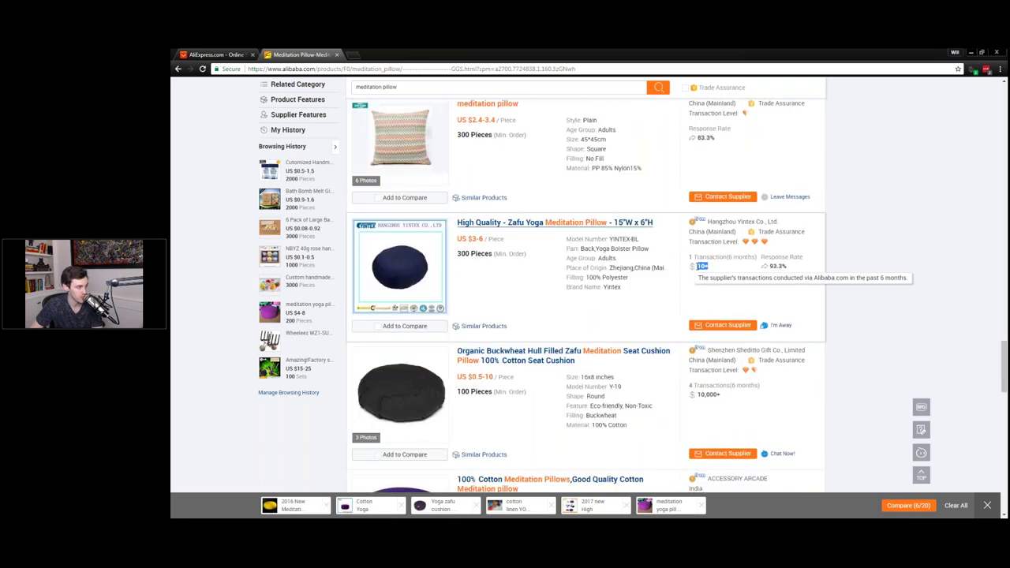
pyautogui.scroll(-1, 701, 251)
pyautogui.scroll(-4, 398, 347)
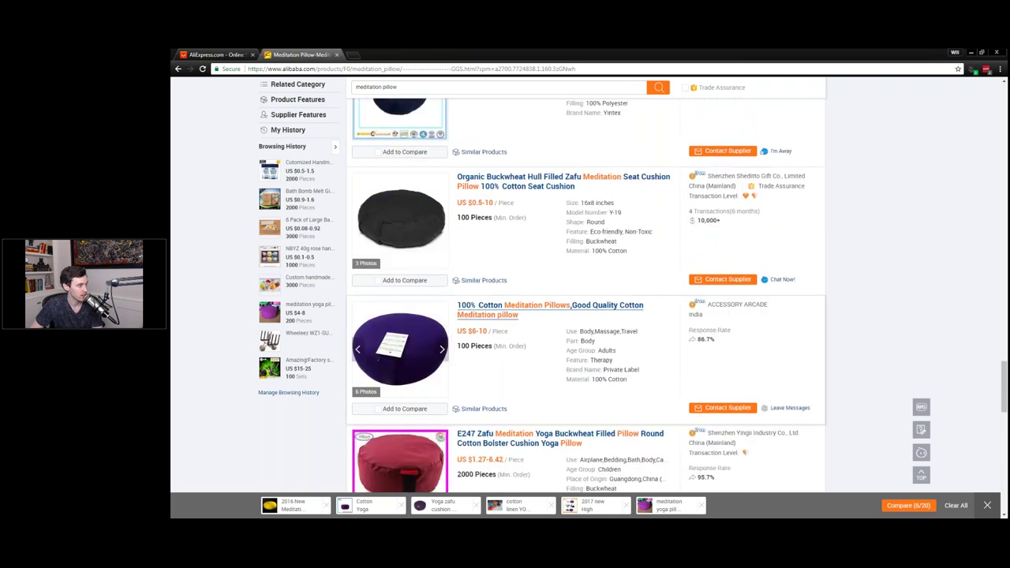
pyautogui.scroll(-1, 399, 347)
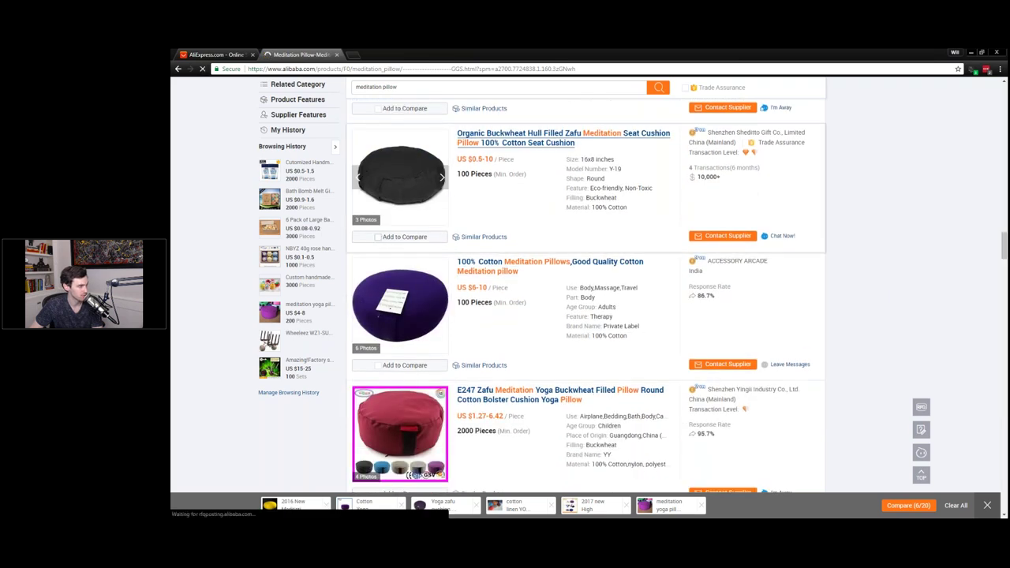
pyautogui.scroll(-2, 586, 307)
pyautogui.scroll(2, 377, 240)
pyautogui.click(378, 240)
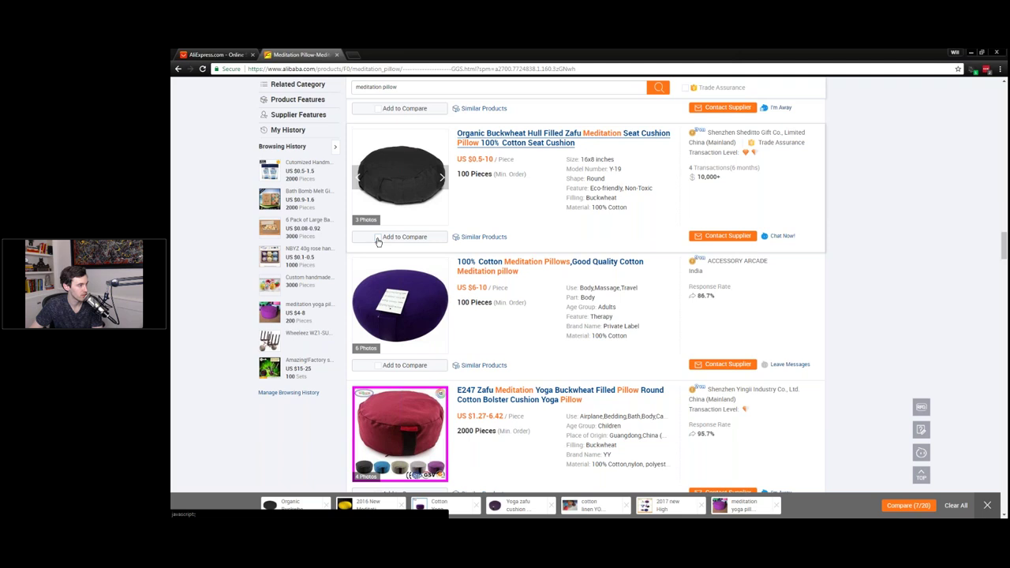
# Step: Examine the remaining listings on the results page for round meditation cushions from suppliers with transactions
pyautogui.scroll(-3, 476, 361)
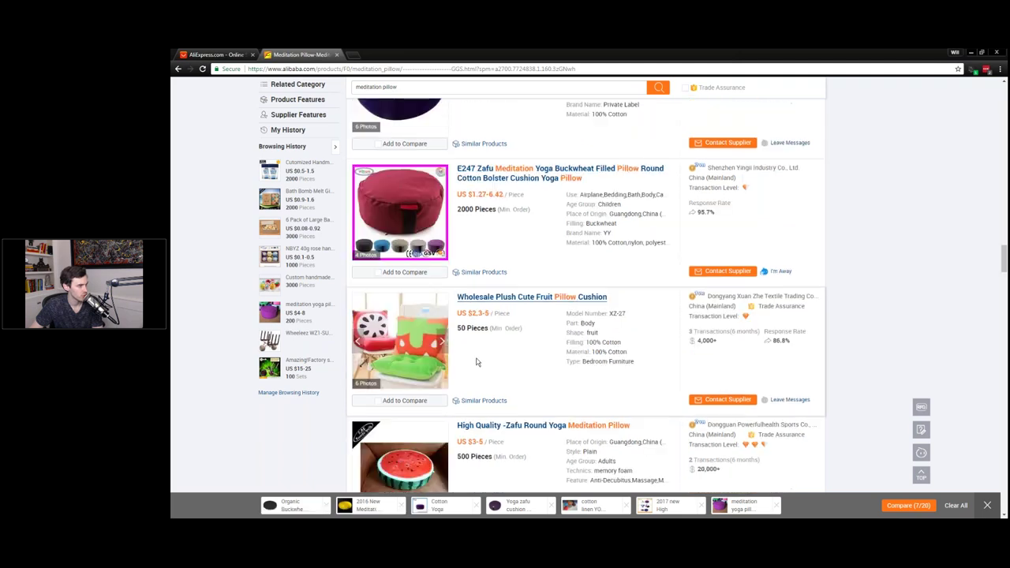
pyautogui.scroll(-5, 441, 276)
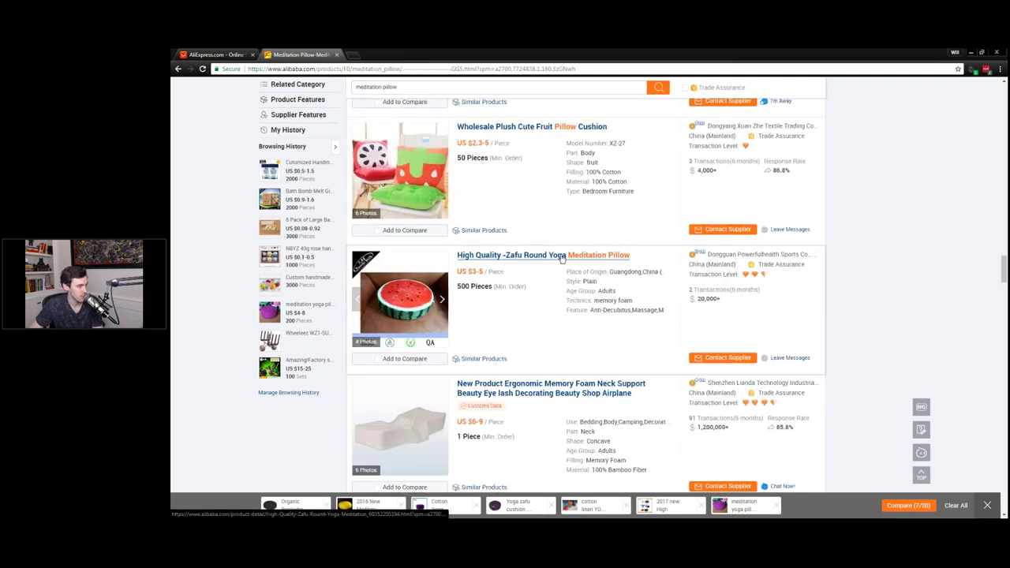
pyautogui.scroll(-4, 492, 204)
pyautogui.scroll(-3, 491, 202)
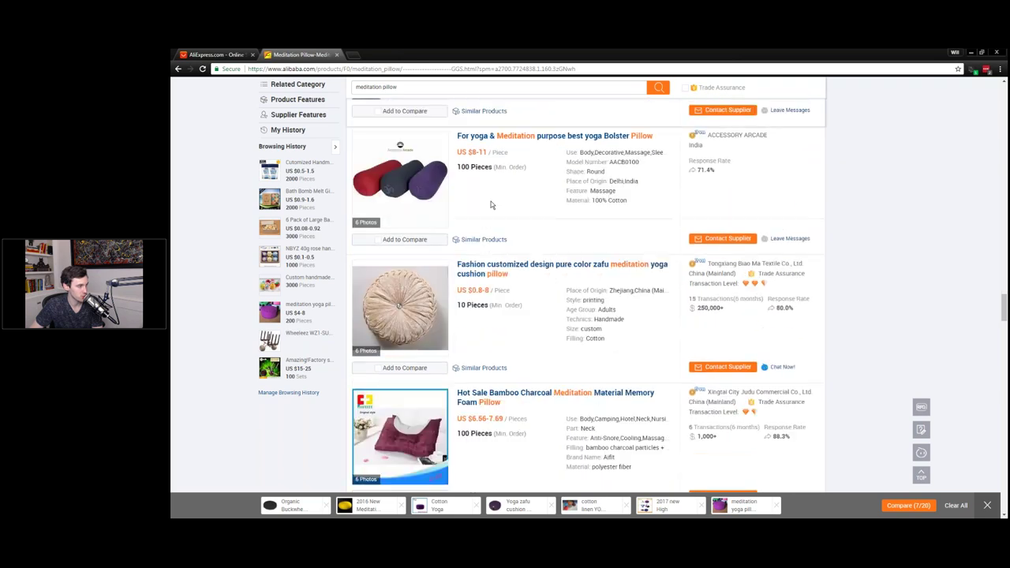
pyautogui.scroll(-10, 491, 202)
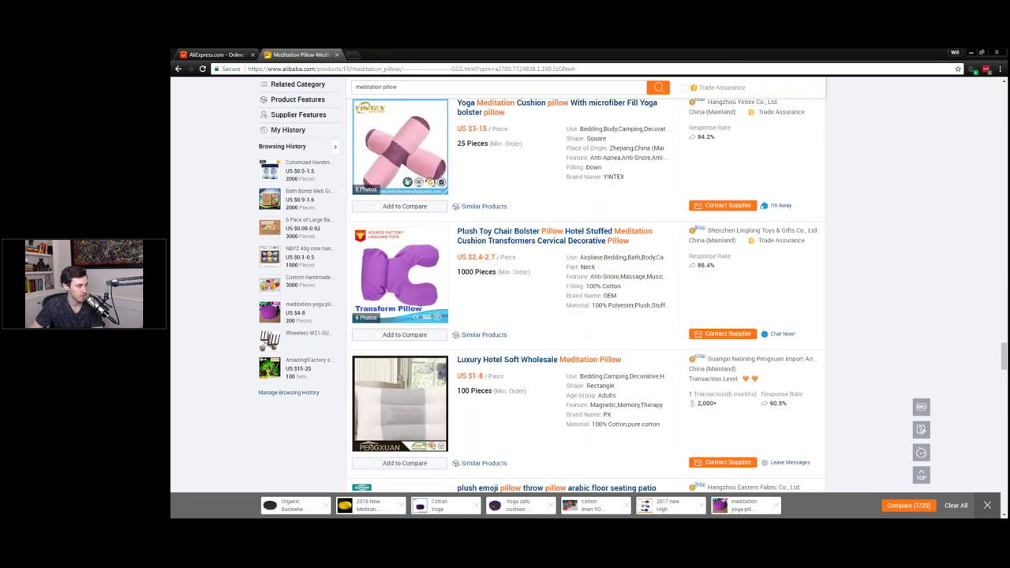
pyautogui.scroll(-4, 505, 292)
pyautogui.scroll(-10, 505, 292)
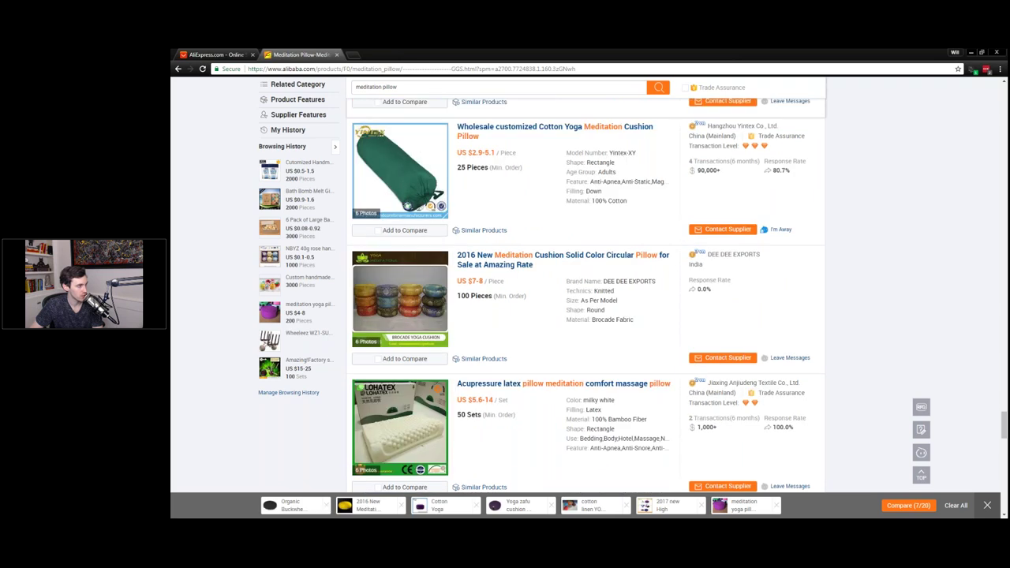
pyautogui.scroll(-3, 411, 355)
pyautogui.scroll(3, 410, 355)
pyautogui.scroll(-1, 410, 359)
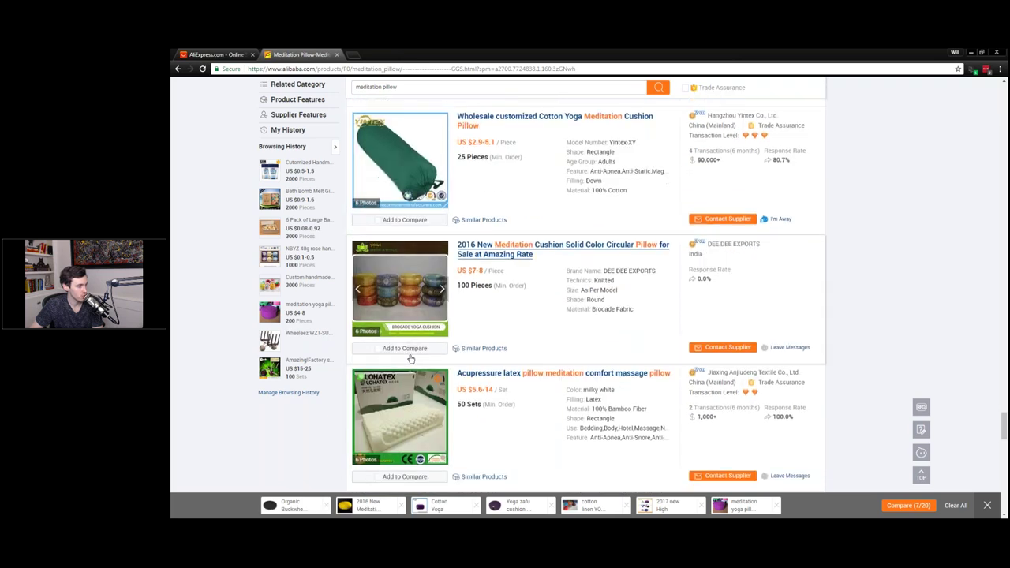
pyautogui.scroll(-2, 410, 359)
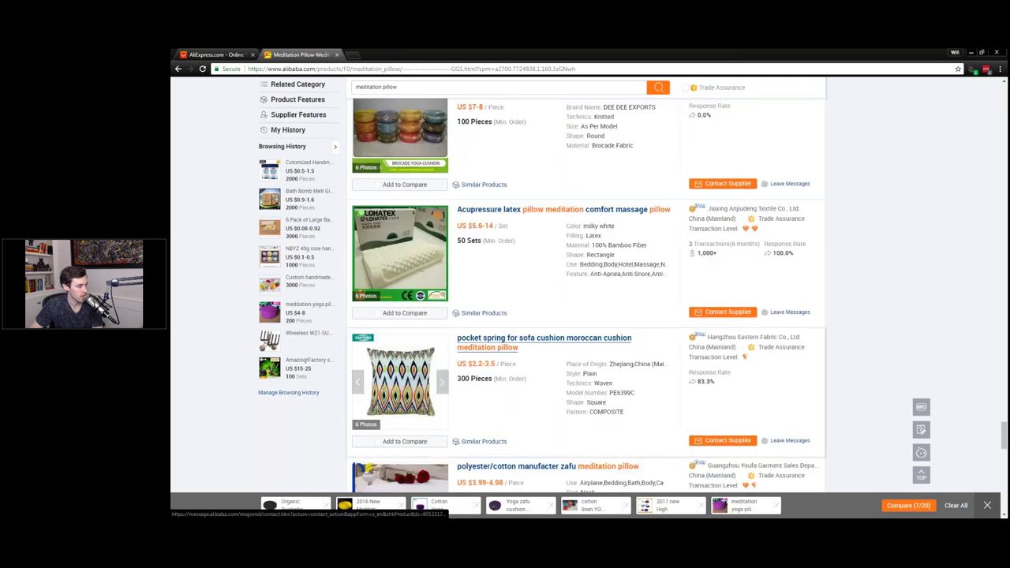
pyautogui.scroll(-6, 400, 378)
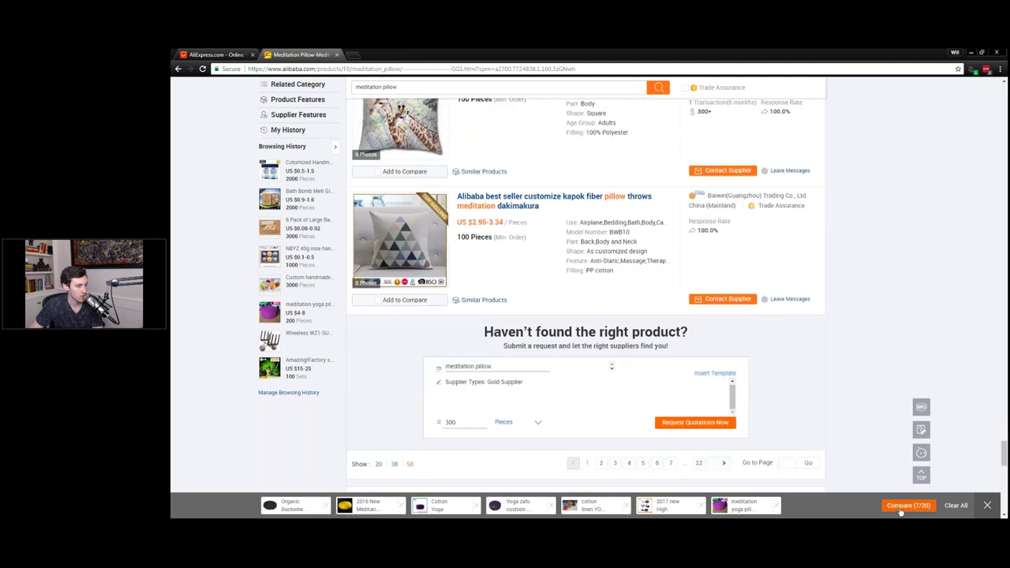
# Step: Open the comparison of the selected listings and review their minimum orders, FOB prices, payment terms and supplier features
pyautogui.click(900, 509)
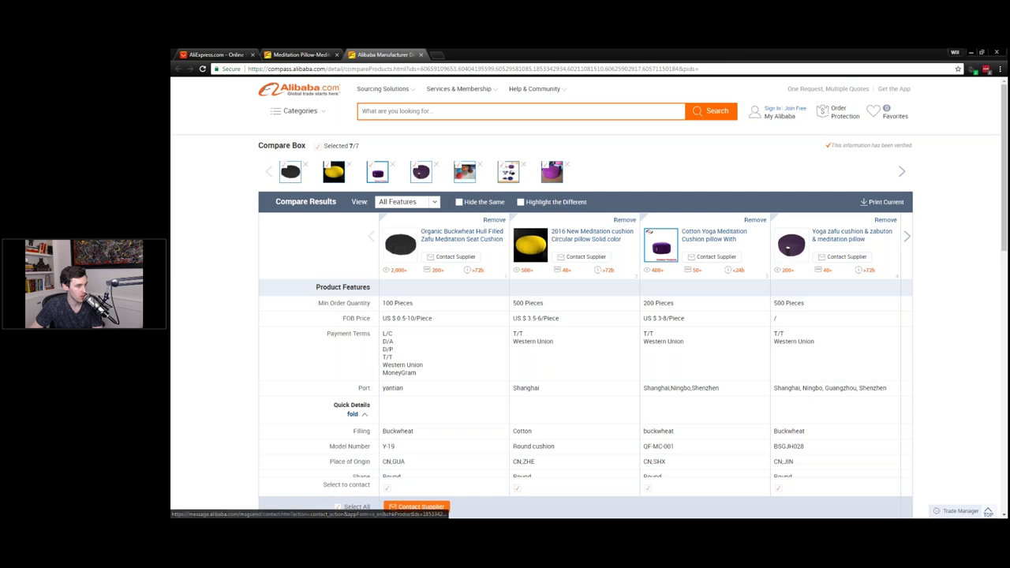
pyautogui.scroll(-2, 787, 297)
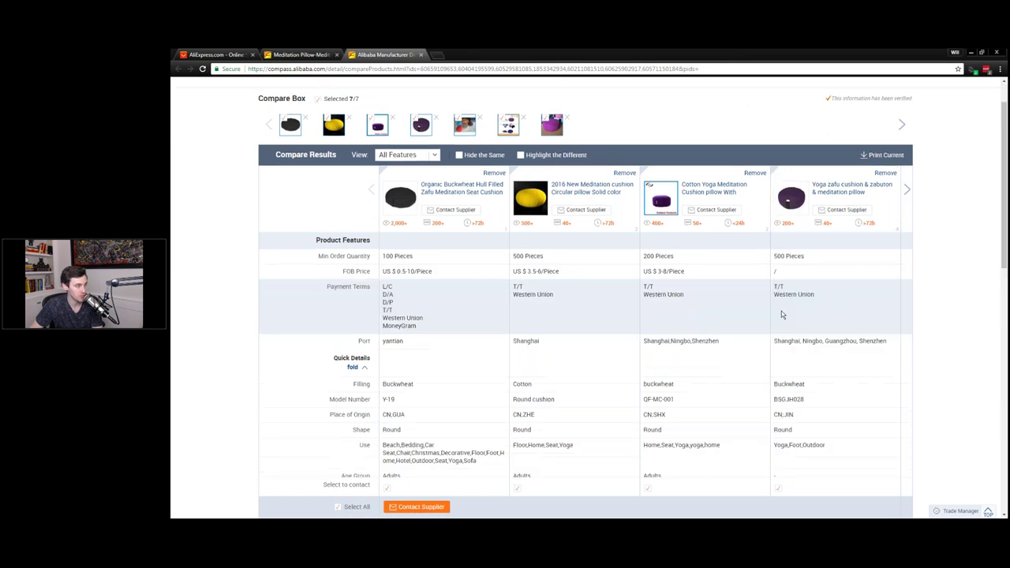
pyautogui.moveTo(294, 215); pyautogui.dragTo(844, 215)
pyautogui.moveTo(397, 231); pyautogui.dragTo(701, 251)
pyautogui.click(701, 250)
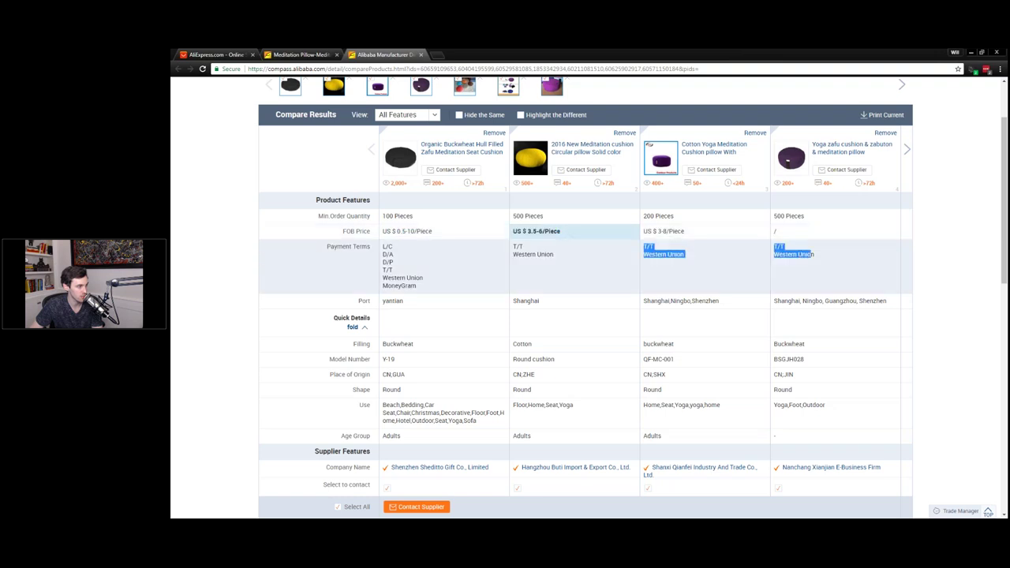
pyautogui.click(411, 260)
pyautogui.scroll(-10, 411, 261)
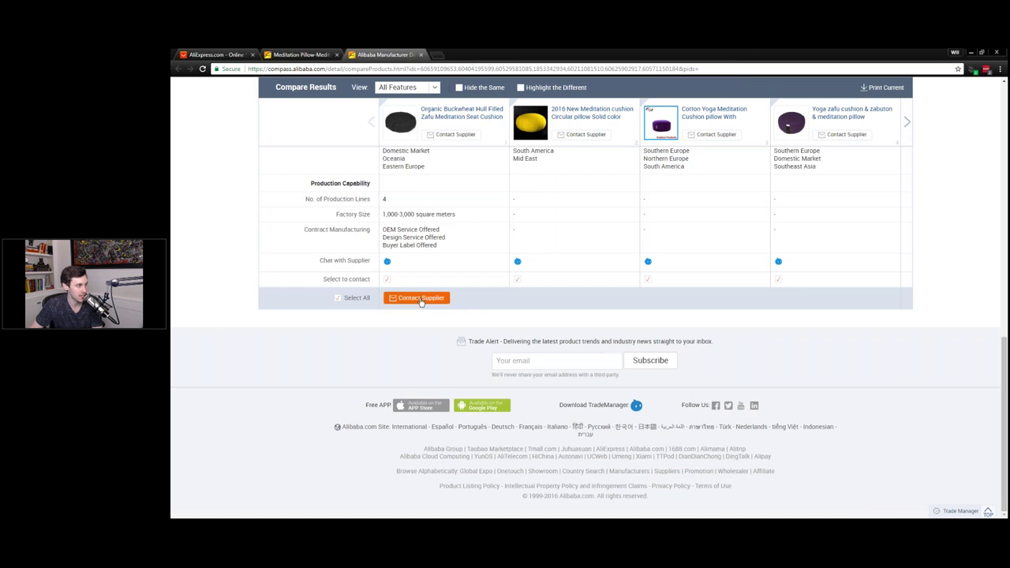
# Step: Start an inquiry to all compared suppliers, paste the copied sample-request message and enlarge the message box to show its full text
pyautogui.click(421, 299)
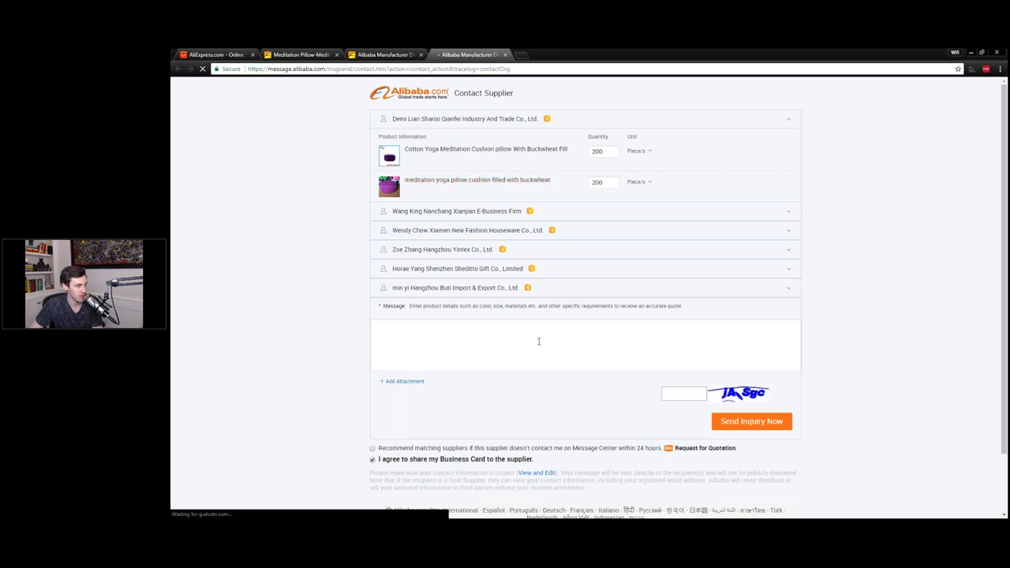
pyautogui.click(539, 340)
pyautogui.hotkey('ctrl', 'v')
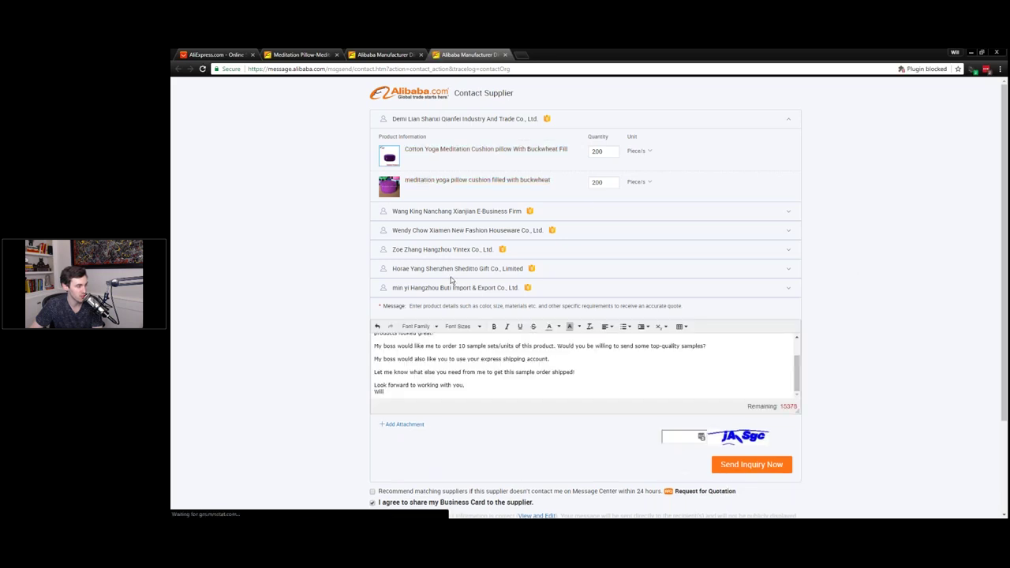
pyautogui.scroll(2, 584, 367)
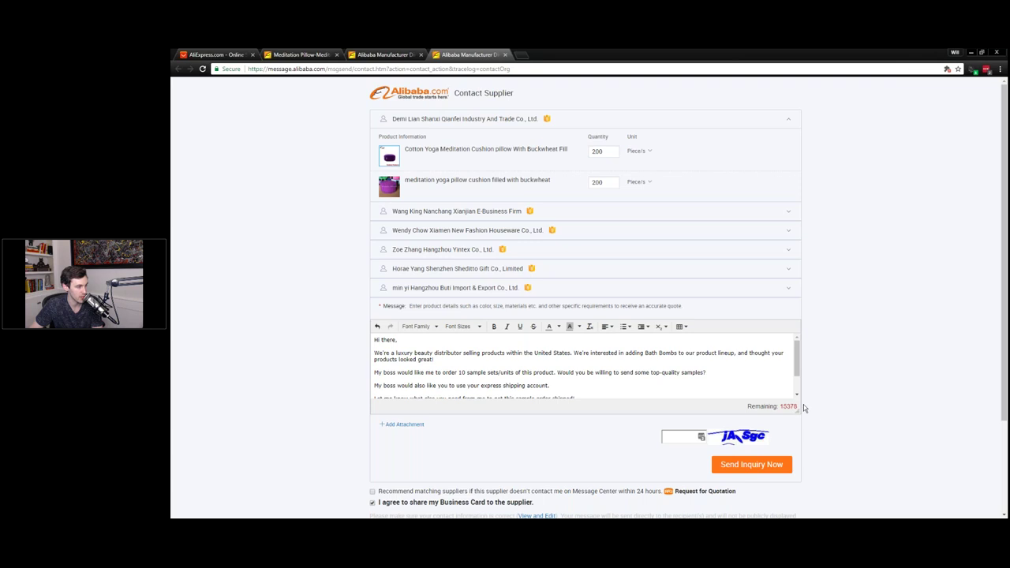
pyautogui.moveTo(797, 408); pyautogui.dragTo(797, 464)
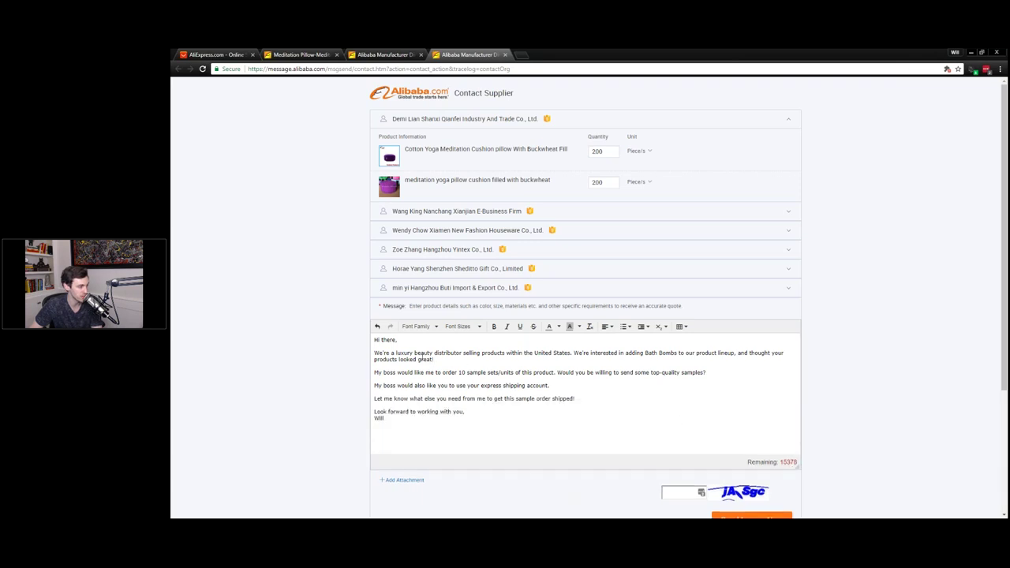
# Step: Replace "luxury beauty" with "meditation product" in the message's opening description of the distributor
pyautogui.moveTo(397, 354); pyautogui.dragTo(434, 355)
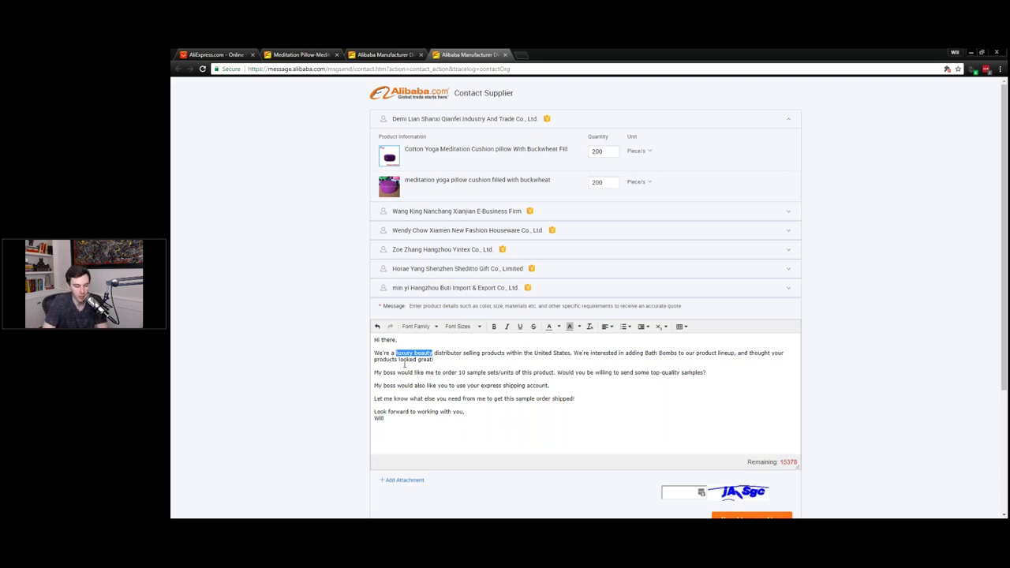
pyautogui.write('meditationb')
pyautogui.press('BackSpace')
pyautogui.write('product')
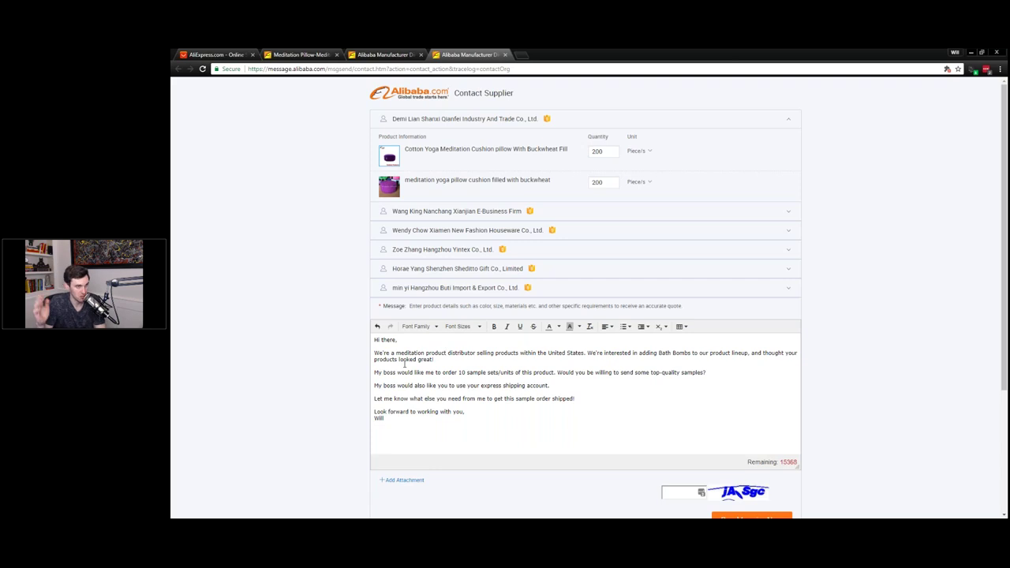
# Step: Replace "Bath Bombs" with "Meditation Pillows" as the item of interest for the product lineup
pyautogui.click(598, 348)
pyautogui.moveTo(658, 353); pyautogui.dragTo(692, 354)
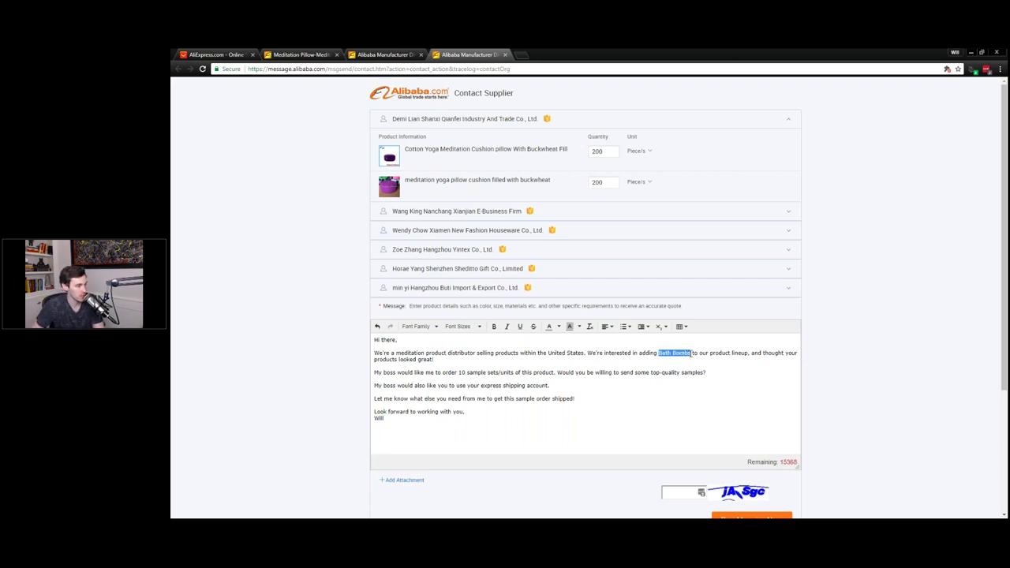
pyautogui.write('Meditation')
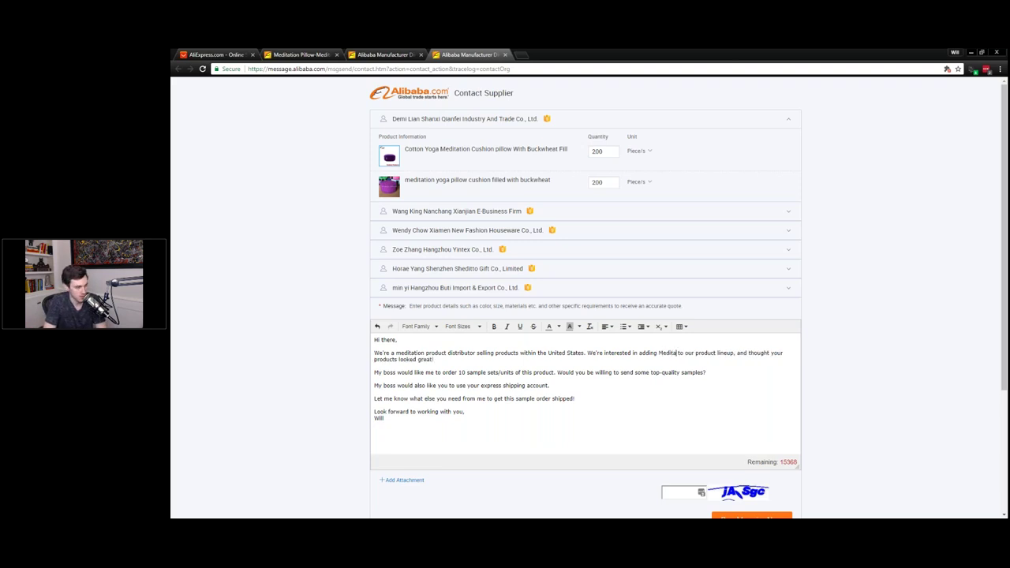
pyautogui.write(' Pillows')
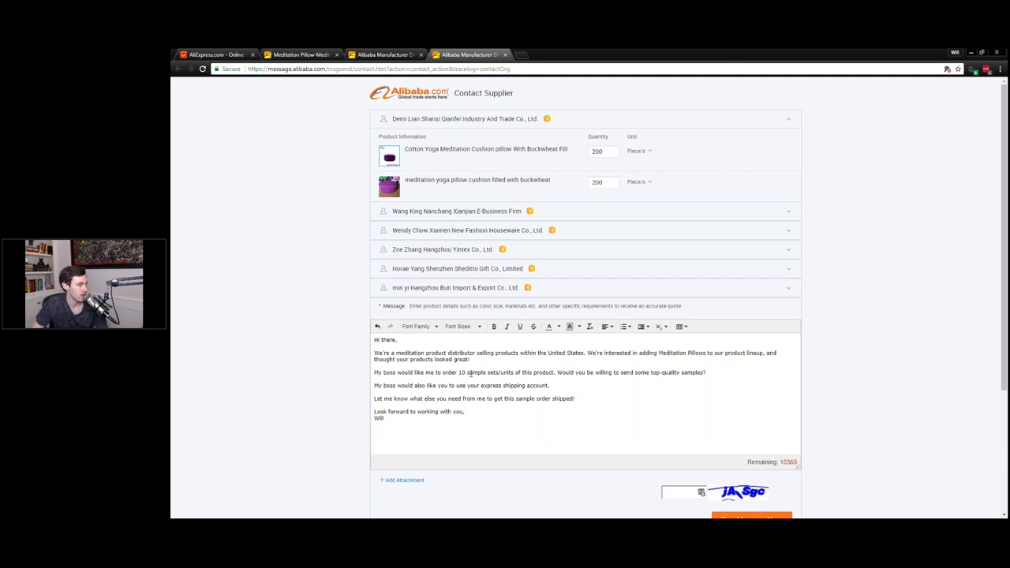
# Step: Review the message's paragraphs on the 10-sample request, the supplier's express shipping account, and the closing lines
pyautogui.moveTo(376, 371); pyautogui.dragTo(734, 370)
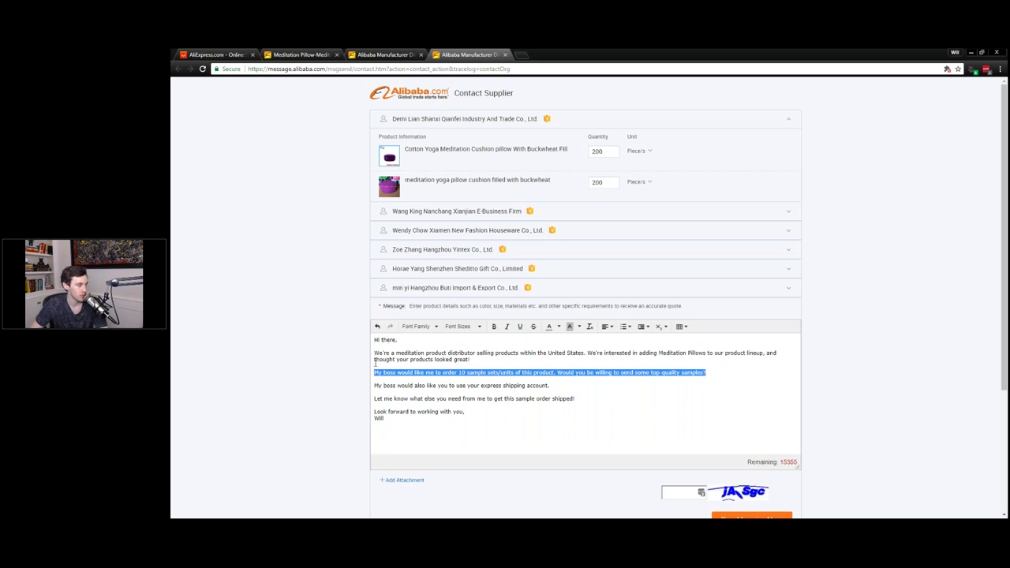
pyautogui.moveTo(374, 372); pyautogui.dragTo(707, 372)
pyautogui.click(400, 367)
pyautogui.click(716, 366)
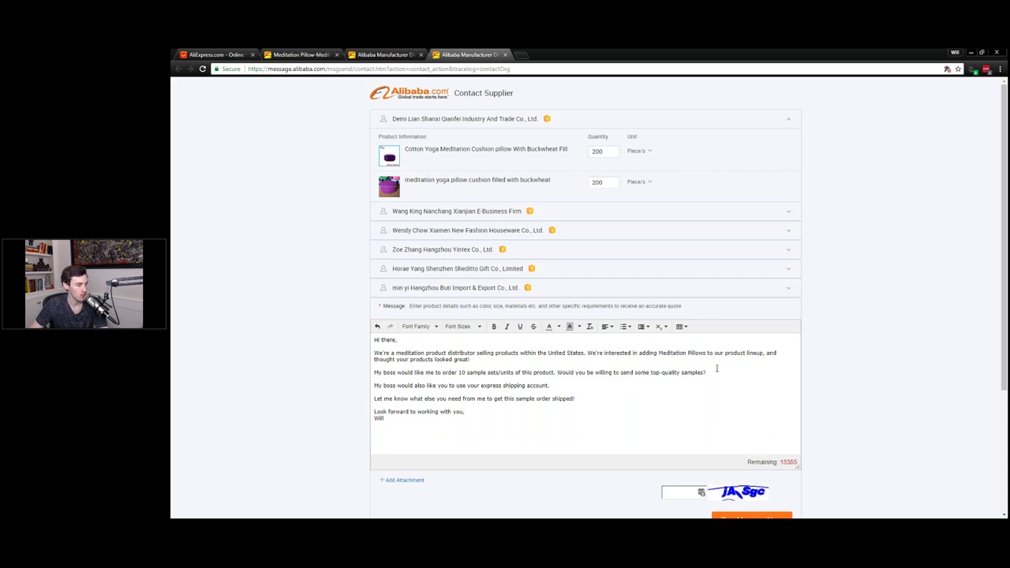
pyautogui.tripleClick(715, 371)
pyautogui.keyDown('shift'); pyautogui.click(610, 392); pyautogui.keyUp('shift')
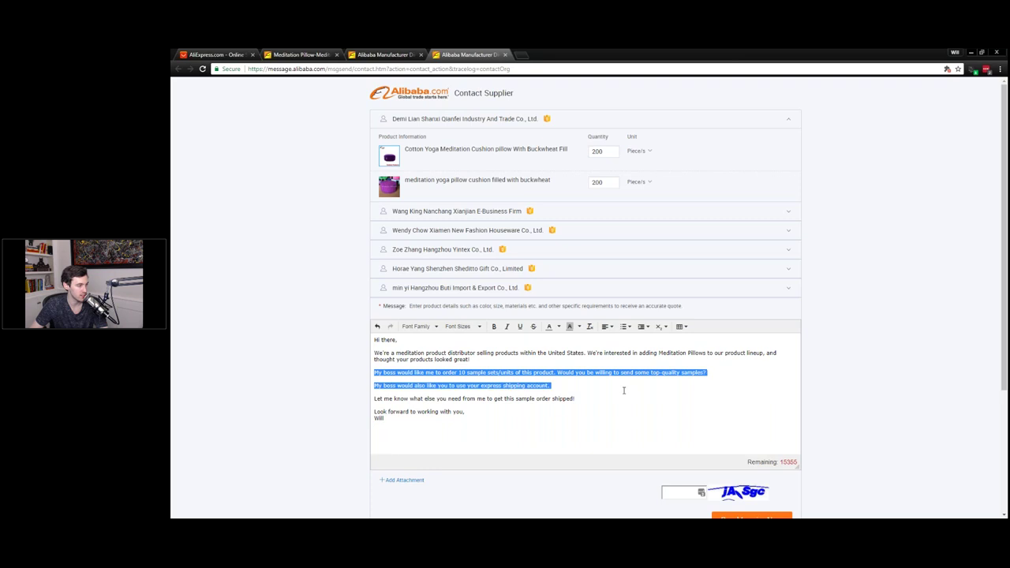
pyautogui.click(601, 388)
pyautogui.moveTo(601, 389); pyautogui.dragTo(373, 385)
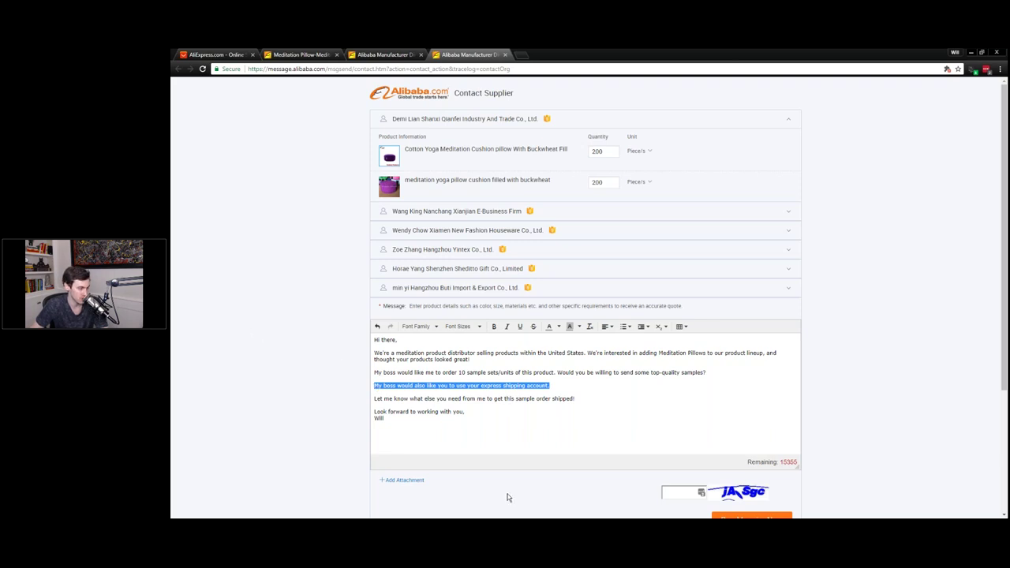
pyautogui.click(377, 402)
pyautogui.moveTo(550, 386); pyautogui.dragTo(505, 386)
pyautogui.click(505, 386)
pyautogui.tripleClick(587, 401)
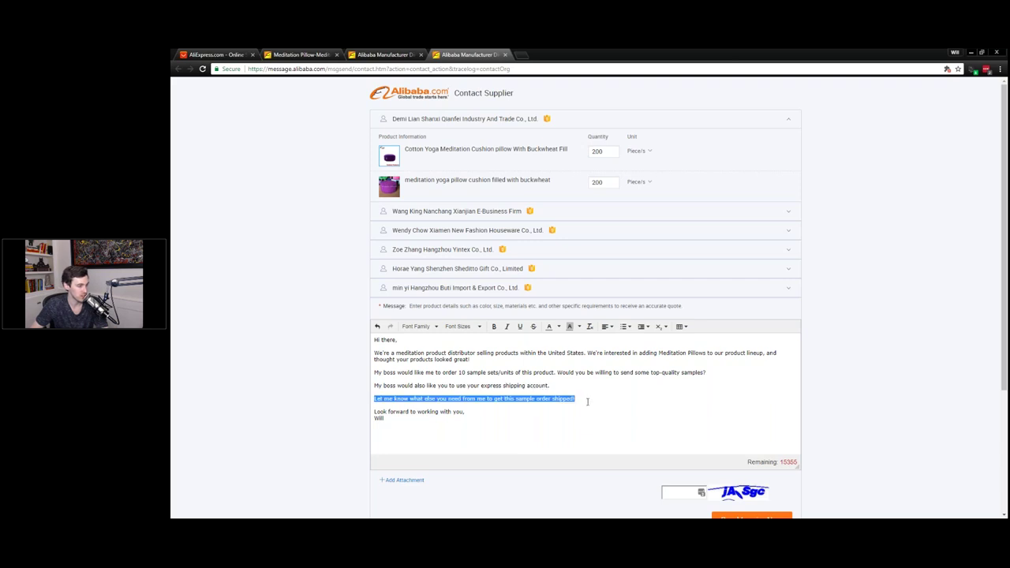
pyautogui.moveTo(587, 405); pyautogui.dragTo(579, 421)
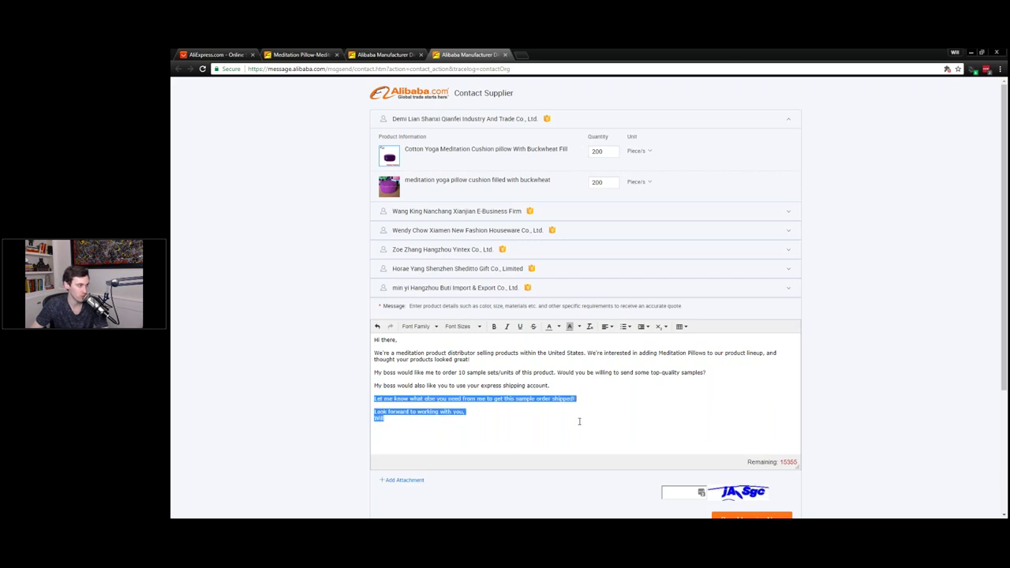
pyautogui.click(583, 423)
# Step: Enter the verification code from the captcha image below the inquiry message
pyautogui.scroll(-1, 583, 423)
pyautogui.click(671, 405)
pyautogui.write('J')
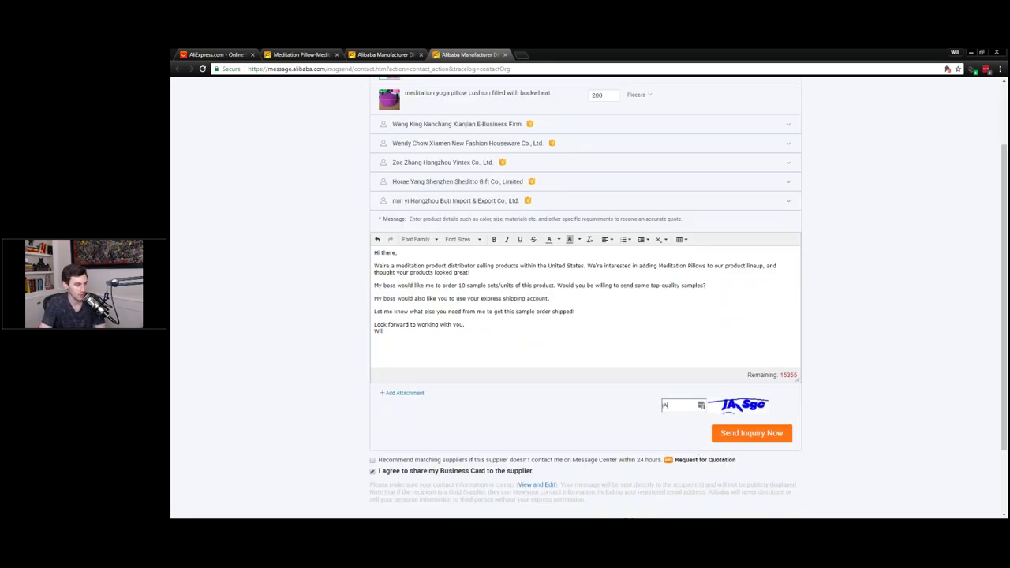
pyautogui.write('ASgc')
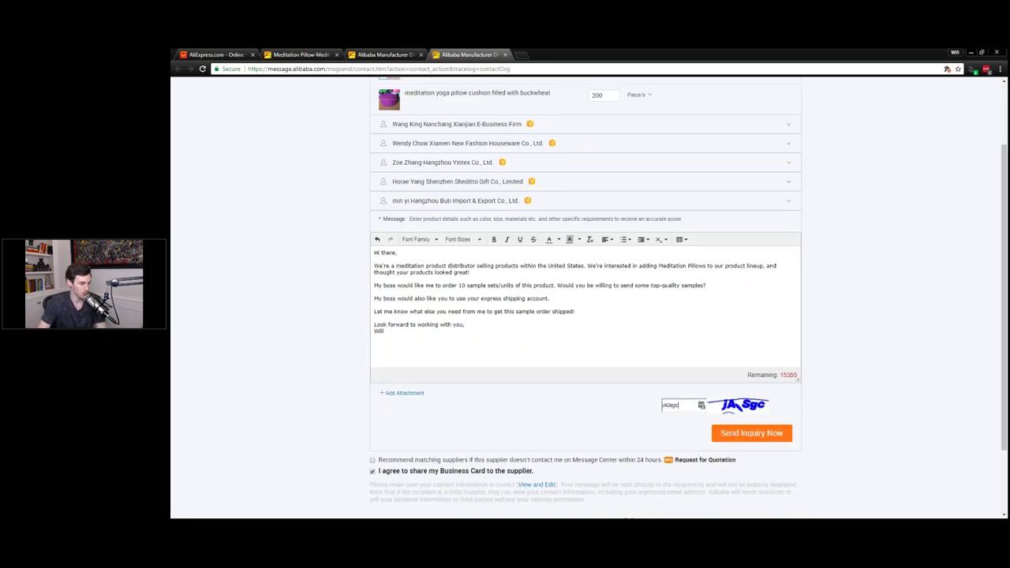
pyautogui.scroll(1, 671, 405)
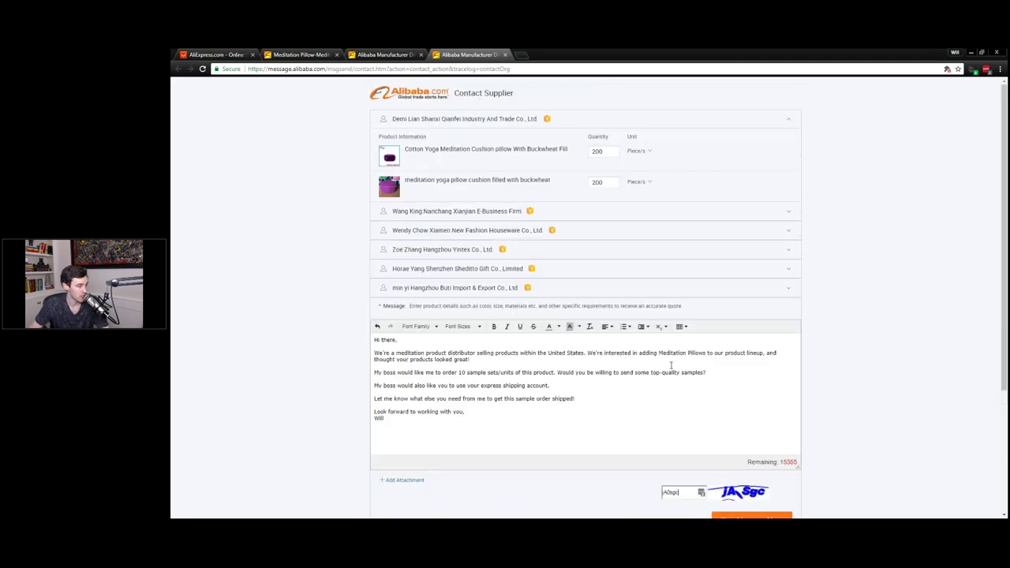
pyautogui.scroll(-1, 827, 507)
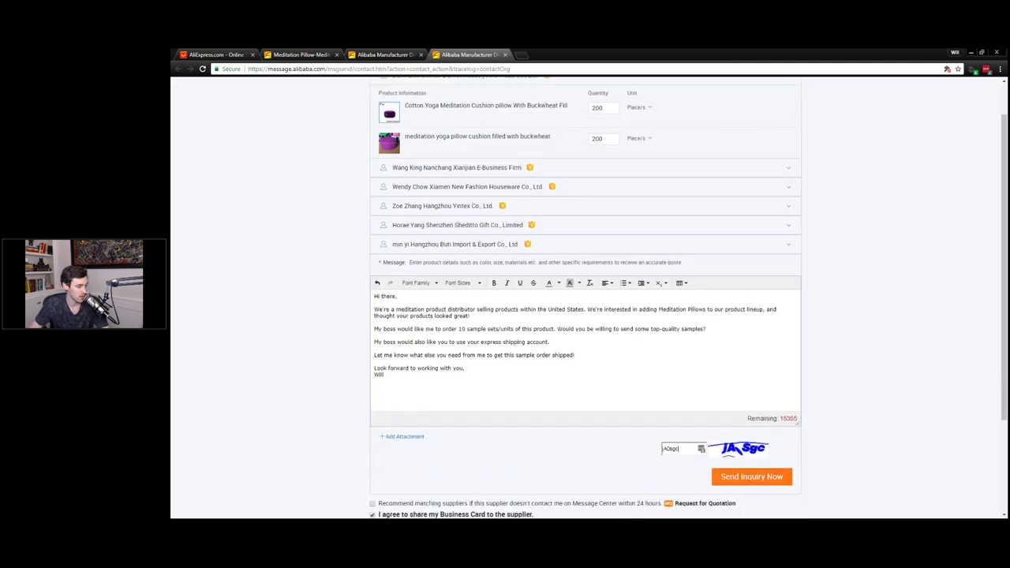
pyautogui.doubleClick(670, 448)
# Step: Expand the other five suppliers' entries to check the products and quantities in the inquiry, and minimize the browser to return to the slides
pyautogui.scroll(1, 660, 205)
pyautogui.click(788, 211)
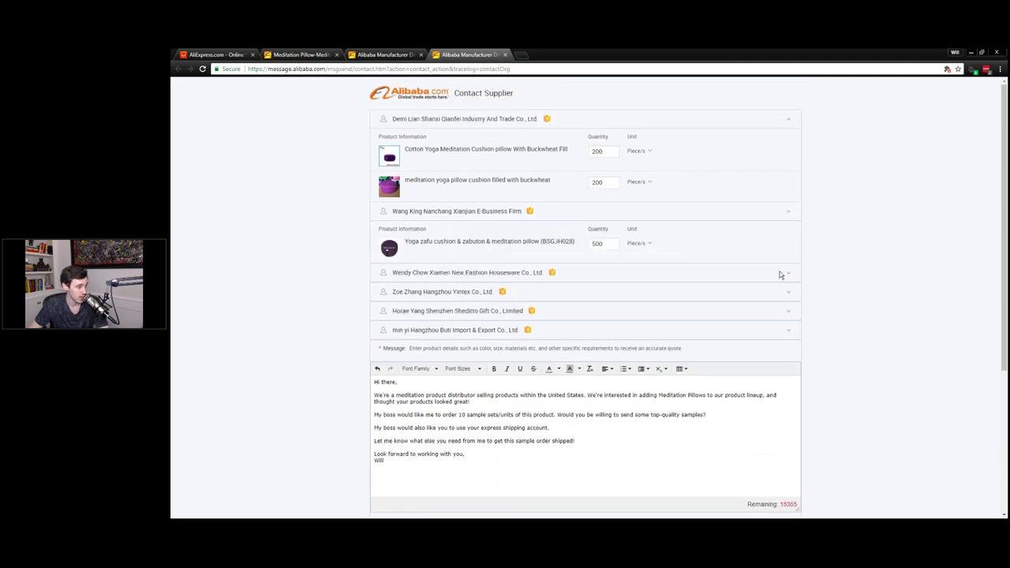
pyautogui.click(783, 274)
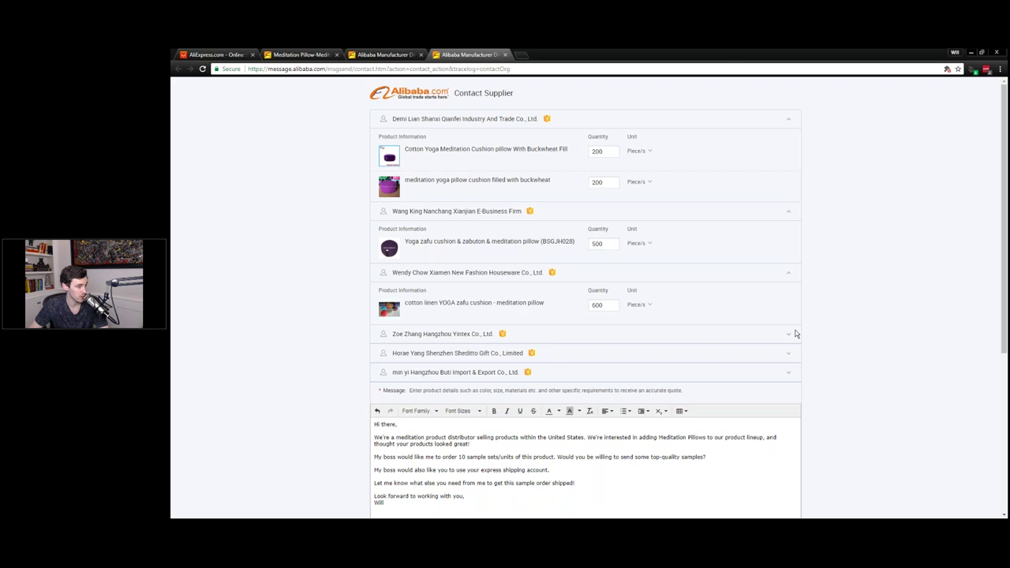
pyautogui.click(790, 335)
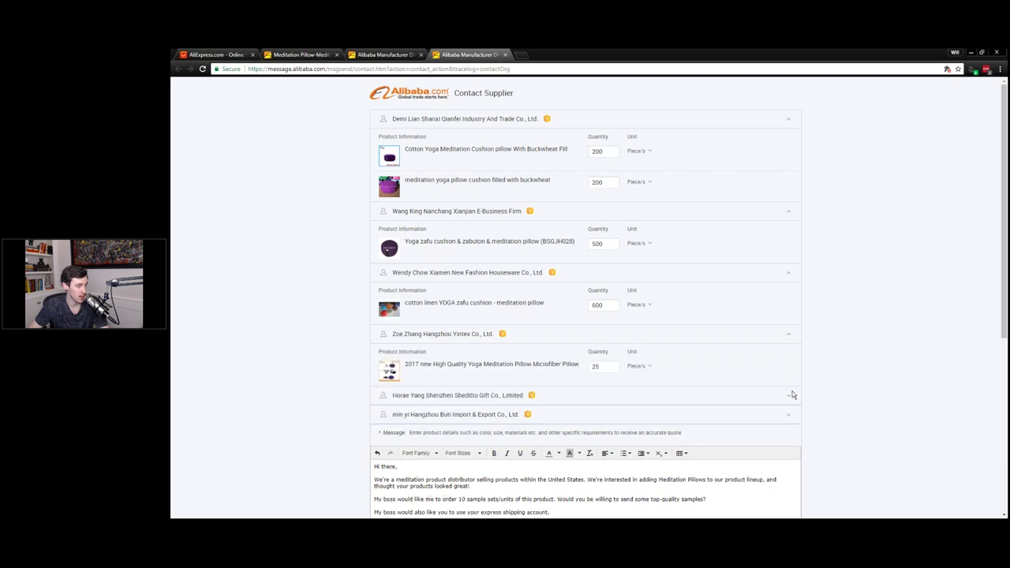
pyautogui.click(789, 395)
pyautogui.click(787, 457)
pyautogui.scroll(-1, 789, 461)
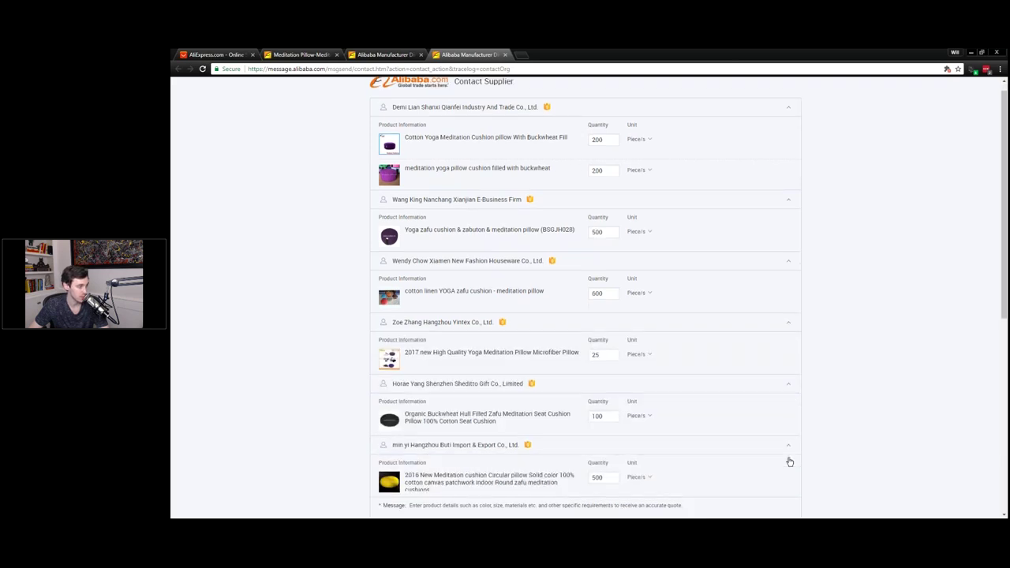
pyautogui.scroll(1, 789, 462)
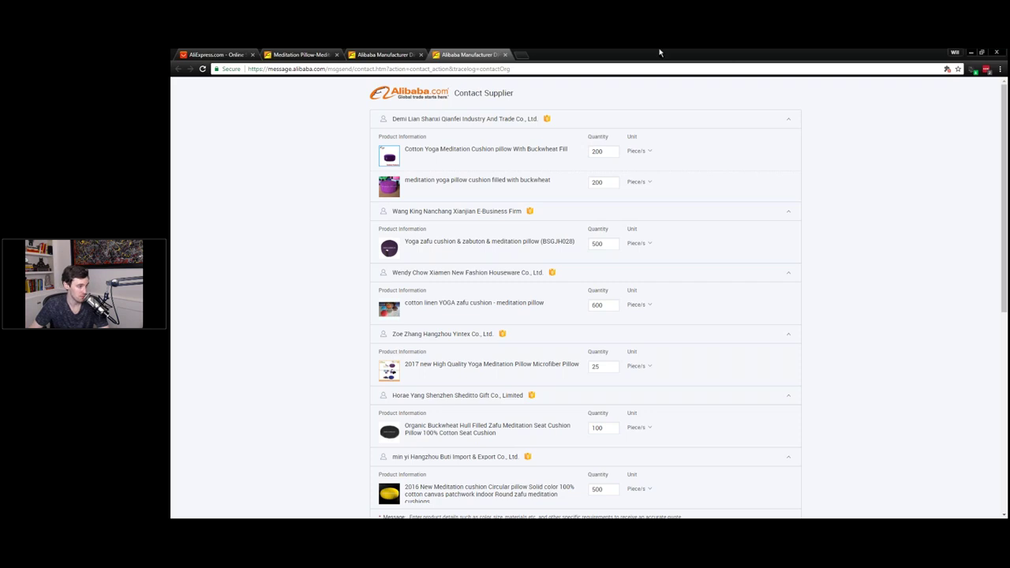
pyautogui.click(970, 52)
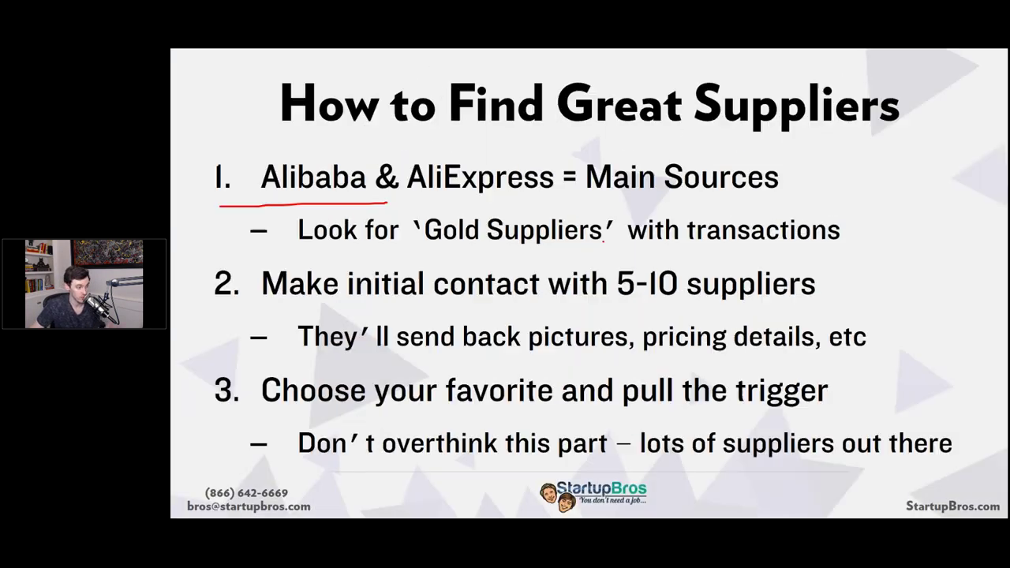